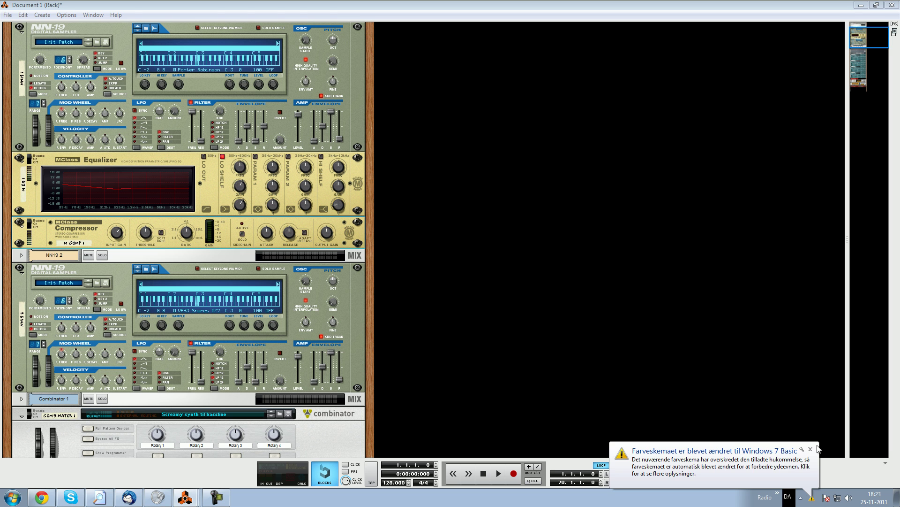
Dismiss the Windows colour scheme notification and bring the Document 1 sequencer window to the front.
click(810, 448)
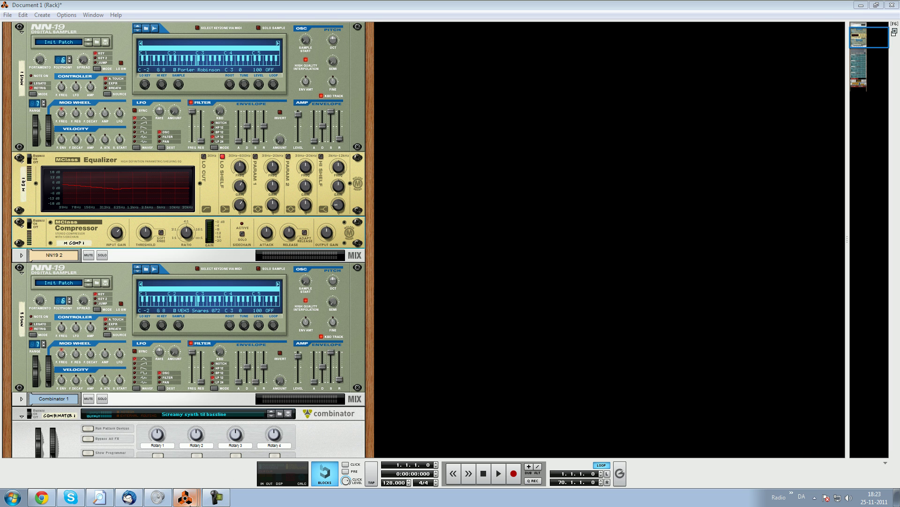
mouse_move(185, 497)
click(188, 446)
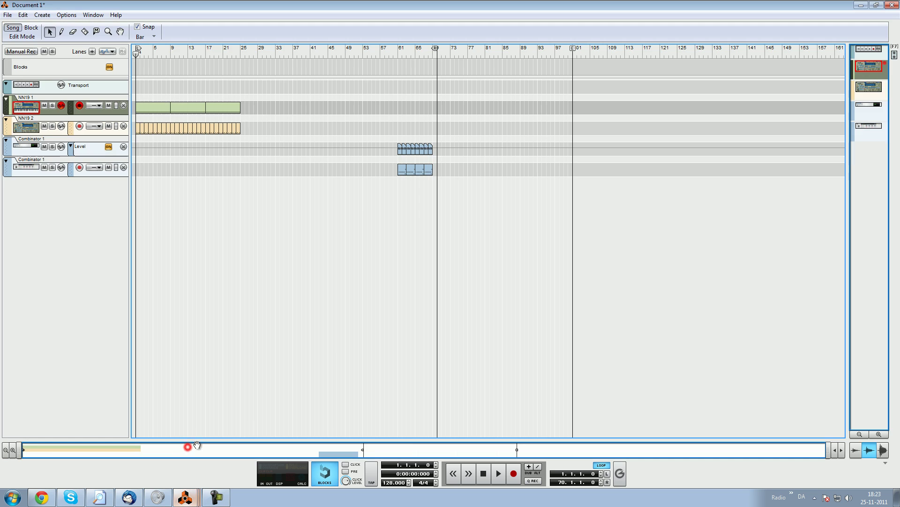
click(178, 48)
click(216, 497)
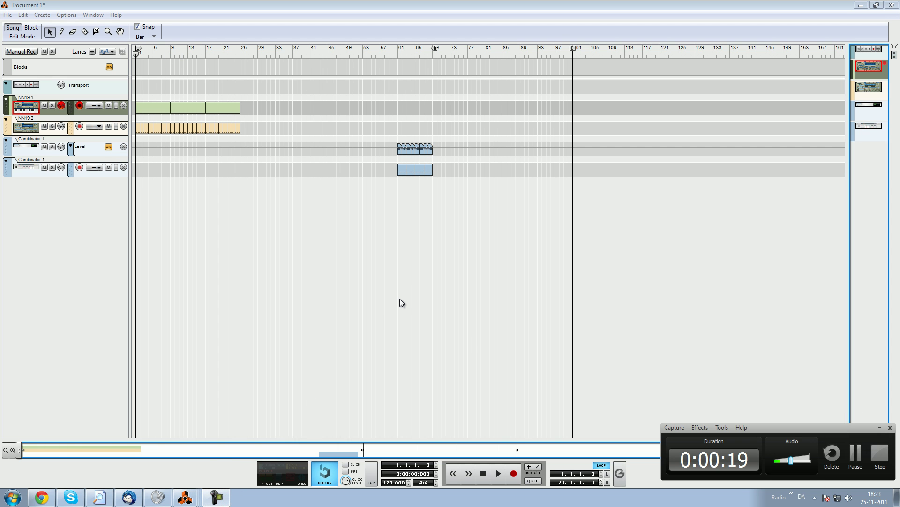
click(301, 296)
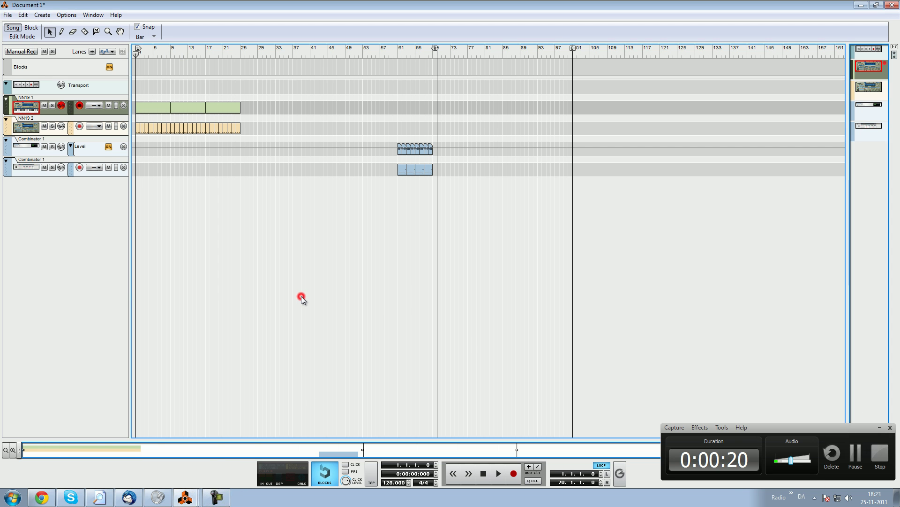
click(879, 427)
click(208, 252)
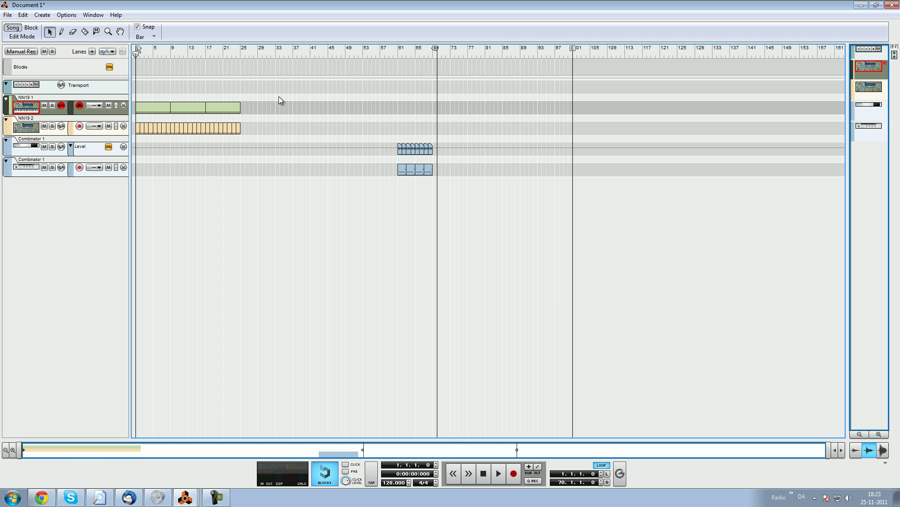
Play back the NN19 1 and NN19 2 tracks from the start of the song and stop after a few bars.
click(177, 52)
click(199, 52)
key(space)
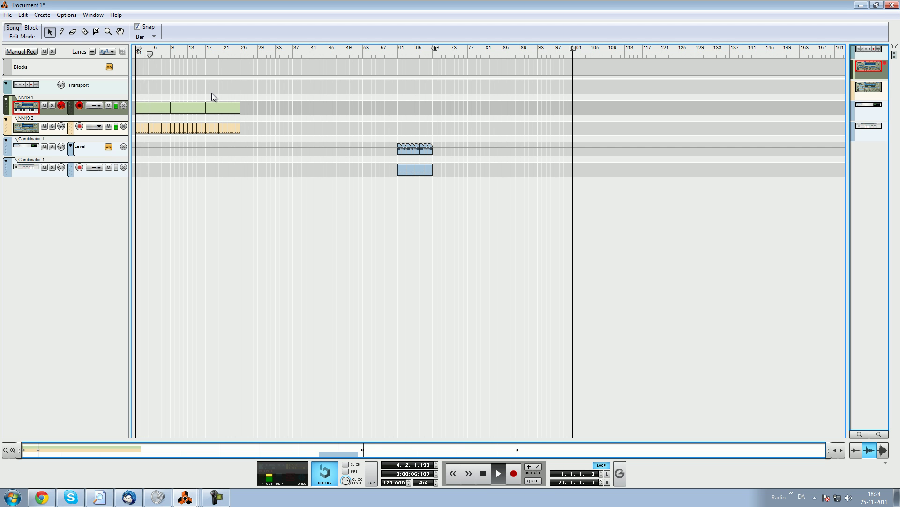
key(space)
click(176, 55)
Examine the notes and velocities of the first NN19 1 clip in Edit Mode and return to the song arrangement.
click(16, 37)
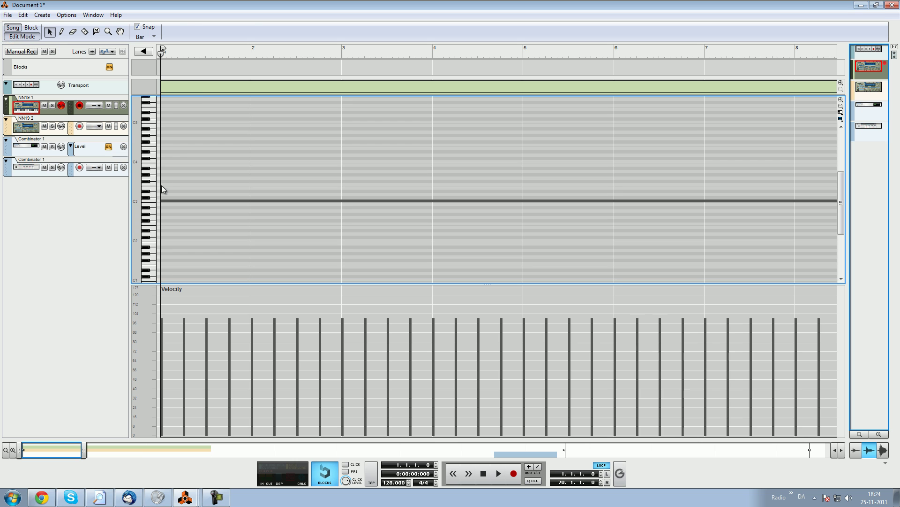
click(197, 88)
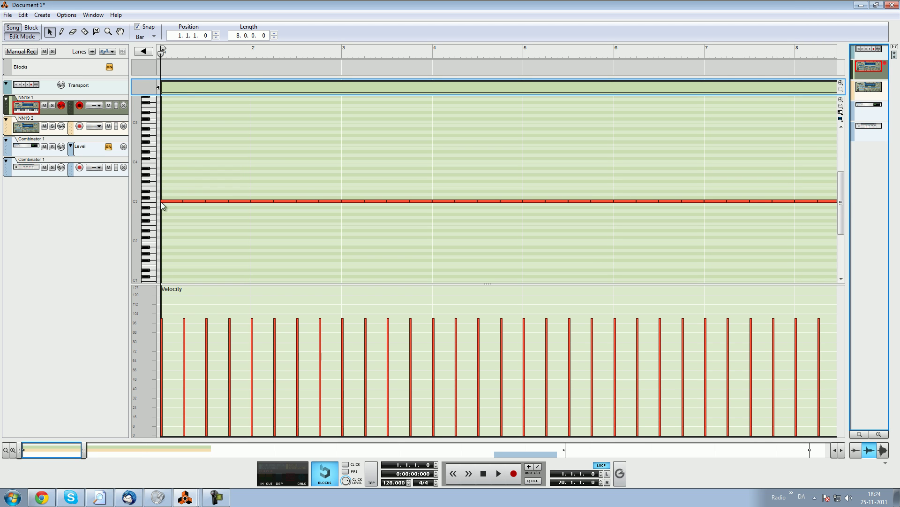
click(12, 38)
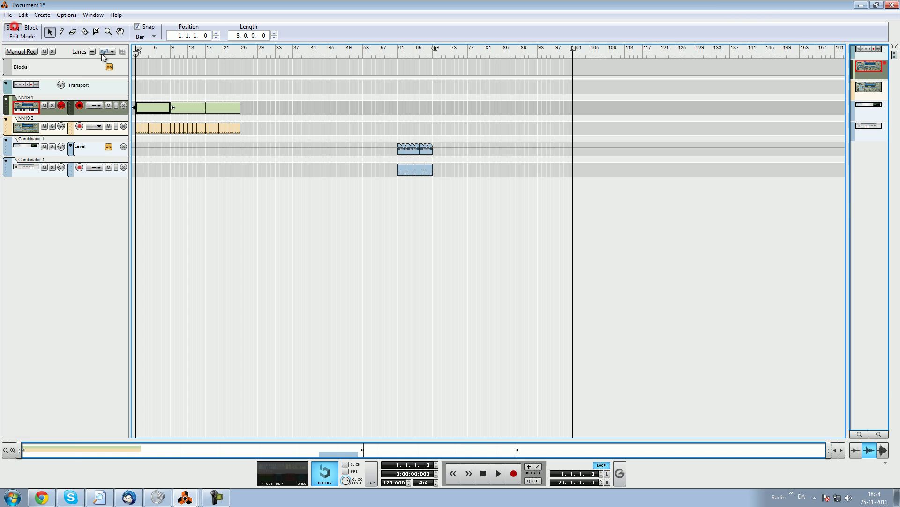
double_click(156, 107)
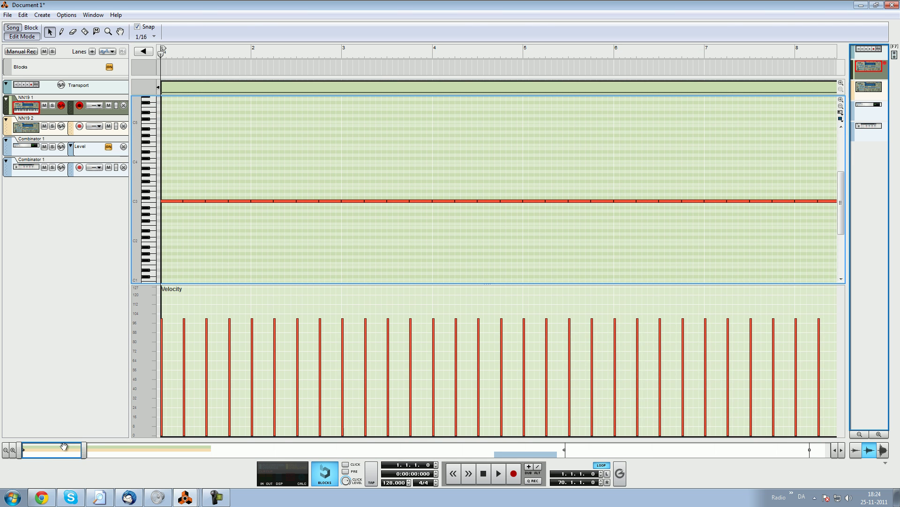
click(85, 453)
drag(192, 444, 207, 444)
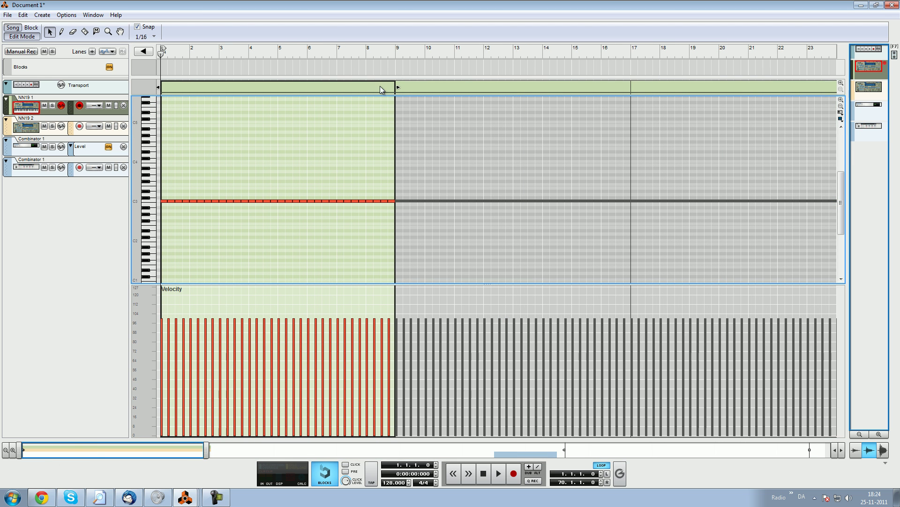
click(12, 28)
double_click(162, 107)
click(221, 57)
click(13, 28)
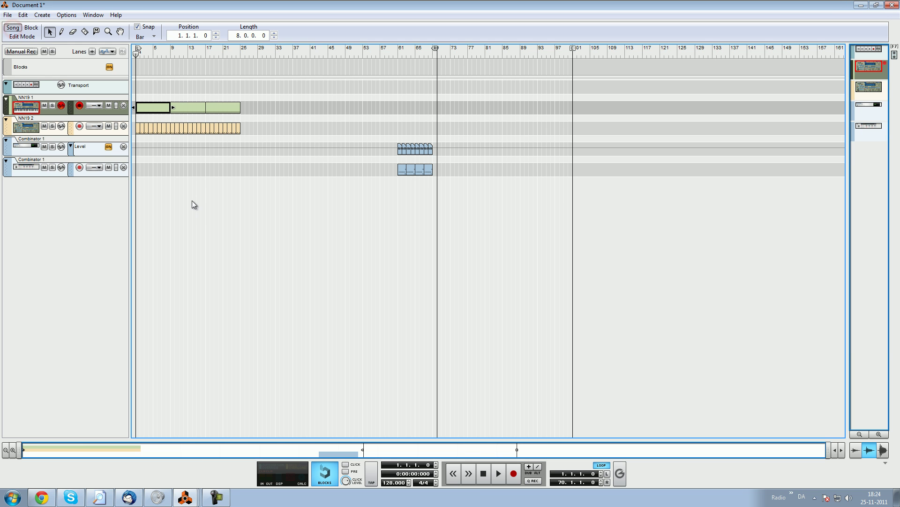
Examine the first eight bars of NN19 2 clips, view the first clip's notes, and return to the song arrangement.
click(167, 126)
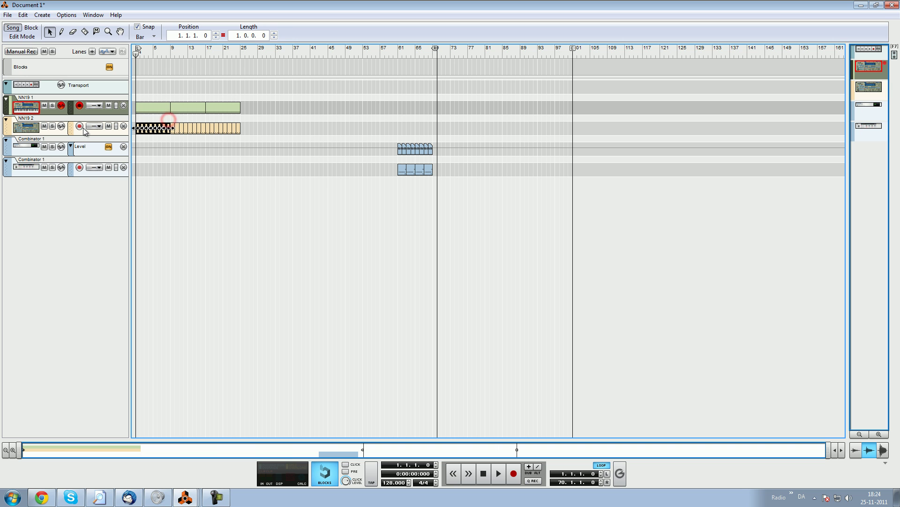
click(163, 89)
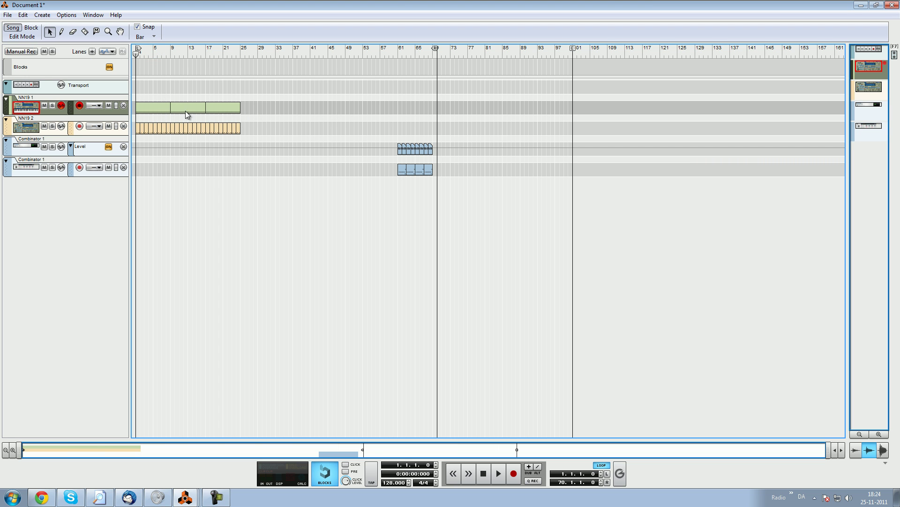
double_click(136, 129)
click(148, 200)
click(185, 55)
click(13, 28)
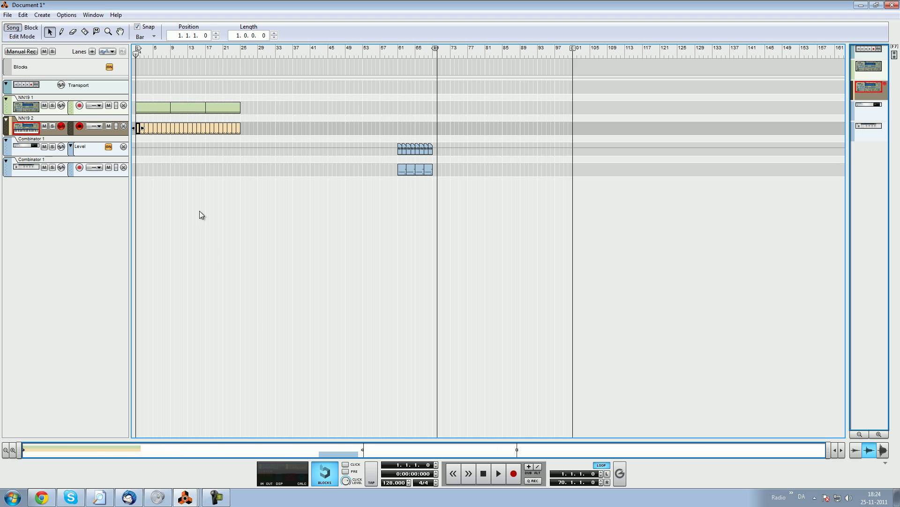
Move the playhead to bar 61 and set the loop from bar 61 to bar 69 around the Combinator 1 clips.
click(275, 296)
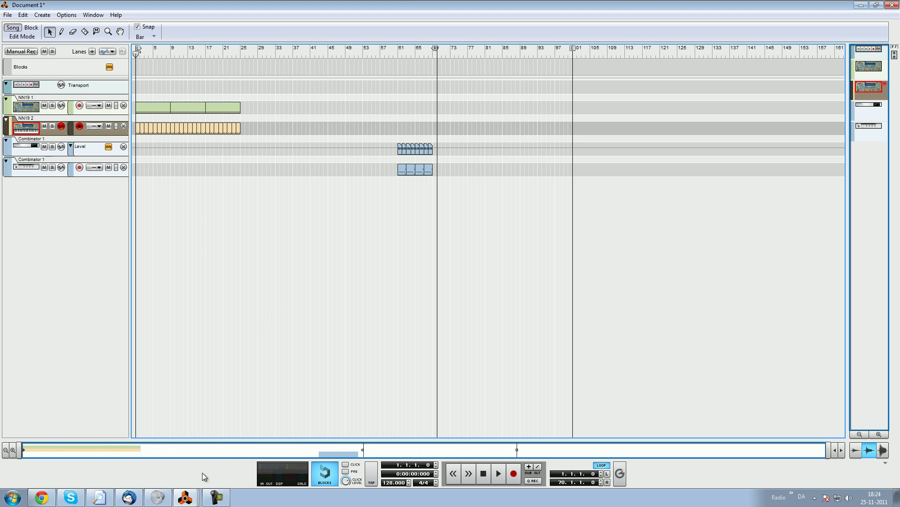
click(185, 497)
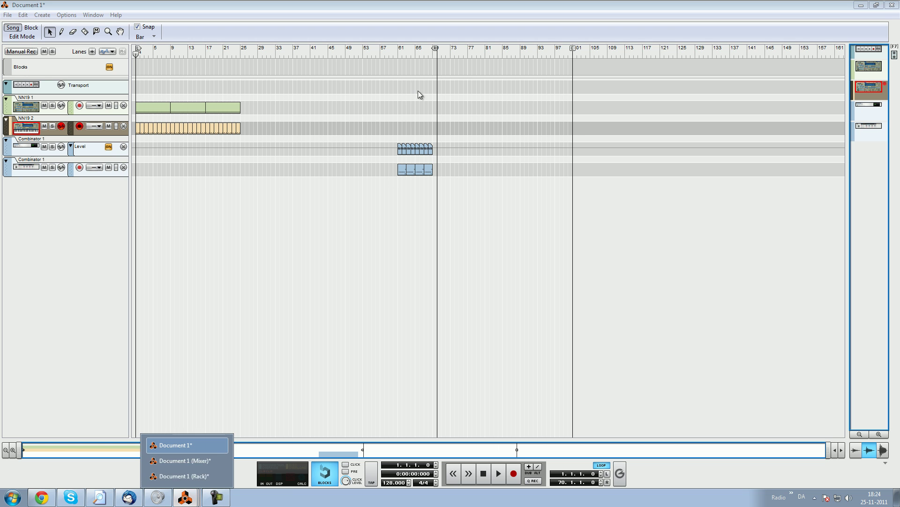
click(397, 54)
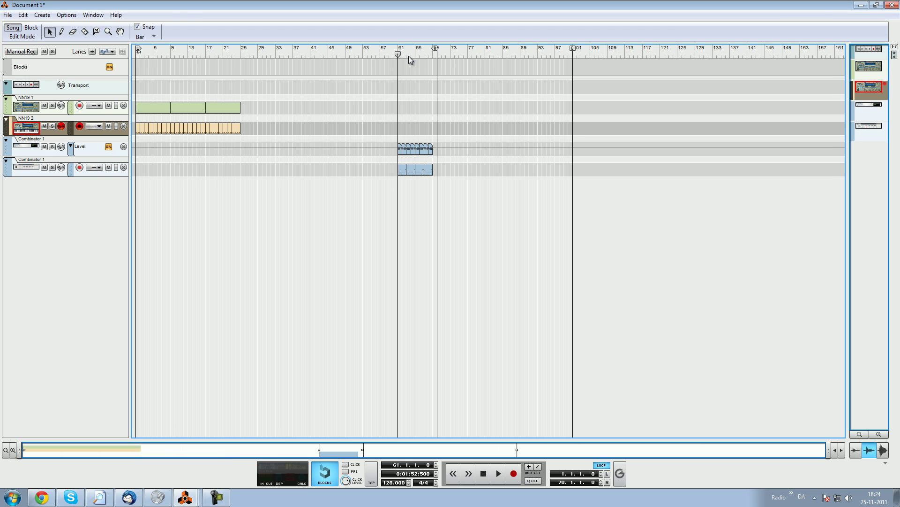
alt+click(432, 50)
ctrl+click(399, 54)
ctrl+click(399, 54)
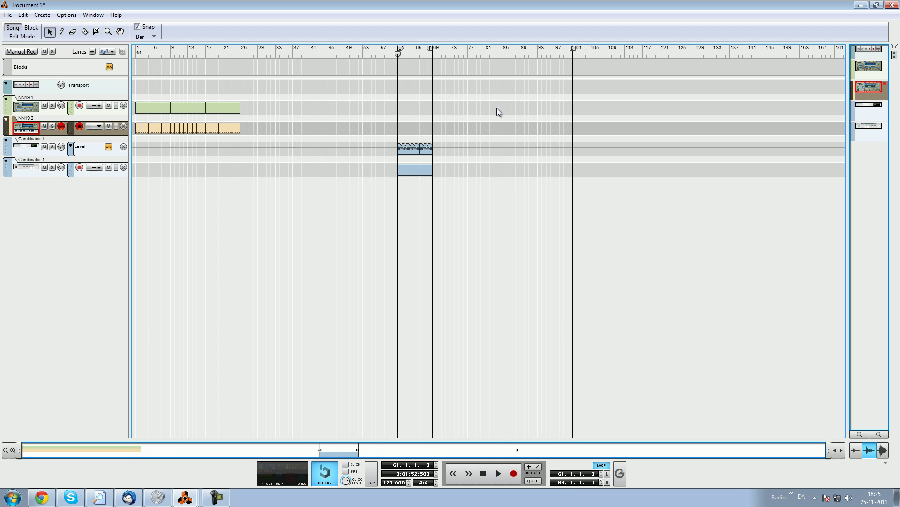
Play the looped Combinator 1 section briefly, stop it, and return the playhead to bar 1.
key(space)
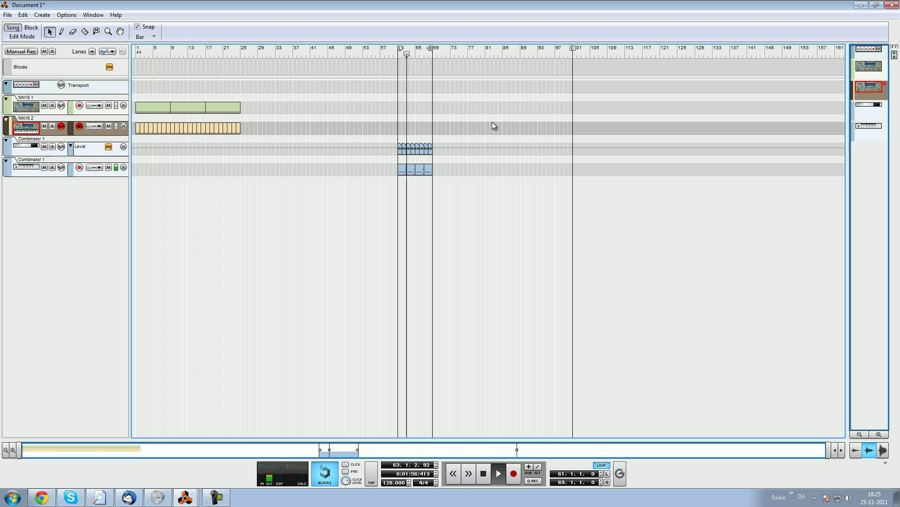
key(space)
click(429, 119)
click(403, 59)
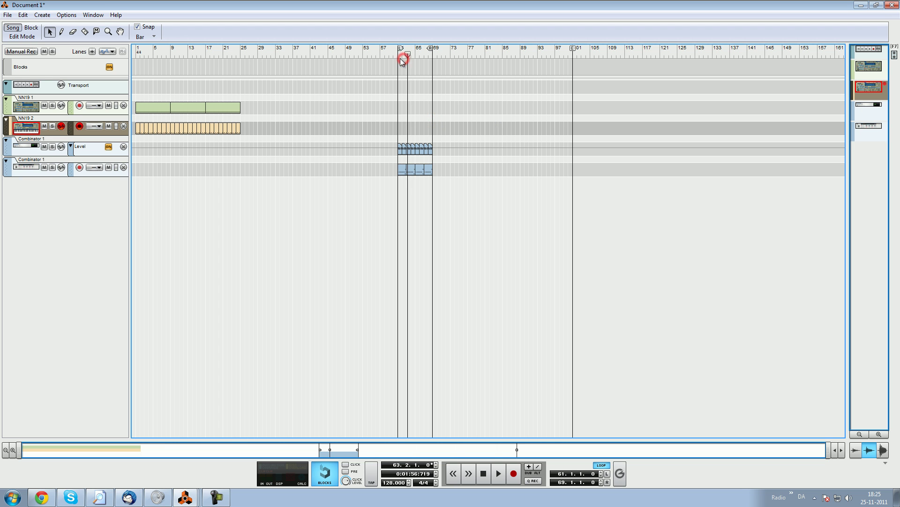
drag(240, 52, 75, 60)
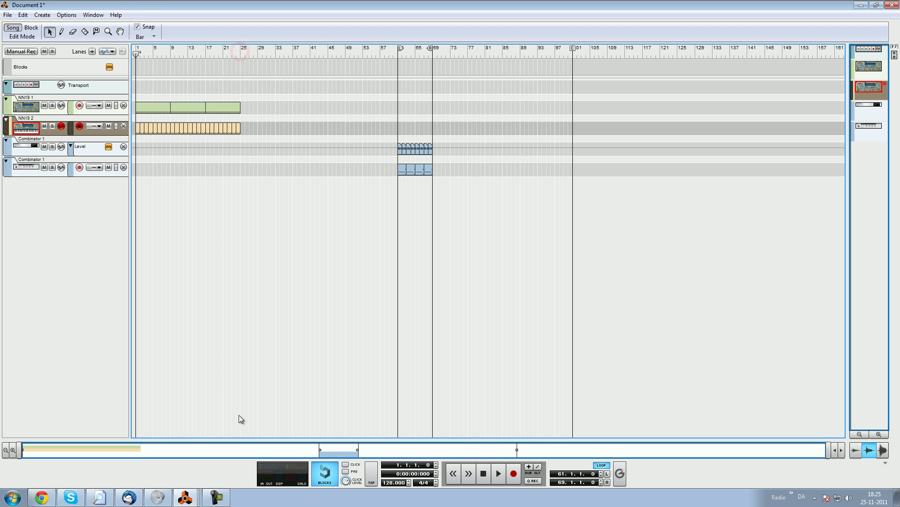
Switch to the rack window and hide the devices inside Combinator 1.
mouse_move(185, 496)
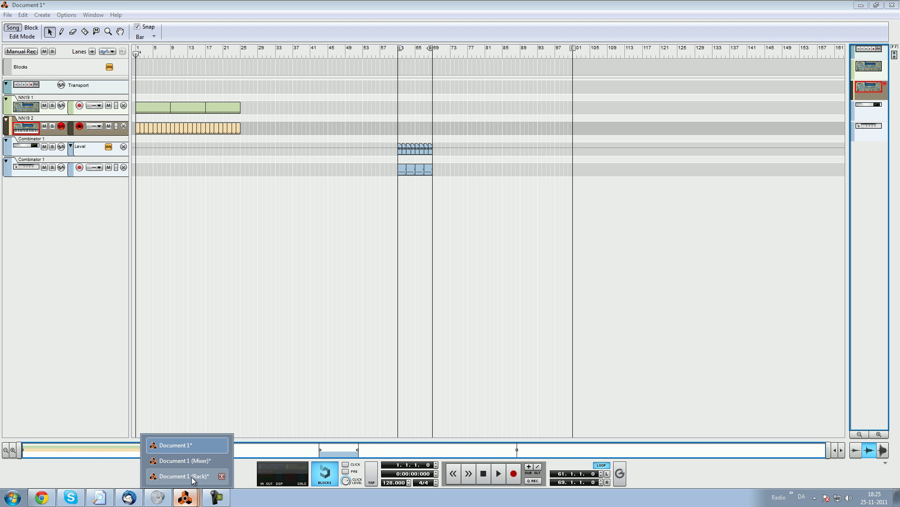
click(170, 477)
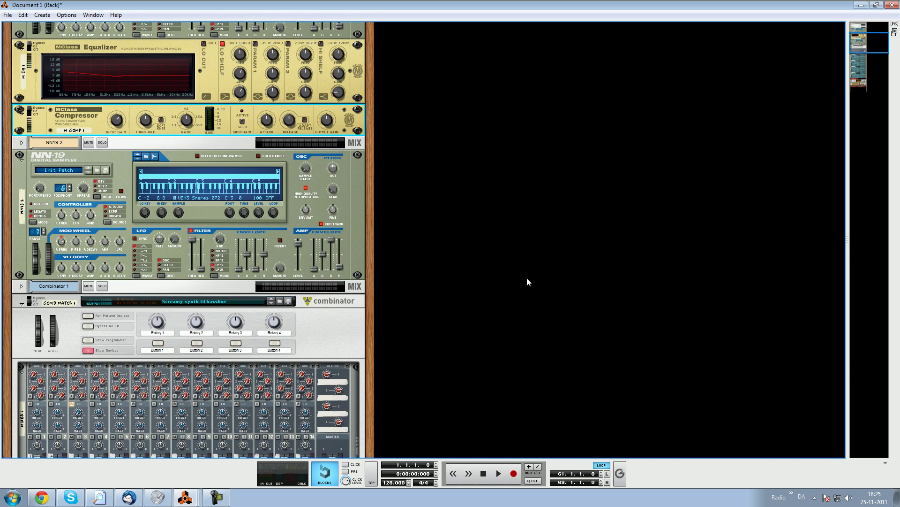
drag(873, 90, 869, 41)
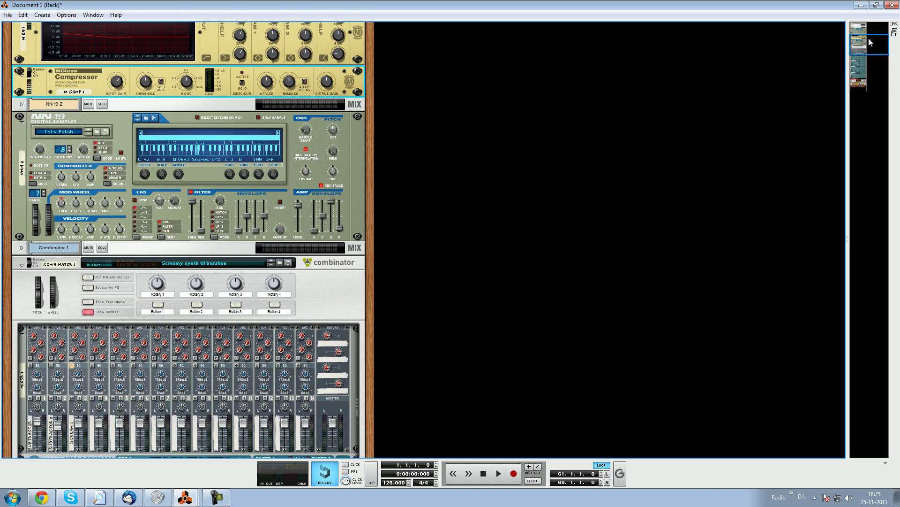
click(88, 312)
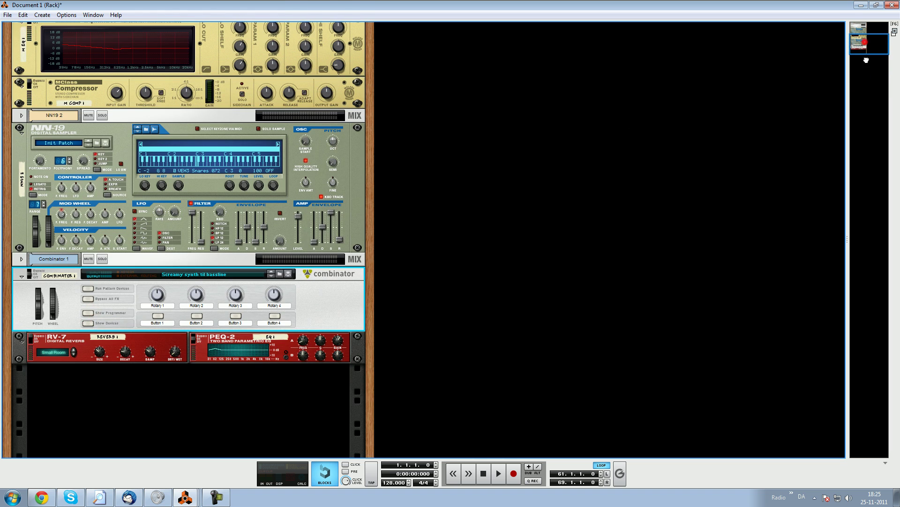
Create a new Combinator in the empty rack space below Combinator 1.
right_click(85, 401)
mouse_move(131, 456)
mouse_move(134, 476)
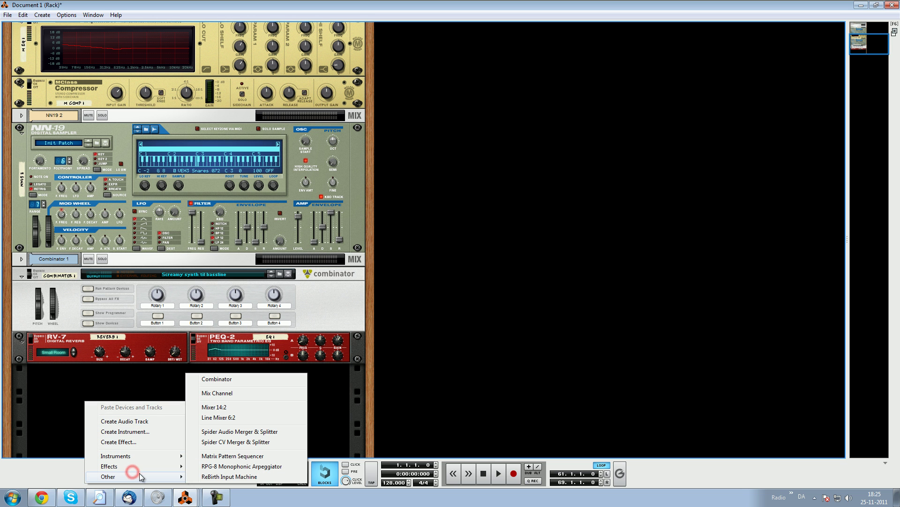
click(250, 378)
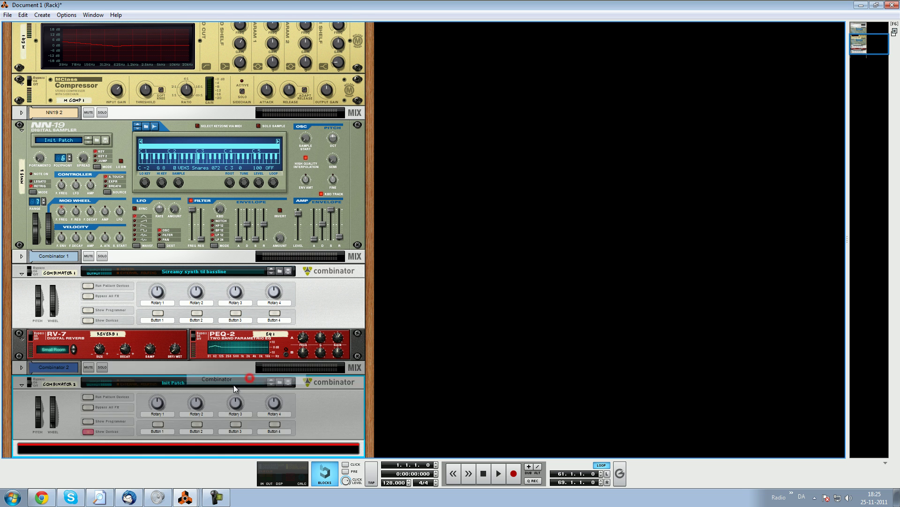
Add a Mixer 14:2 inside the new Combinator.
right_click(143, 359)
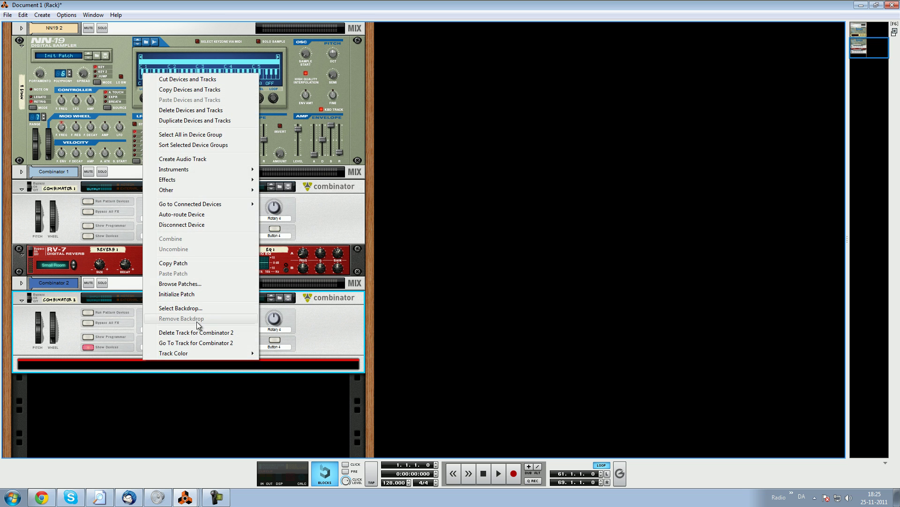
click(190, 189)
click(297, 219)
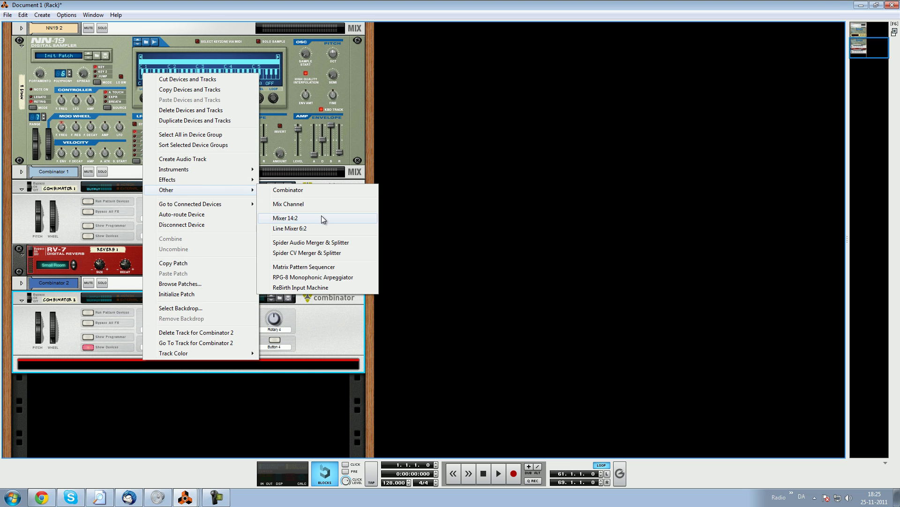
click(322, 218)
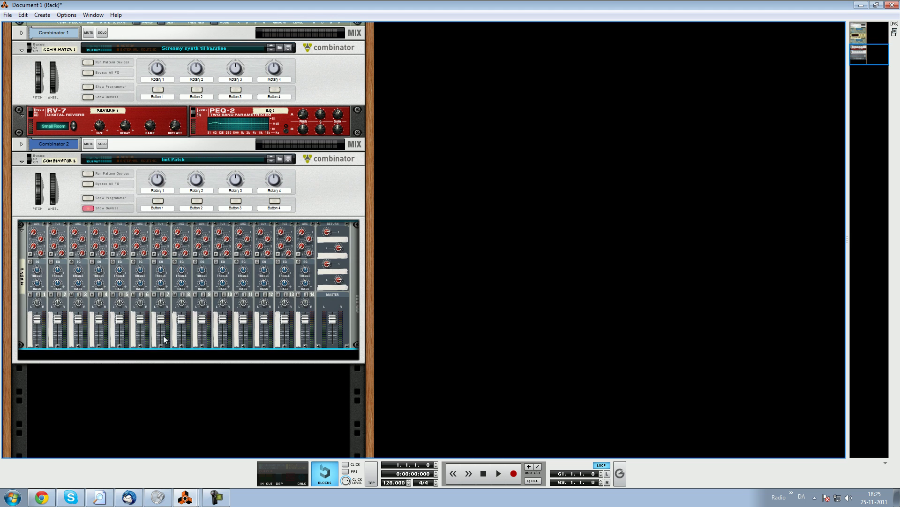
Add a SubTractor Analog Synthesizer below the mixer inside the new Combinator.
right_click(128, 357)
click(115, 355)
right_click(115, 355)
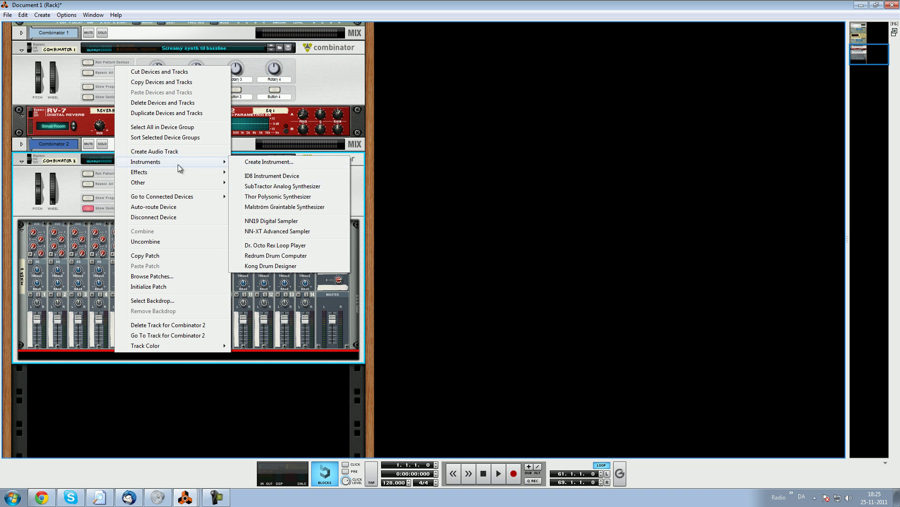
mouse_move(170, 161)
click(291, 187)
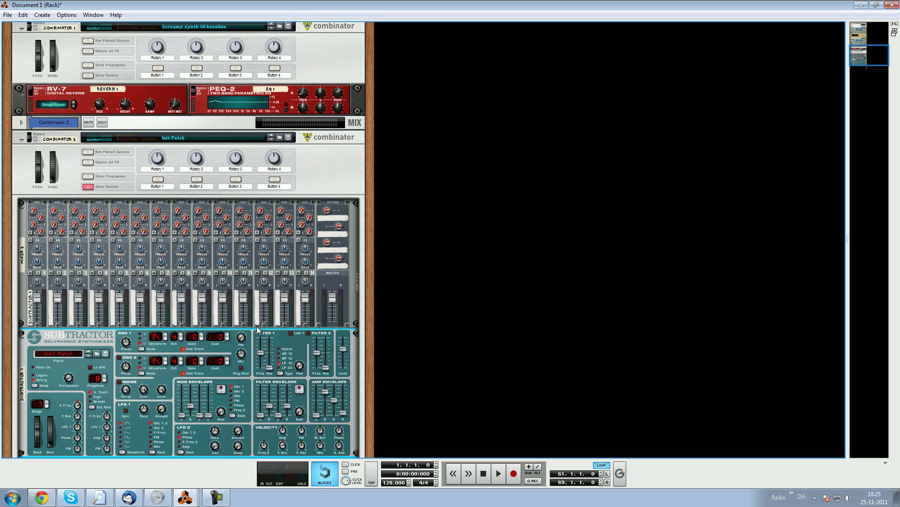
Raise the SubTractor's Filter 1 frequency and its amp envelope decay, sustain and release to the maximum.
scroll(254, 330, down, 3)
drag(258, 297, 257, 267)
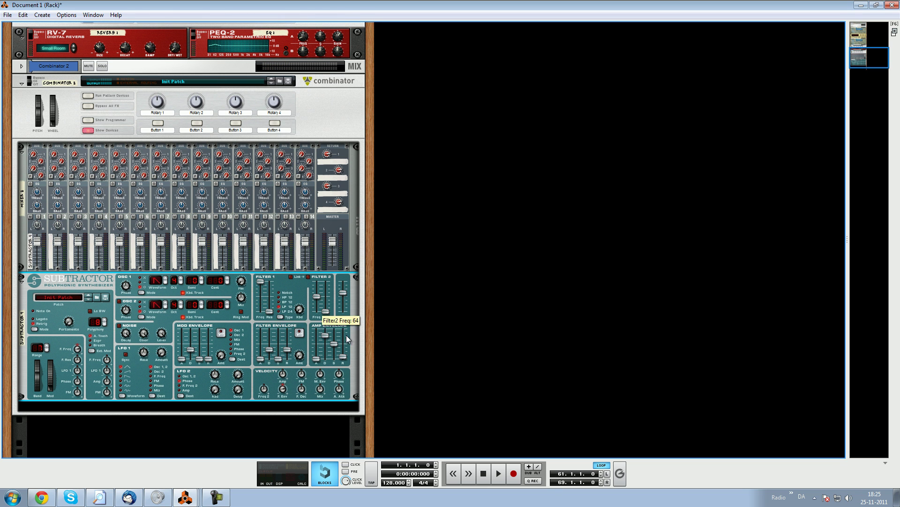
drag(343, 357, 325, 317)
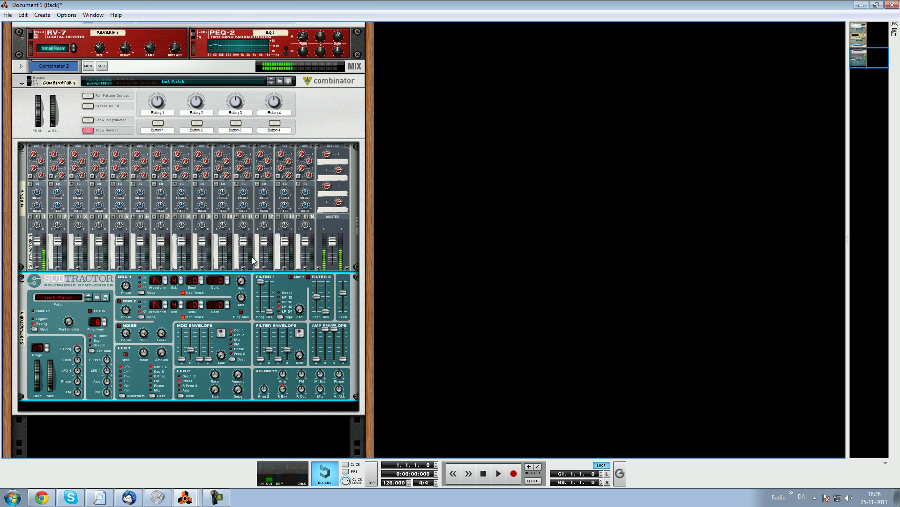
scroll(219, 296, down, 2)
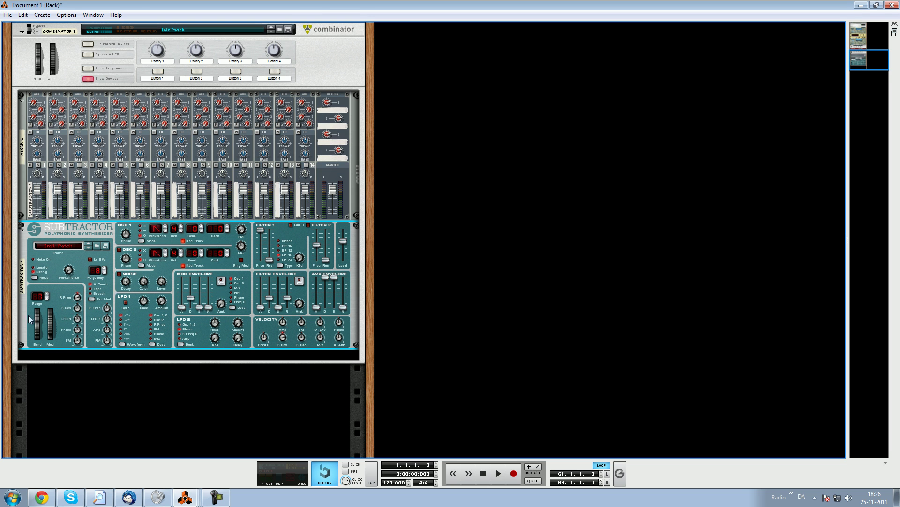
click(113, 258)
drag(94, 274, 98, 299)
Switch to the sequencer and rename the new Combinator's track "Tutorial combinator 1".
mouse_move(186, 496)
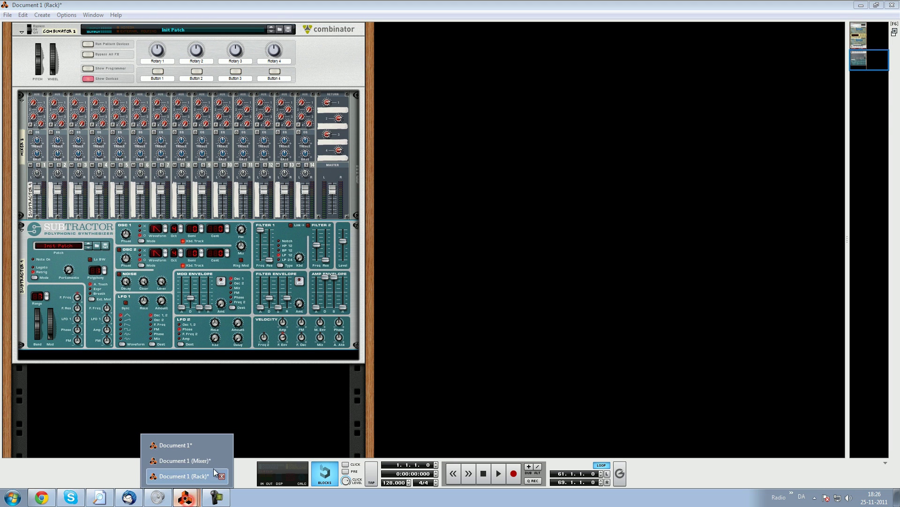
click(195, 449)
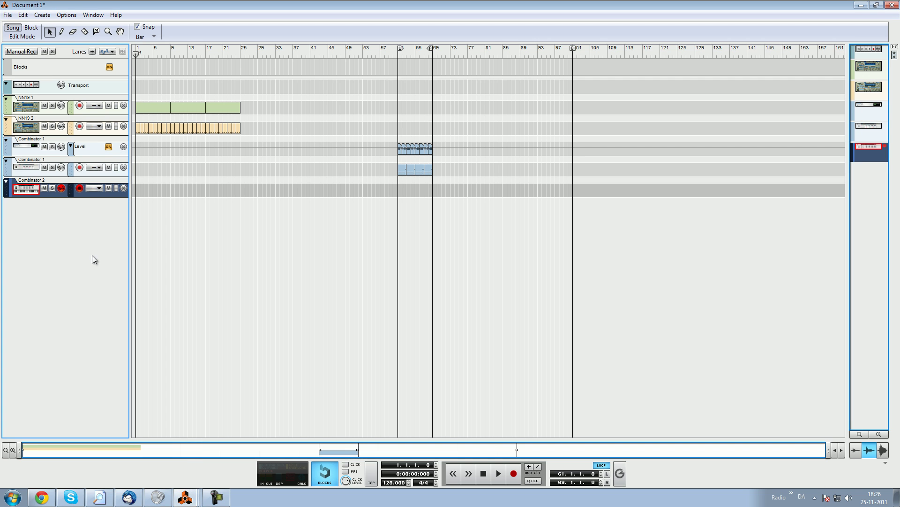
double_click(26, 181)
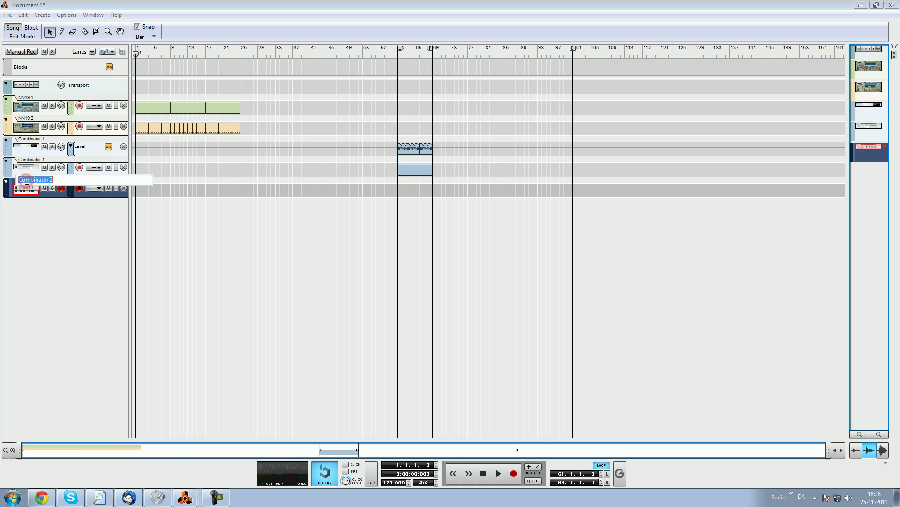
text(Tutorial combinator 1)
key(Return)
Draw a one-bar clip at the start of the Tutorial combinator 1 track and open it for note editing.
click(62, 32)
mouse_move(137, 190)
mouse_down()
mouse_move(174, 189)
mouse_move(156, 186)
mouse_up()
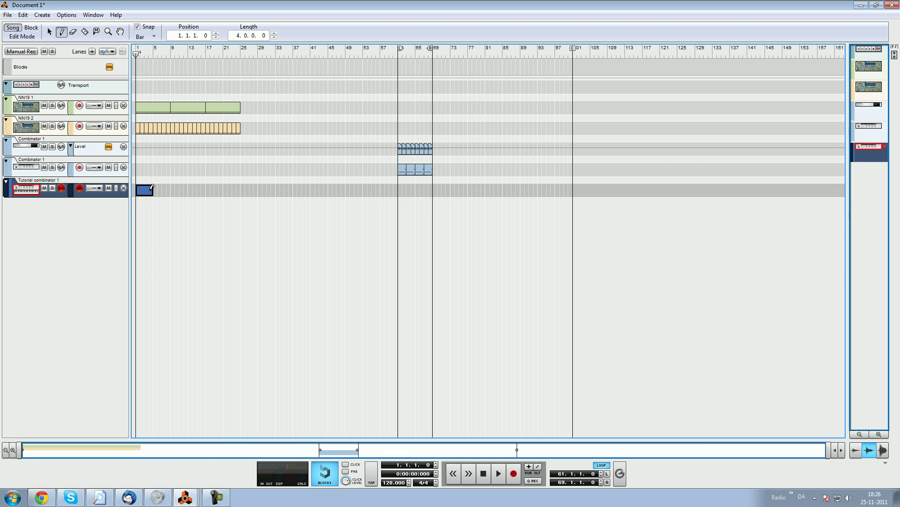
double_click(146, 189)
Audition the low keys and place a quarter-note-long E1 at the start of the clip.
click(153, 270)
click(153, 269)
click(153, 267)
click(153, 266)
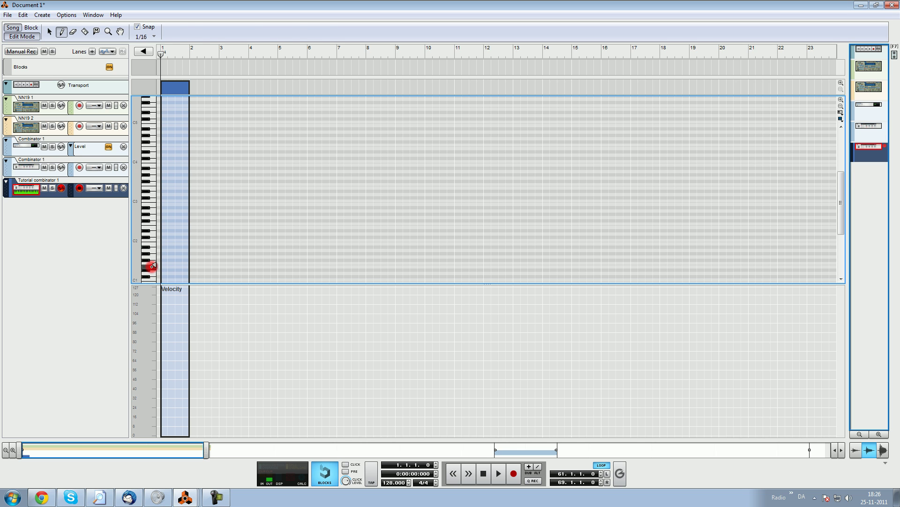
click(164, 266)
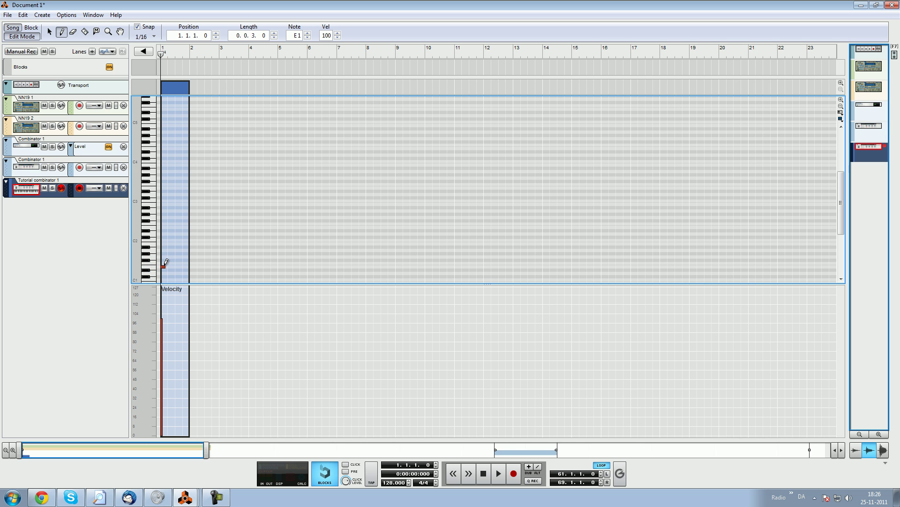
drag(167, 264, 170, 266)
Add three sixteenth E1 notes and a three-sixteenth-long E1 on beat 4 of the clip, and play the pattern.
drag(206, 449, 67, 446)
click(202, 266)
click(217, 266)
click(230, 266)
drag(242, 266, 266, 263)
key(space)
click(50, 32)
key(space)
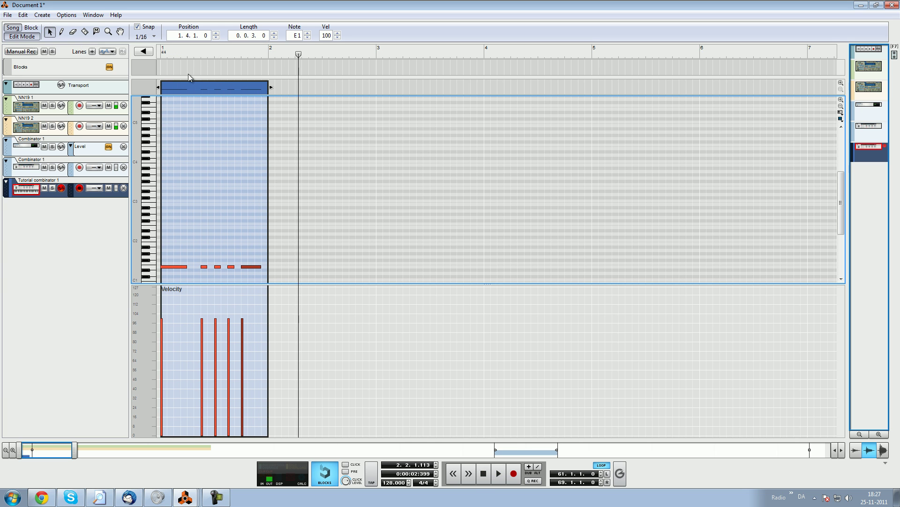
Leave note editing, repeat the one-bar clip up to bar 9 and join the copies into one eight-bar clip.
click(22, 36)
click(167, 189)
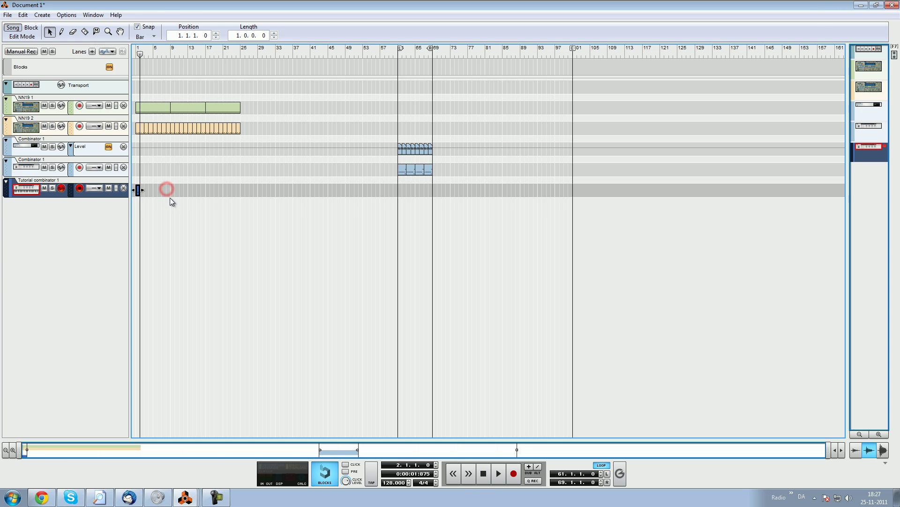
key(ctrl+v)
key(ctrl+v)
key(ctrl+v)
key(ctrl+v)
key(ctrl+v)
key(ctrl+v)
drag(224, 183, 39, 203)
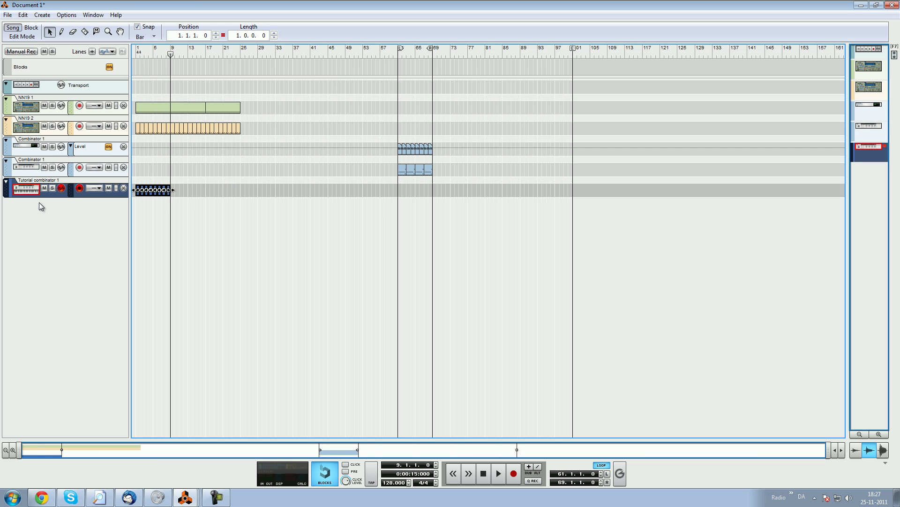
key(ctrl+j)
Set the loop range from bar 1 to bar 9 and play the loop from the start.
drag(187, 52, 139, 53)
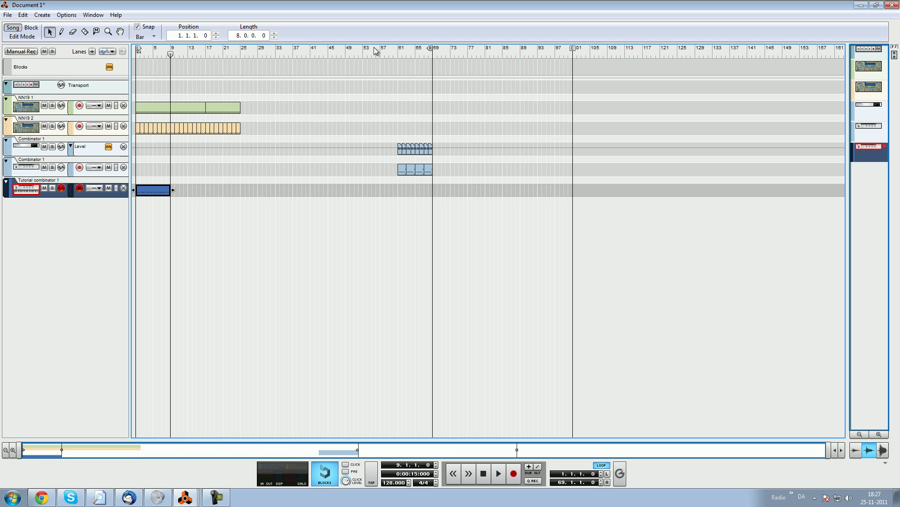
alt+click(172, 53)
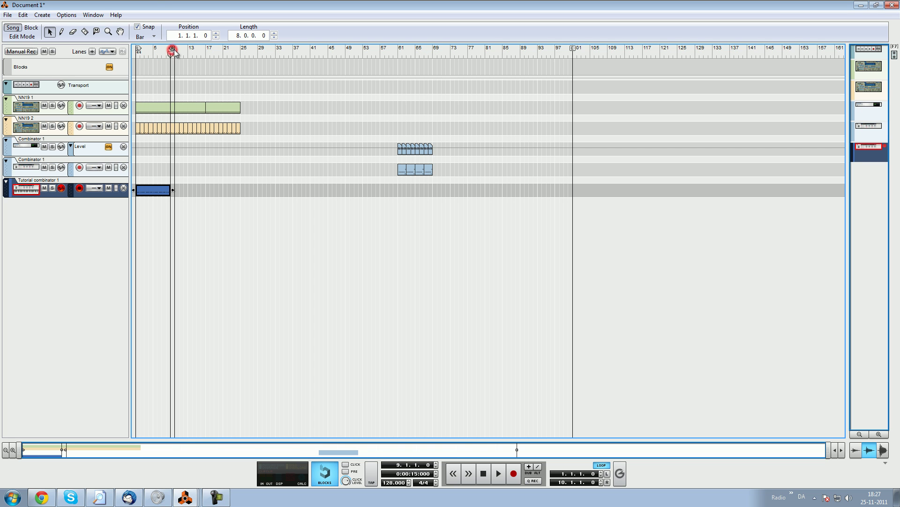
click(171, 53)
drag(251, 54, 135, 65)
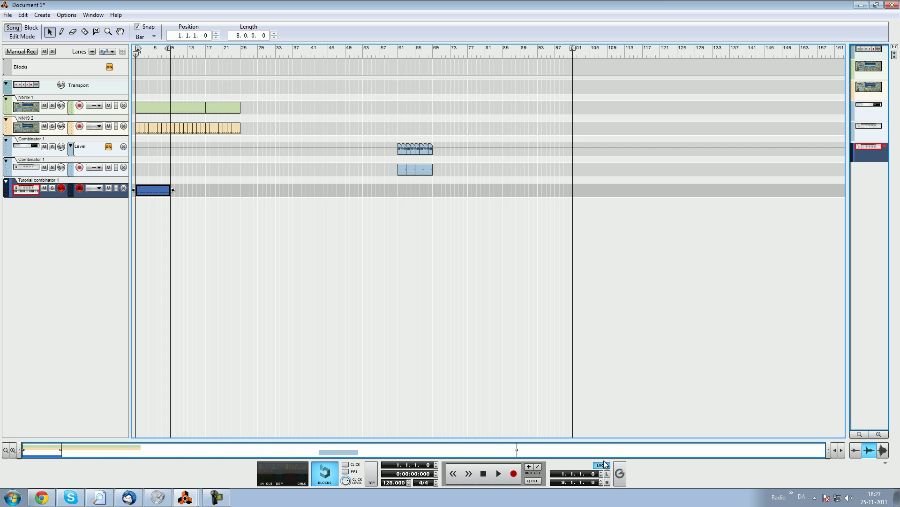
key(space)
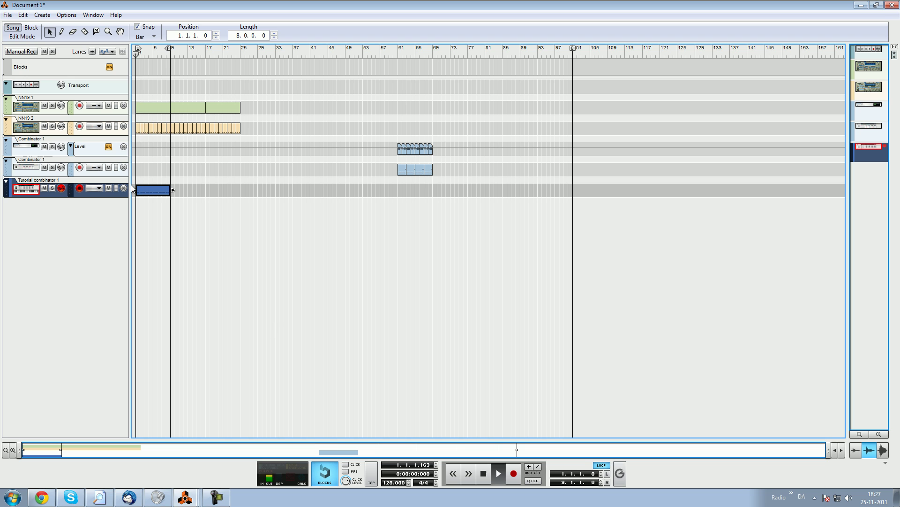
click(159, 167)
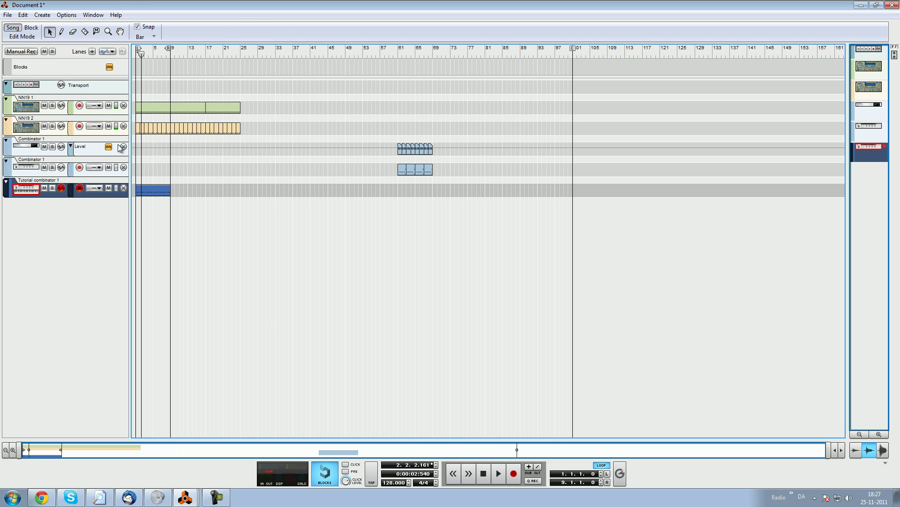
Return to the rack and enable the SubTractor's Osc 2, with its octave at 3 and a triangle waveform.
key(alt+Tab)
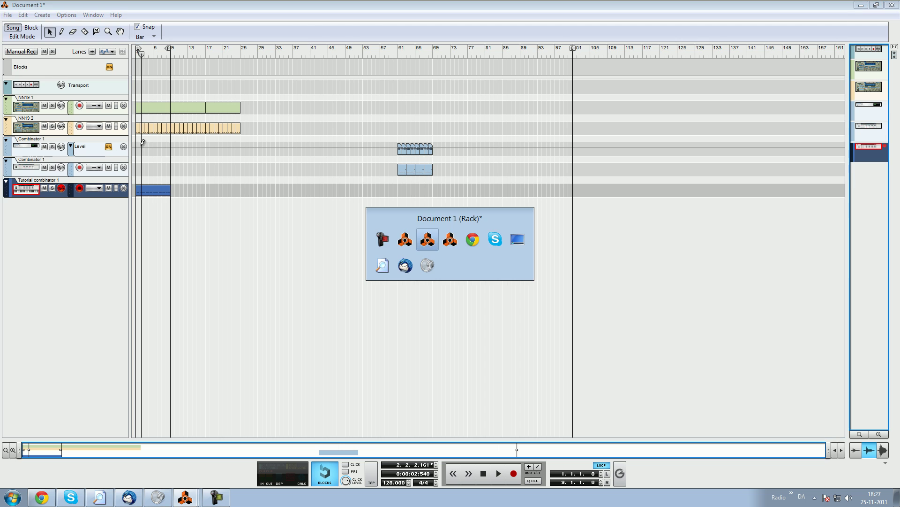
click(75, 357)
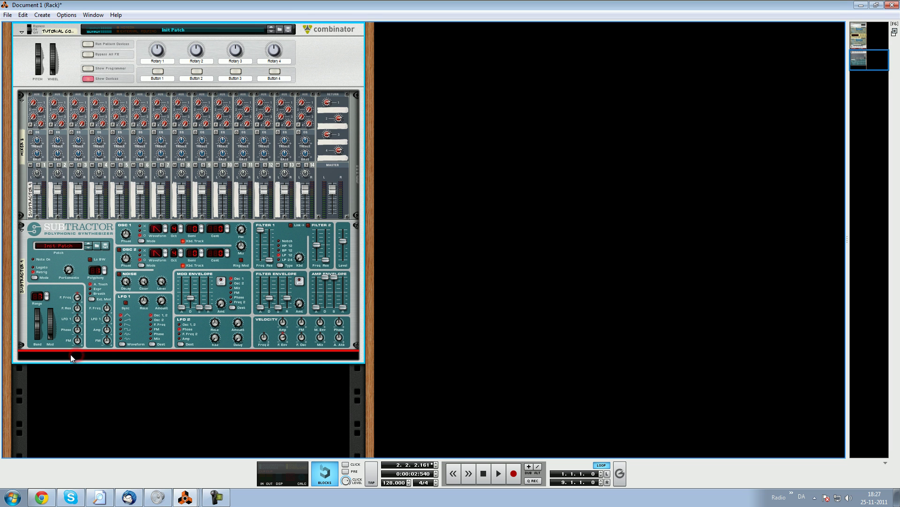
click(144, 234)
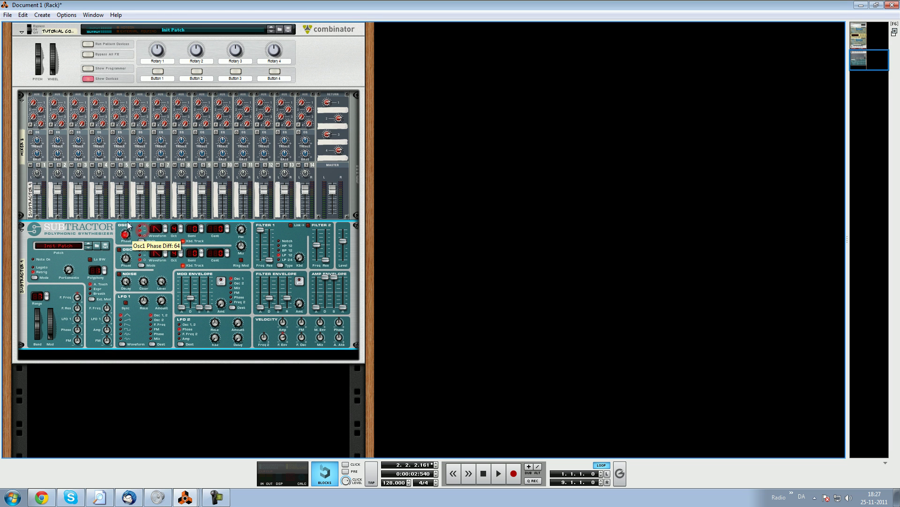
click(120, 249)
click(181, 255)
click(165, 251)
click(165, 250)
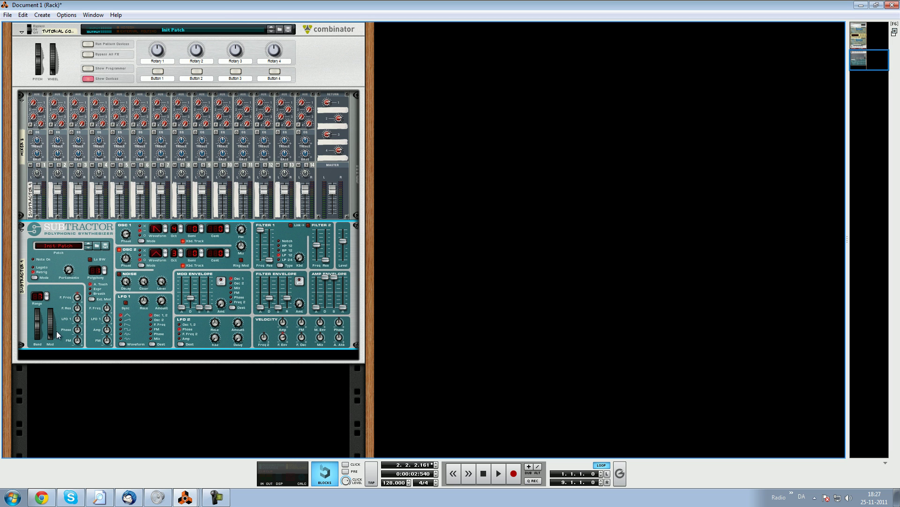
Add a Scream 4 Distortion after the SubTractor inside the Tutorial combinator.
right_click(26, 331)
mouse_move(82, 174)
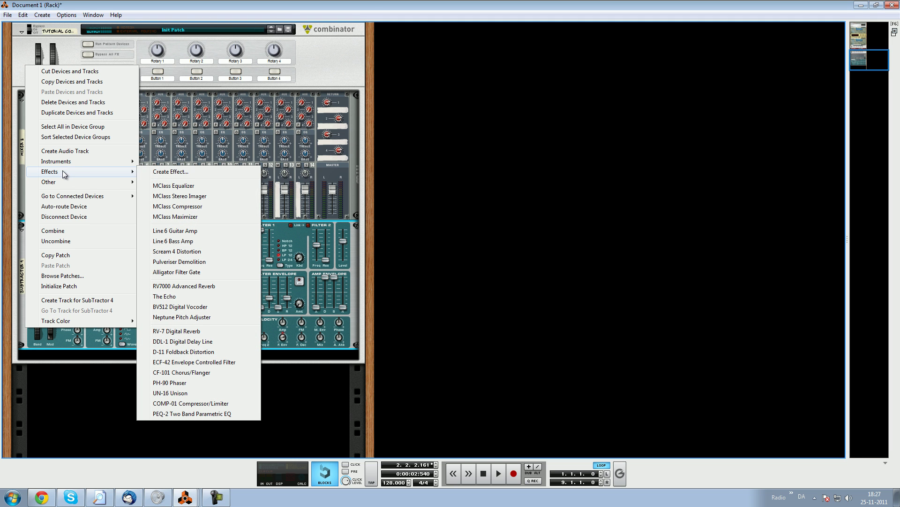
click(212, 252)
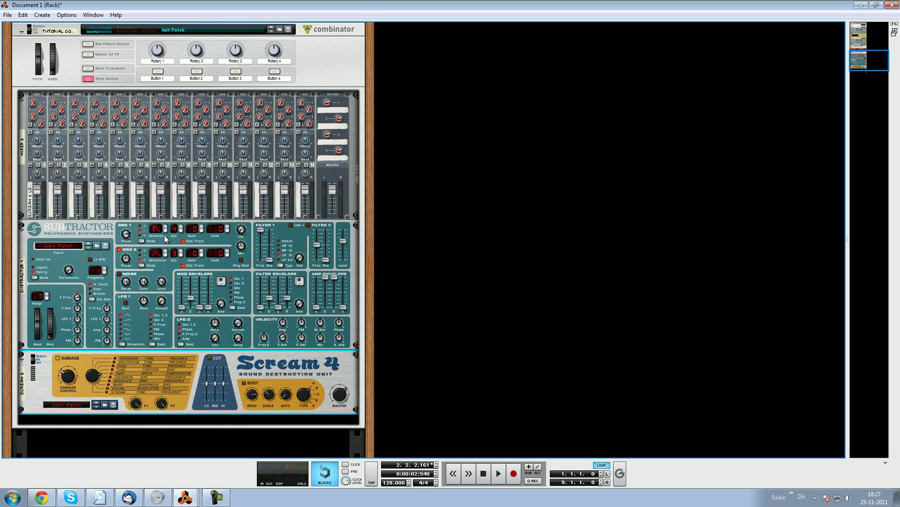
Compare the patch's sound with Osc 2 switched off and on, and check the Scream 4's enable switch.
click(120, 253)
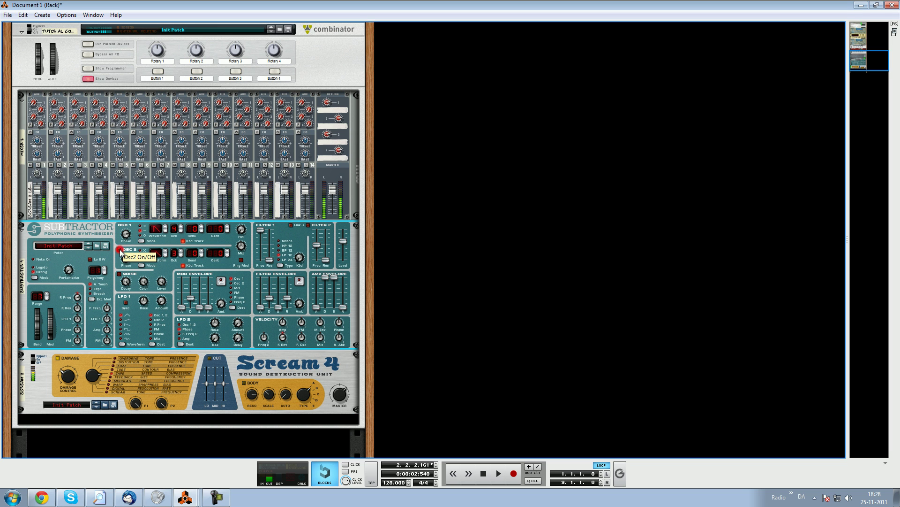
click(121, 252)
click(34, 360)
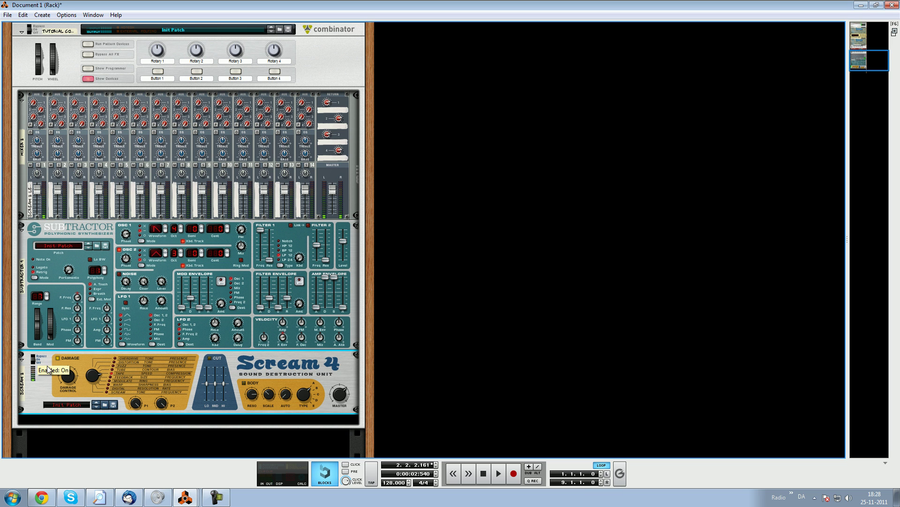
Insert a BV512 Digital Vocoder between the SubTractor and the Scream 4, and set it to 8 bands.
scroll(105, 372, down, 2)
right_click(76, 369)
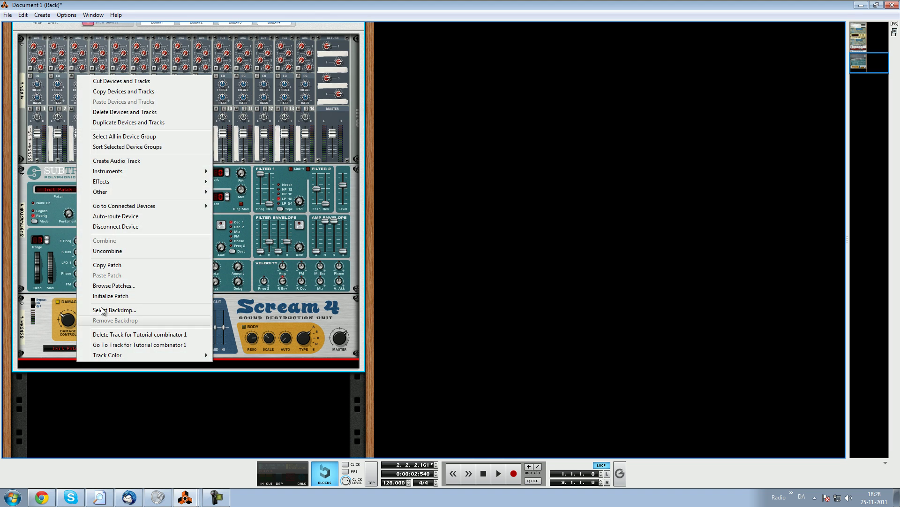
click(17, 282)
right_click(17, 281)
mouse_move(74, 125)
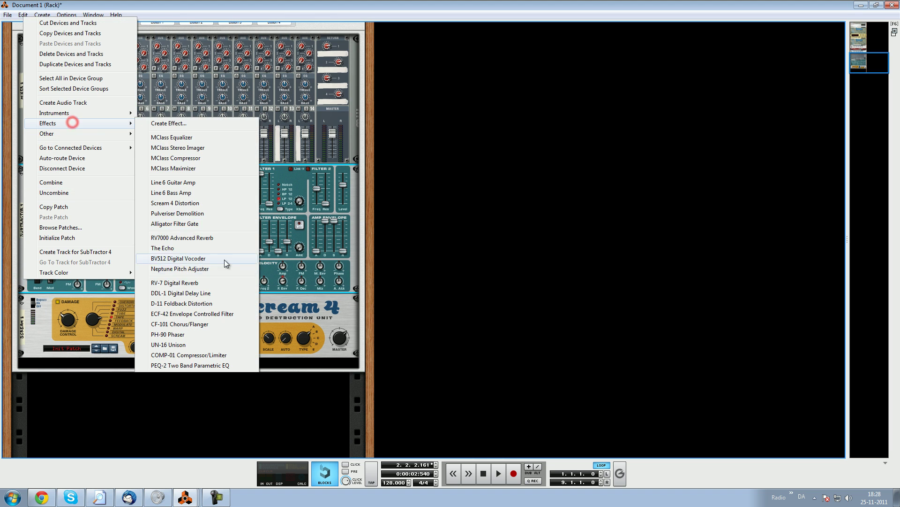
click(213, 258)
drag(120, 324, 125, 314)
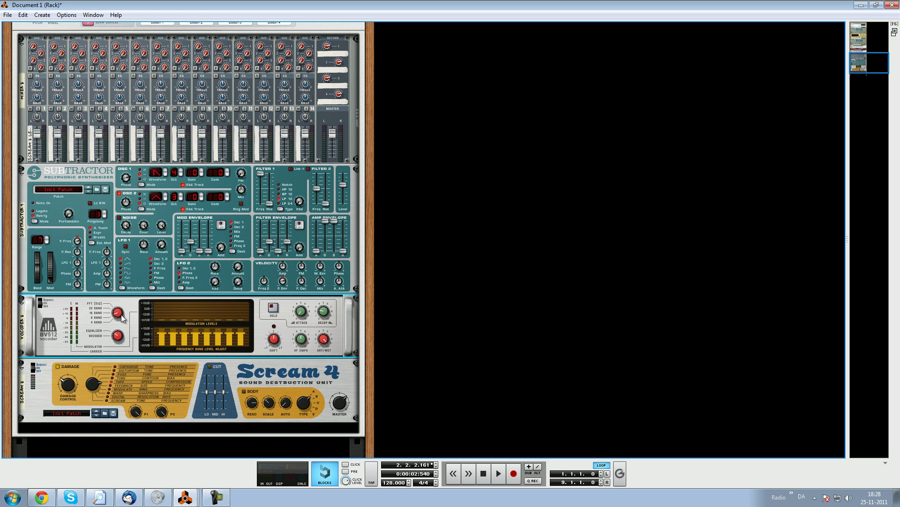
Play the loop briefly, open the eight-bar clip in the sequencer and move all its notes down to E0.
key(space)
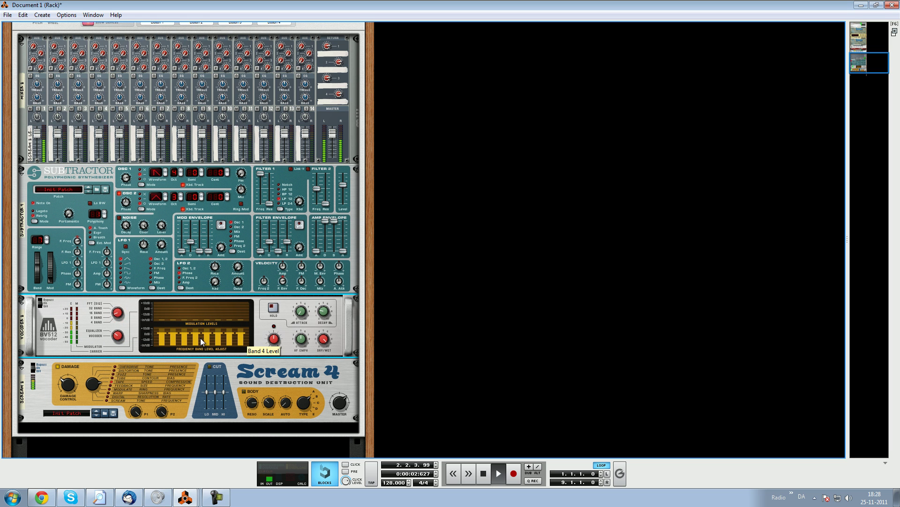
key(F7)
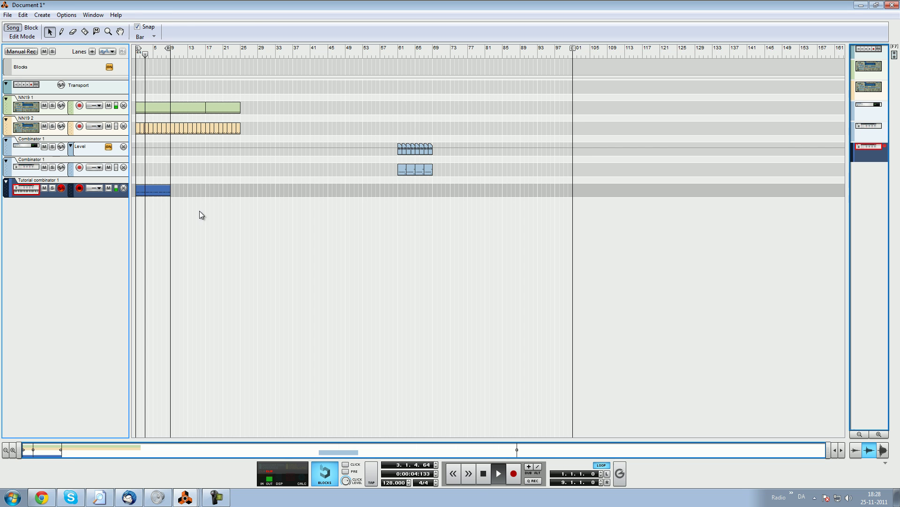
key(space)
double_click(162, 190)
scroll(221, 217, down, 4)
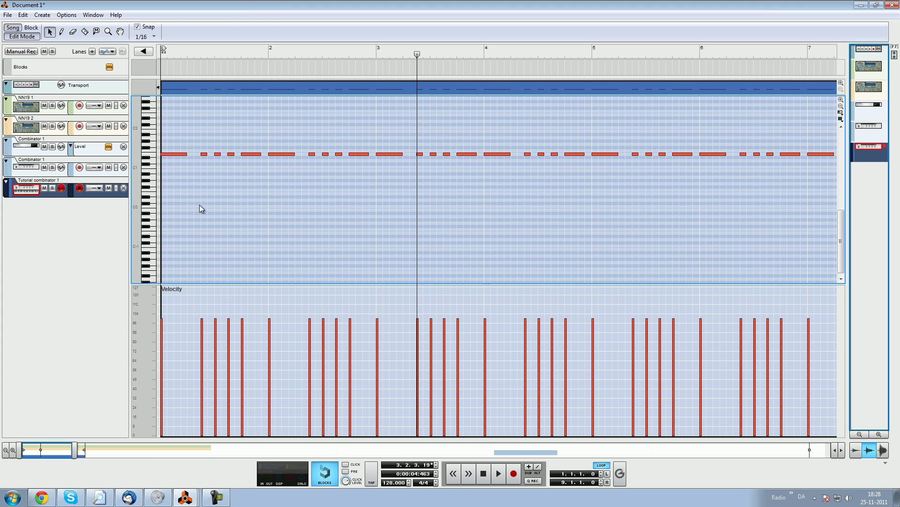
click(175, 154)
key(ctrl+a)
drag(175, 155, 177, 194)
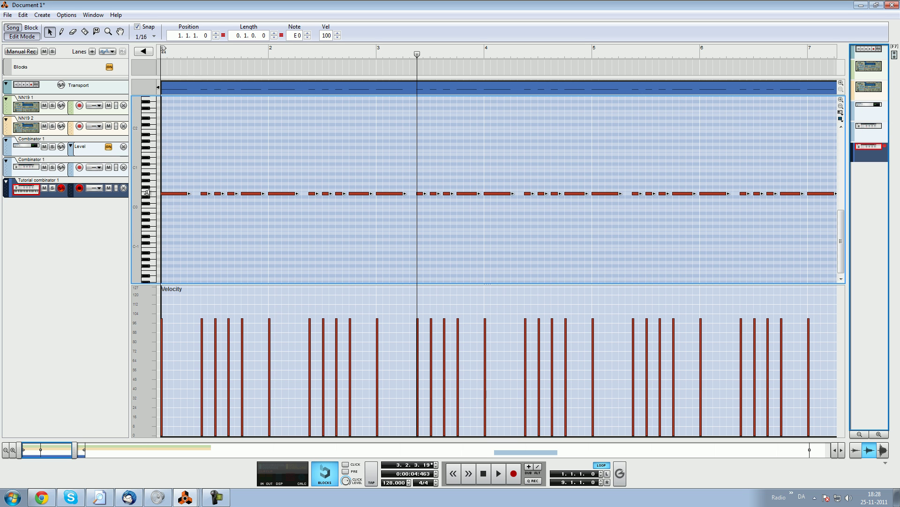
Play the loop from the start and lower all the vocoder's band levels except the two lowest bands.
click(216, 54)
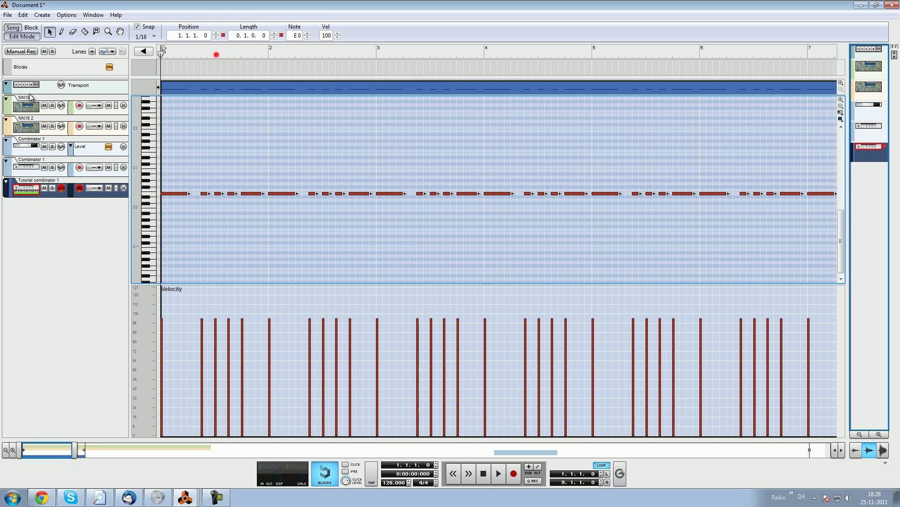
key(space)
key(F6)
scroll(140, 404, down, 3)
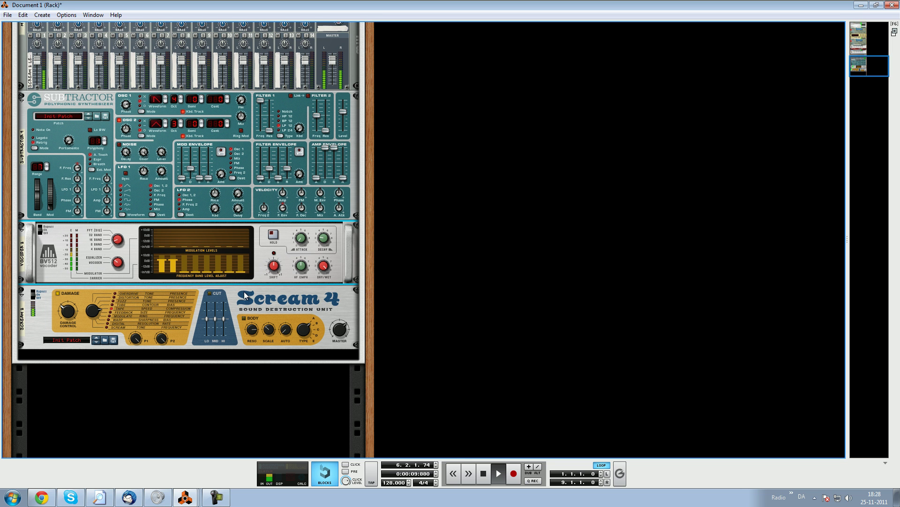
Hide the Tutorial combinator's devices and show them again.
scroll(253, 211, up, 10)
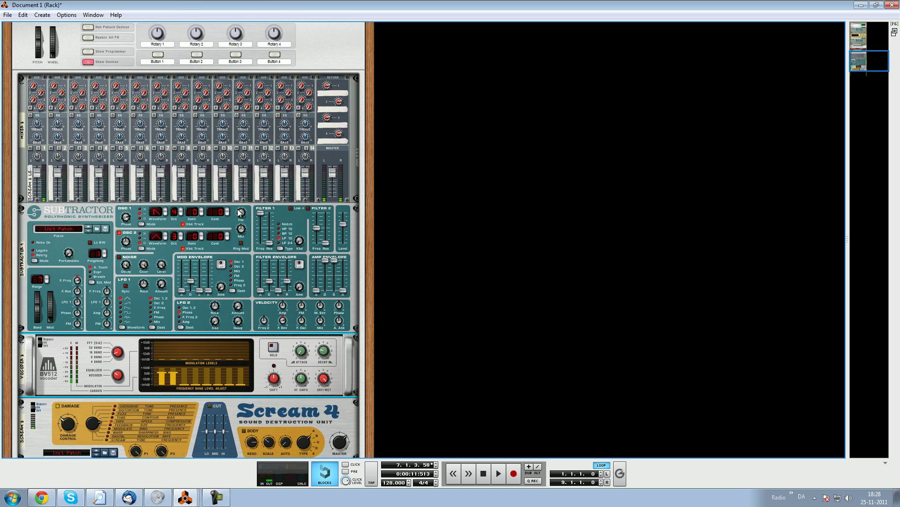
click(90, 205)
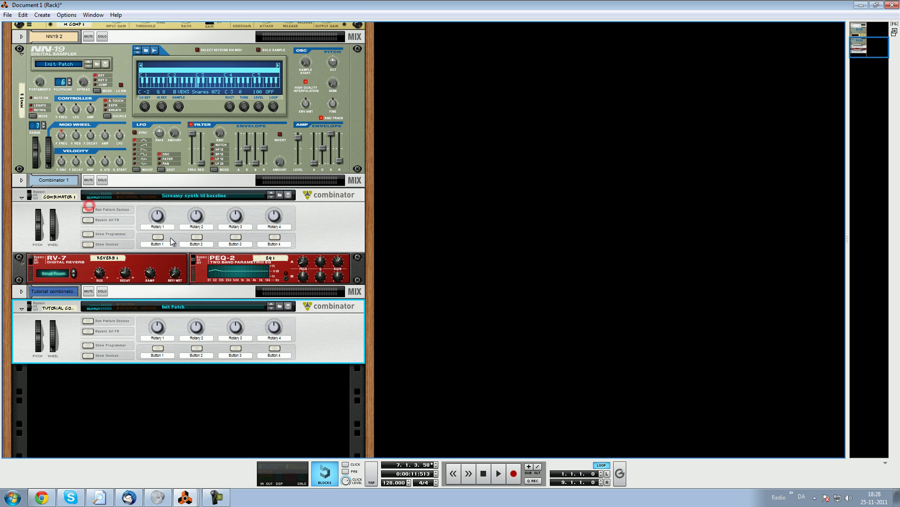
click(85, 355)
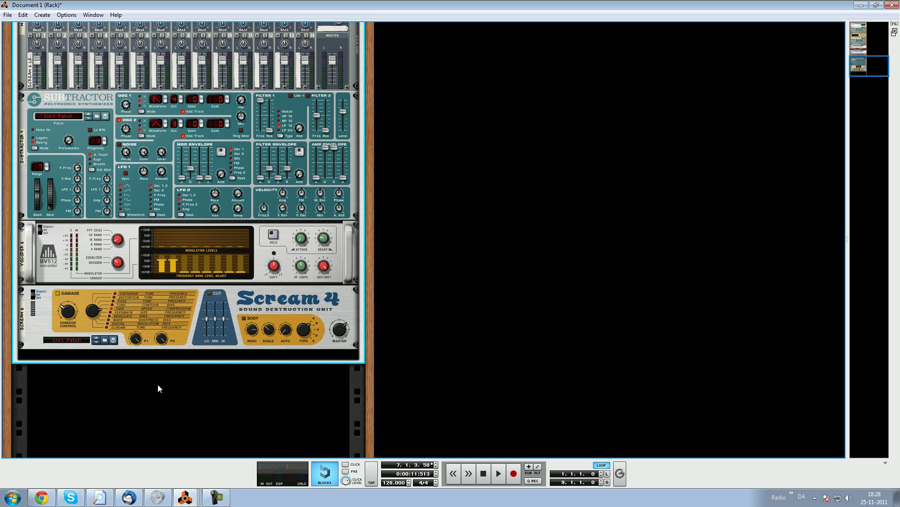
Try out an MClass Compressor below the Tutorial combinator, viewing its rear connections, and remove it again.
right_click(123, 404)
mouse_move(178, 388)
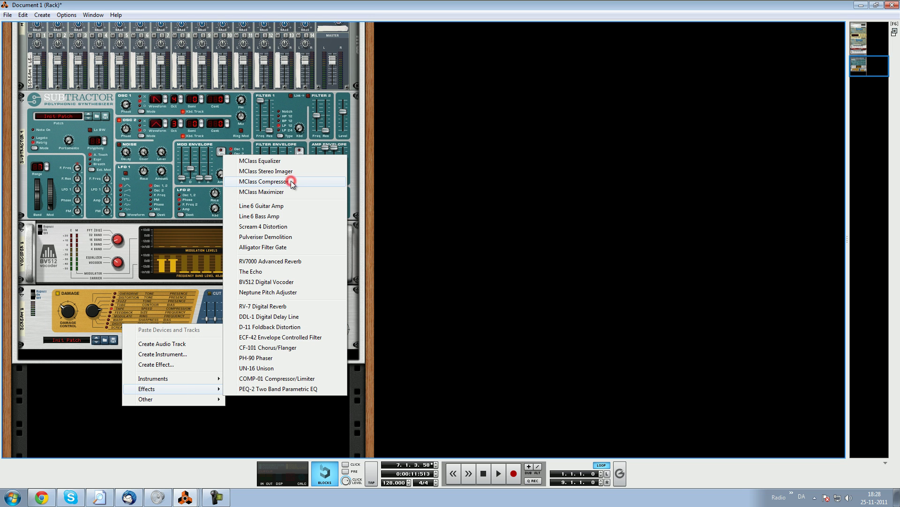
click(291, 181)
key(Tab)
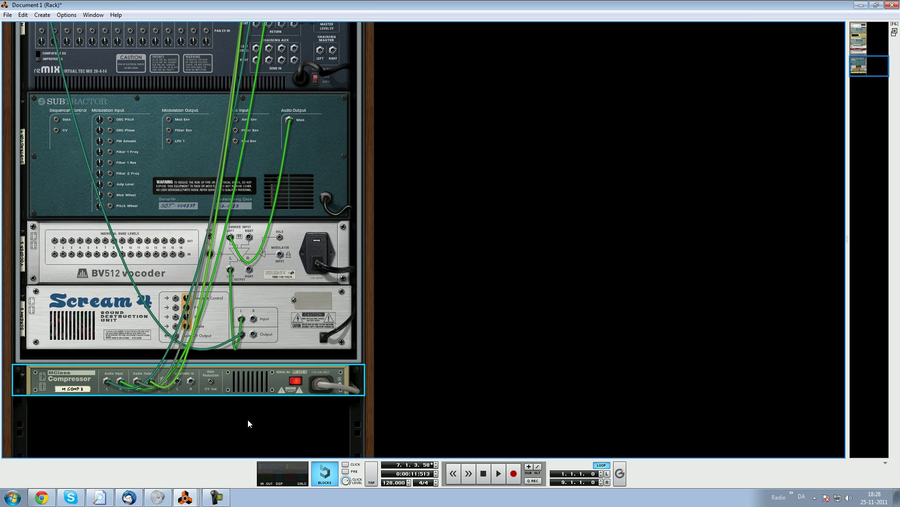
key(Tab)
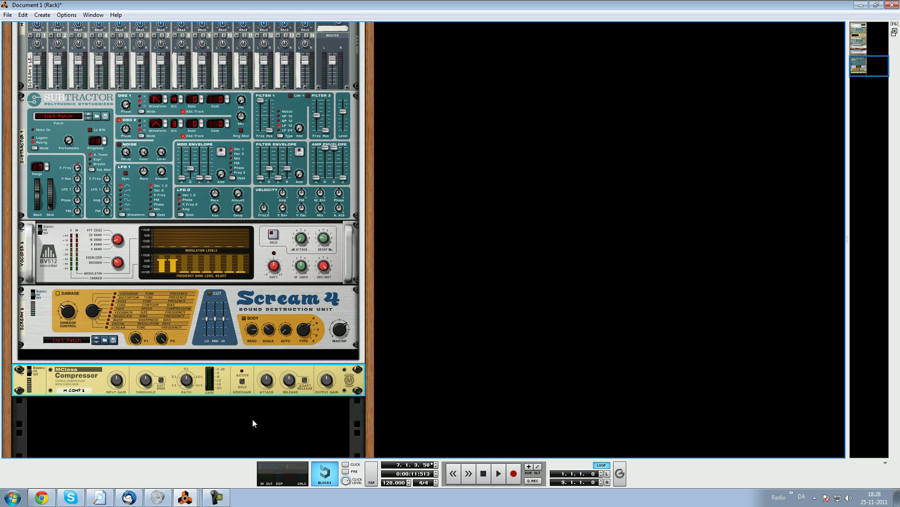
key(Tab)
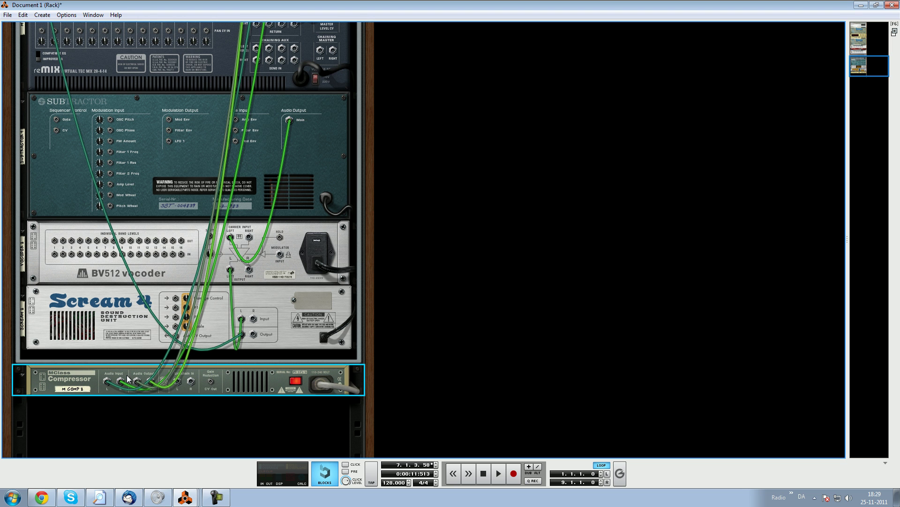
drag(178, 382, 176, 389)
key(Tab)
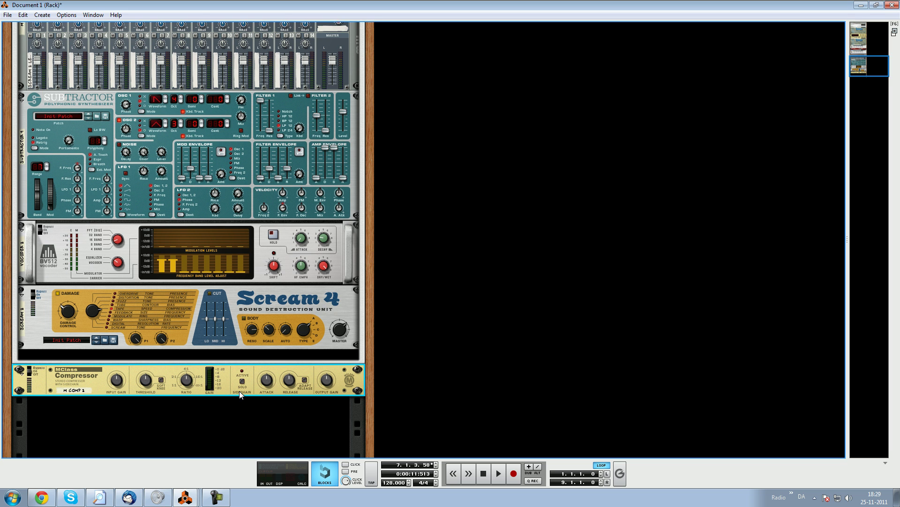
key(Delete)
key(Return)
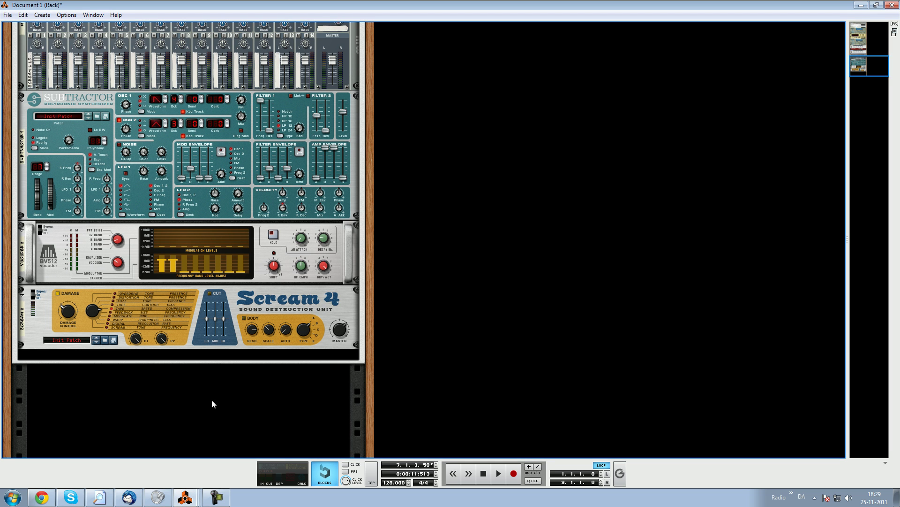
Open the level automation of the Tutorial combinator's mixer channel in the sequencer.
scroll(229, 394, up, 3)
mouse_move(185, 496)
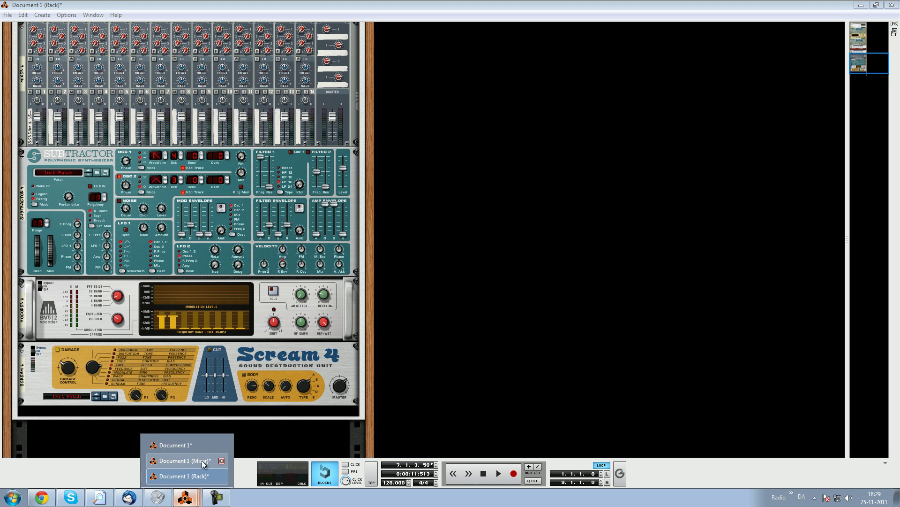
click(203, 462)
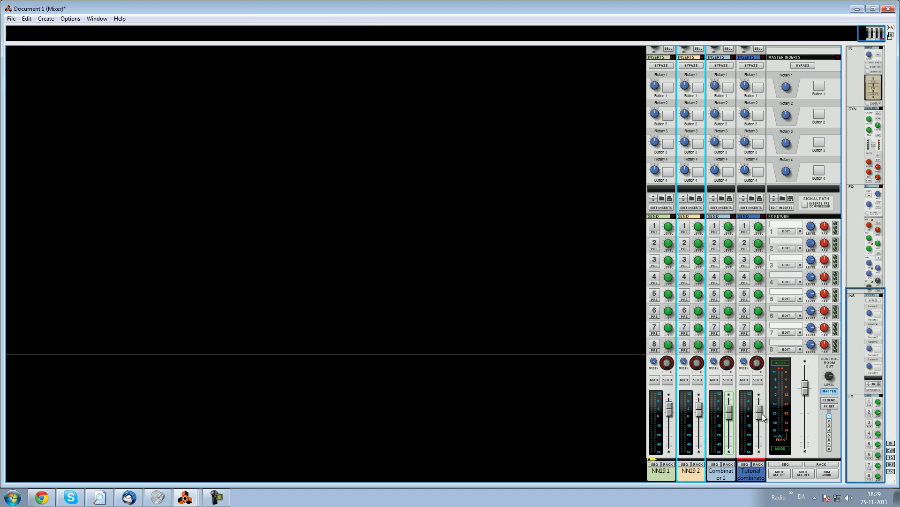
double_click(752, 477)
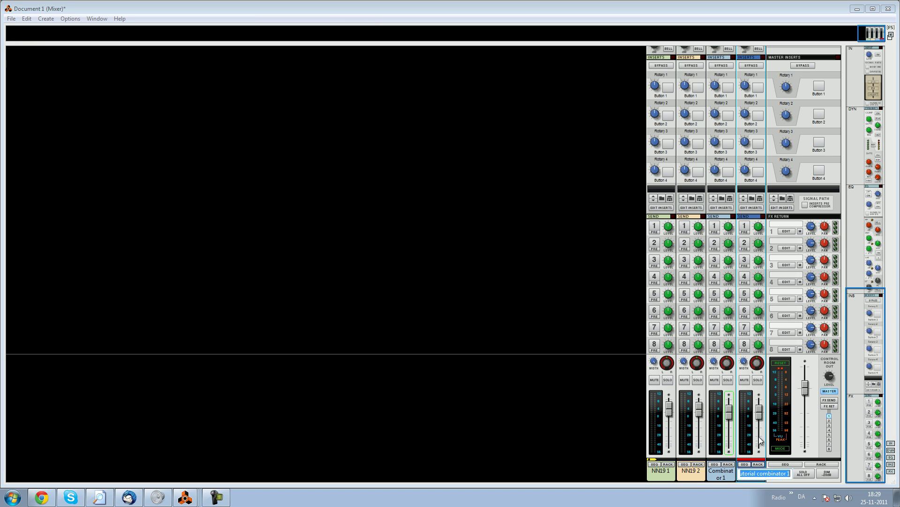
right_click(759, 412)
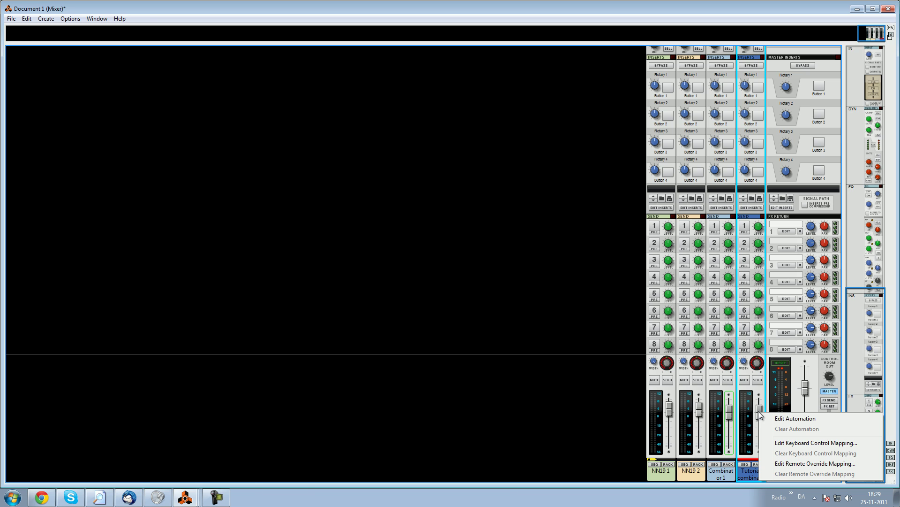
click(781, 418)
click(202, 50)
Draw level automation in bar 1 that starts at 332, rises to 745 within the first beat and holds until beat 2.
click(63, 31)
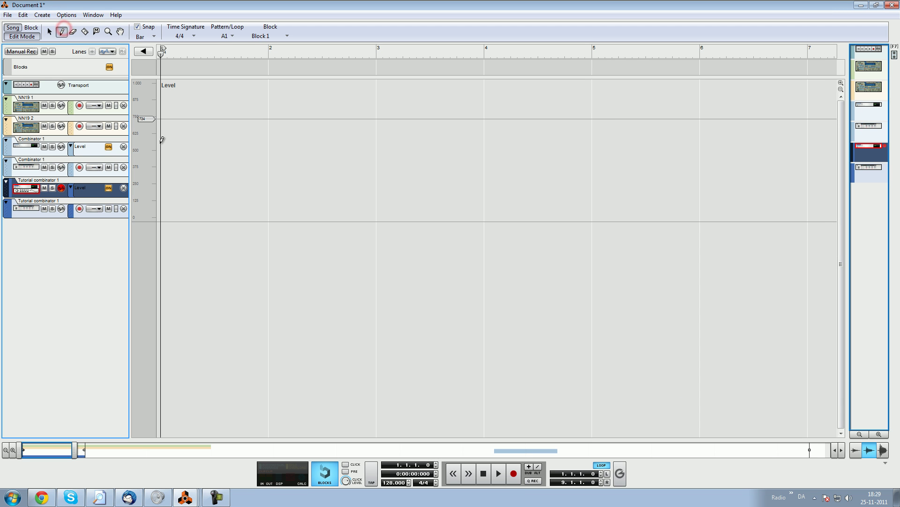
click(159, 168)
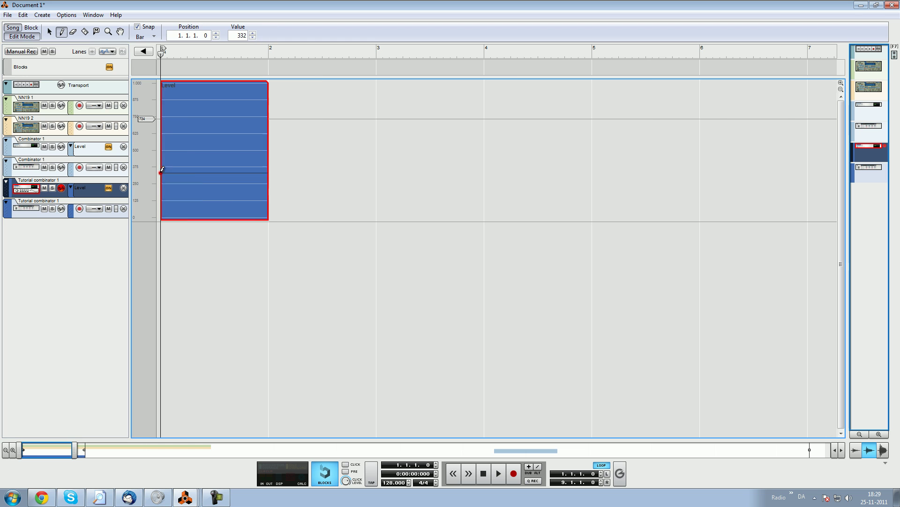
click(174, 116)
click(188, 117)
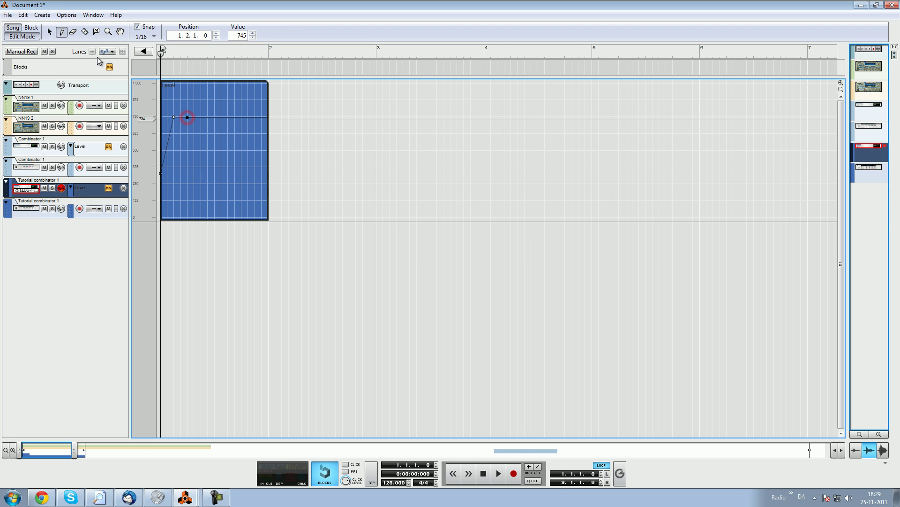
Duplicate the level ramp onto the remaining three beats of bar 1 and start playback.
click(50, 31)
key(ctrl+d)
key(ctrl+d)
key(ctrl+d)
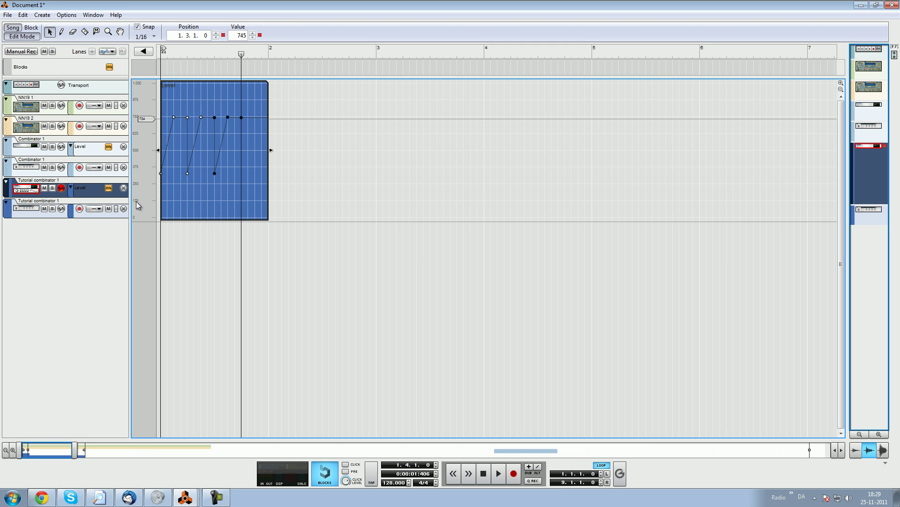
key(space)
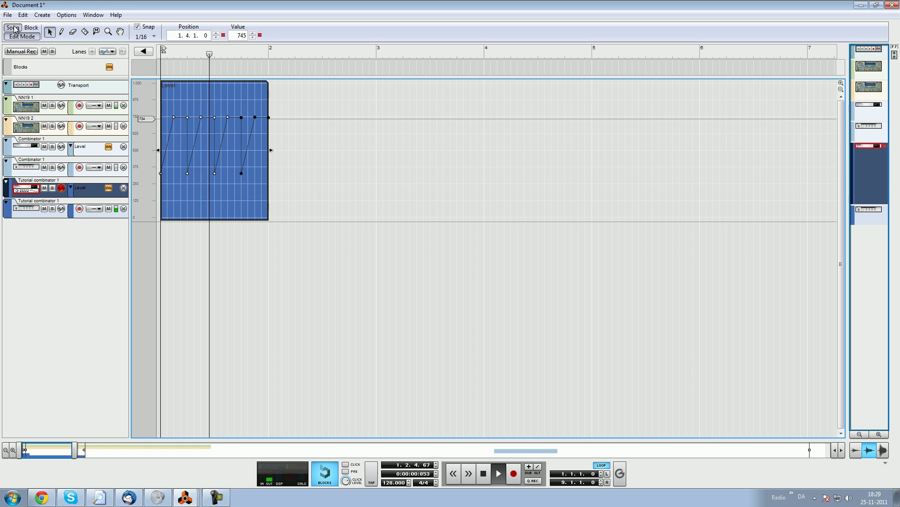
Duplicate the one-bar level automation clip until it fills eight bars and join the copies into one clip.
key(ctrl+e)
drag(141, 191, 153, 188)
key(ctrl+d)
drag(149, 173, 141, 194)
key(ctrl+j)
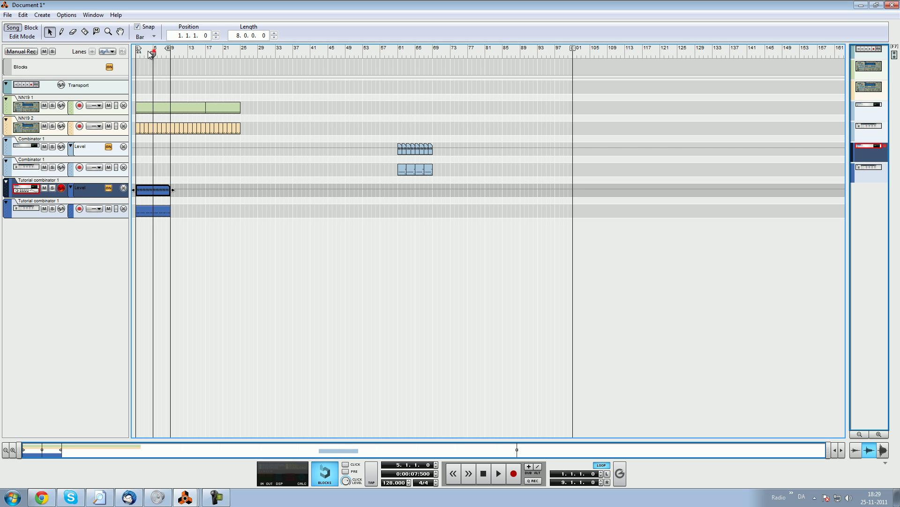
Play the loop with the level automation and switch back to the rack window.
key(space)
click(193, 181)
key(alt+Tab)
key(alt+Tab)
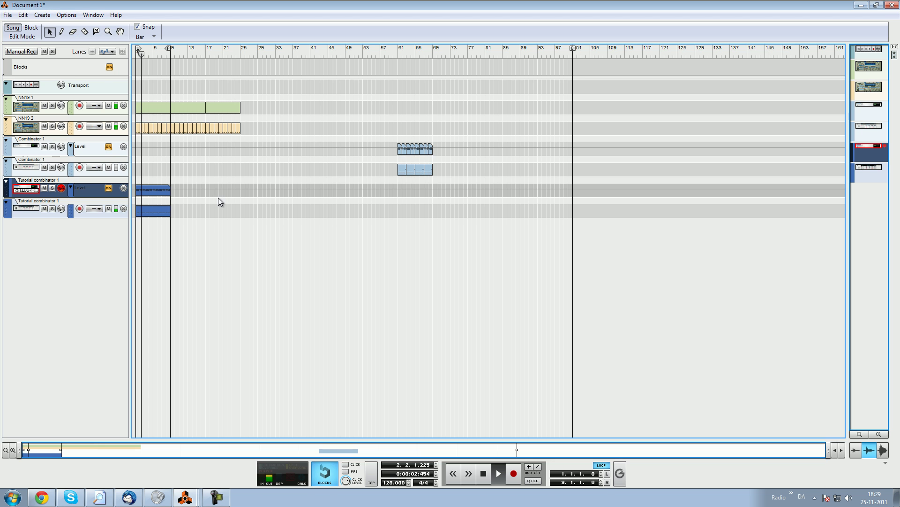
key(alt+Tab)
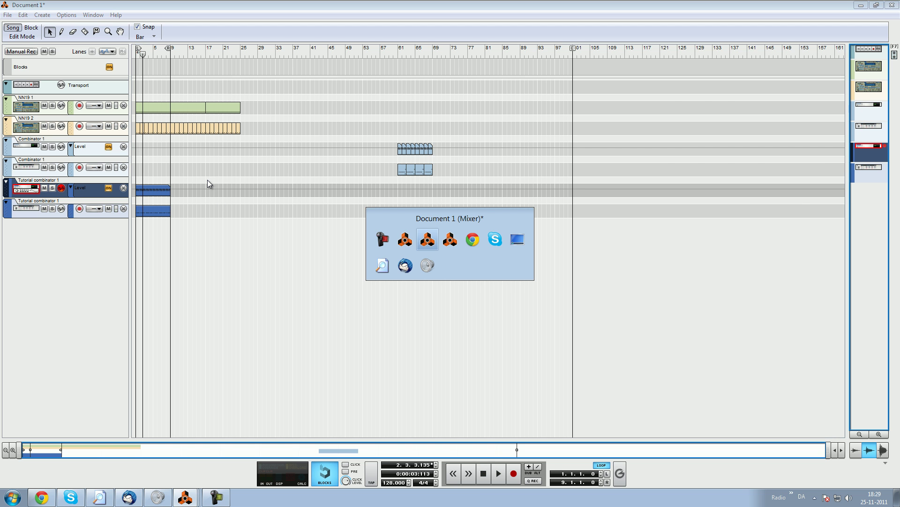
key(alt+Tab)
Add a second SubTractor inside the Tutorial combinator, below the Scream 4.
scroll(208, 313, down, 2)
scroll(127, 328, up, 8)
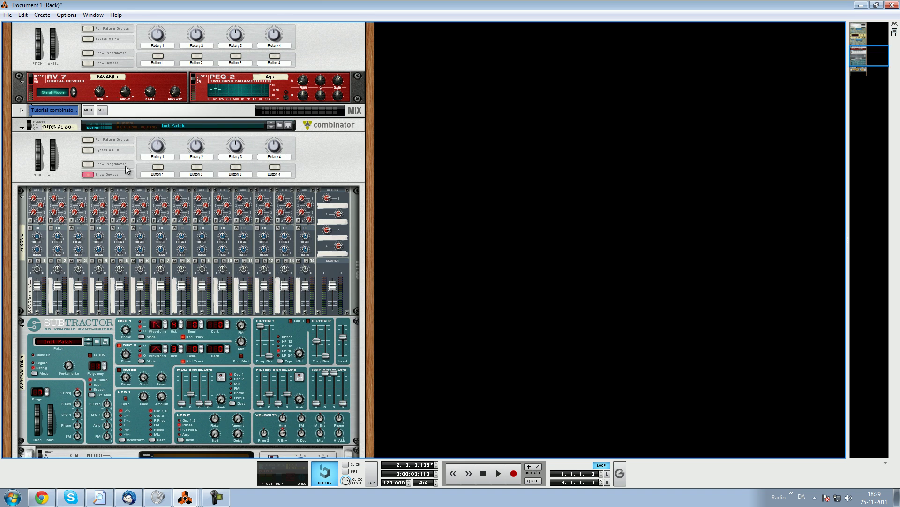
scroll(186, 268, down, 8)
right_click(171, 351)
click(244, 158)
click(359, 185)
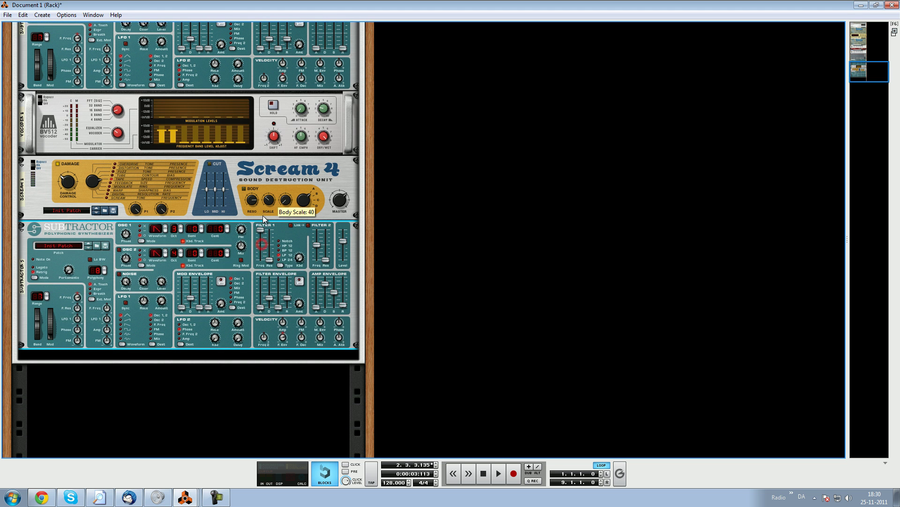
Play the loop while raising the new SubTractor's amp envelope decay and sustain, and set Filter 1 to HP 12 with a lower frequency.
key(alt+Tab)
key(alt+Tab)
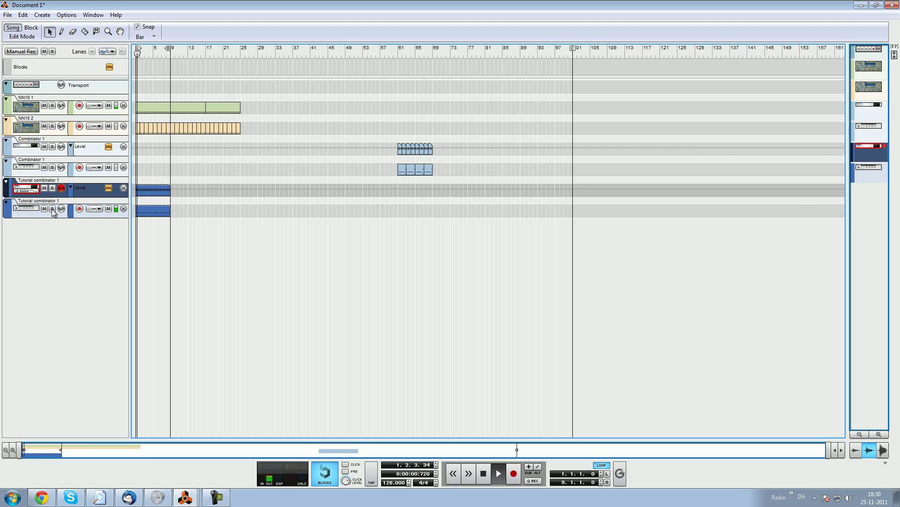
key(alt+Tab)
key(alt+Tab)
click(181, 226)
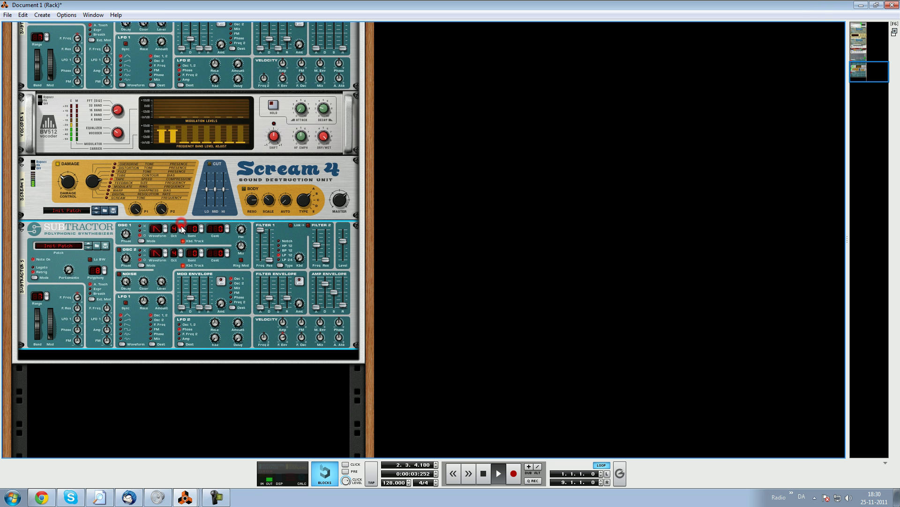
click(316, 309)
drag(343, 305, 325, 277)
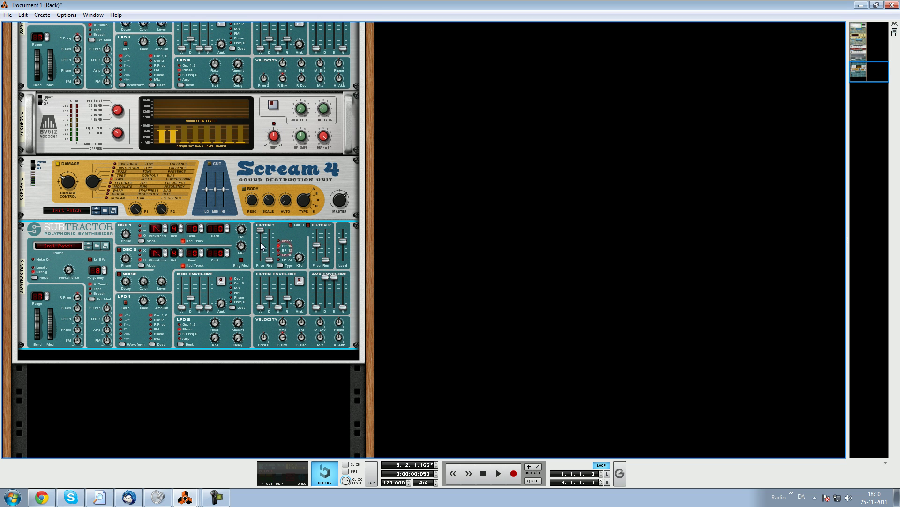
drag(260, 229, 260, 247)
Turn on the new SubTractor's noise generator at level 74 and set its Osc 1 octave to 5.
click(119, 274)
drag(166, 288, 167, 324)
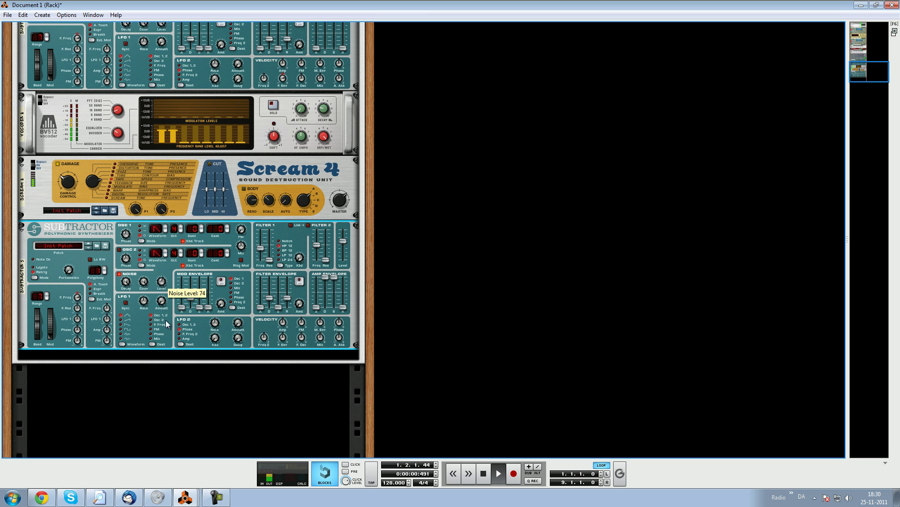
click(181, 226)
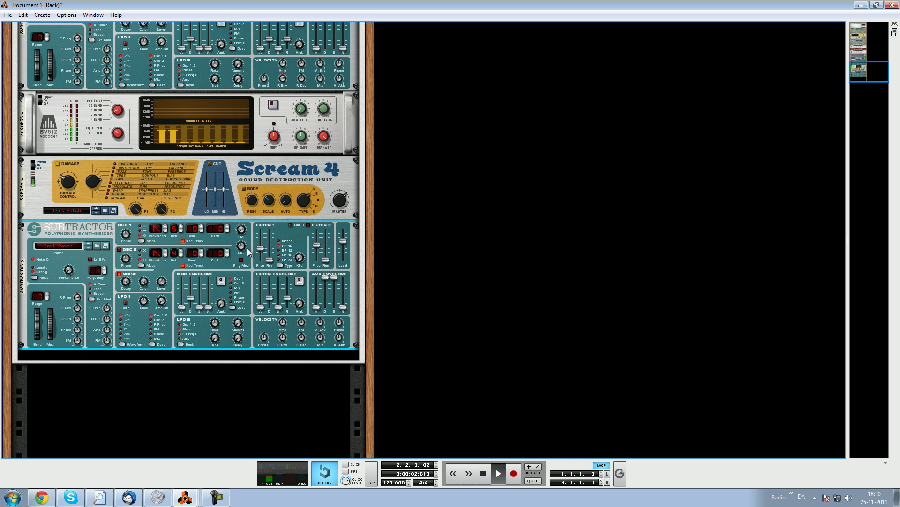
key(space)
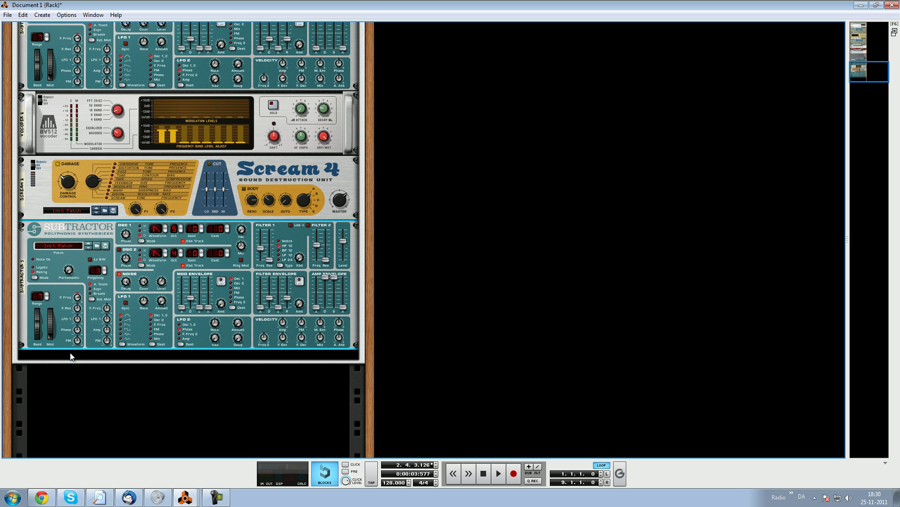
Play the loop and briefly solo channel 2 of the combinator's mixer to hear the new SubTractor alone.
key(F5)
key(F6)
scroll(247, 245, up, 6)
key(space)
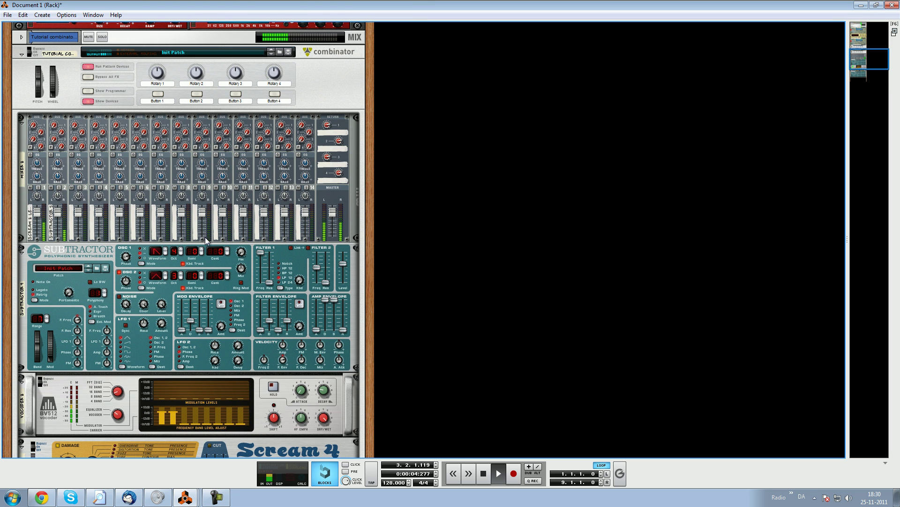
click(60, 188)
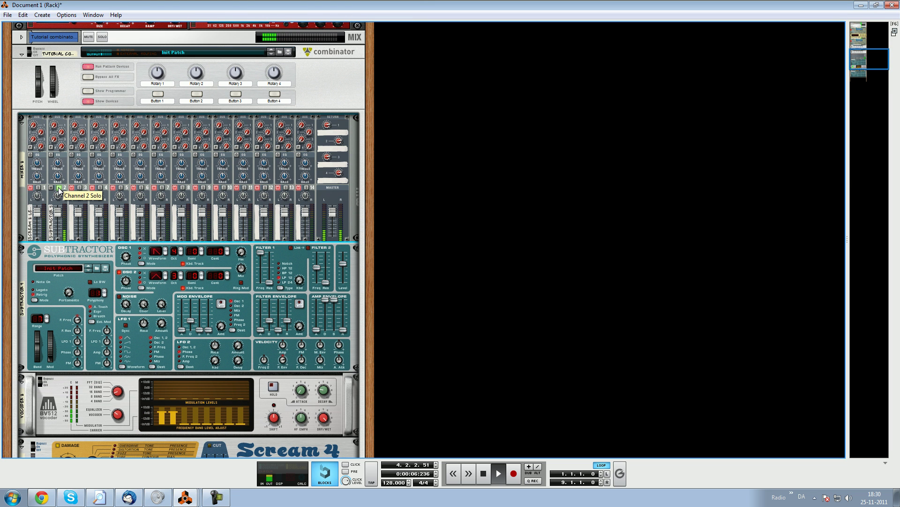
click(59, 188)
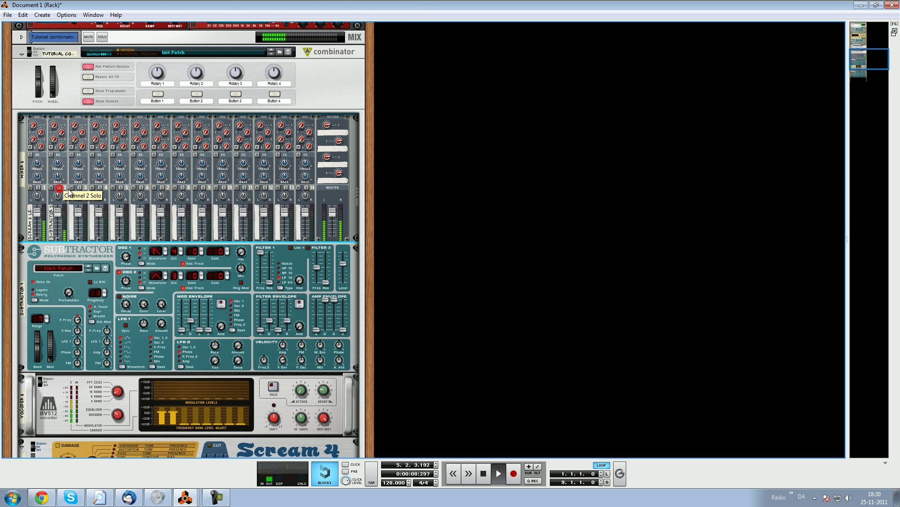
Stop playback and duplicate the lower SubTractor inside the Tutorial combinator.
scroll(101, 341, down, 10)
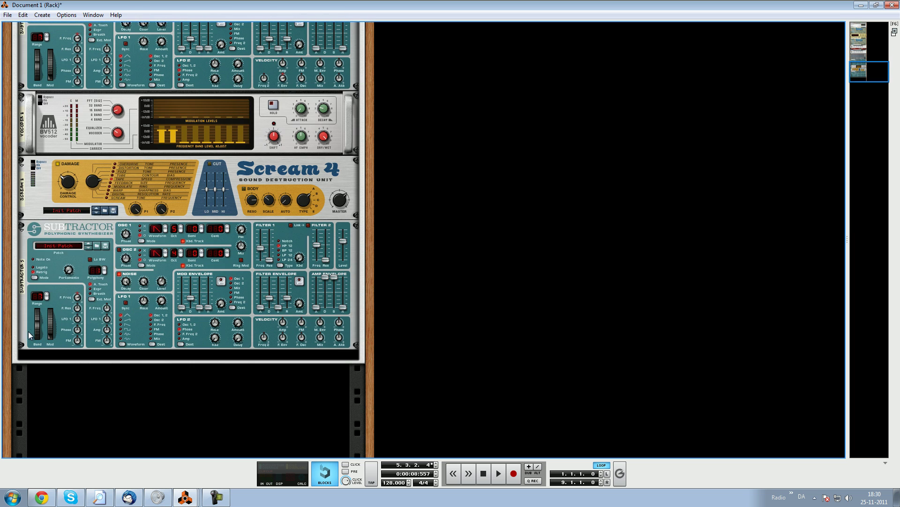
right_click(30, 333)
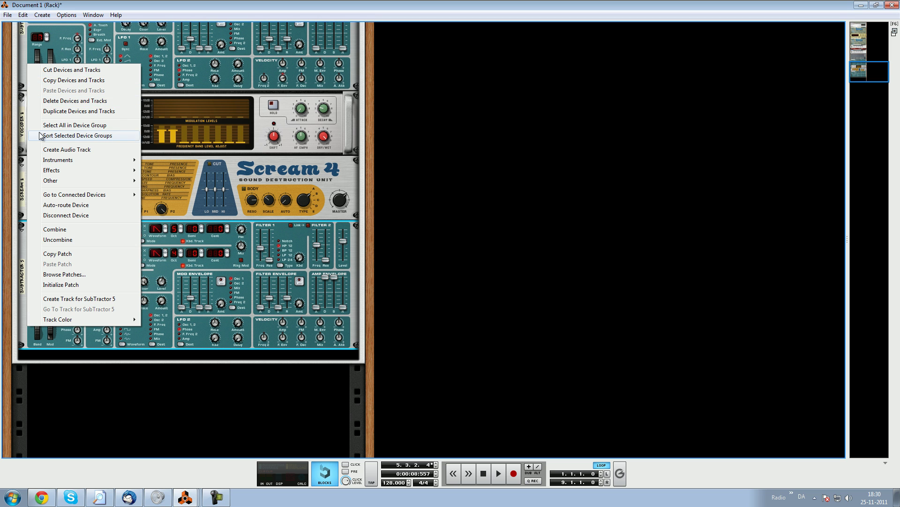
click(249, 275)
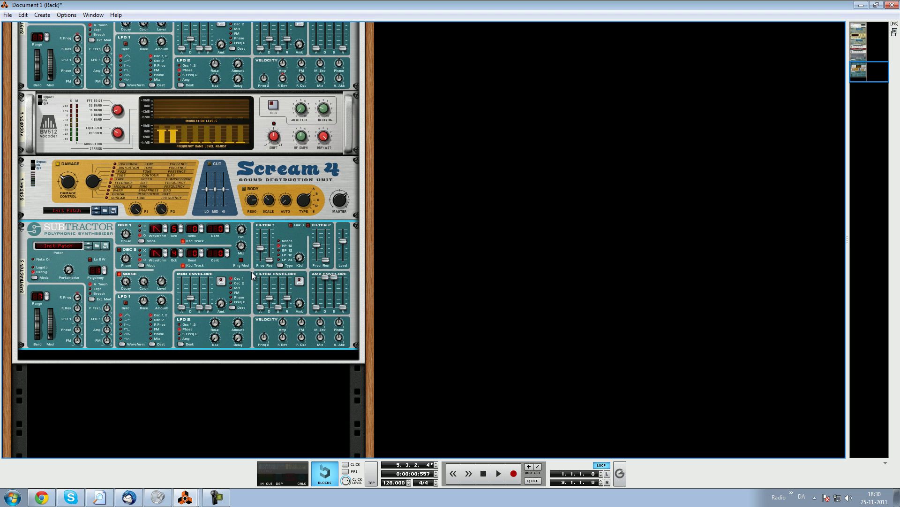
right_click(23, 326)
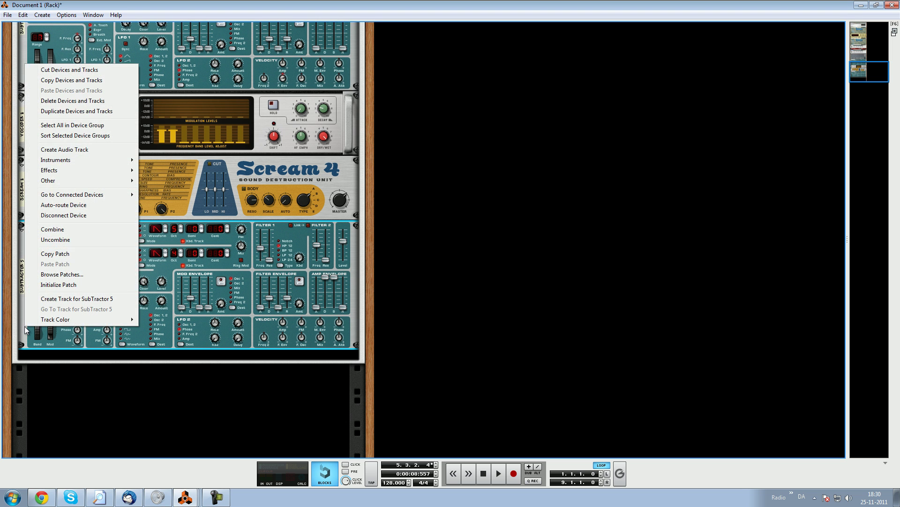
right_click(28, 322)
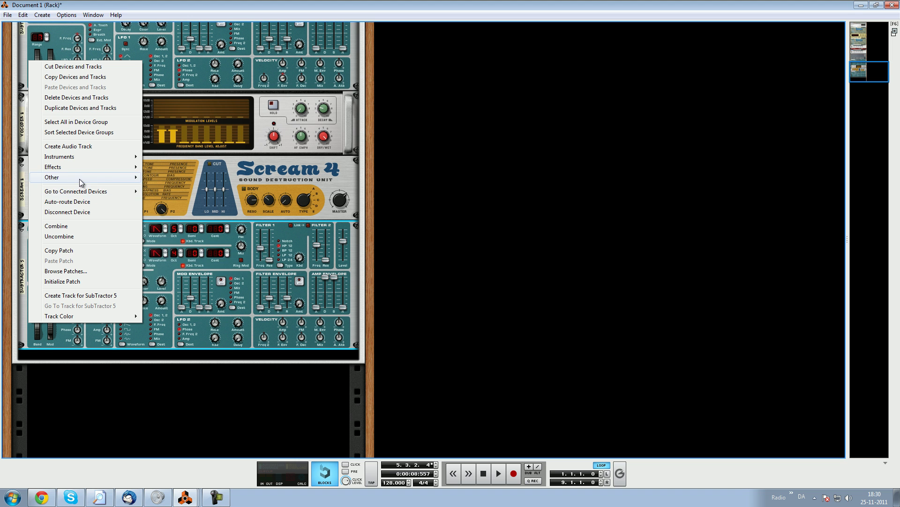
click(101, 108)
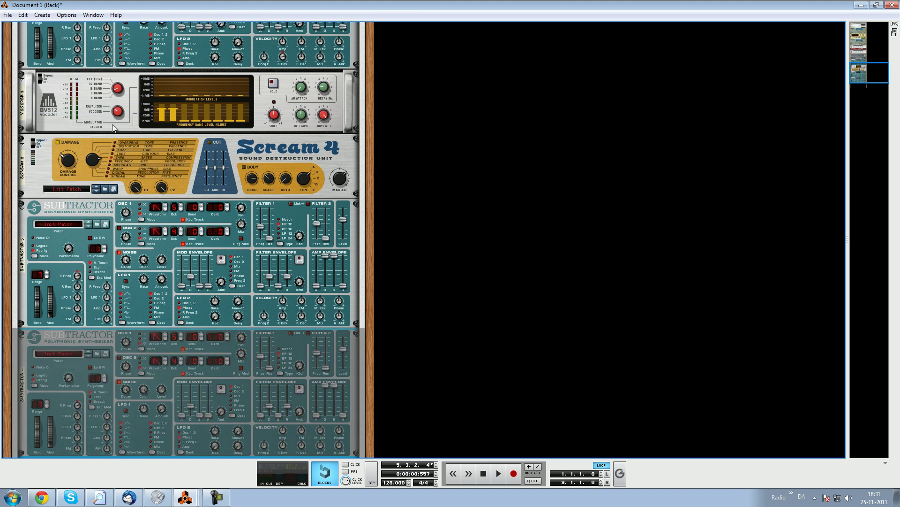
Cable the duplicated SubTractor's main audio output to the right input of channel 2 on the combinator's mixer.
key(Tab)
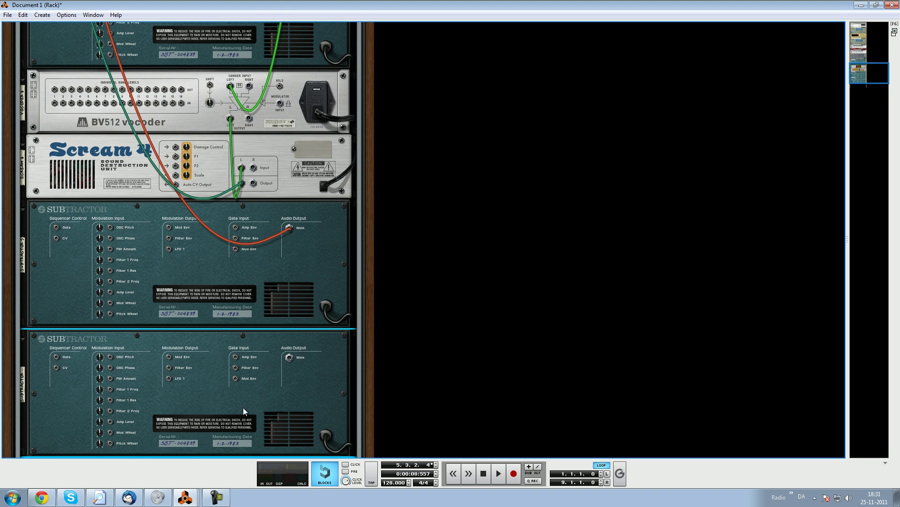
scroll(302, 340, up, 2)
scroll(301, 339, down, 2)
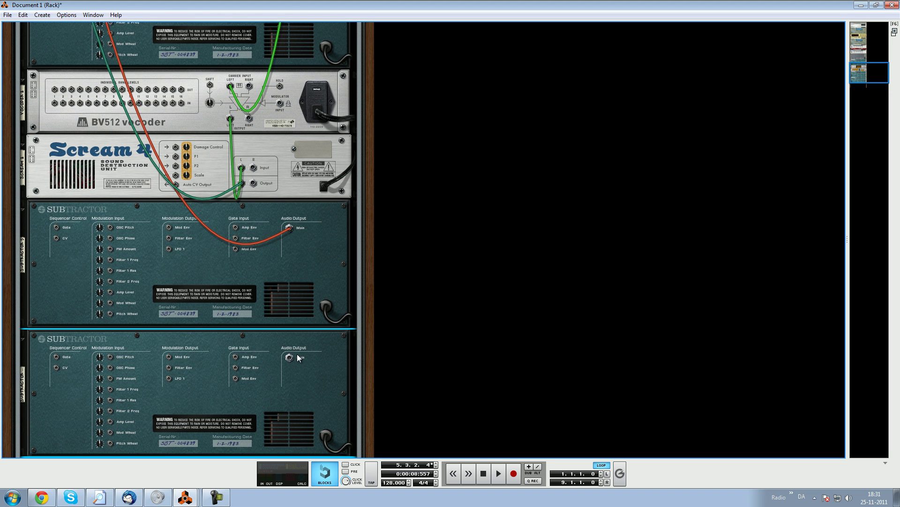
drag(289, 358, 55, 125)
scroll(301, 300, up, 10)
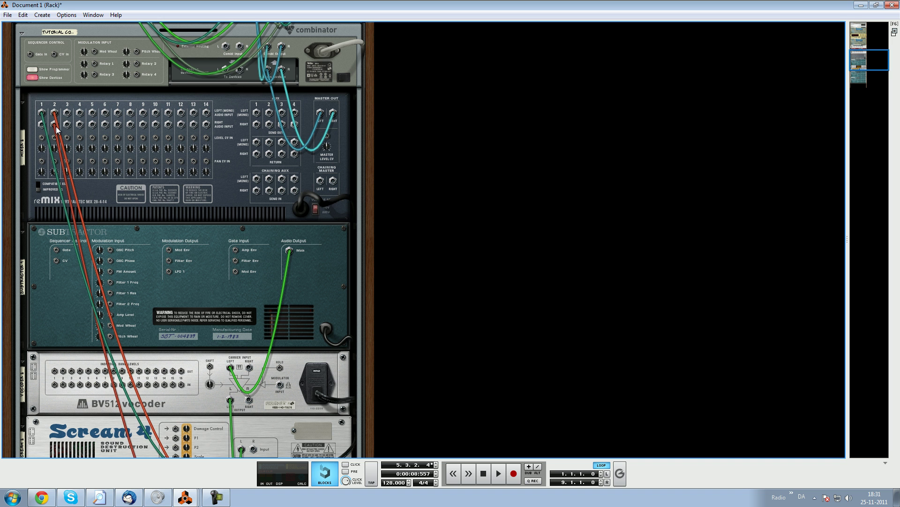
scroll(297, 399, down, 5)
scroll(320, 391, down, 5)
key(Tab)
key(Tab)
Play the loop from the start in the sequencer to hear the patch with the duplicated SubTractor, and stop playback.
key(F5)
key(alt+Tab)
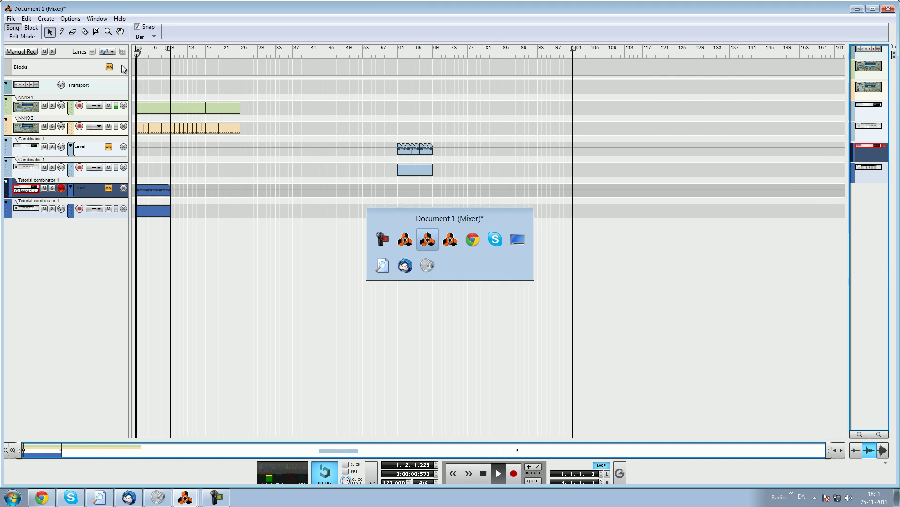
key(F5)
key(alt+Tab)
key(alt+Tab)
key(space)
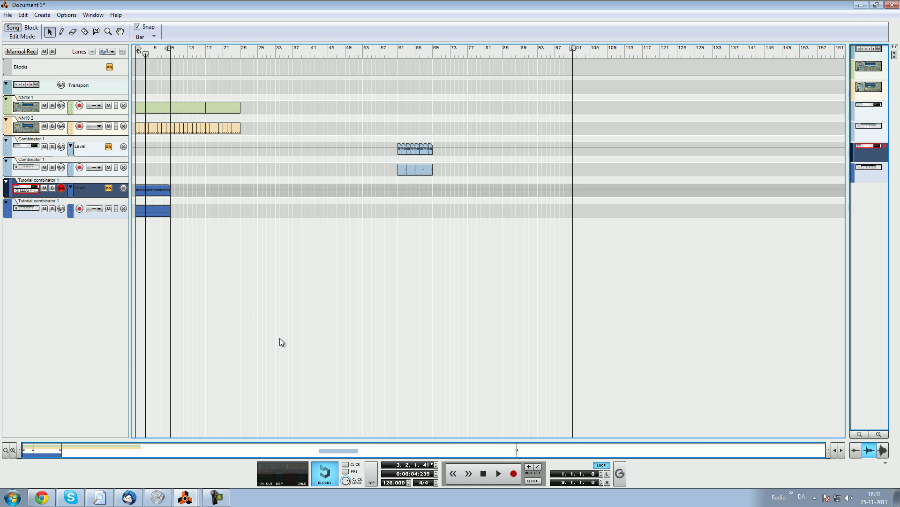
Detune Osc 1 in cents on the two HP 12 SubTractors and play the loop to check the detuning.
key(alt+Tab)
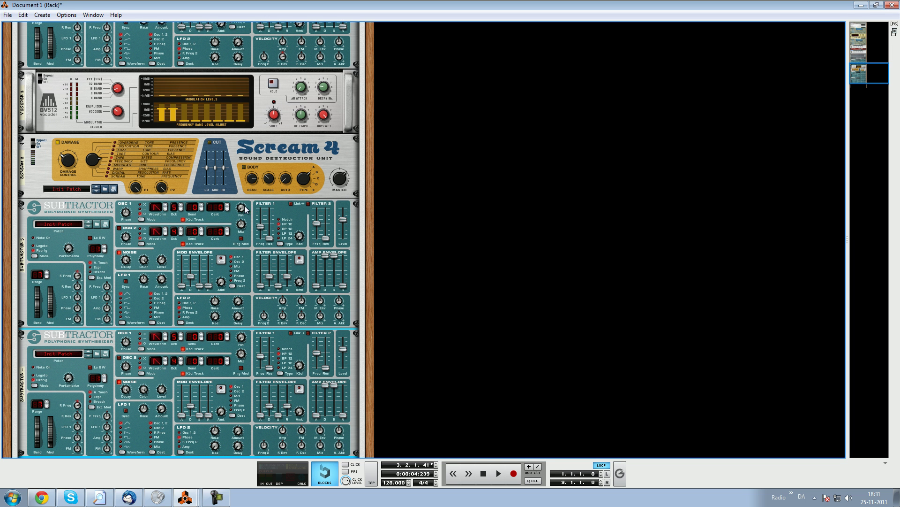
drag(228, 211, 228, 334)
key(space)
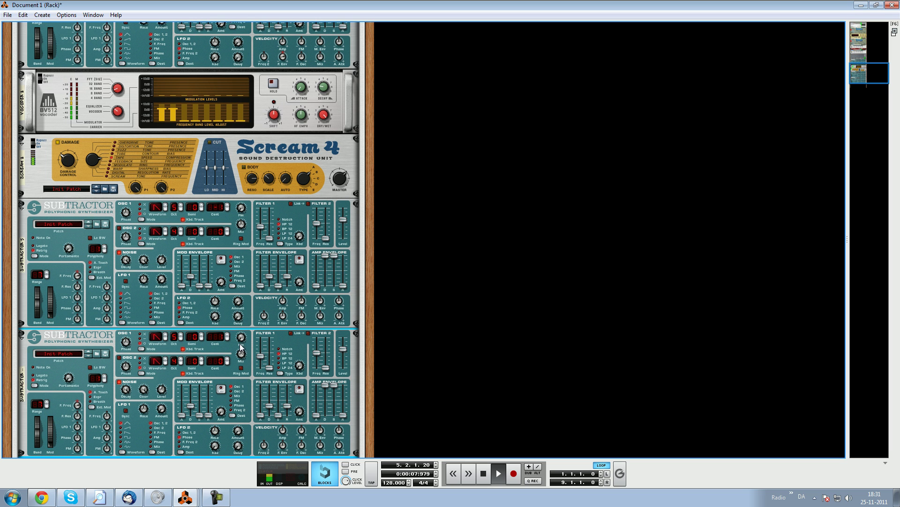
key(space)
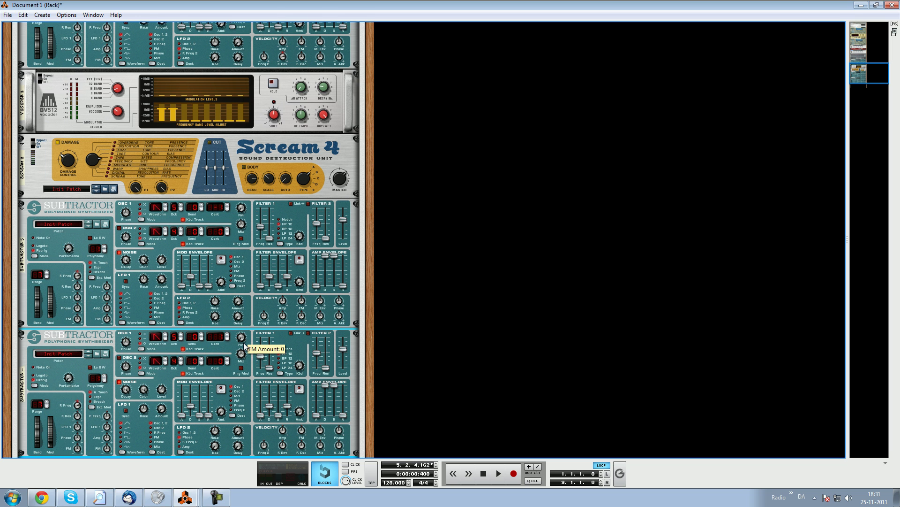
key(alt+Tab)
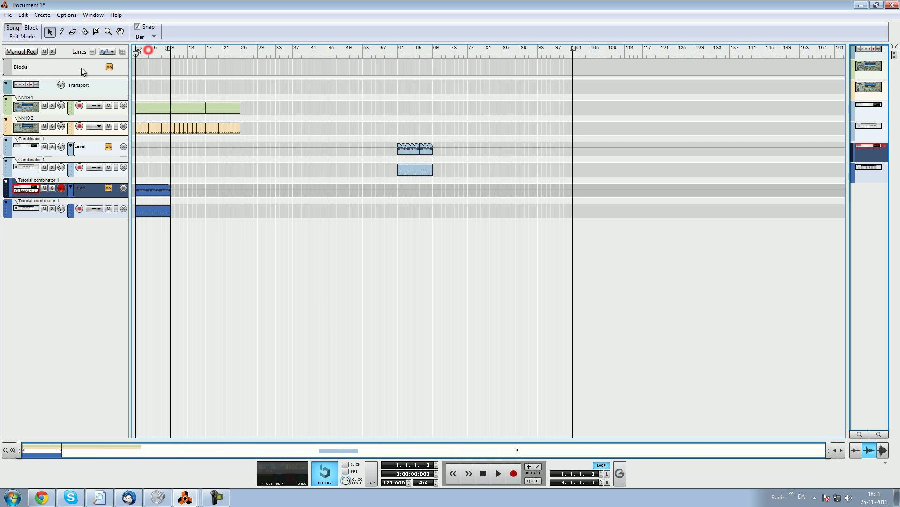
key(space)
key(alt+Tab)
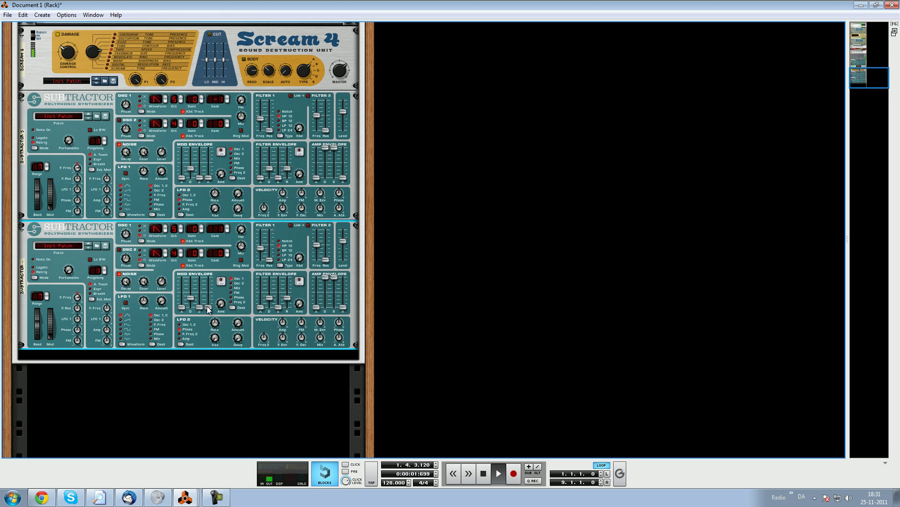
Add a SubTractor at the end of the Tutorial combinator and select the combinator's note track for keyboard input.
right_click(186, 351)
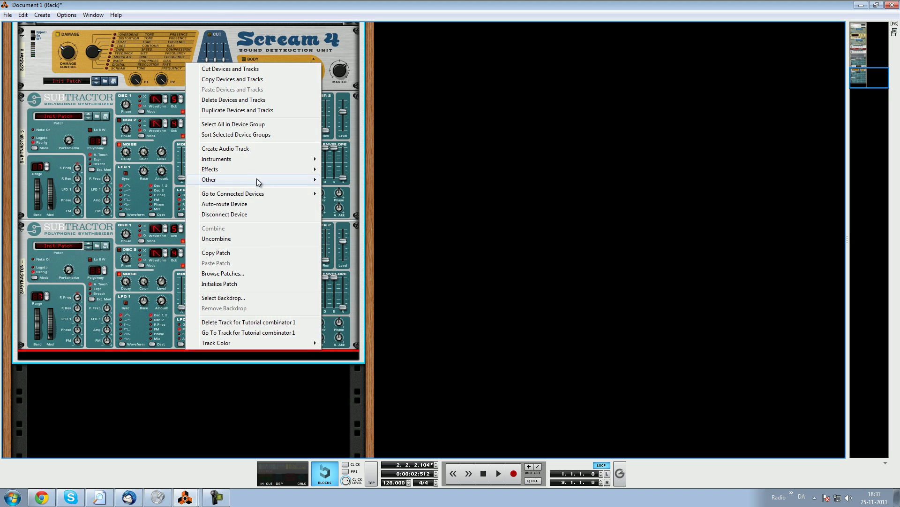
click(312, 160)
click(355, 181)
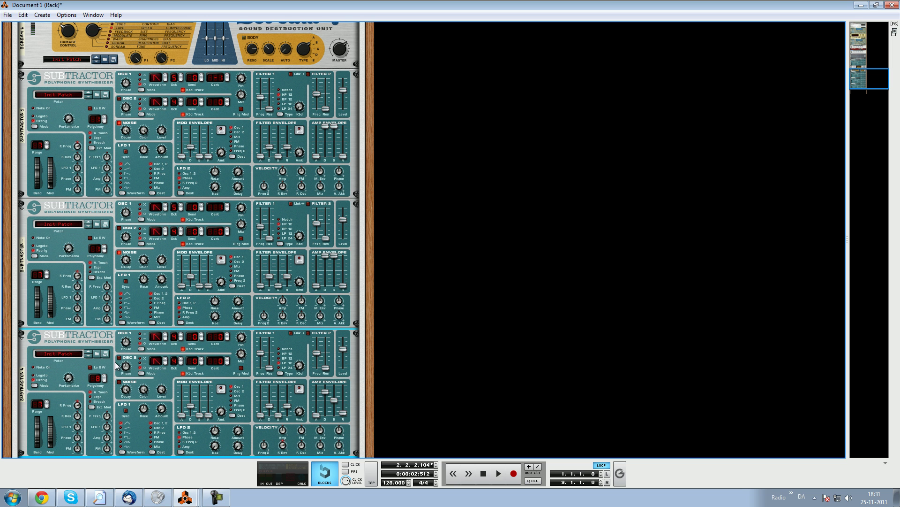
click(145, 336)
key(F7)
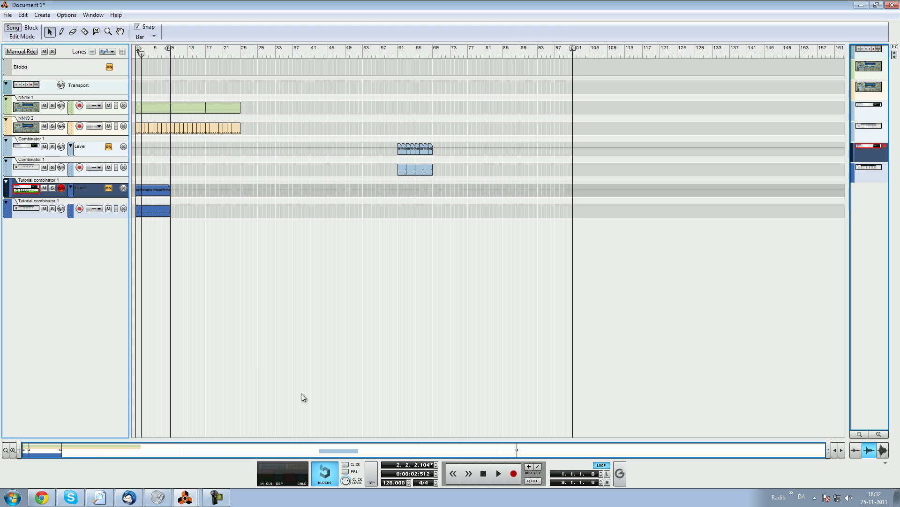
click(28, 208)
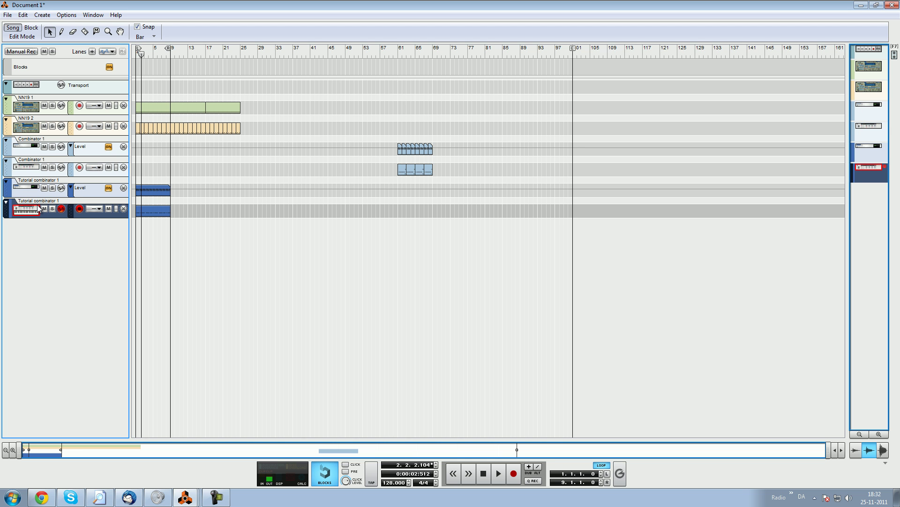
key(F6)
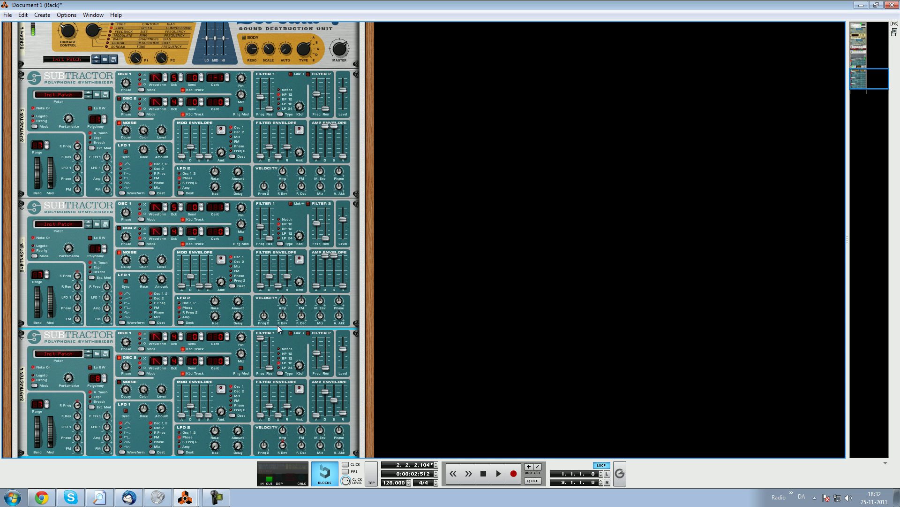
Shape the new SubTractor with Osc 2 on, Filter 1 frequency raised, and amp envelope decay and sustain at maximum.
click(180, 334)
drag(241, 340, 241, 351)
drag(334, 400, 334, 384)
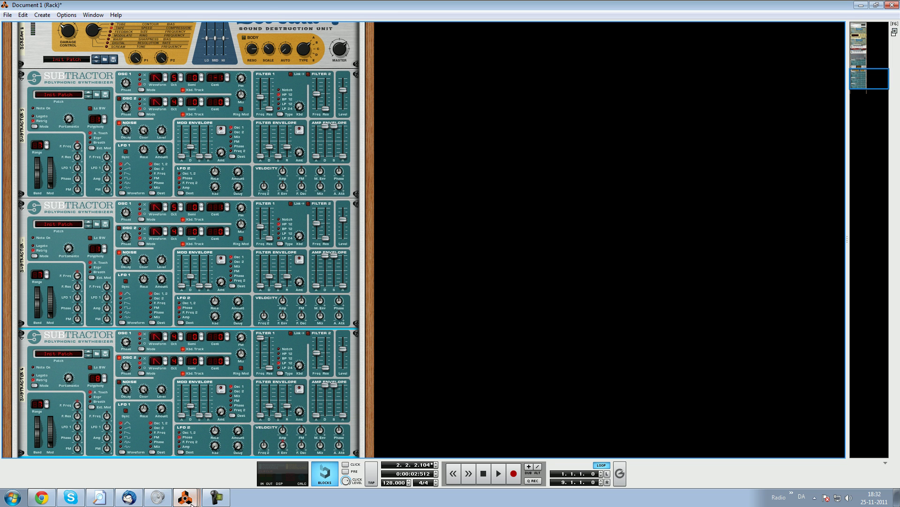
Play the loop from bar 1 to hear the new SubTractor layer together with the drums, and stop playback.
click(185, 497)
click(192, 446)
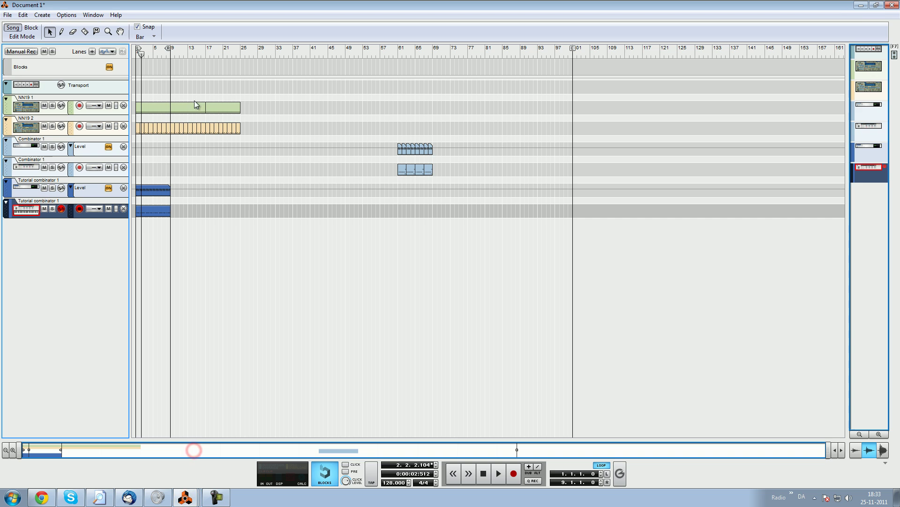
key(space)
key(F6)
scroll(189, 151, down, 3)
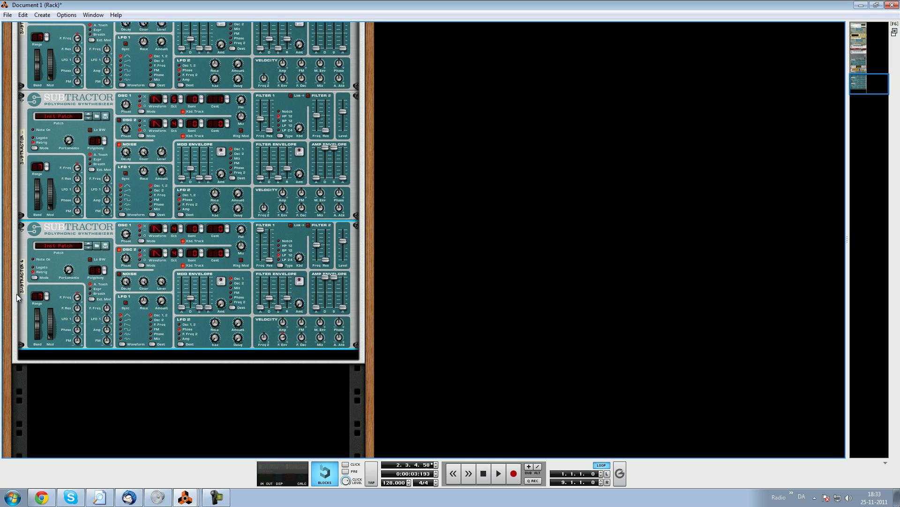
key(F7)
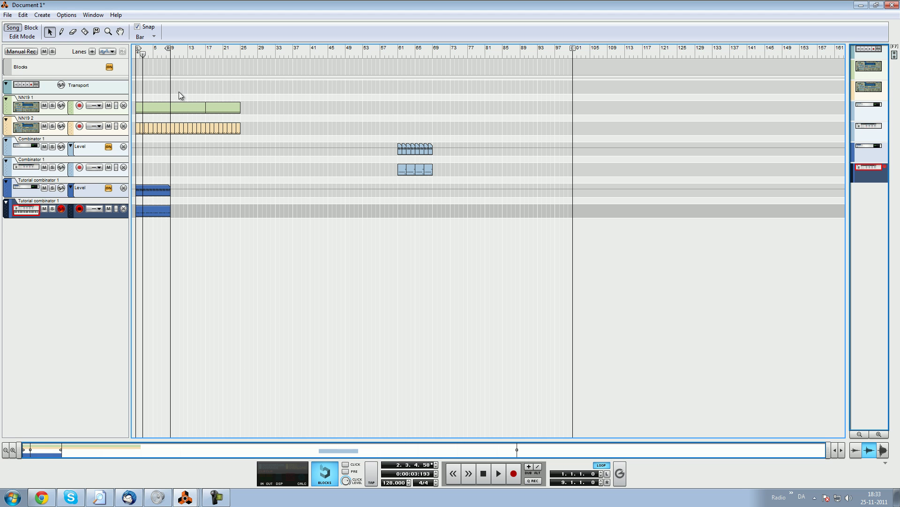
click(157, 52)
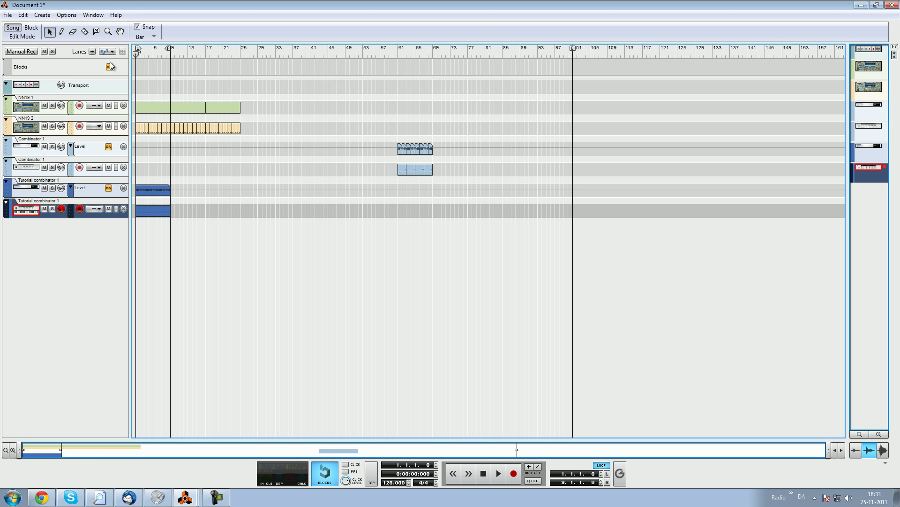
key(space)
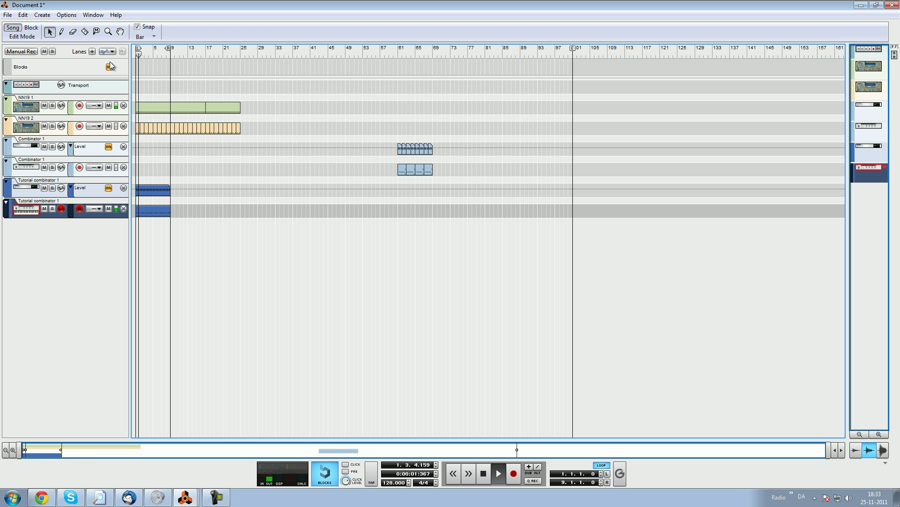
key(space)
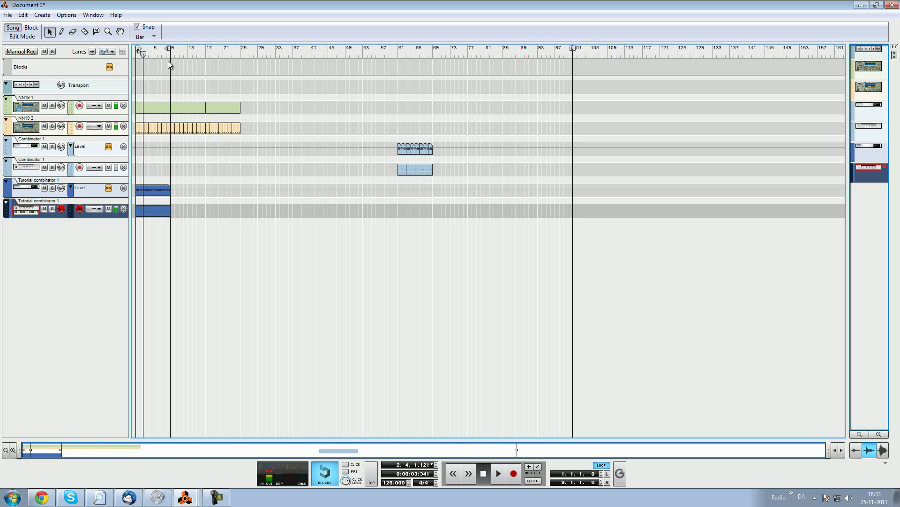
Move the right loop locator to bar 102 and play the Combinator 1 clips from bar 61 for comparison.
drag(171, 49, 576, 48)
click(402, 54)
key(space)
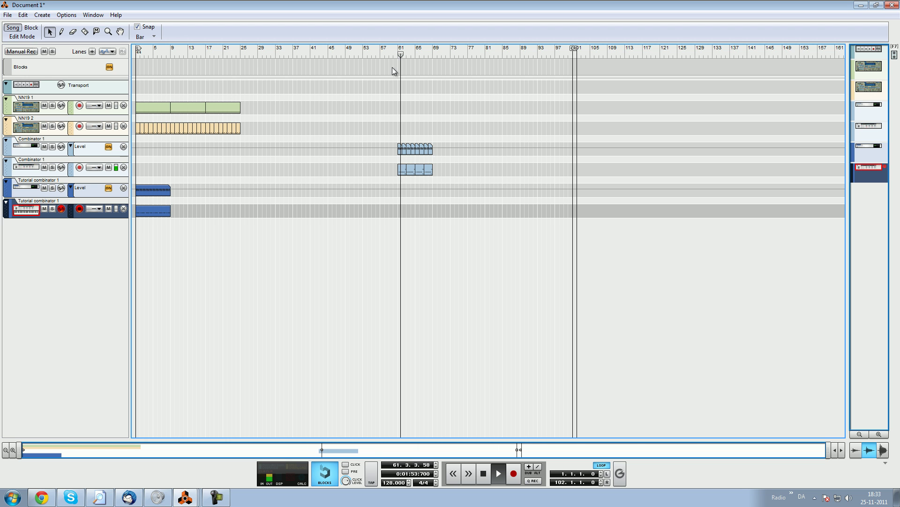
click(461, 152)
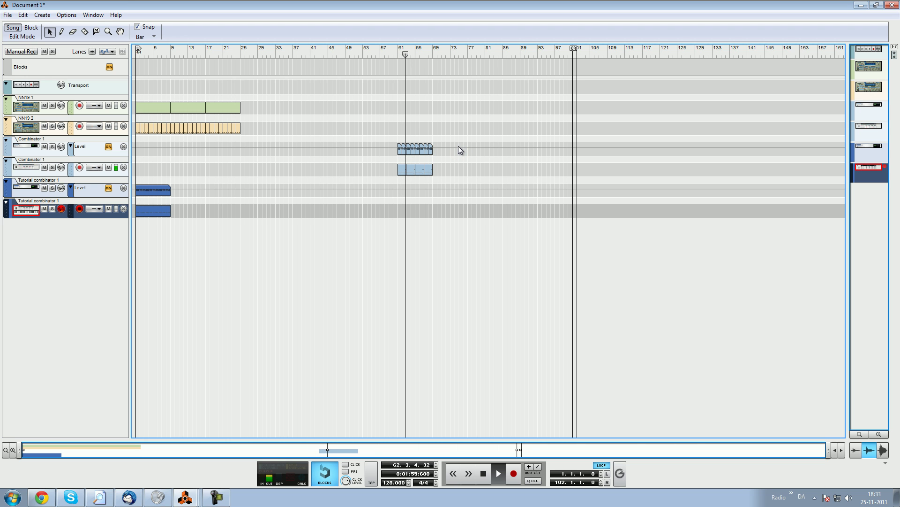
key(space)
Return to bar 1 and play the opening of the Tutorial combinator's clip for comparison.
drag(186, 51, 17, 71)
key(space)
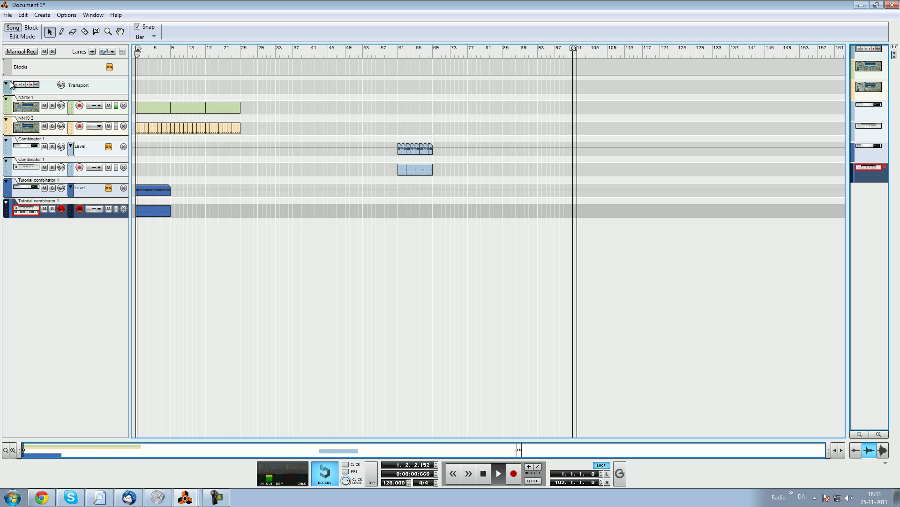
key(space)
Add another SubTractor at the end of the Tutorial combinator and turn on its Osc 2.
key(alt+Tab)
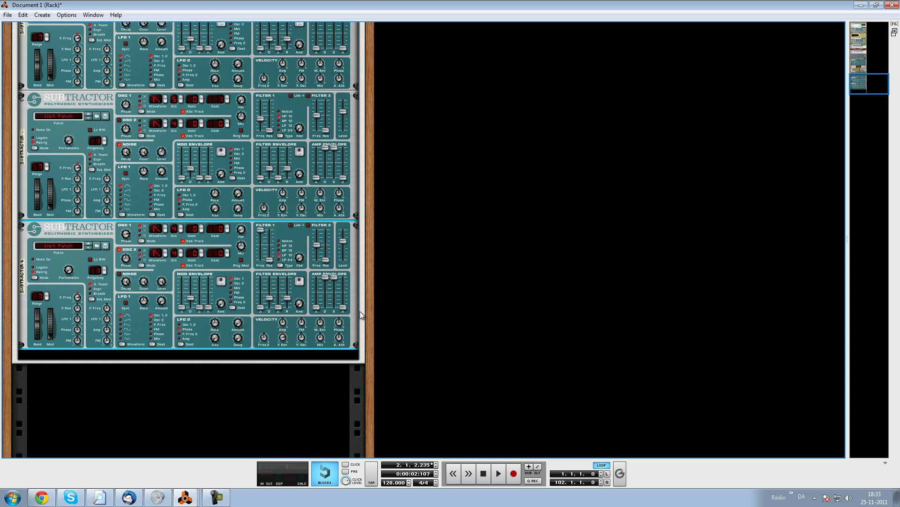
right_click(39, 348)
mouse_move(129, 165)
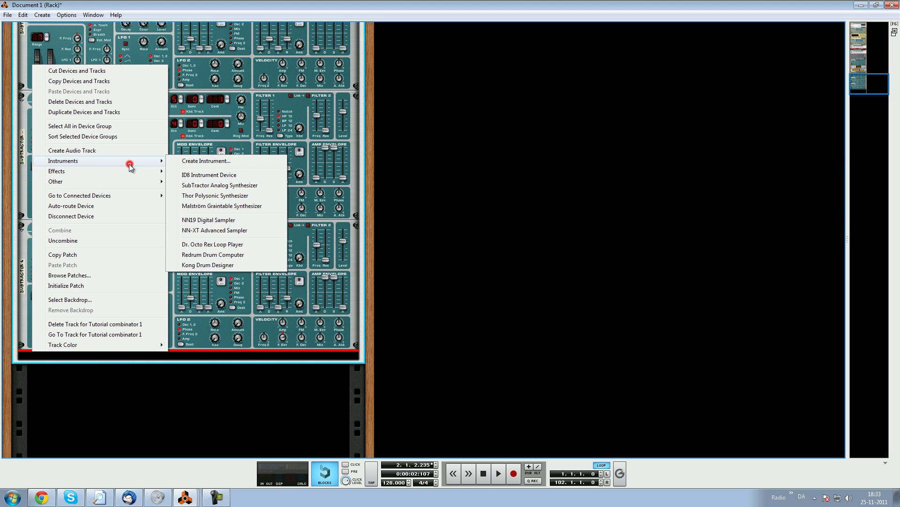
click(215, 185)
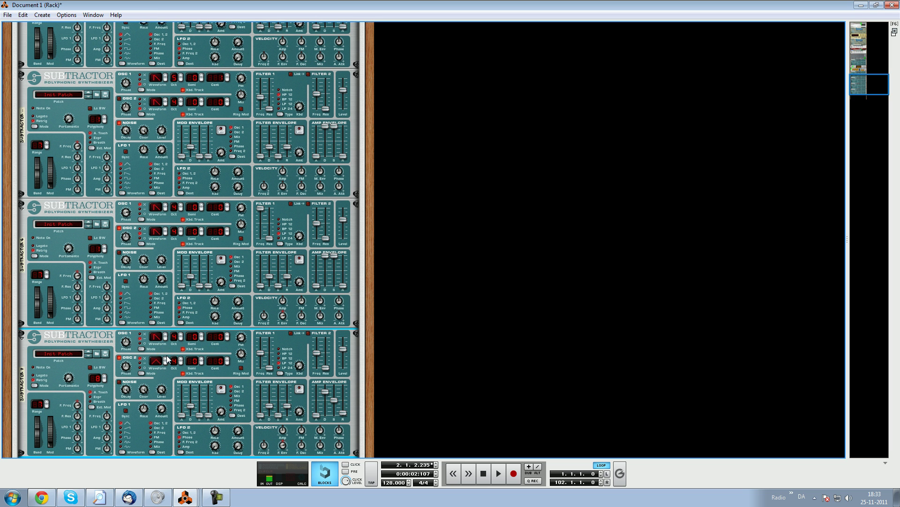
Raise the newest SubTractor's Filter 1 frequency and amp envelope decay and sustain, and set Osc 1 phase difference to about 97.
drag(259, 354, 257, 316)
drag(246, 347, 246, 335)
mouse_move(343, 348)
mouse_down()
mouse_move(345, 338)
mouse_move(343, 348)
mouse_up()
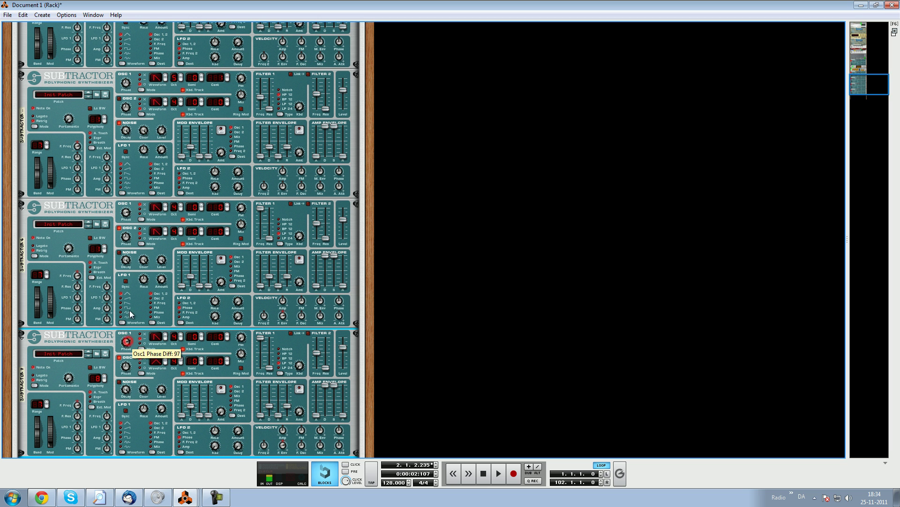
drag(126, 342, 137, 310)
Set the newest SubTractor's Osc 2 to a triangle wave at octave 3, try an FM amount of 10, and enable Ring Mod.
click(165, 359)
click(182, 364)
drag(240, 341, 247, 333)
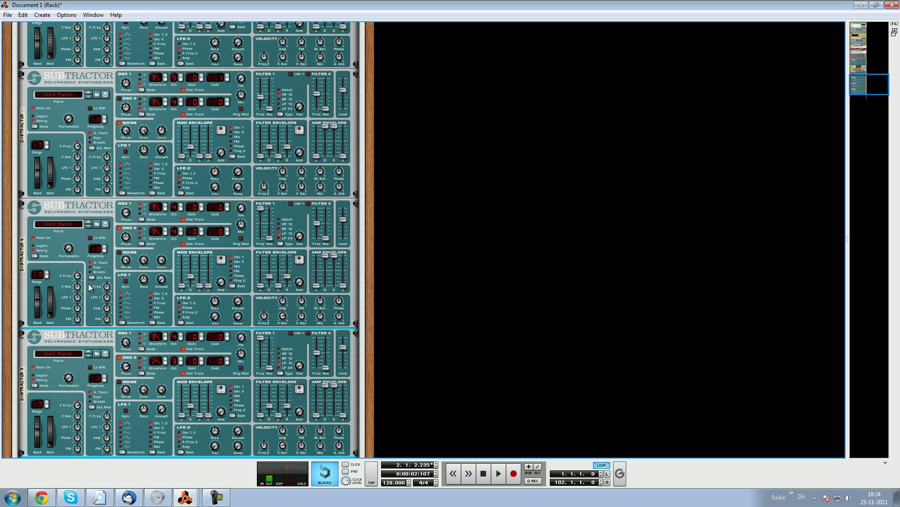
mouse_move(246, 334)
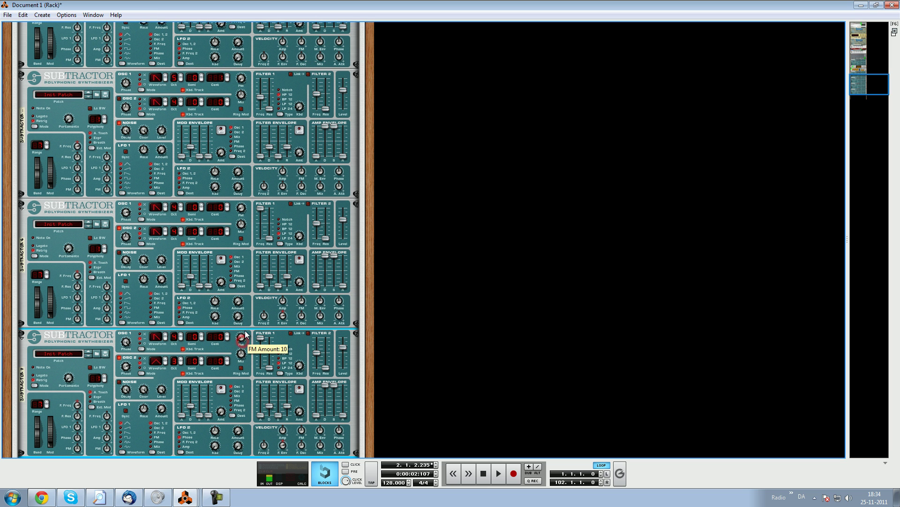
mouse_move(274, 401)
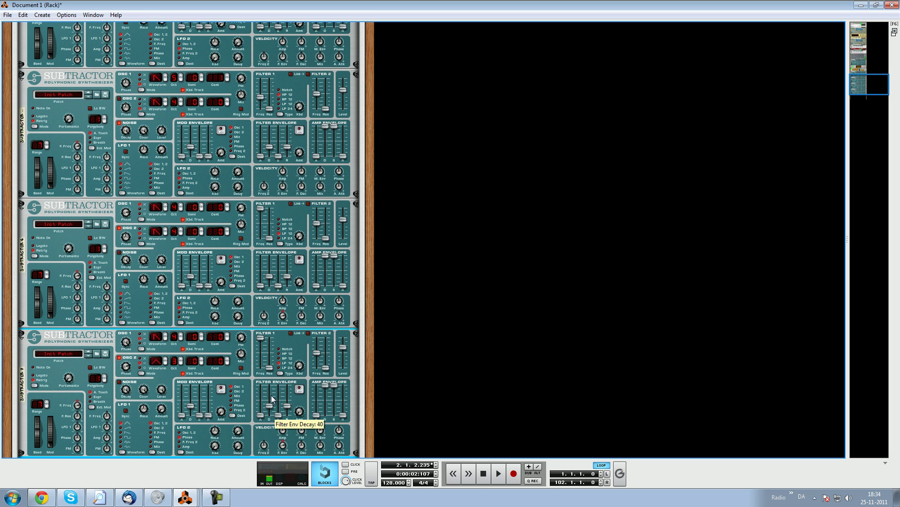
mouse_move(245, 366)
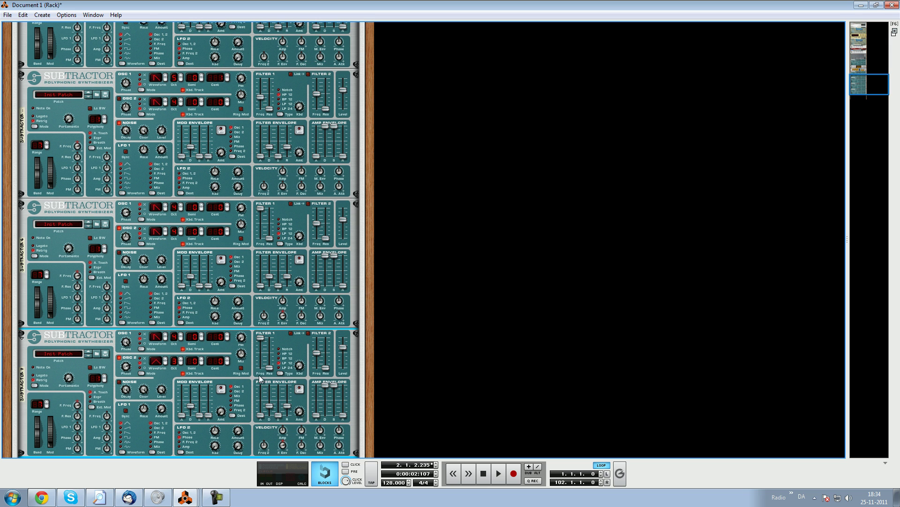
click(241, 367)
Duplicate the newest SubTractor inside the Tutorial combinator.
scroll(36, 350, down, 3)
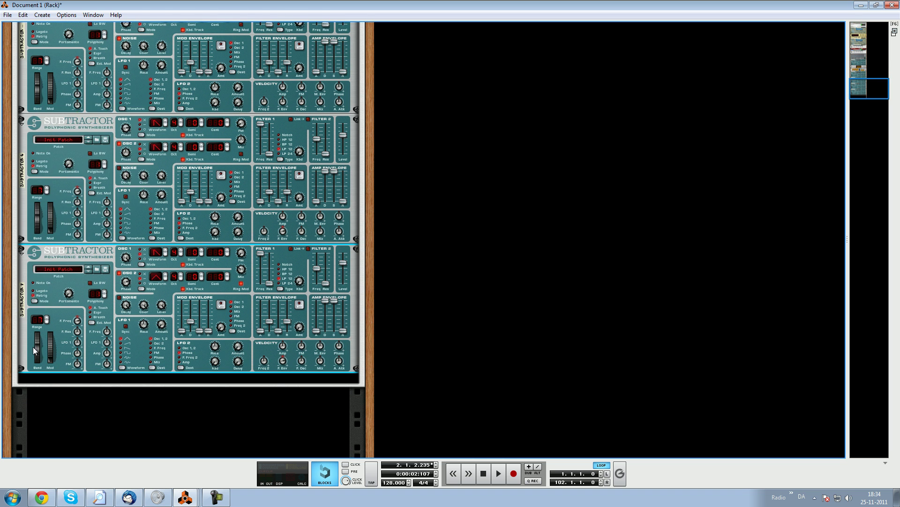
right_click(34, 350)
click(75, 131)
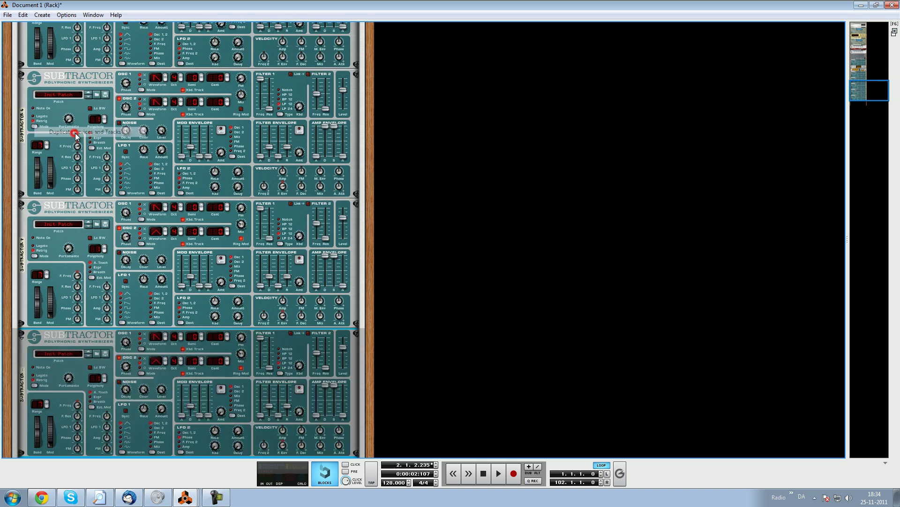
Inspect the Tutorial combinator mixer's rear cabling and play the song from bar 1.
key(Tab)
scroll(177, 154, up, 15)
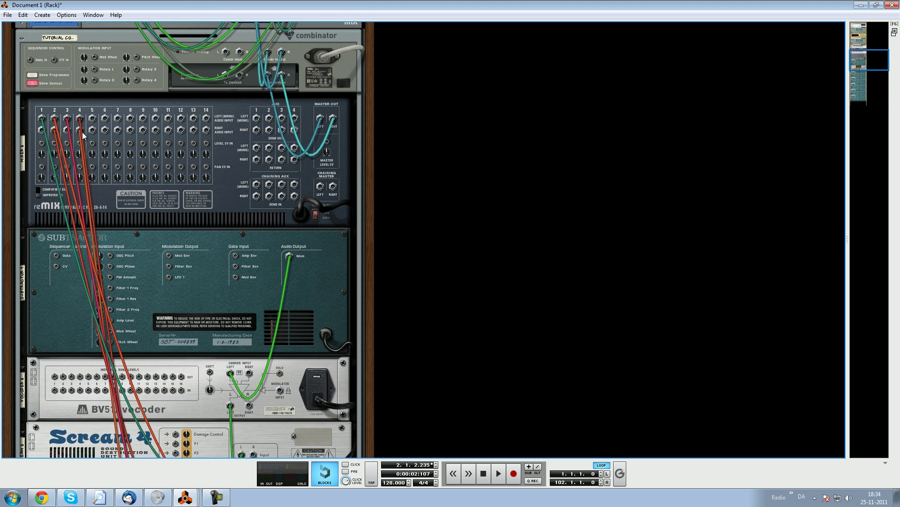
key(Tab)
key(alt+Tab)
click(181, 51)
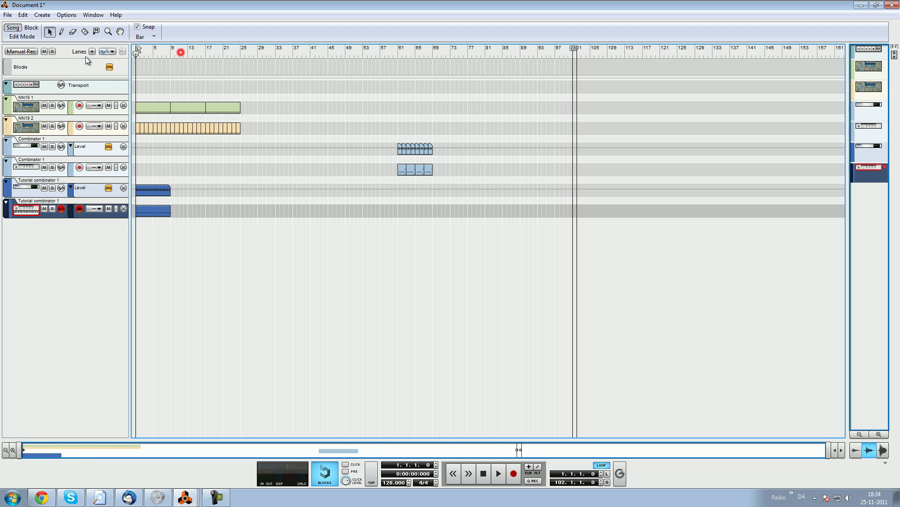
key(space)
key(alt+Tab)
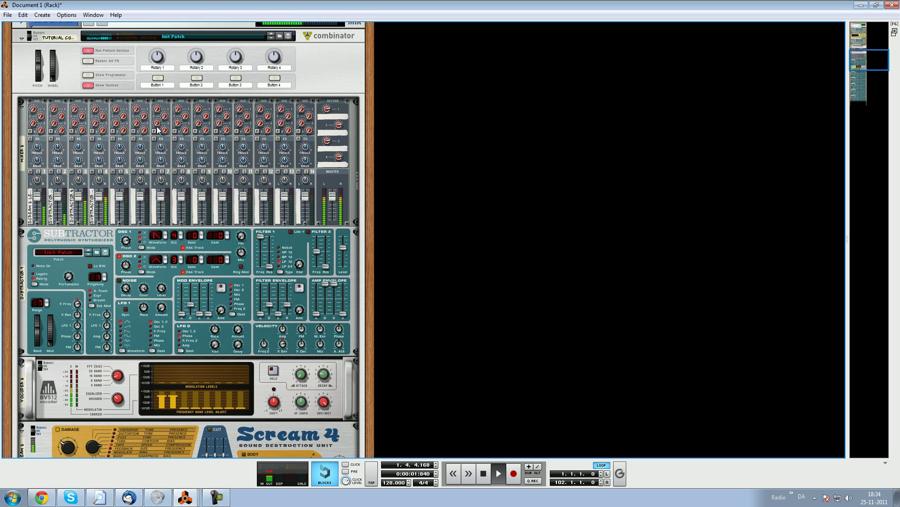
Set mixer channel 4's level to 82, enable its EQ, cut its bass to about -25, and play from bar 1.
click(99, 202)
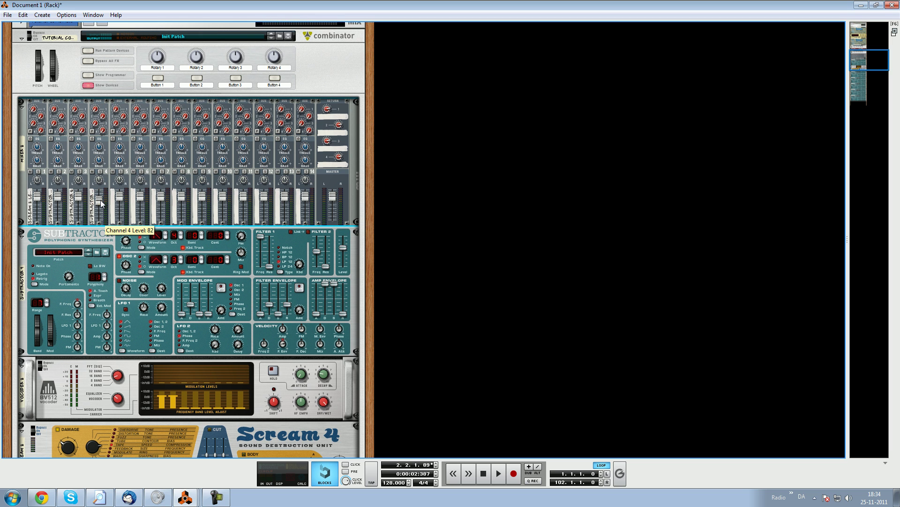
click(98, 160)
click(92, 139)
drag(99, 160, 100, 169)
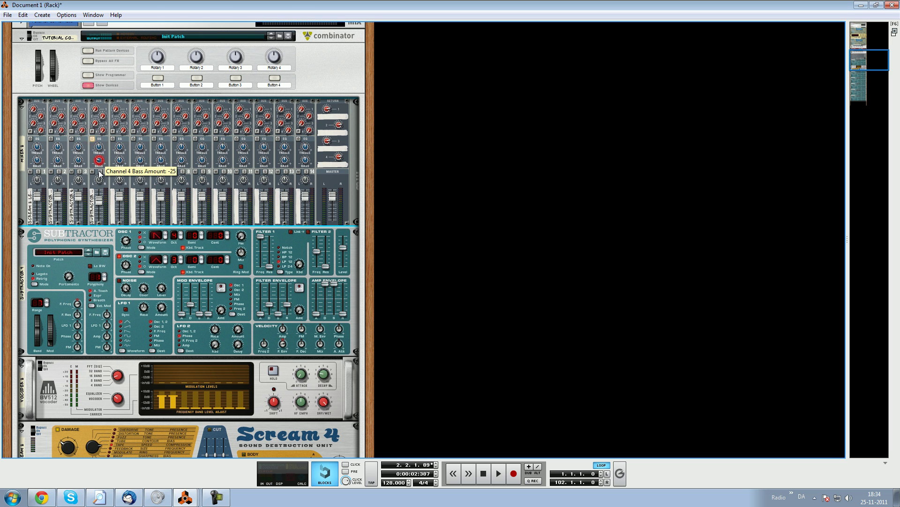
key(F7)
click(175, 53)
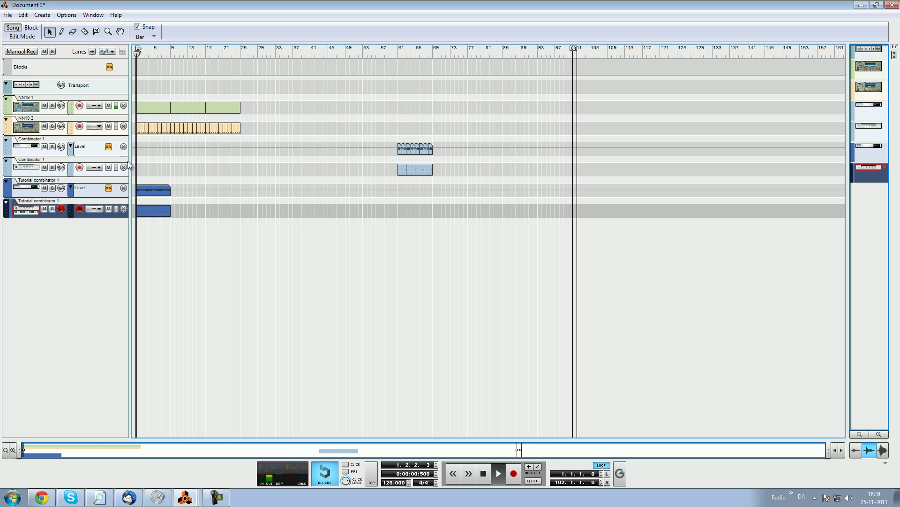
key(F6)
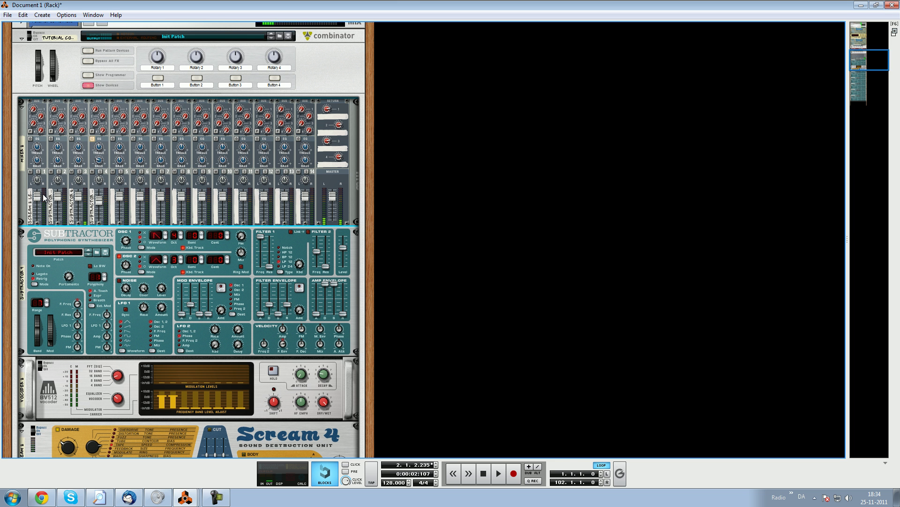
Raise mixer channel 1's level to 127 and play the loop to judge the balance.
drag(39, 202, 39, 196)
key(space)
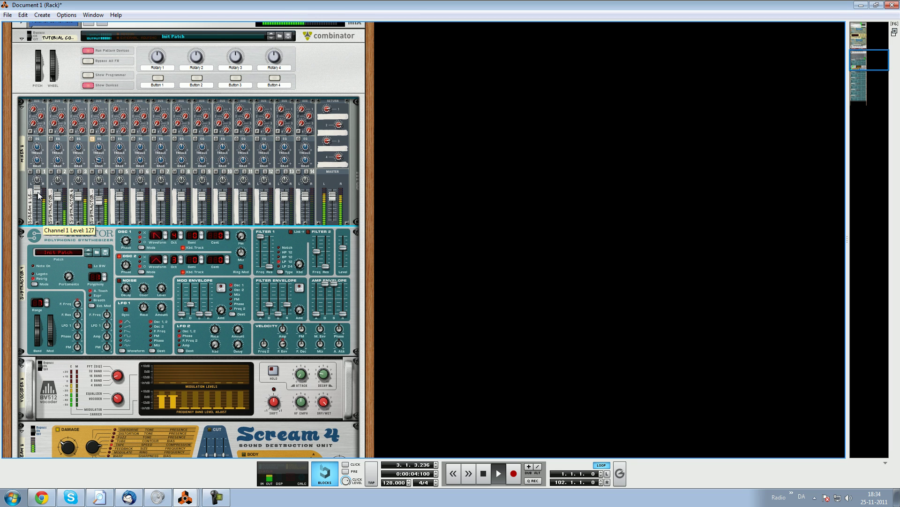
key(space)
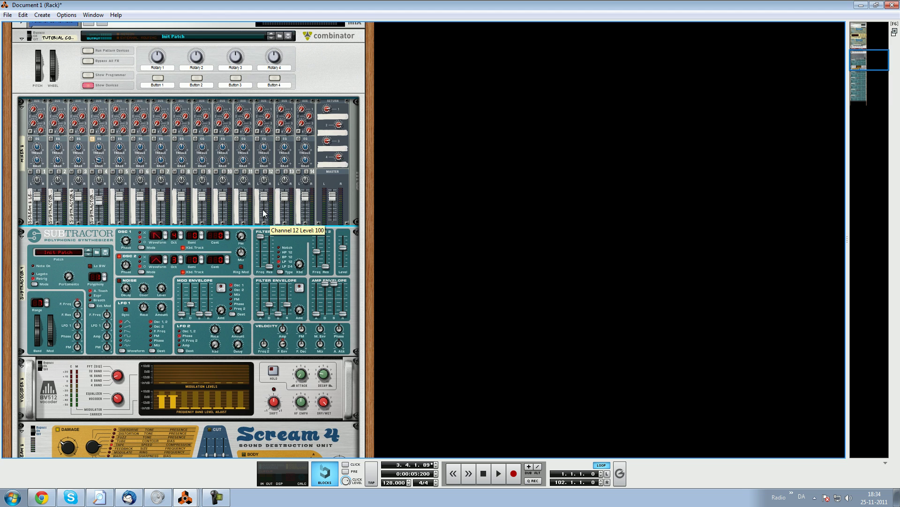
Solo the Tutorial combinator track, play it from bar 1, and look through its devices in the rack.
key(alt+Tab)
click(52, 208)
drag(174, 53, 137, 53)
key(space)
key(alt+Tab)
key(alt+Tab)
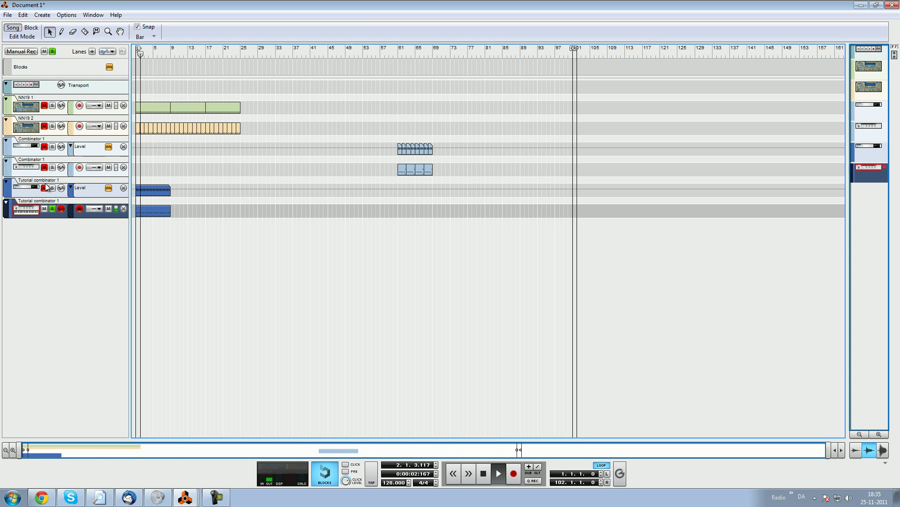
key(alt+Tab)
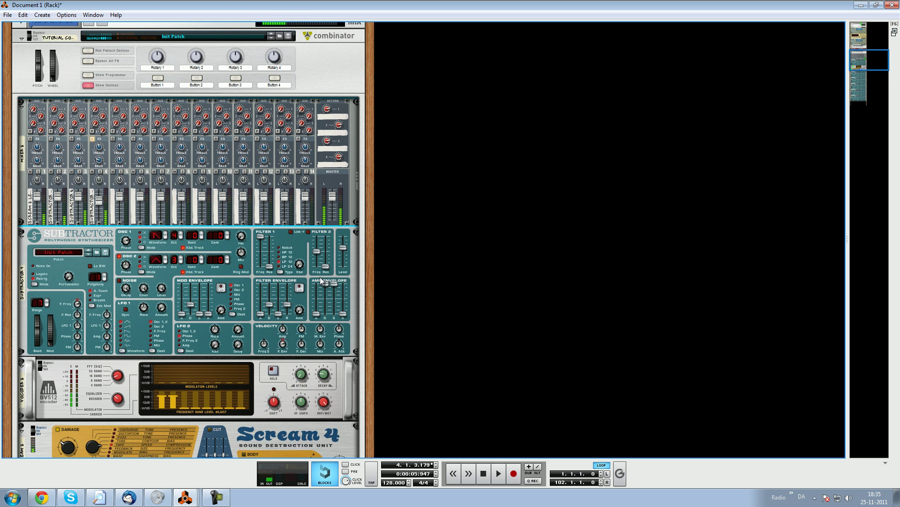
scroll(271, 267, down, 15)
scroll(269, 262, down, 2)
Clear all track solos and play the full arrangement from bar 1.
key(alt+Tab)
click(55, 53)
click(166, 51)
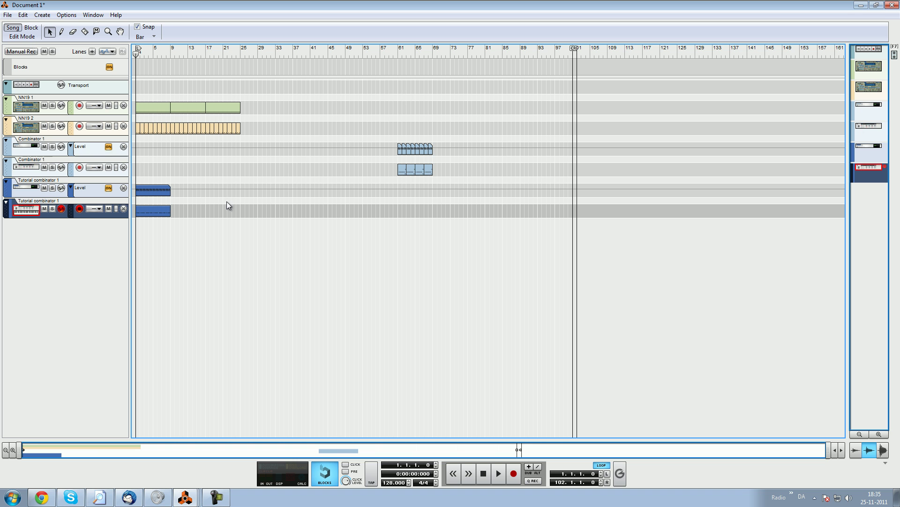
key(space)
click(248, 197)
Open the Tutorial combinator's note clip and delete every note except the first.
double_click(147, 210)
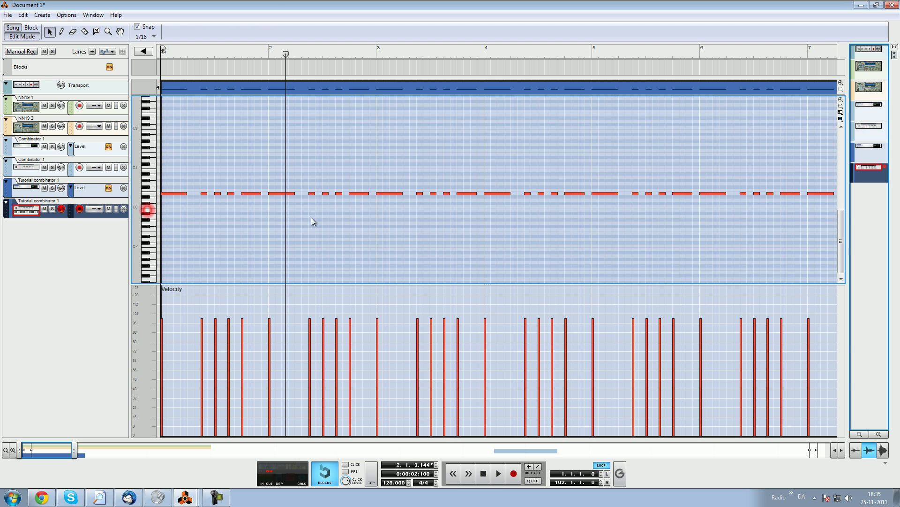
mouse_move(54, 450)
mouse_down()
mouse_move(94, 454)
mouse_move(56, 453)
mouse_up()
drag(705, 154, 206, 194)
key(Delete)
Build a new bass rhythm with E0 notes at 1.3.1, 2.1.1 and 2.1.4, making the last one 1/16 long.
click(207, 52)
key(space)
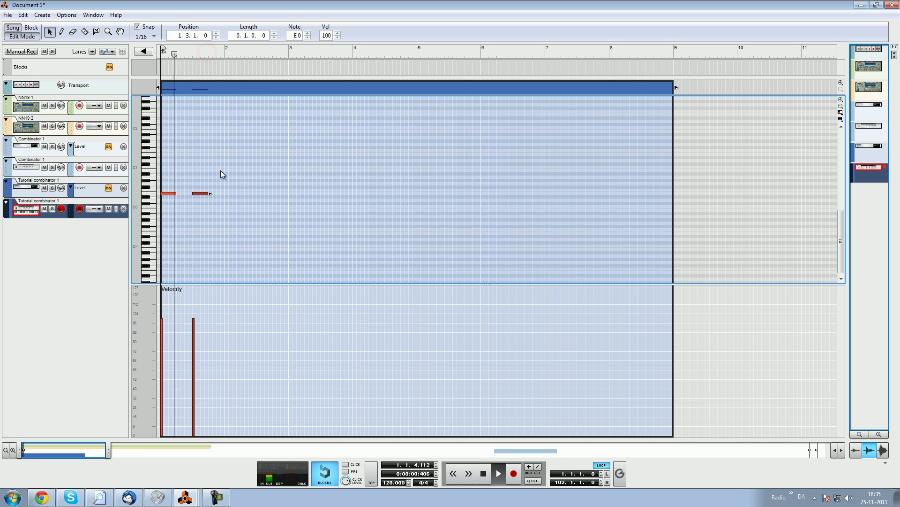
click(205, 175)
drag(200, 195, 242, 193)
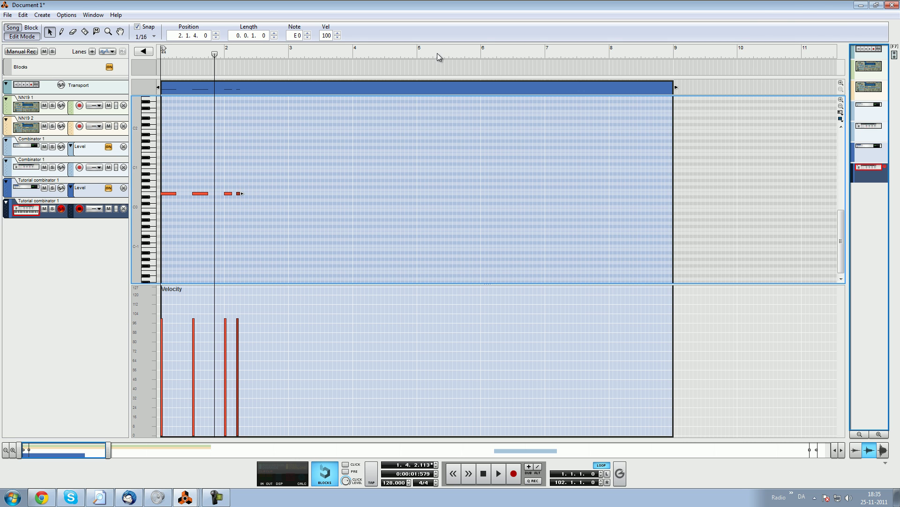
Quantize the note at 2.1.4 to Shuffle with an amount of 75%, and play the result.
key(F8)
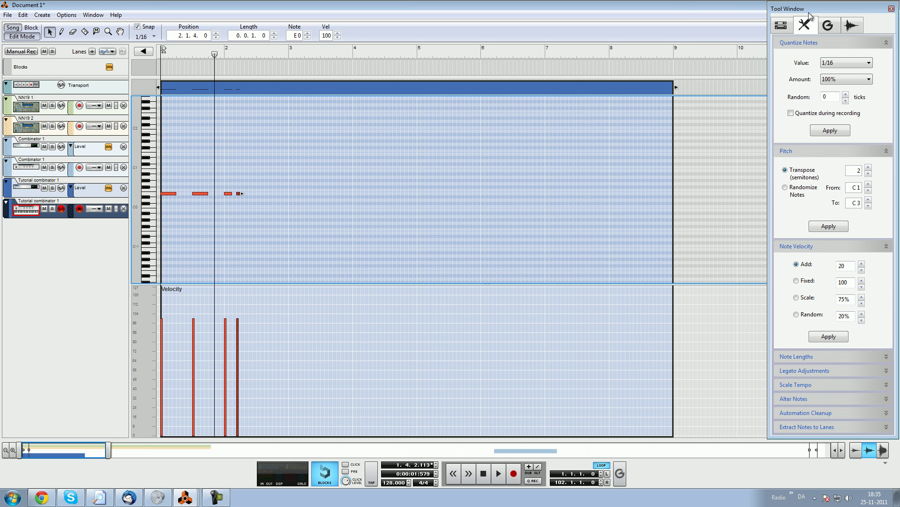
click(847, 71)
click(834, 141)
click(845, 80)
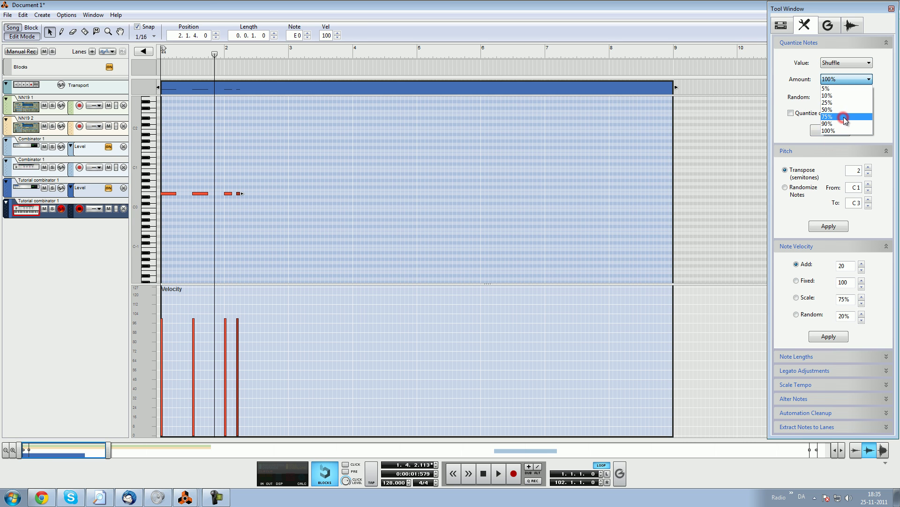
click(843, 117)
click(831, 129)
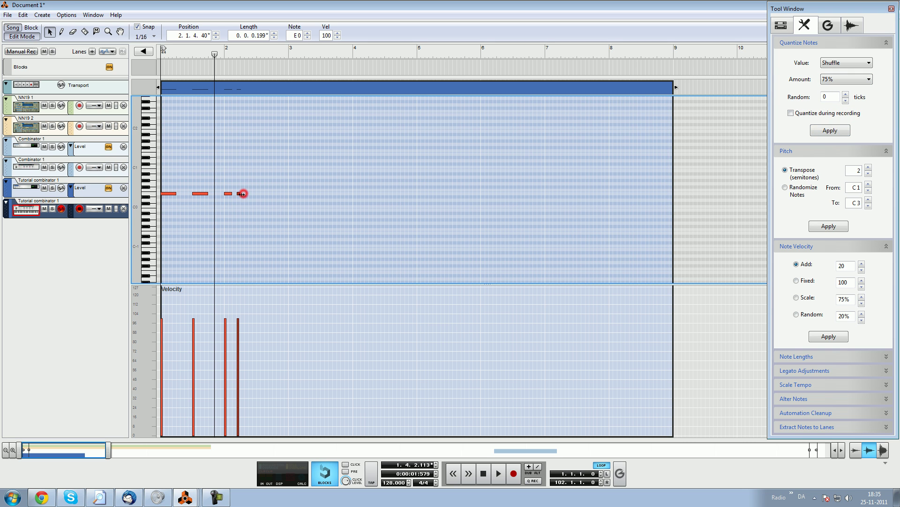
key(space)
click(257, 185)
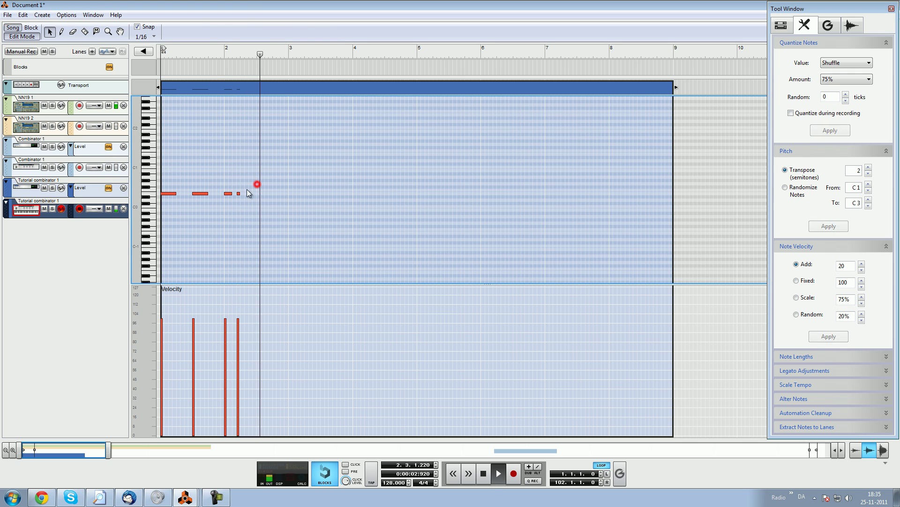
Add a 1/16-long E0 note at position 2.2.3 by copying an existing note, and listen to the rhythm.
ctrl+drag(229, 193, 254, 194)
click(256, 54)
click(191, 55)
click(258, 181)
drag(256, 193, 253, 193)
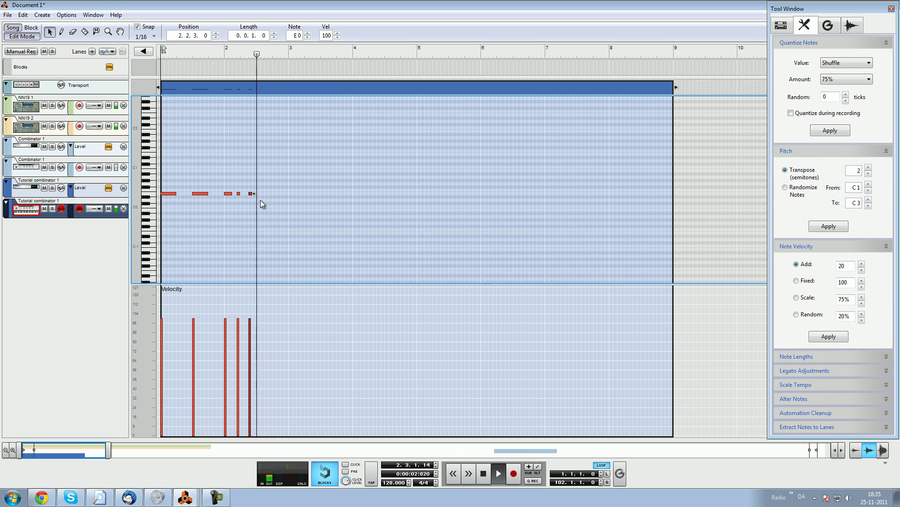
key(space)
Add an E0 note of length 0.1.0 at position 2.3.1 and play the pattern from the start.
click(229, 194)
drag(229, 196, 268, 195)
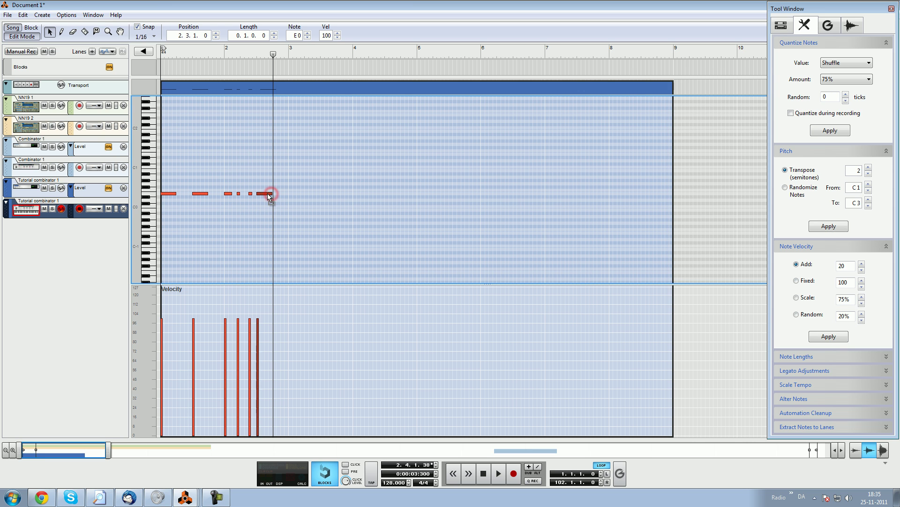
click(255, 55)
key(space)
click(265, 54)
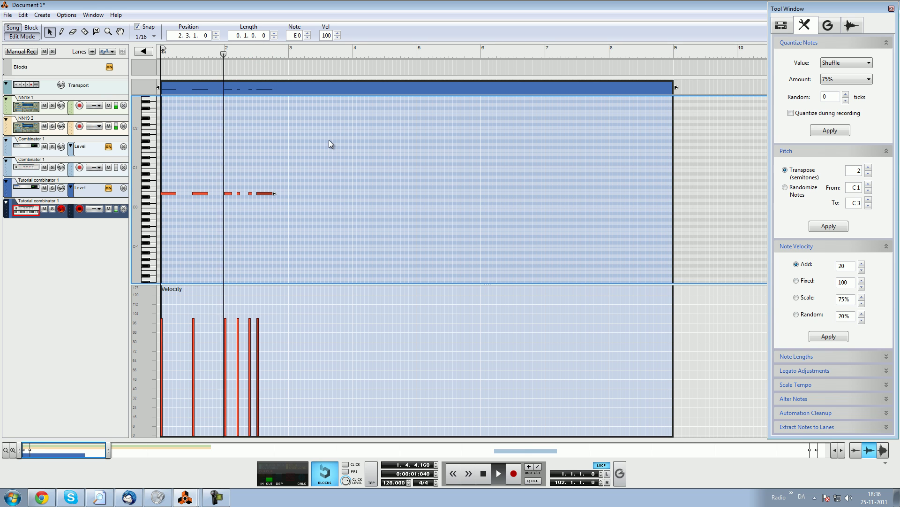
key(space)
Shorten the Tutorial combinator's note clip to two bars, and copy it and the Level automation clip to the Combinator 1 lanes.
click(279, 47)
key(ctrl+e)
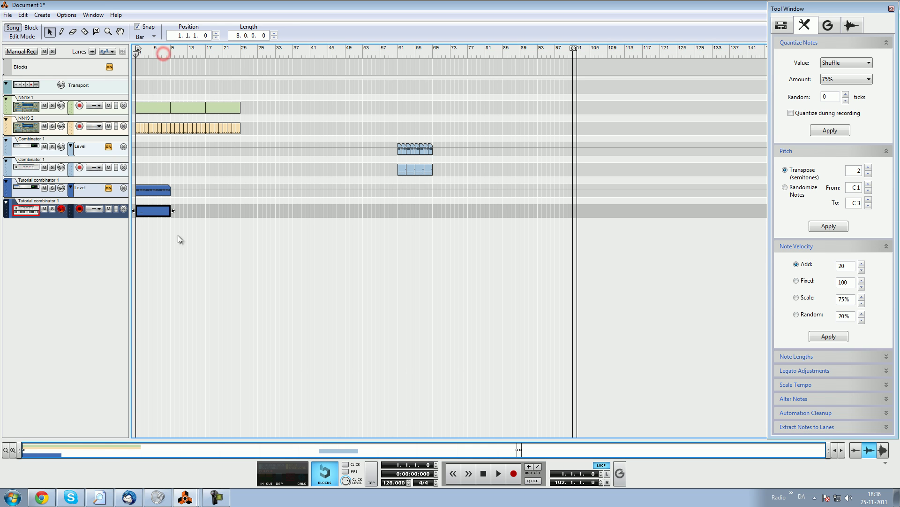
drag(172, 211, 147, 150)
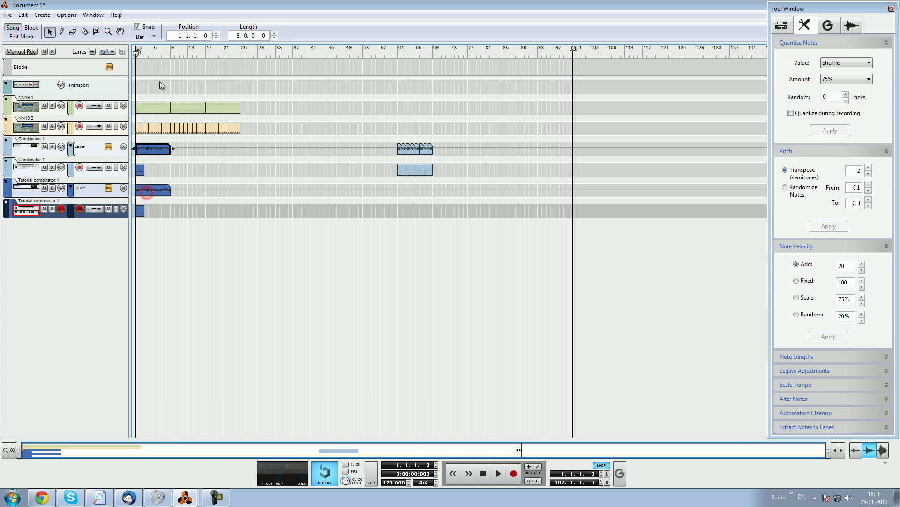
Play the loop with the Tutorial combinator track muted, and play it again from bar 1 with the track unmuted.
click(44, 208)
key(space)
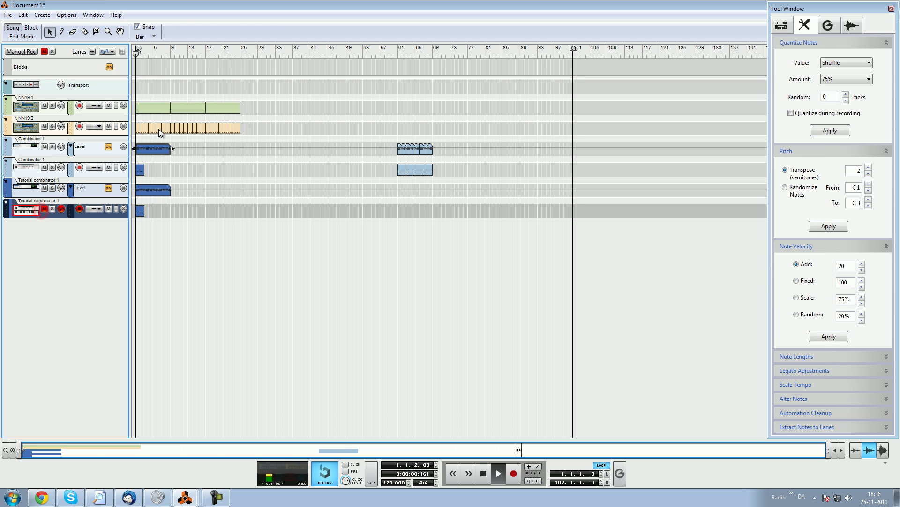
click(158, 169)
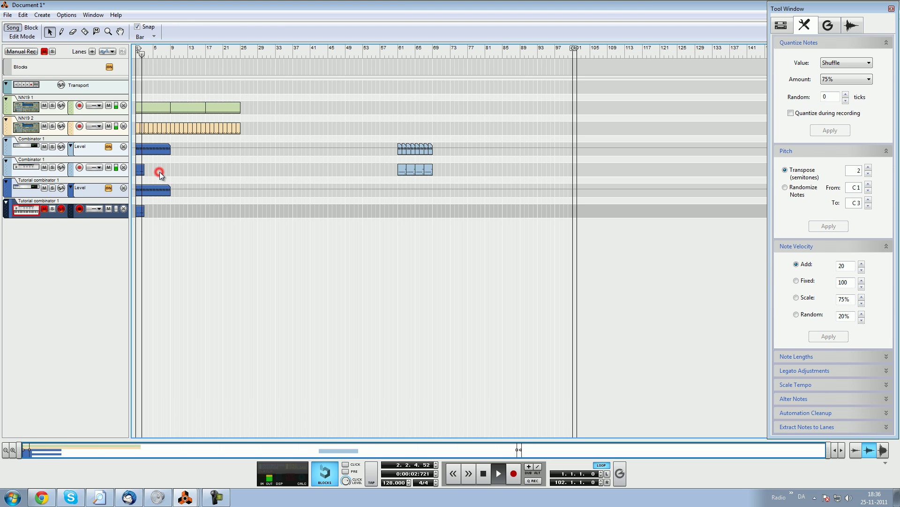
key(space)
click(45, 208)
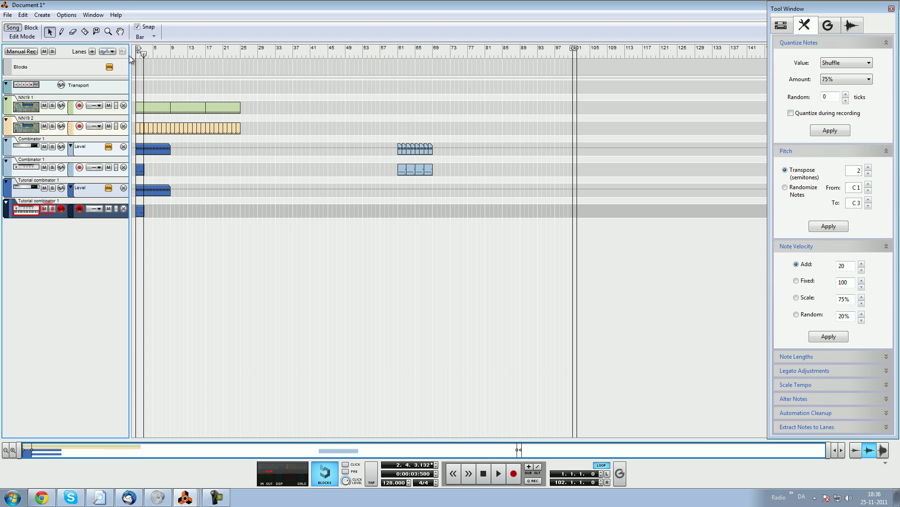
click(155, 51)
key(space)
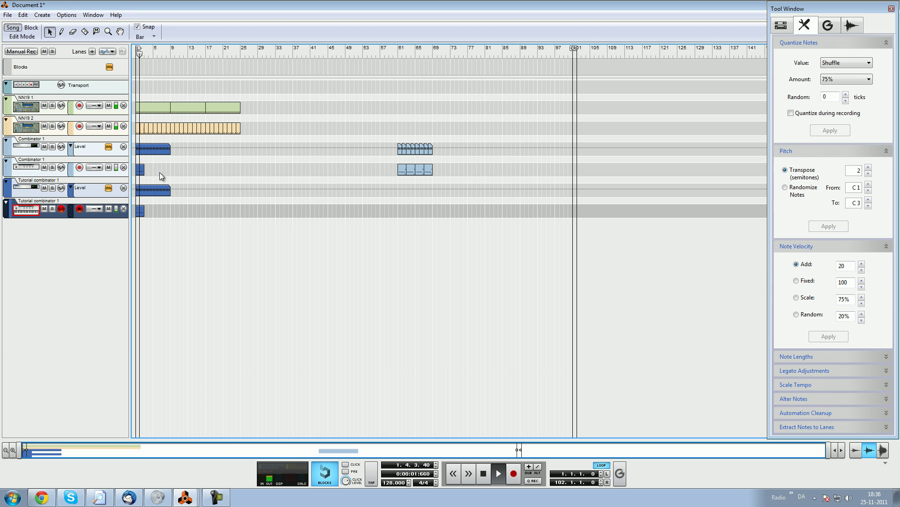
Delete the copied note clip and Level automation clip at bar 1 of the Combinator 1 lanes.
key(space)
click(167, 167)
key(Delete)
click(162, 147)
key(Delete)
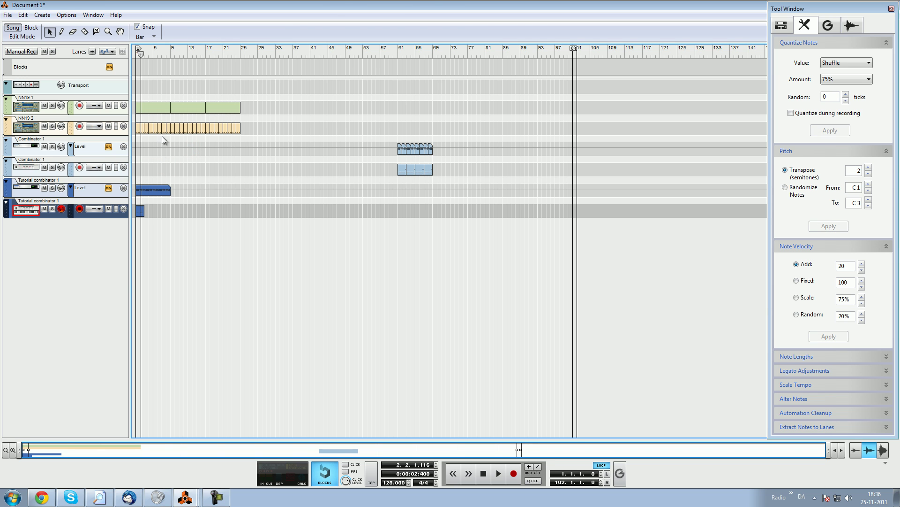
Set the loop from bar 61 to bar 69 around the original Combinator 1 clips and play it.
click(401, 49)
ctrl+click(401, 50)
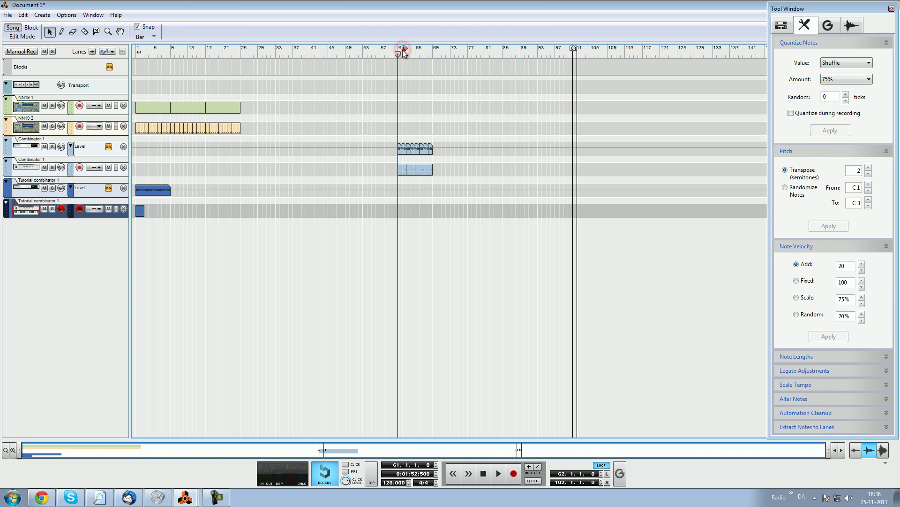
alt+click(432, 50)
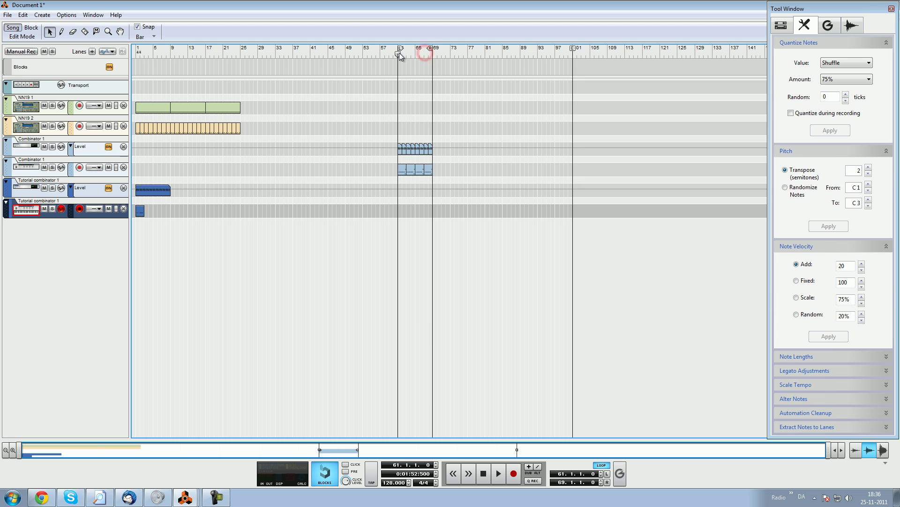
key(space)
Show the devices inside Combinator 1 in the rack and return to the sequencer.
key(alt+Tab)
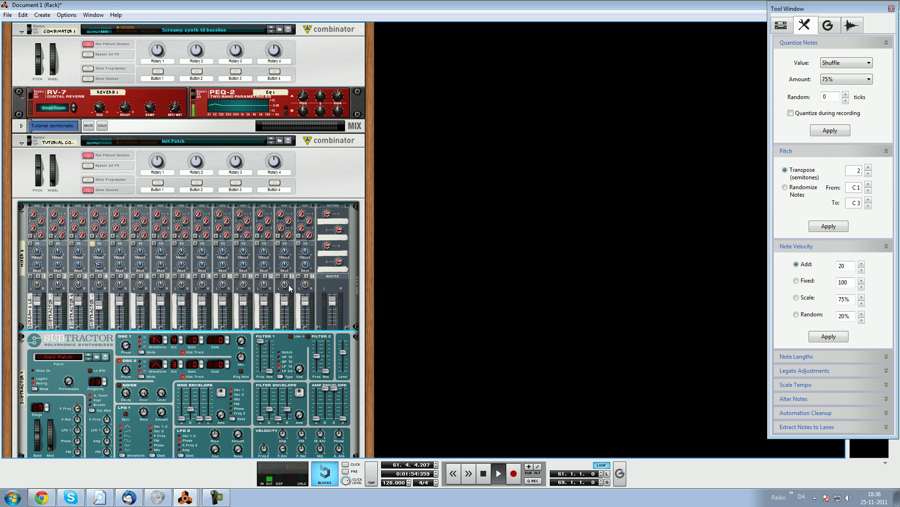
key(alt+Tab)
key(alt+Tab)
key(alt+Tab)
key(alt+Tab)
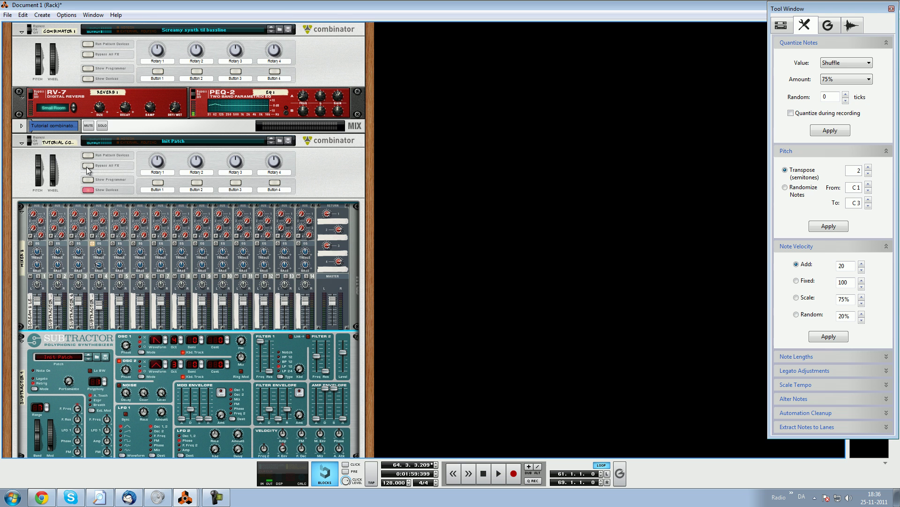
click(87, 79)
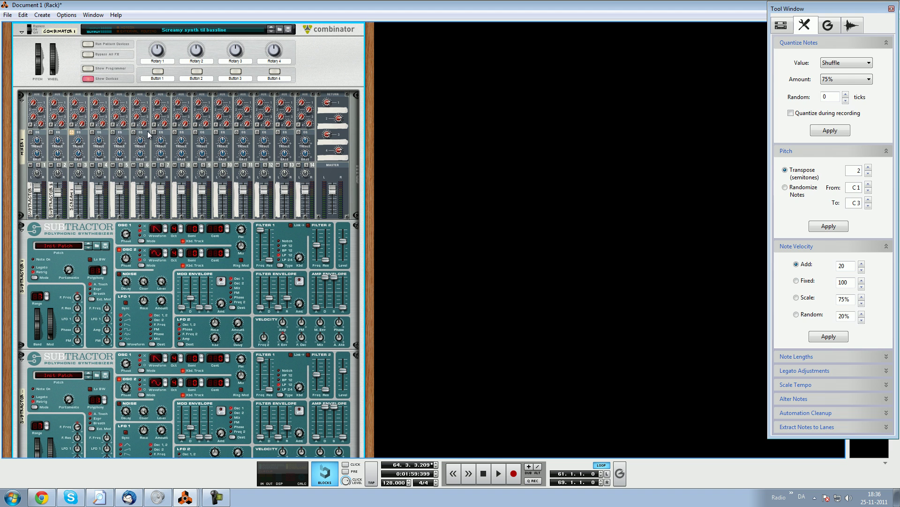
key(alt+Tab)
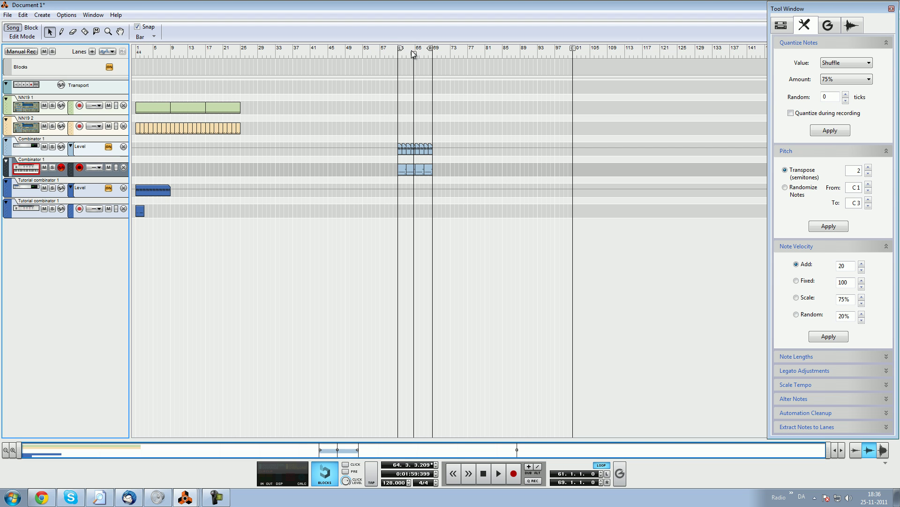
Play the loop with Combinator 1's rack devices in view and bypass the UN-16 unison.
key(alt+Tab)
scroll(140, 224, down, 1)
scroll(141, 224, down, 4)
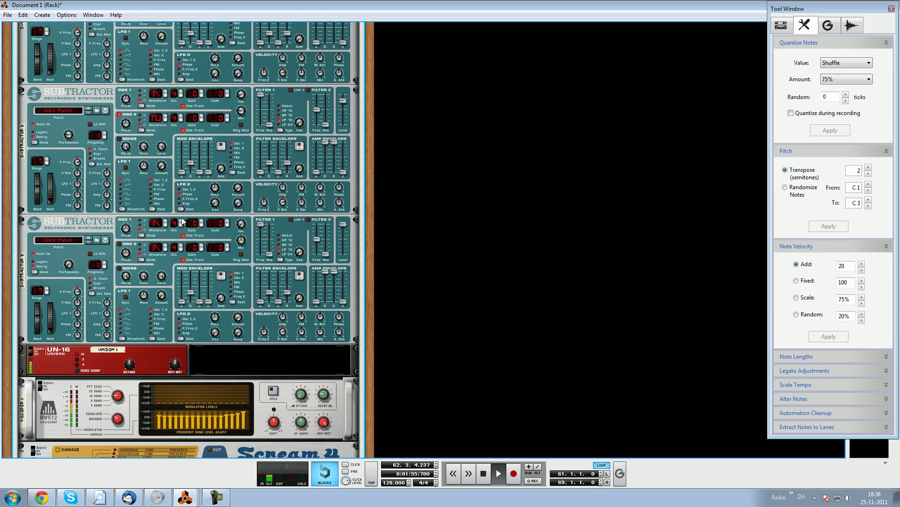
scroll(180, 222, down, 3)
scroll(64, 261, up, 1)
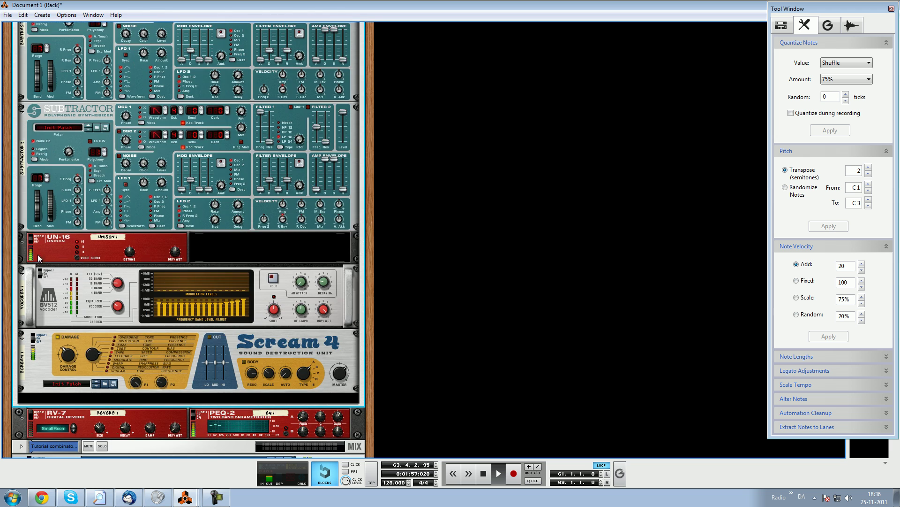
click(33, 241)
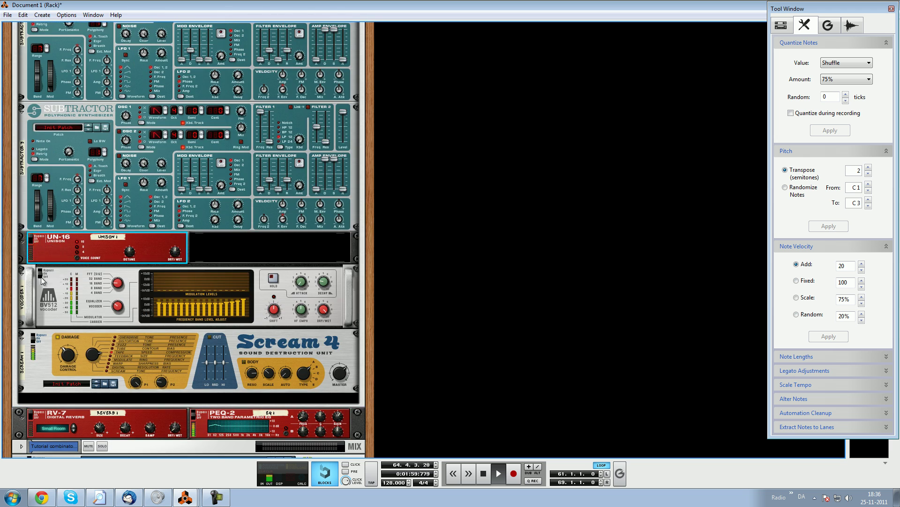
Check the oscillator cent tuning on Combinator 1's SubTractors and switch the UN-16 unison back on.
scroll(61, 301, up, 4)
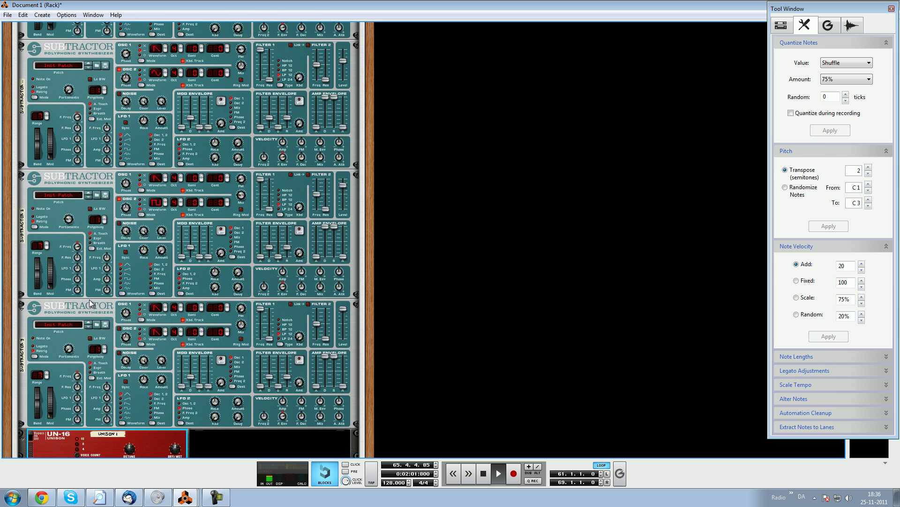
click(228, 213)
click(227, 78)
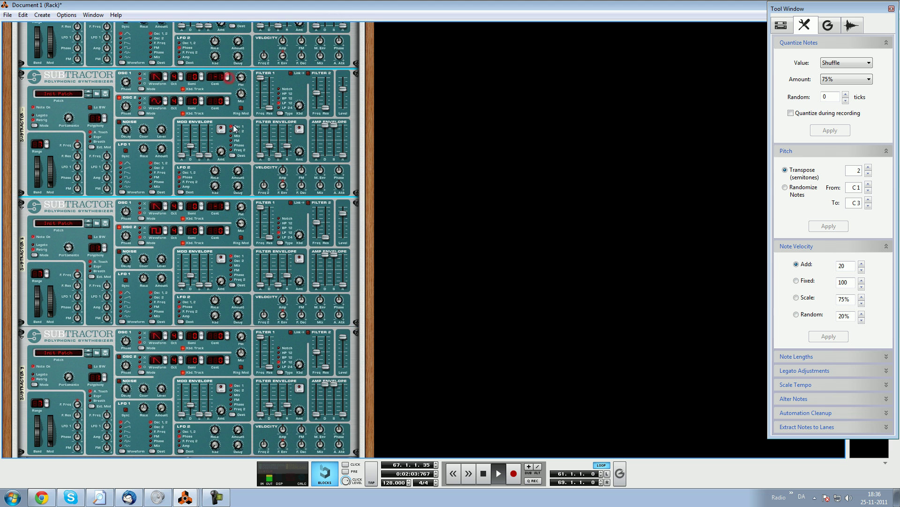
scroll(230, 237, up, 7)
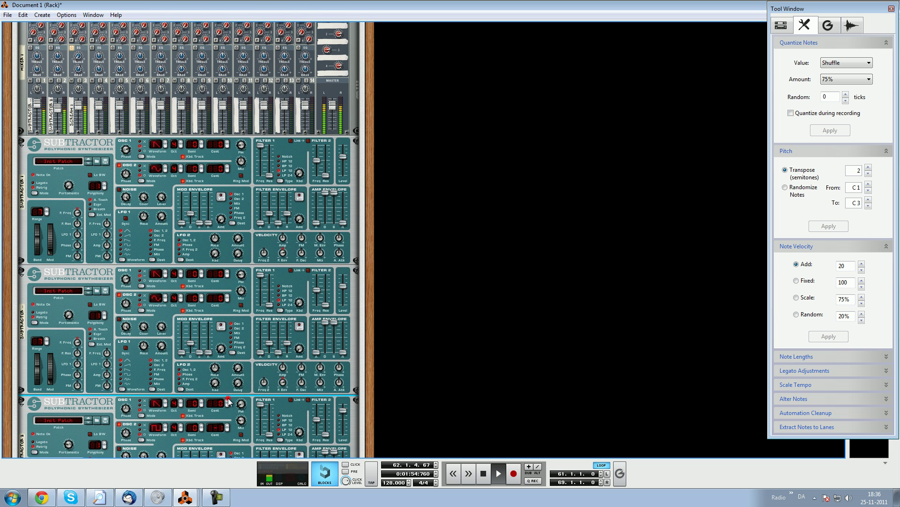
scroll(240, 429, down, 5)
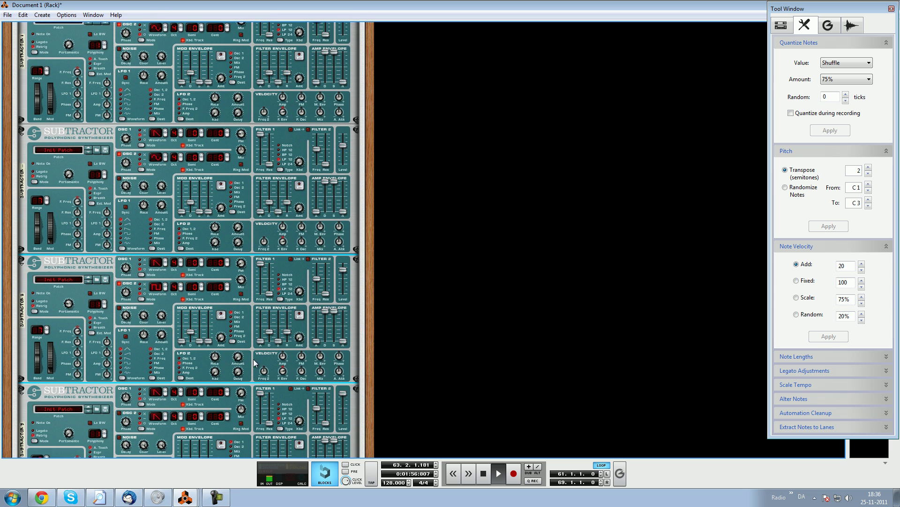
scroll(200, 351, down, 9)
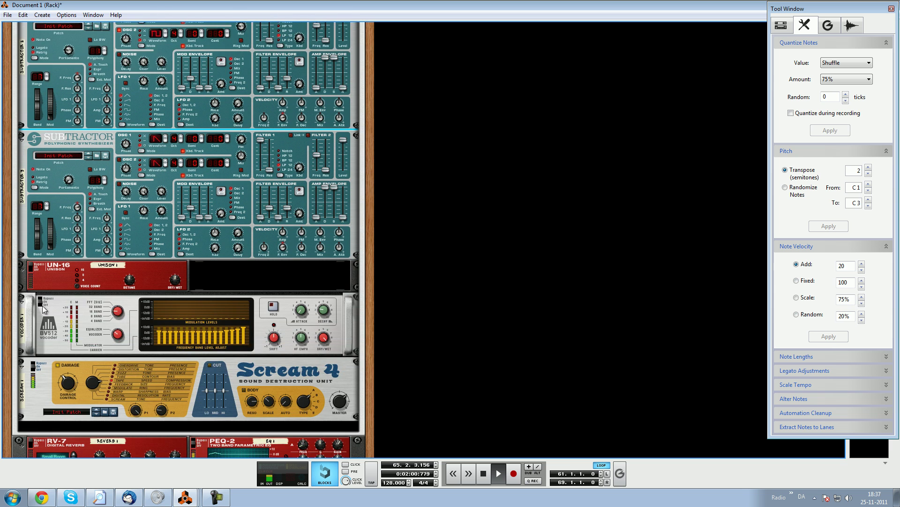
click(34, 272)
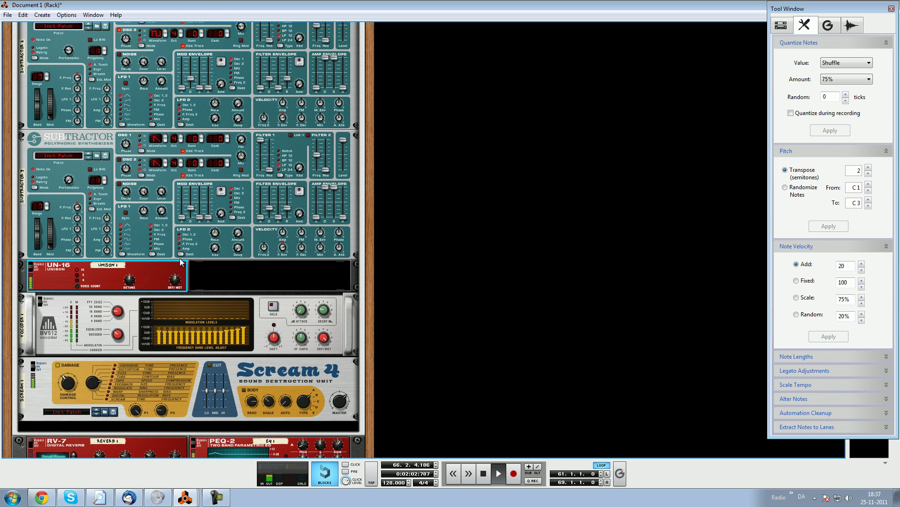
Stop playback, inspect the FM amount and amp envelope settings of Combinator 1's SubTractors, and resume playback.
scroll(165, 272, up, 9)
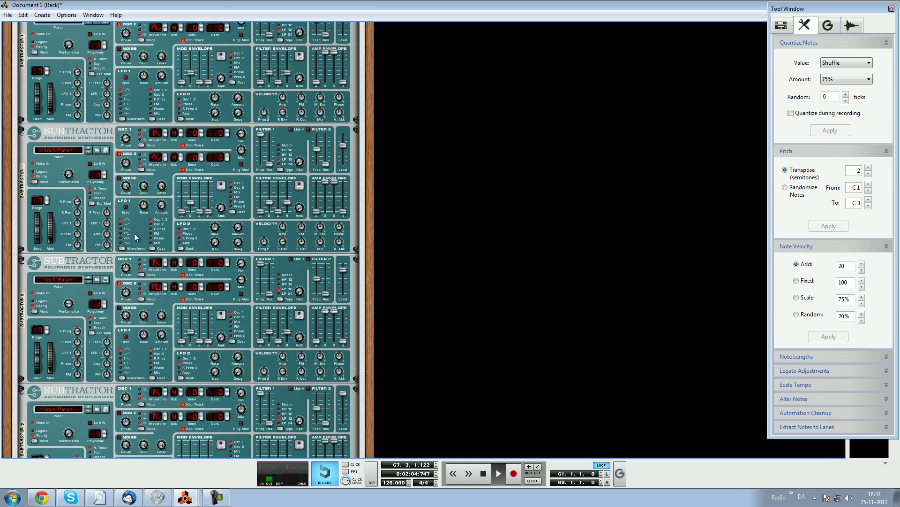
key(space)
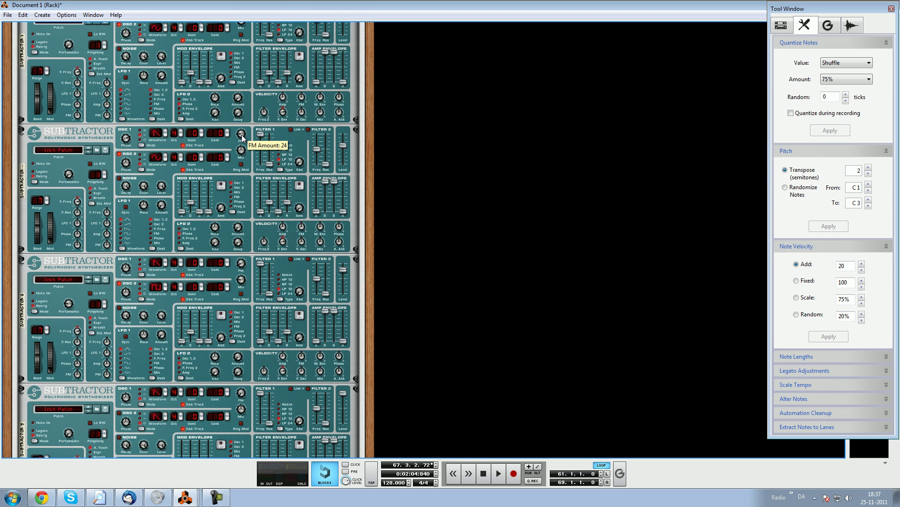
click(323, 347)
scroll(323, 345, up, 2)
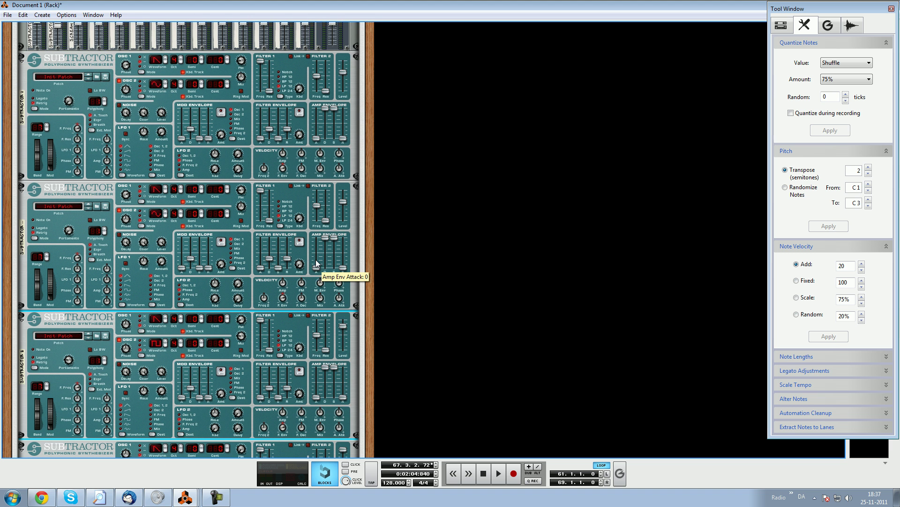
key(space)
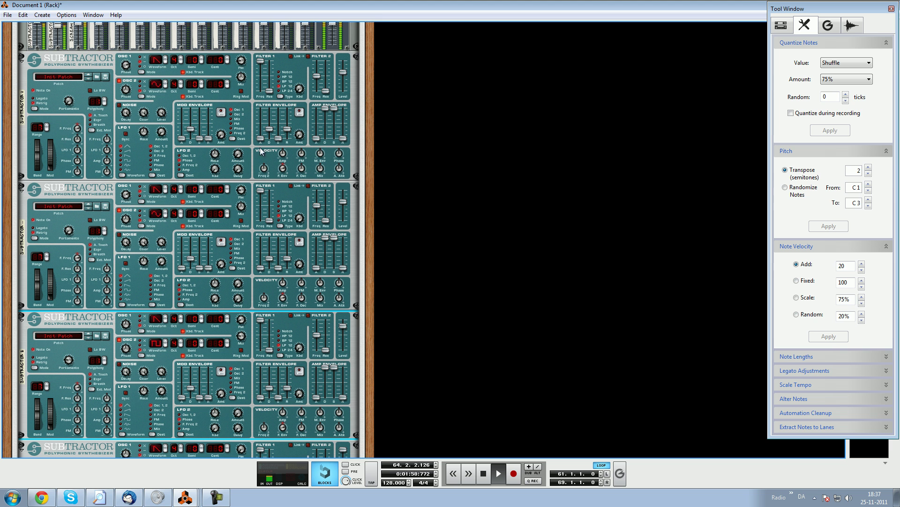
Show the sequencer, stop playback and return the song position to bar 1.
key(F7)
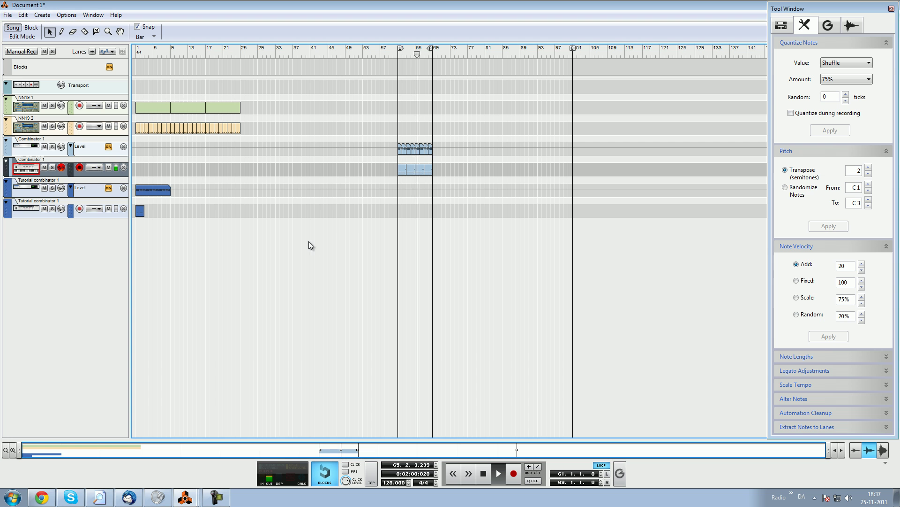
key(KP_0)
key(KP_0)
Look through the SubTractor devices inside Combinator 1 in the rack and return to the sequencer.
key(F7)
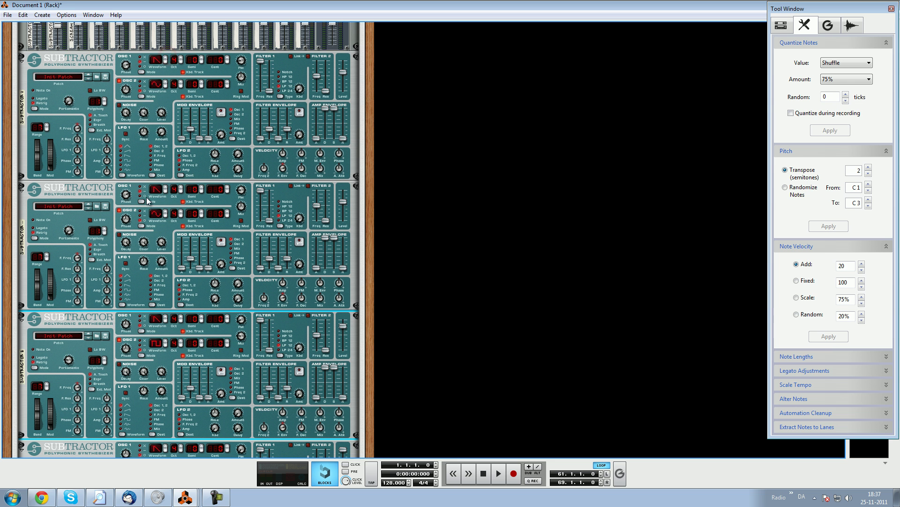
drag(94, 106, 88, 124)
scroll(93, 268, down, 10)
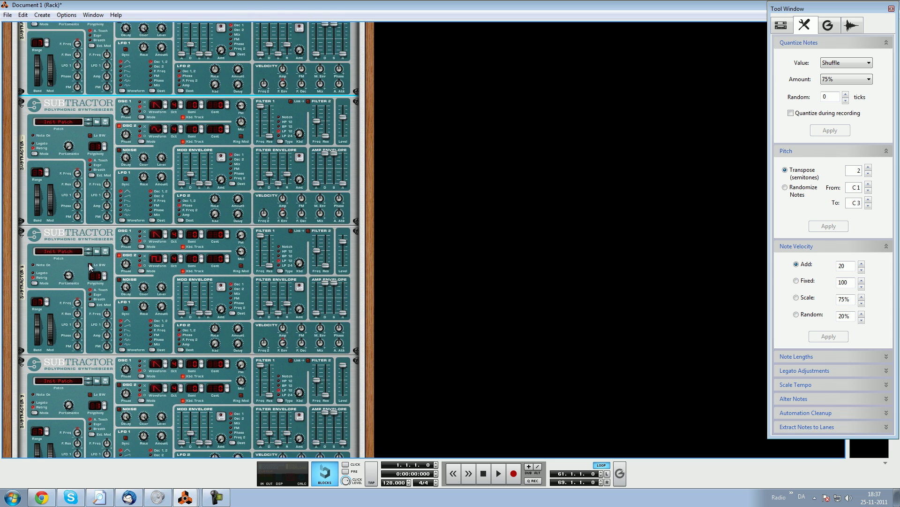
scroll(78, 269, down, 3)
scroll(86, 261, up, 9)
scroll(89, 258, up, 1)
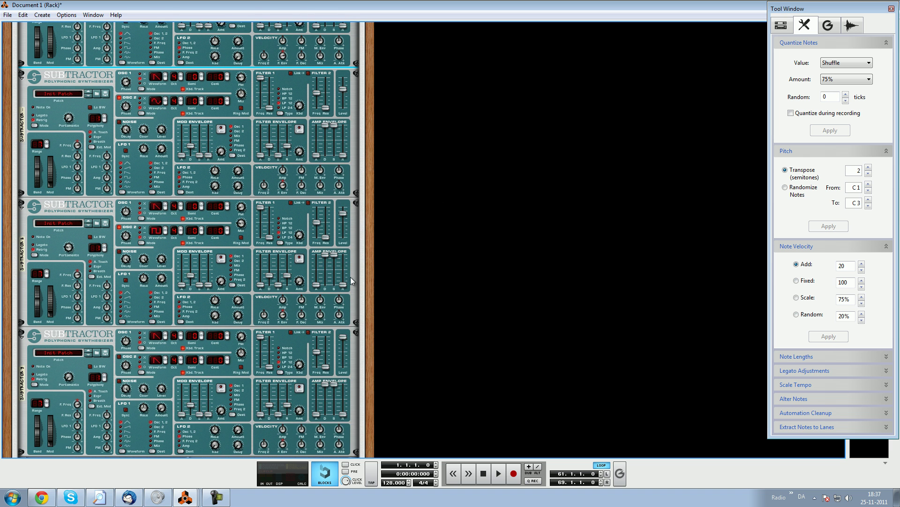
key(alt+Tab)
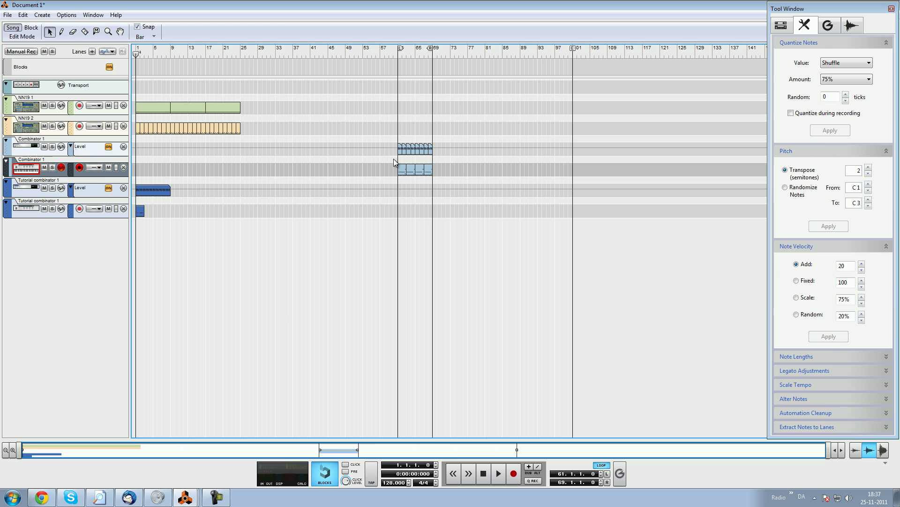
Play the first bars of the song from bar 1 and stop playback.
click(289, 53)
key(space)
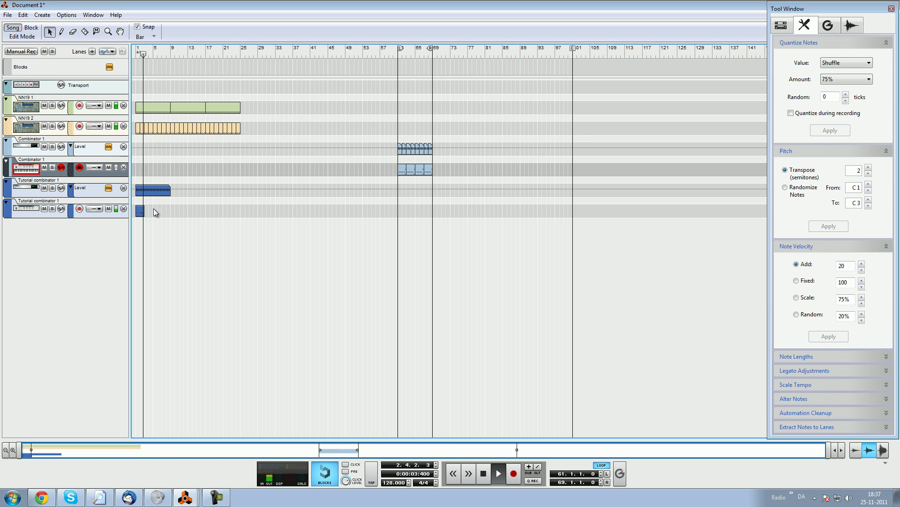
key(space)
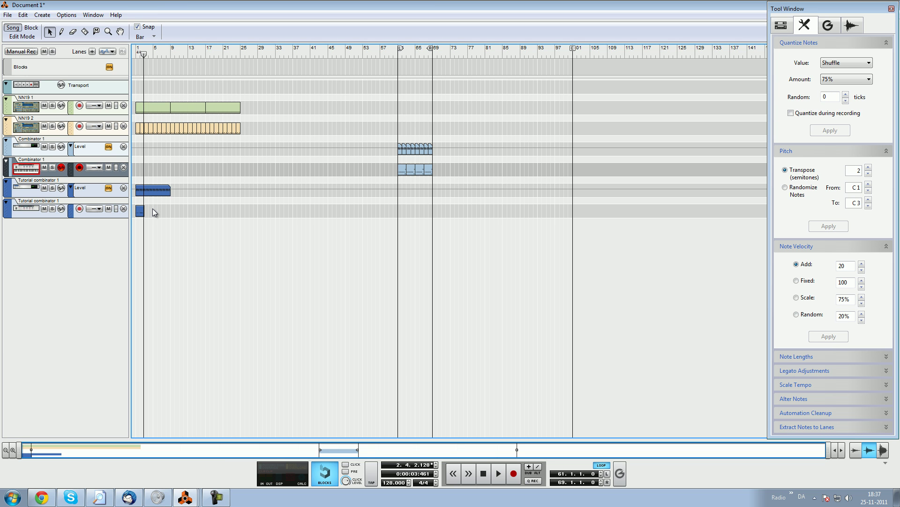
Duplicate the two-bar note clip on the Tutorial combinator track so the copies fill the lane up to bar 9.
click(141, 211)
click(176, 210)
drag(140, 216, 161, 220)
Set the loop from bar 1 to bar 9 around the Tutorial combinator clips.
drag(154, 55, 135, 63)
ctrl+click(137, 54)
alt+click(169, 54)
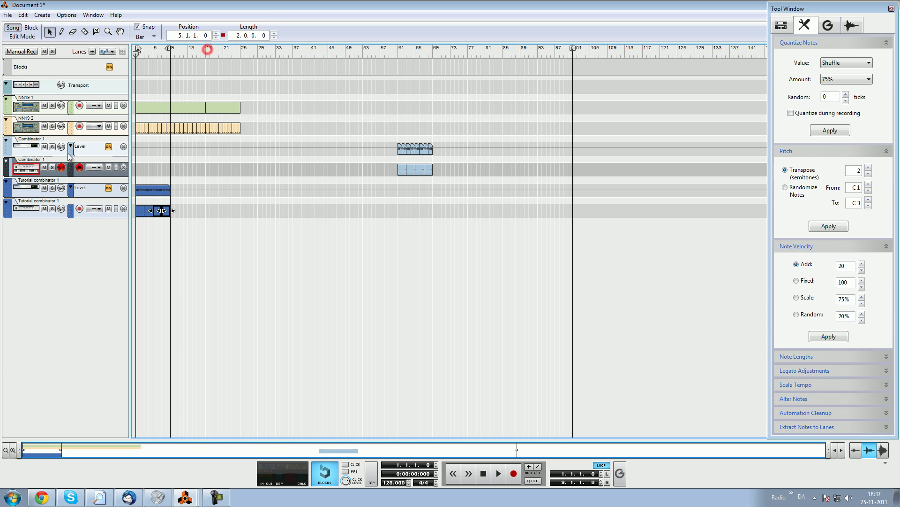
Select the Tutorial combinator track, play the loop briefly and return the song position to bar 1.
click(28, 211)
key(space)
key(space)
click(148, 50)
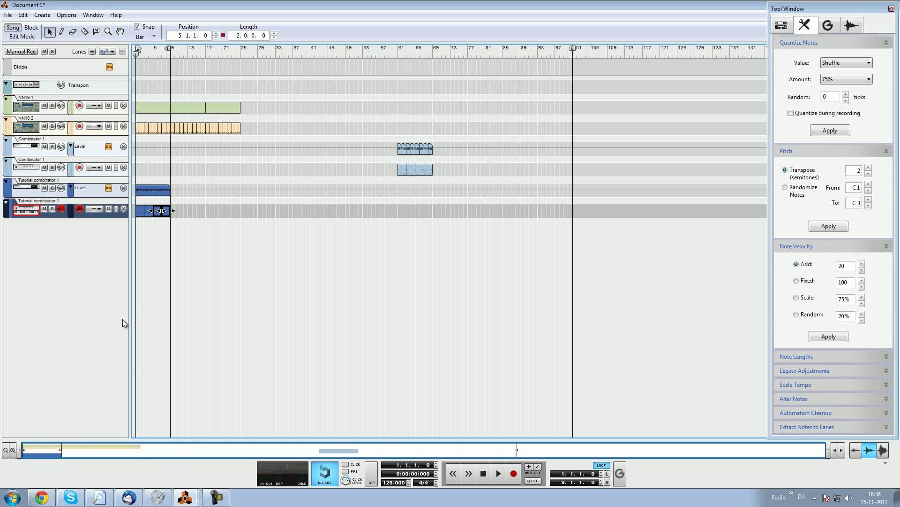
Bring up Skype and close its window, and close Reason's Tool Window.
click(78, 501)
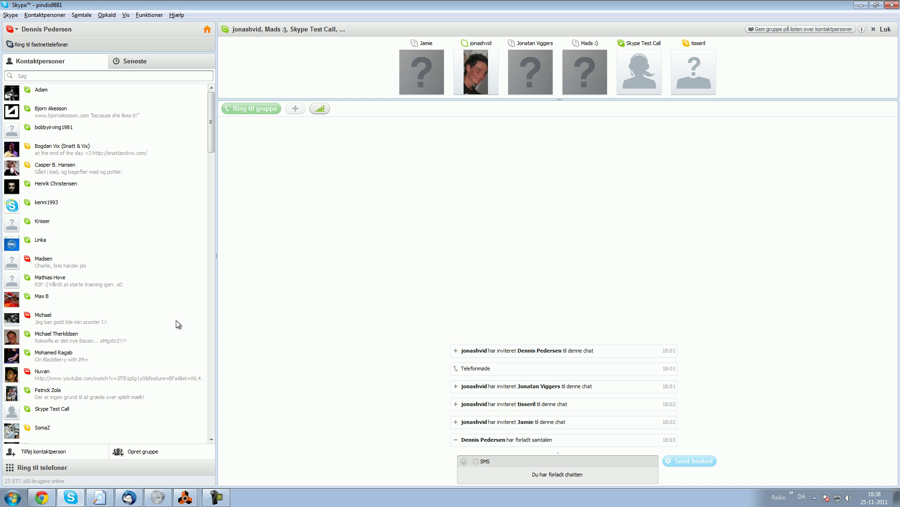
click(893, 6)
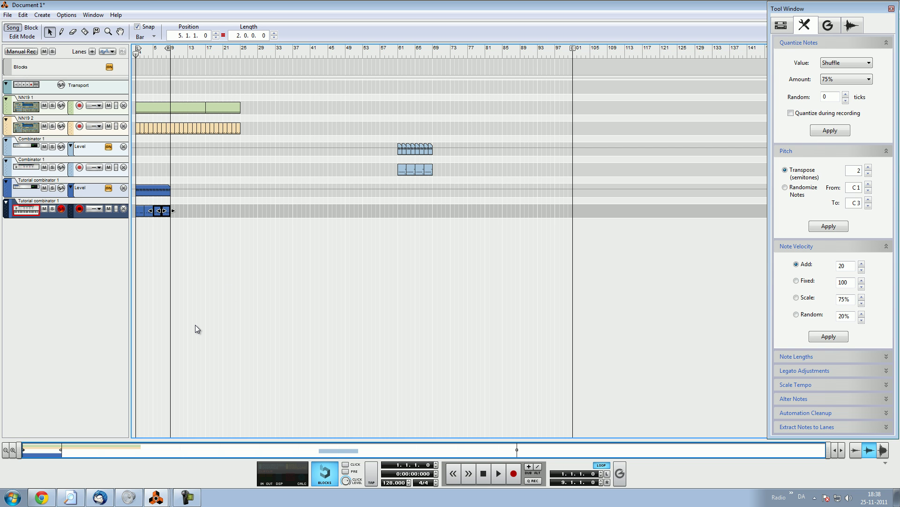
click(892, 8)
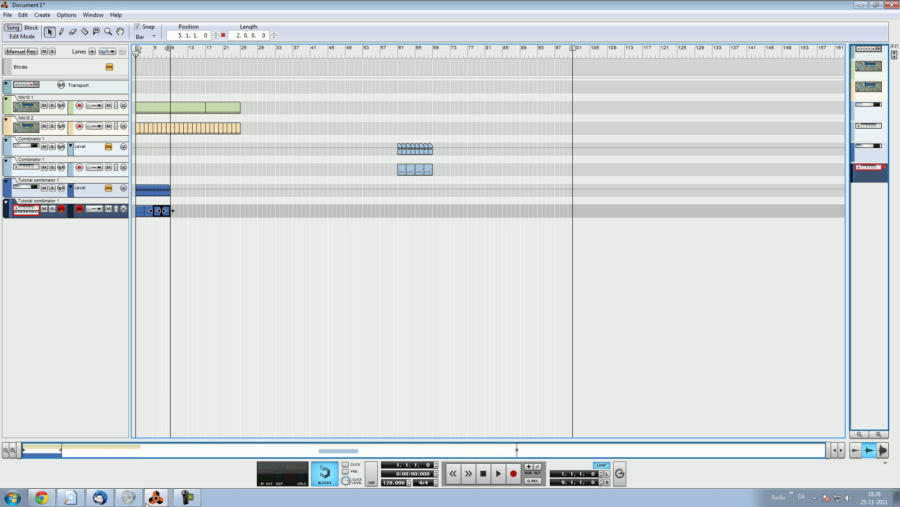
Switch to the rack and back to the sequencer, and play the start of the loop briefly.
click(158, 497)
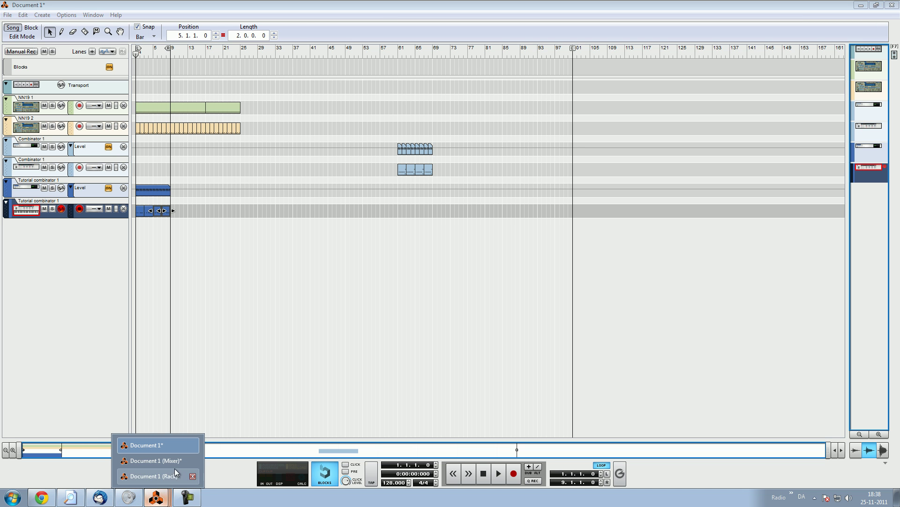
click(173, 474)
key(F7)
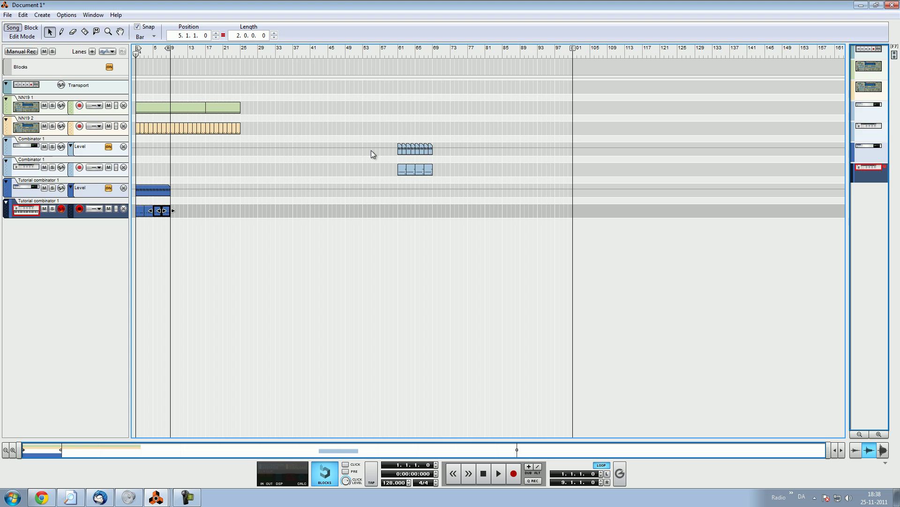
key(space)
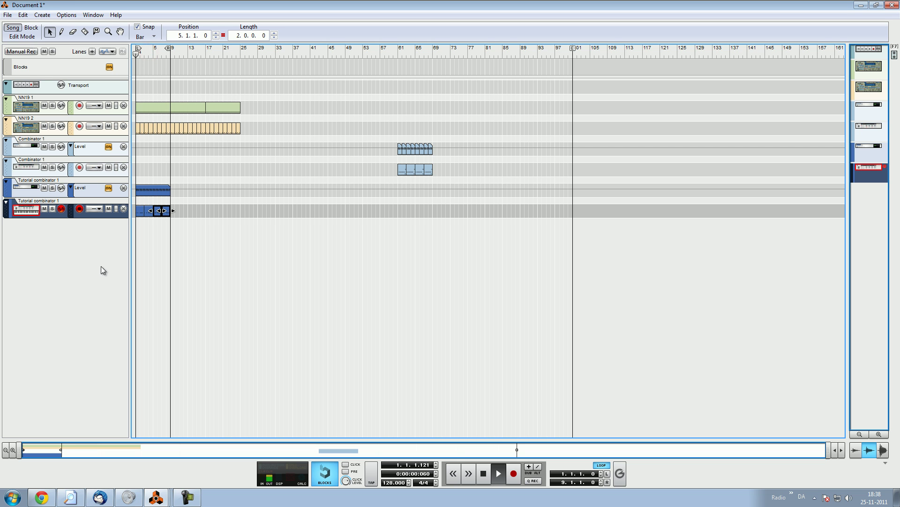
key(space)
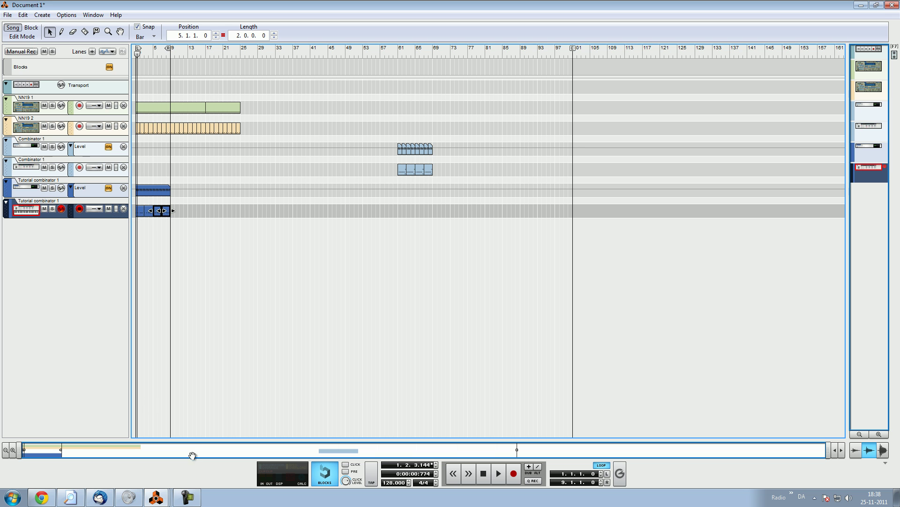
Show the back of the rack and examine the cable routing between the Tutorial combinator's mixer, SubTractors, BV512 and Scream 4.
click(157, 497)
click(155, 476)
scroll(334, 387, down, 10)
scroll(297, 294, down, 8)
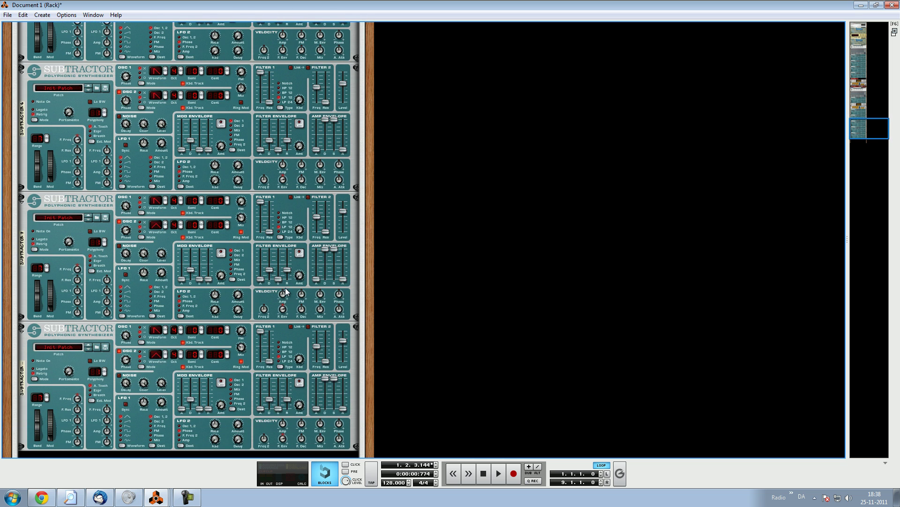
key(Tab)
scroll(288, 285, up, 10)
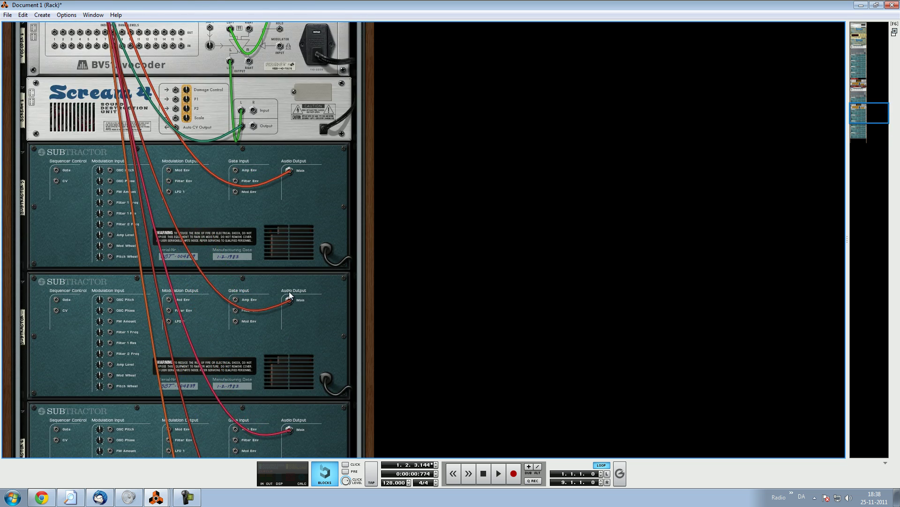
scroll(289, 292, up, 5)
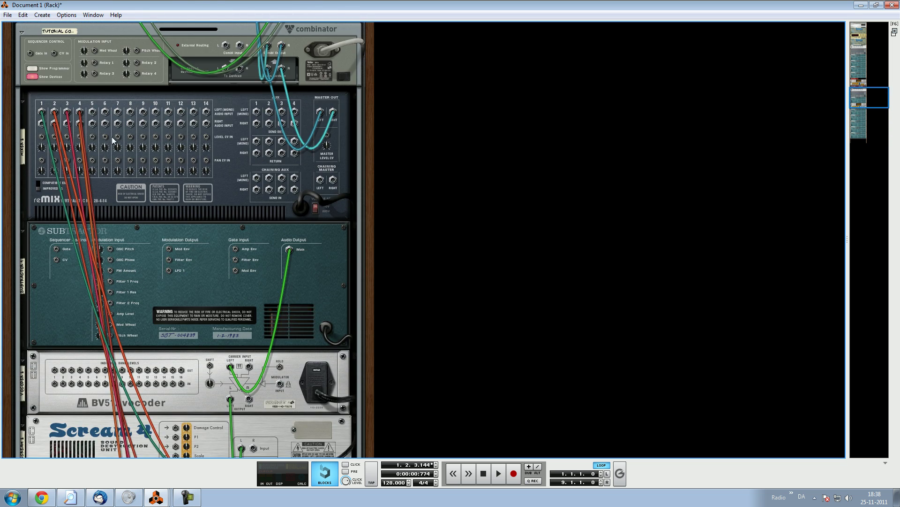
scroll(238, 229, down, 12)
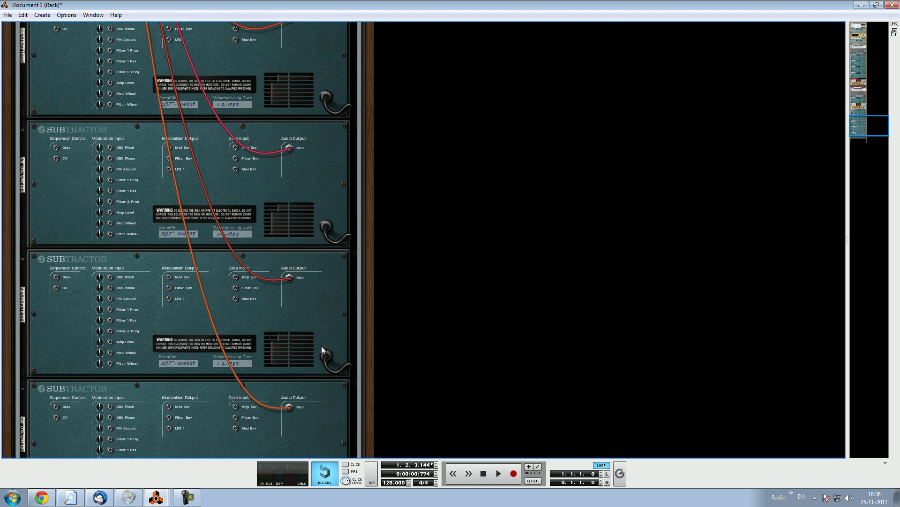
scroll(290, 286, up, 8)
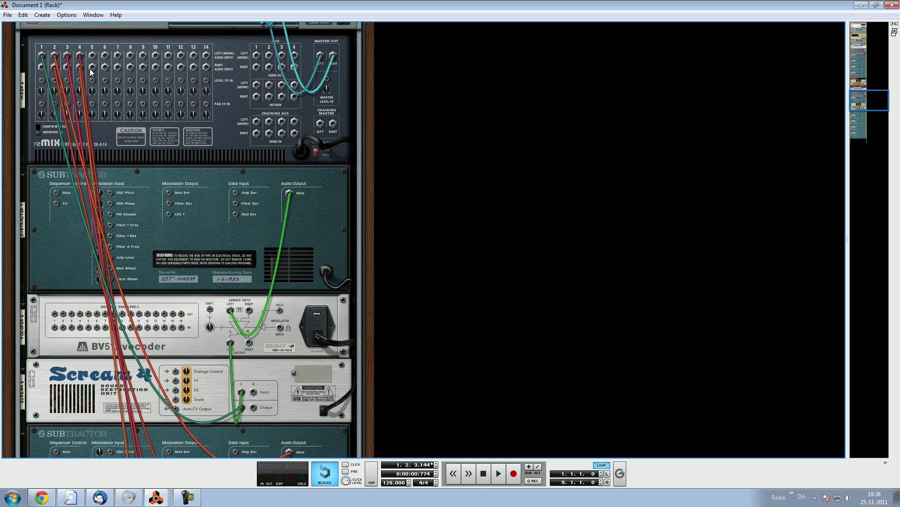
Show the front of the rack and create a sequencer track for the last SubTractor, SubTractor 7 copy.
key(Tab)
scroll(507, 231, down, 10)
scroll(247, 226, down, 3)
right_click(26, 368)
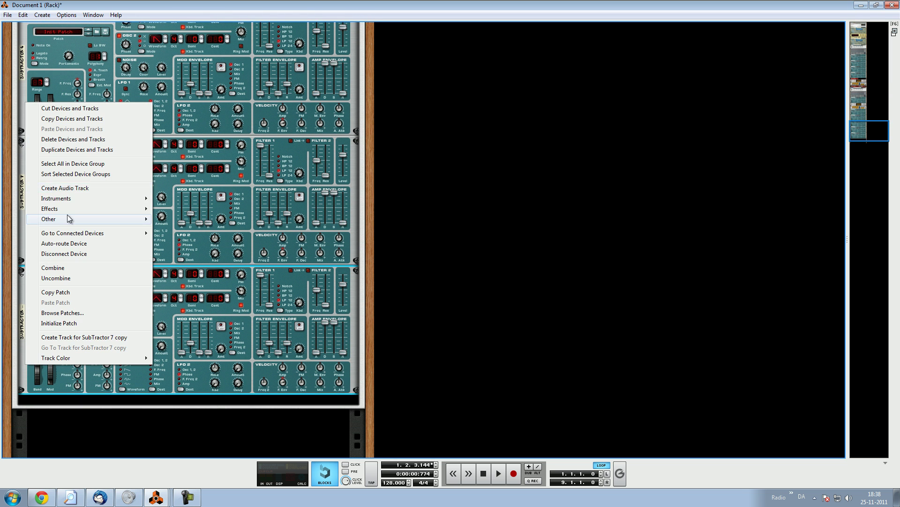
click(79, 337)
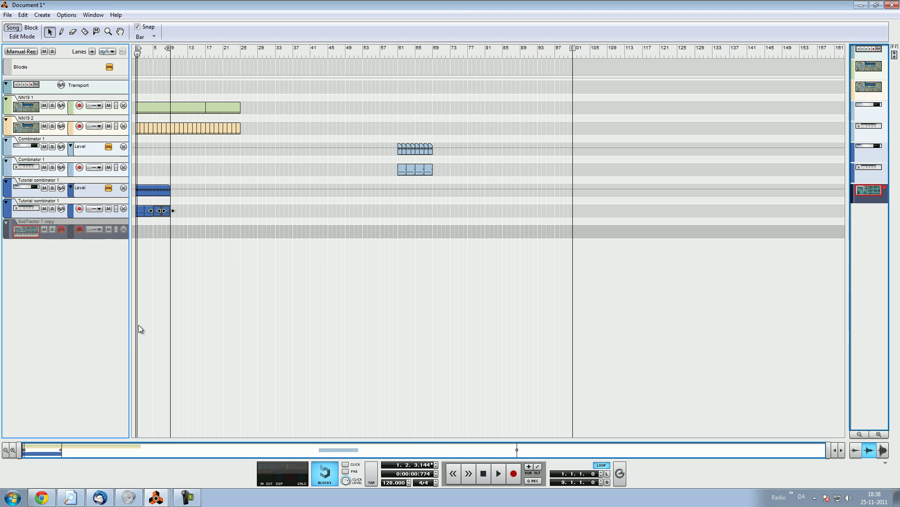
click(297, 279)
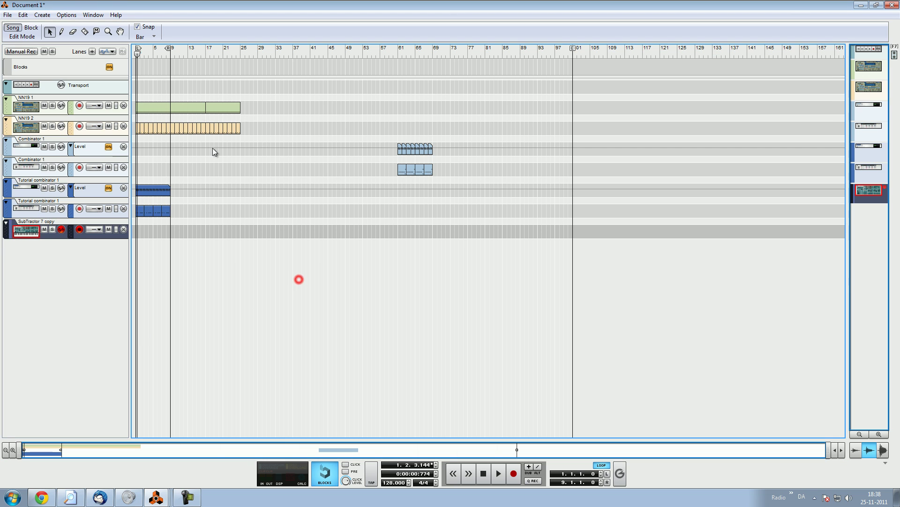
Shift all existing clips one bar later so they start at bar 2, and set the song position to bar 2.
click(150, 109)
click(155, 87)
click(139, 55)
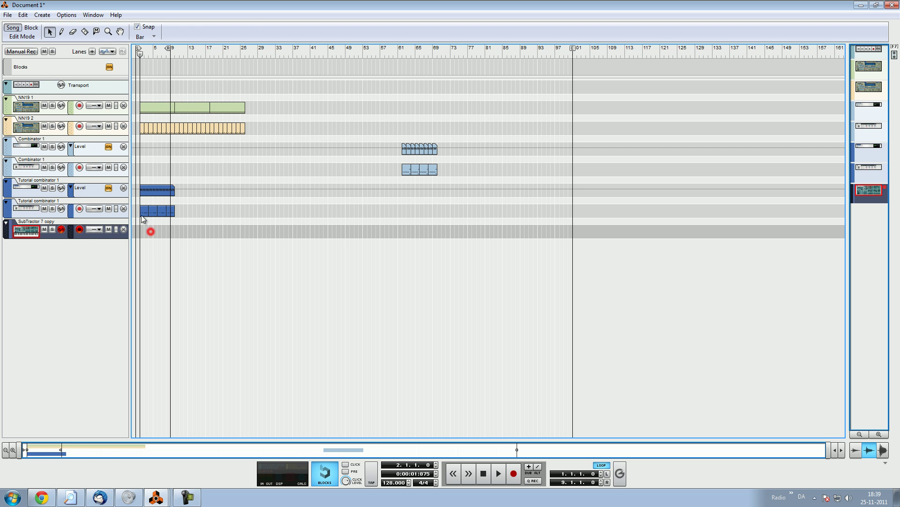
Create a two-bar clip at bar 1 on the SubTractor 7 copy track, containing only one short note at its start.
click(140, 232)
double_click(140, 232)
drag(316, 185, 187, 244)
key(Delete)
Play the new clip in the note editor and in the arrangement, and move the right loop locator to bar 10.
click(191, 50)
key(space)
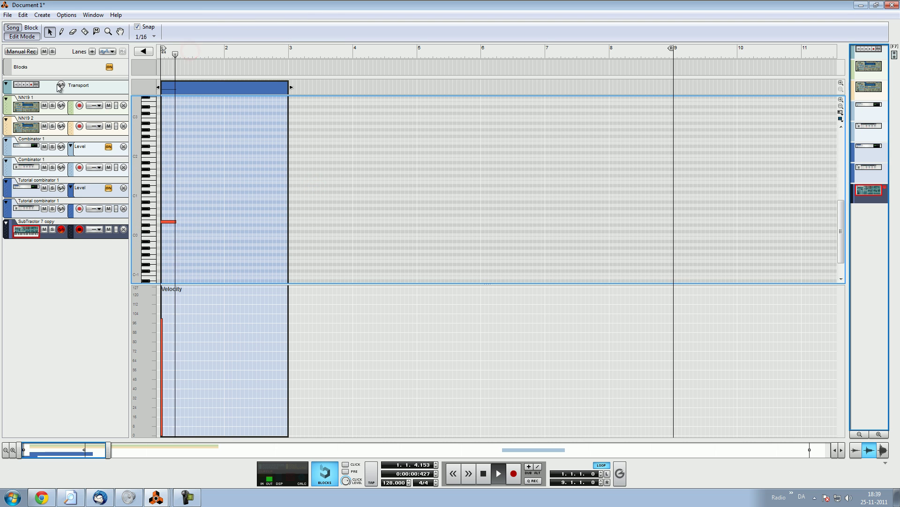
click(13, 27)
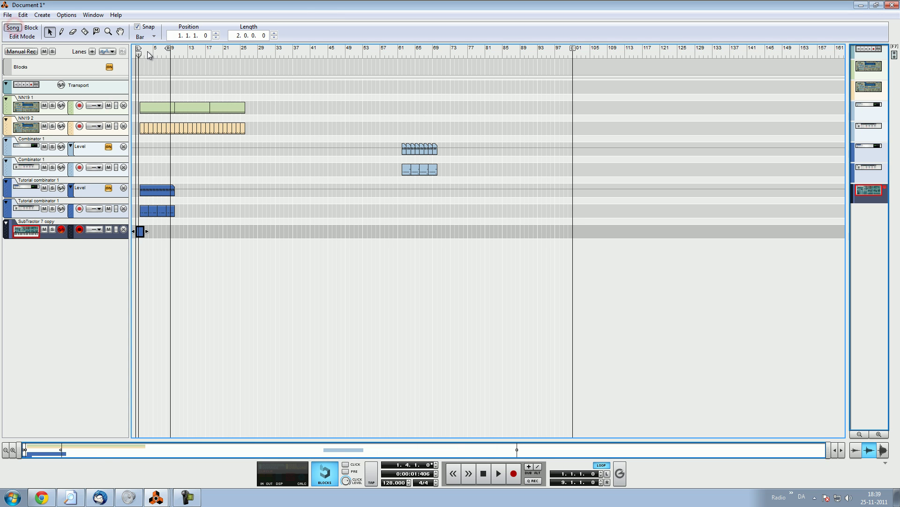
key(space)
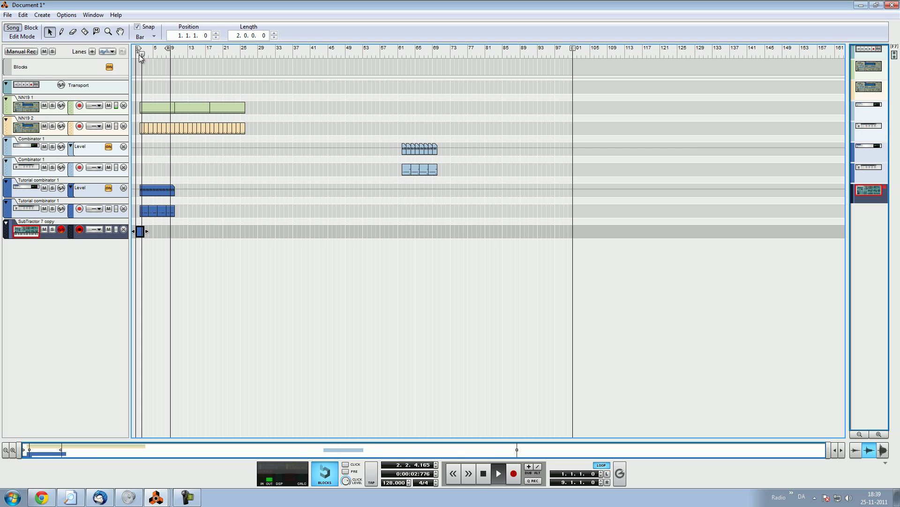
drag(169, 47, 173, 48)
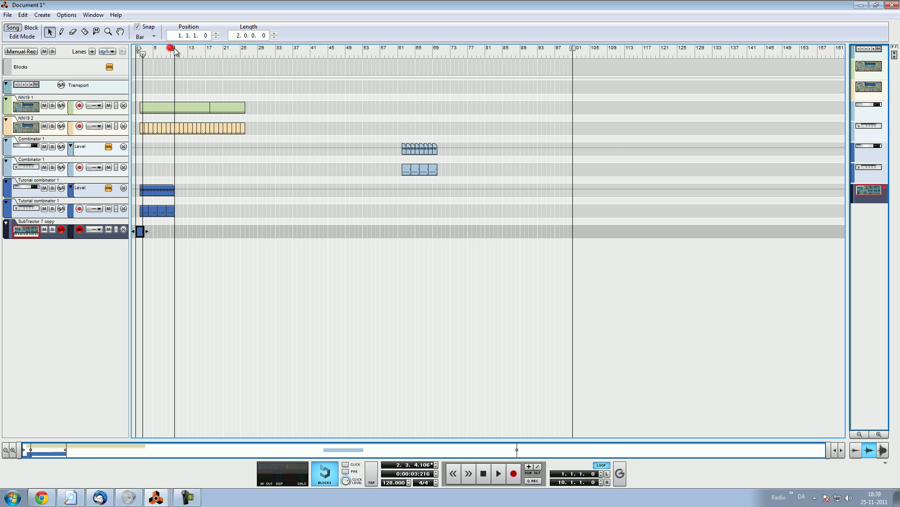
click(230, 223)
Add a Master Level automation lane for SubTractor 7 copy and go to its track.
key(alt+Tab)
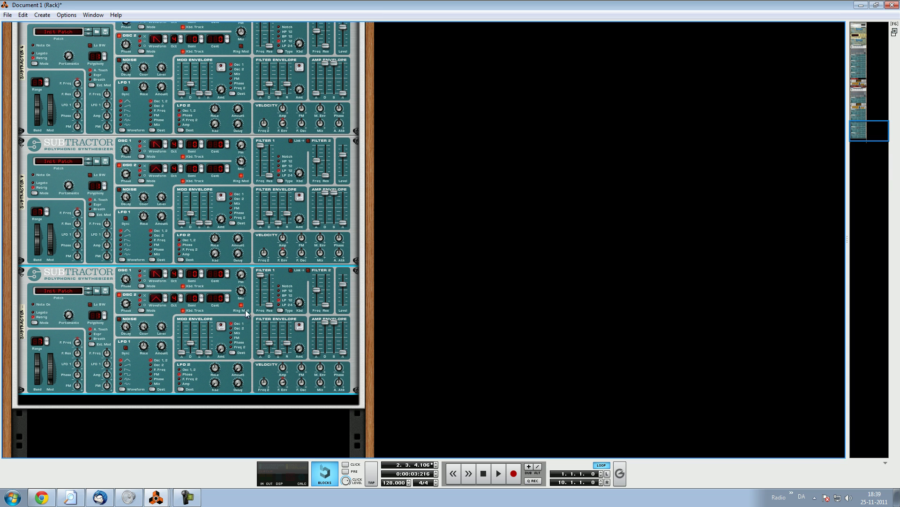
right_click(342, 285)
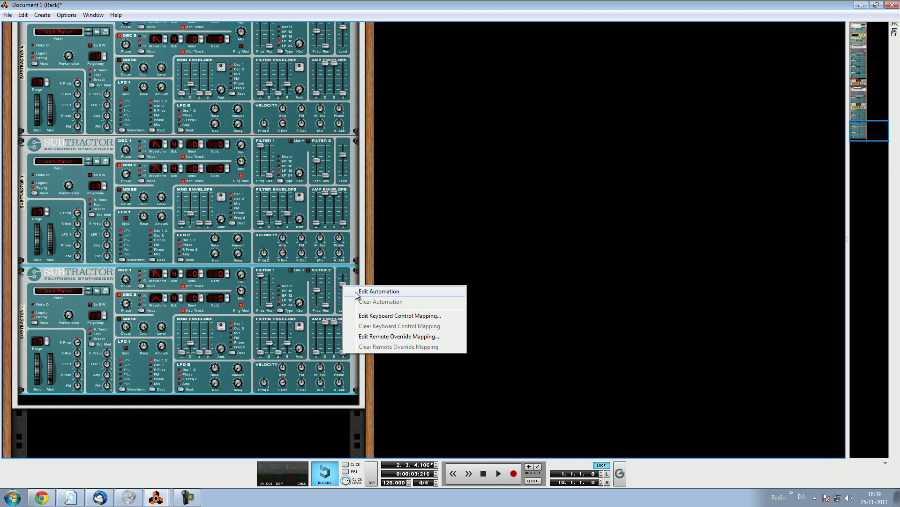
click(364, 291)
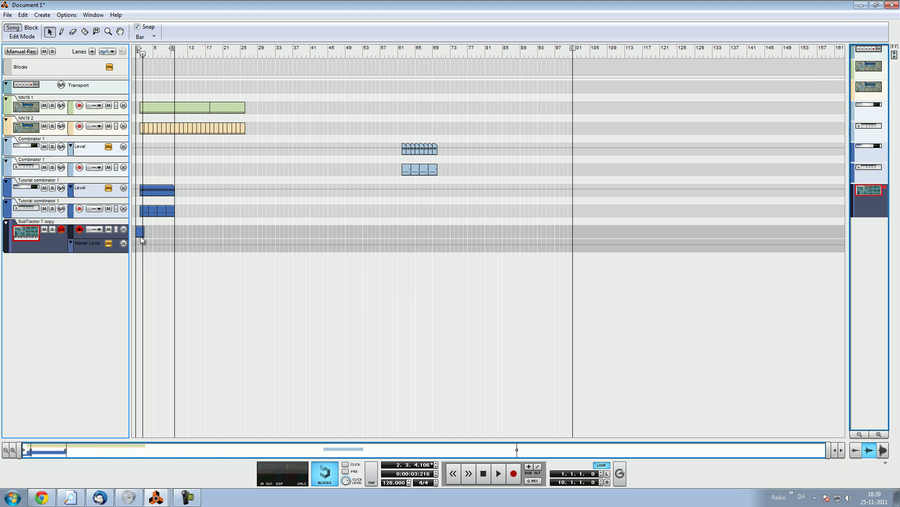
key(alt+Tab)
right_click(45, 361)
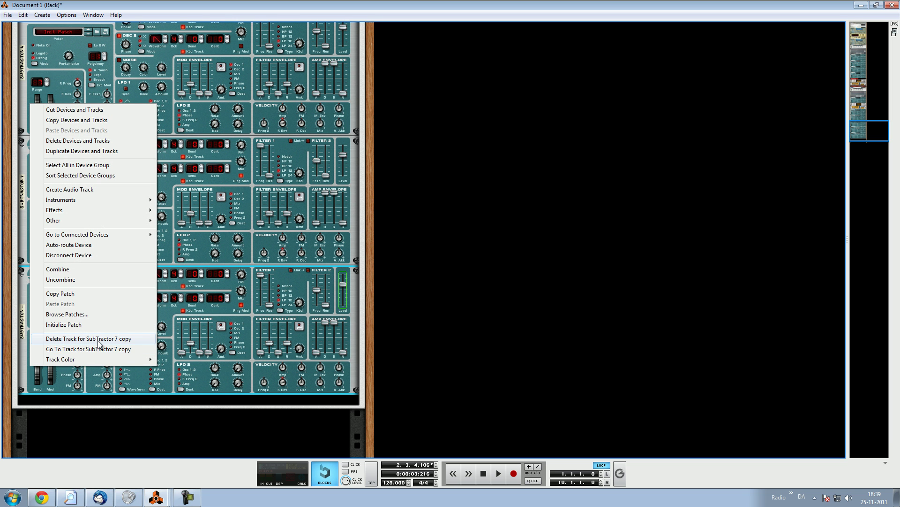
click(98, 348)
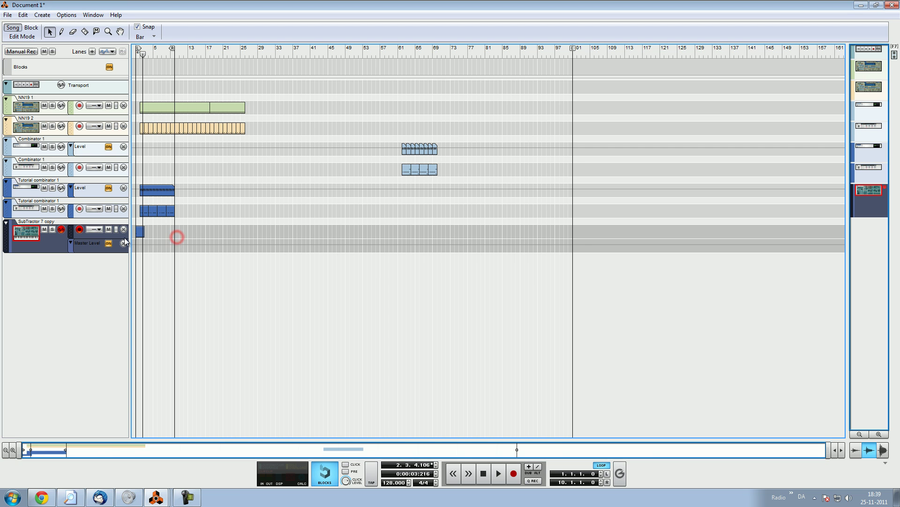
Draw a one-bar Master Level automation clip at bar 1 with a point of value 0 at 1.2.4.0, and play it.
double_click(141, 231)
click(22, 37)
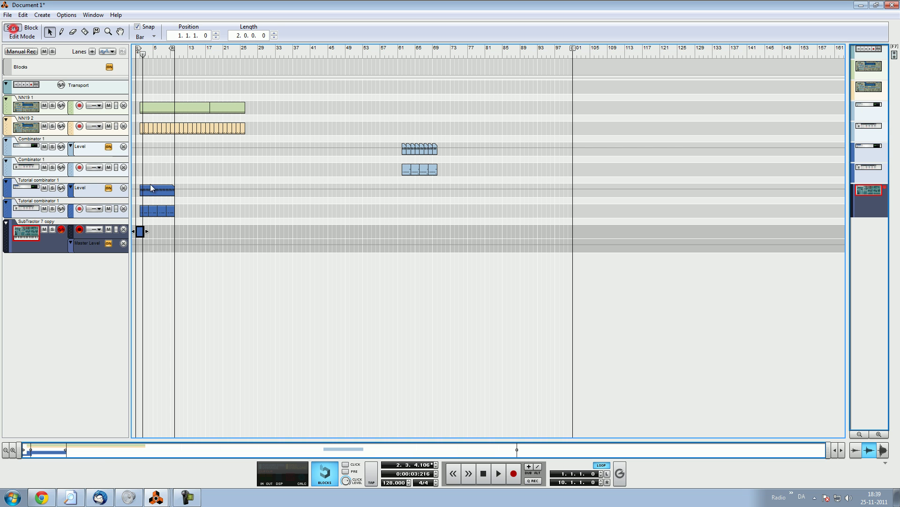
click(62, 31)
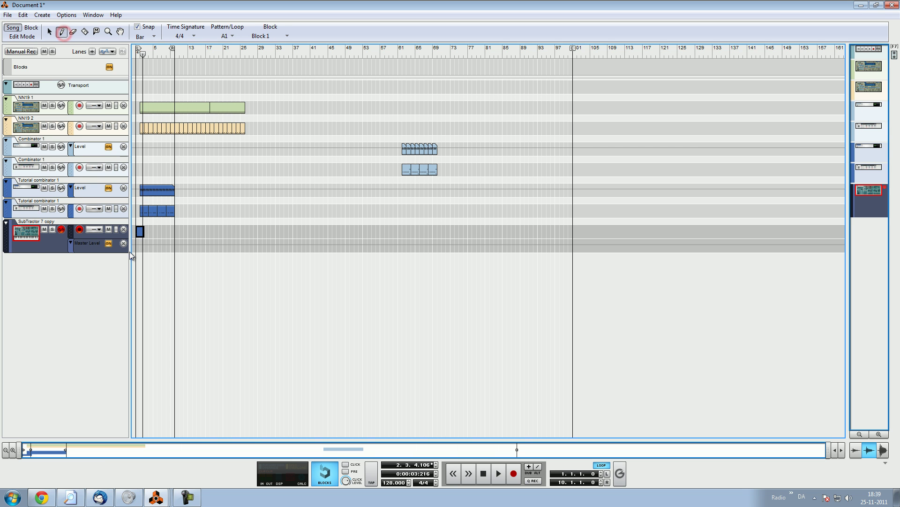
click(139, 245)
click(139, 291)
key(KP_0)
key(space)
click(49, 32)
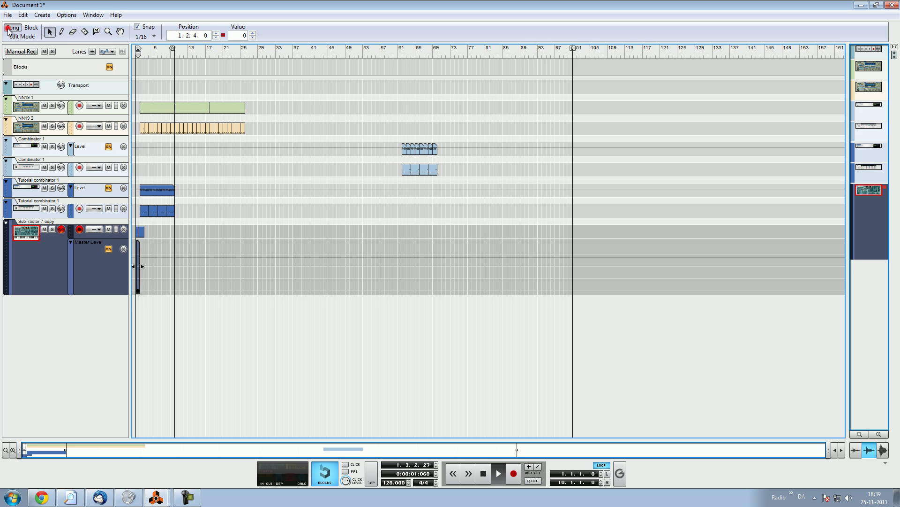
click(218, 178)
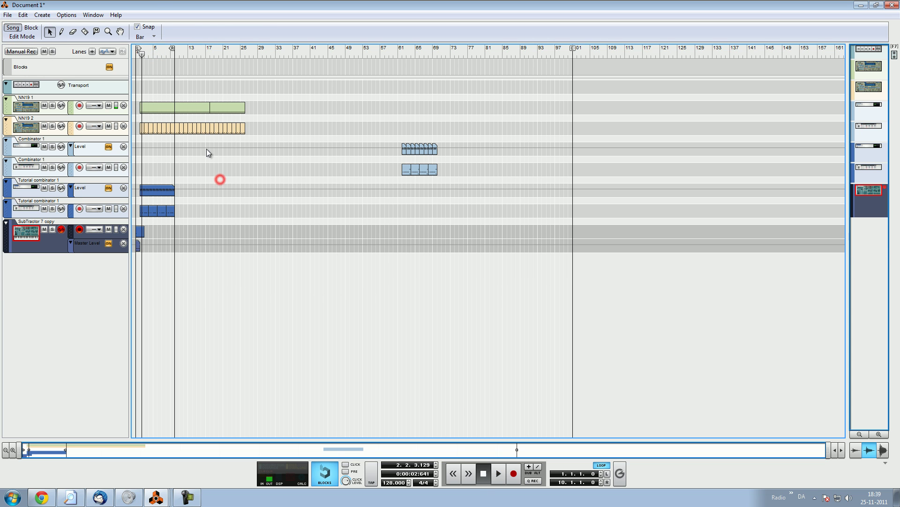
Set the song position to bar 2 and create a sequencer track for SubTractor 5 copy in the rack.
click(141, 54)
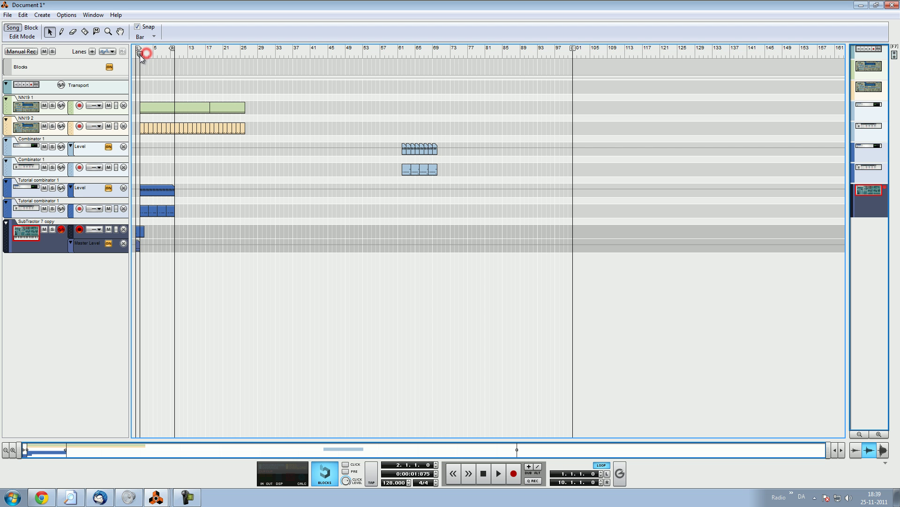
click(16, 207)
click(16, 207)
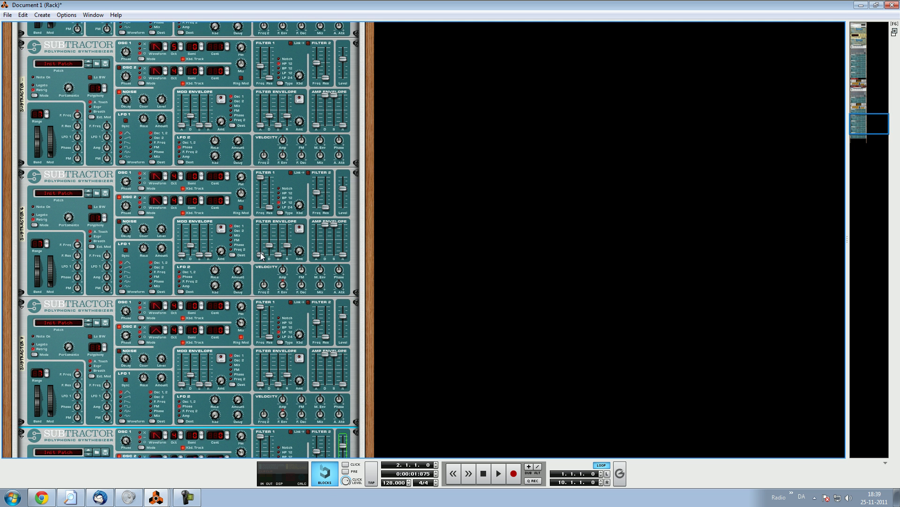
scroll(258, 260, up, 1)
scroll(178, 259, down, 2)
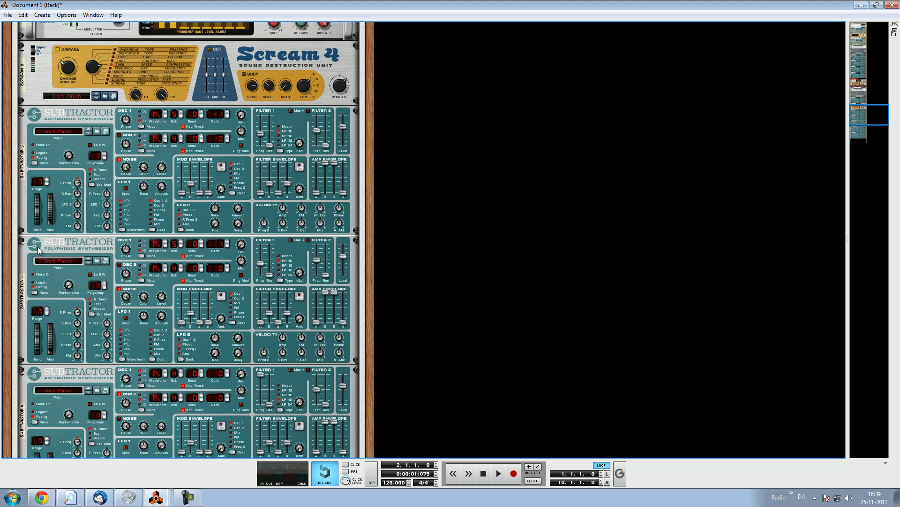
right_click(22, 275)
click(69, 238)
click(231, 254)
Copy the note clip and the Master Level automation clip from SubTractor 7 copy to the SubTractor 5 copy track.
key(F6)
key(F7)
key(F6)
key(F7)
click(162, 229)
drag(146, 236, 136, 272)
click(190, 265)
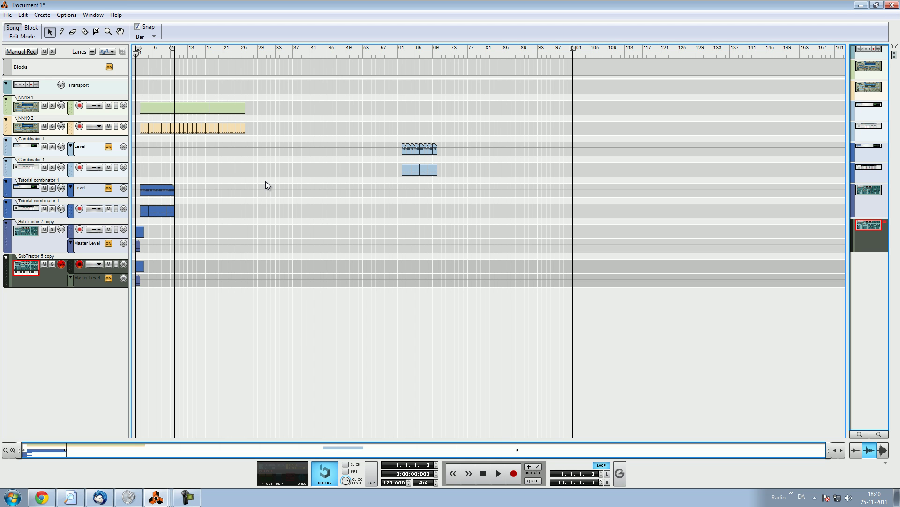
Play the arrangement from bar 1 to hear the layered intro leading into the loop, and stop playback.
key(space)
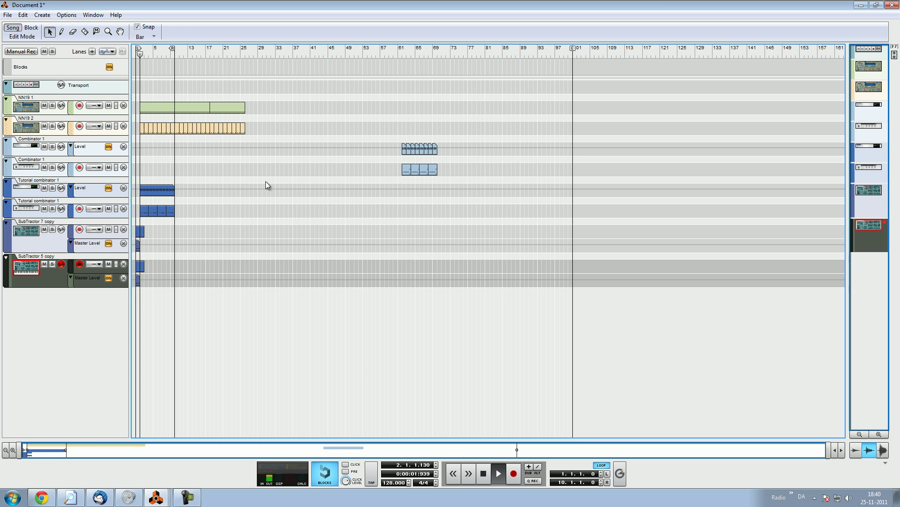
click(236, 168)
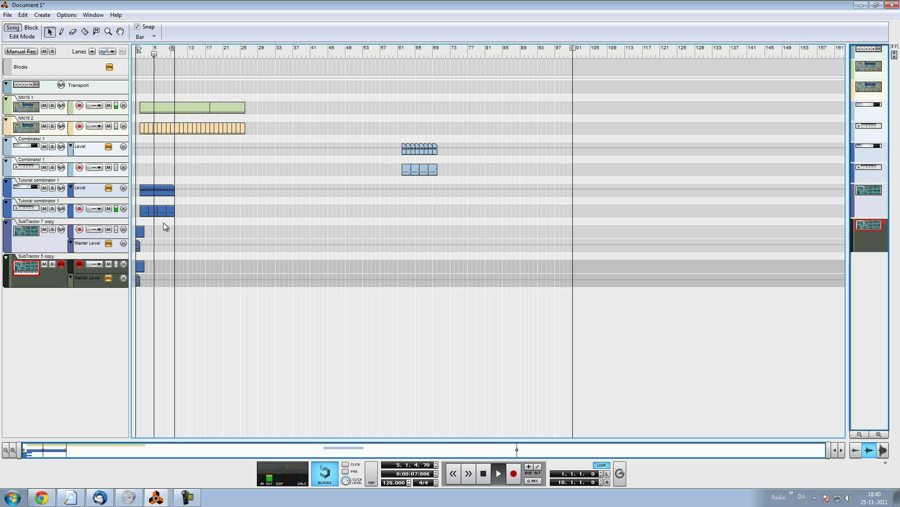
click(174, 180)
key(space)
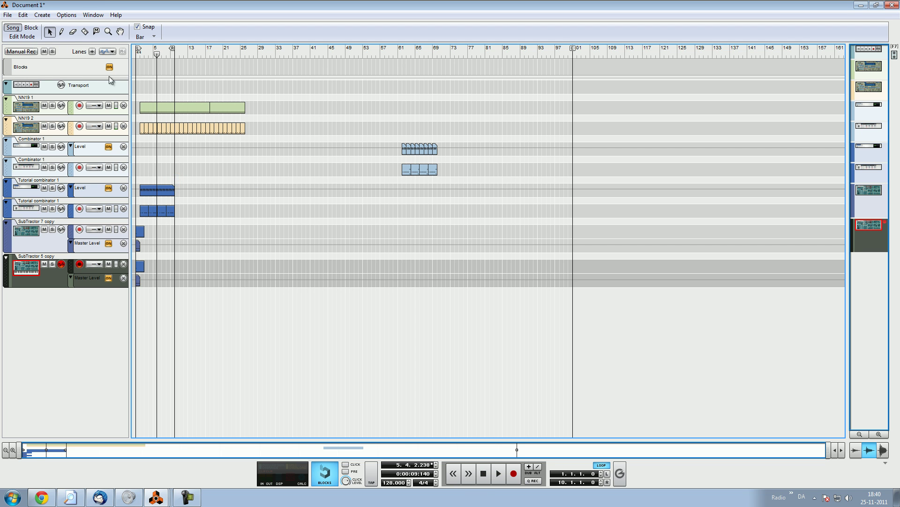
Move the right loop locator to bar 164 and the song end marker just past it, and return the song position to bar 1.
drag(173, 48, 844, 49)
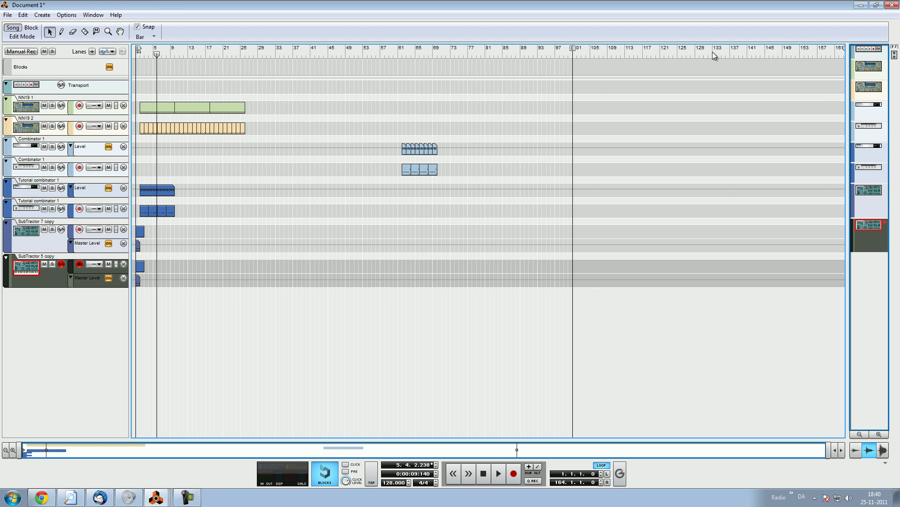
mouse_move(580, 52)
mouse_down()
mouse_move(794, 86)
mouse_move(837, 51)
mouse_up()
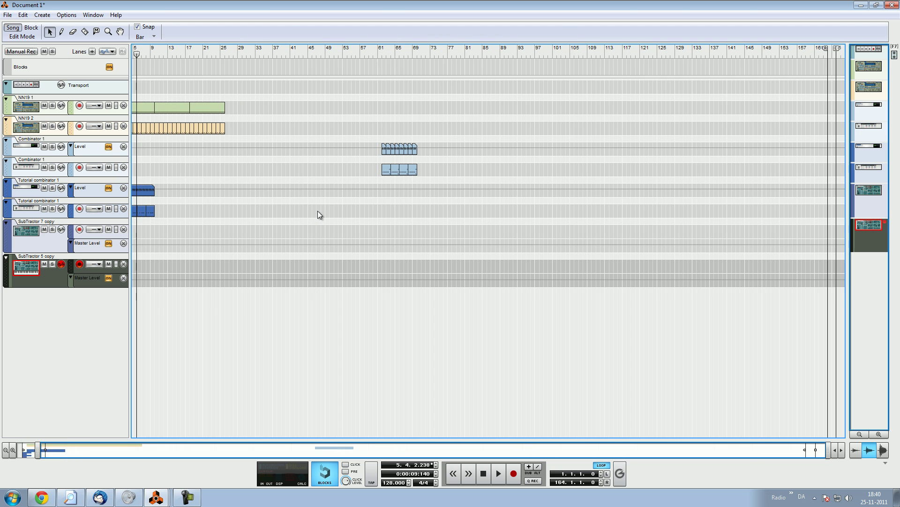
click(206, 58)
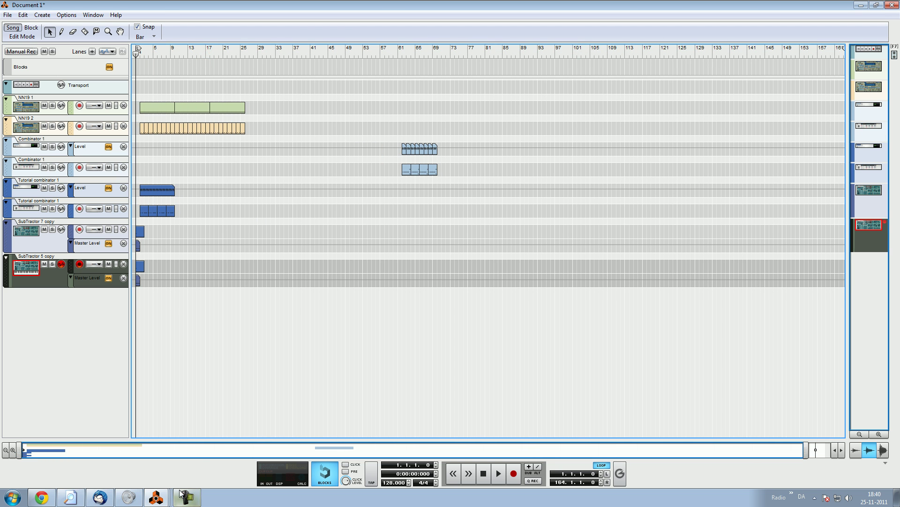
Hide the Tutorial combinator's devices and create a new Combinator below it in the rack.
click(155, 476)
scroll(834, 233, up, 3)
drag(877, 107, 872, 91)
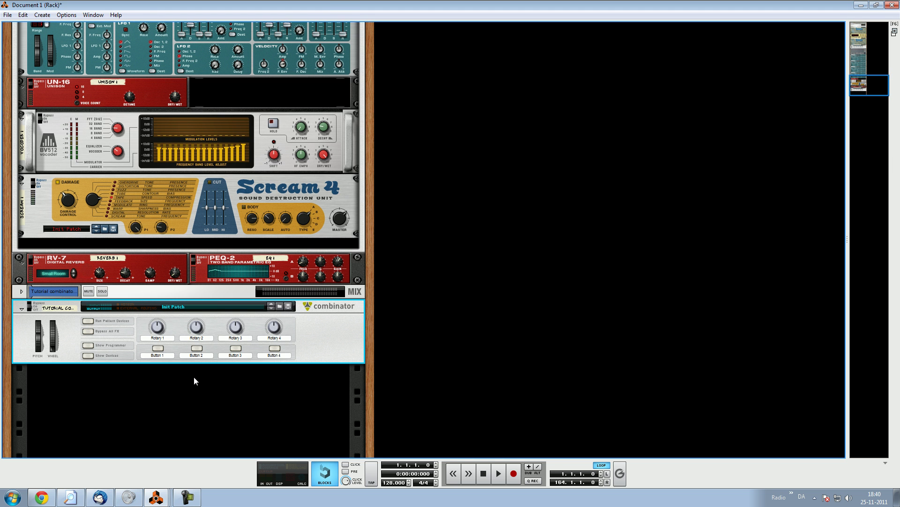
right_click(171, 398)
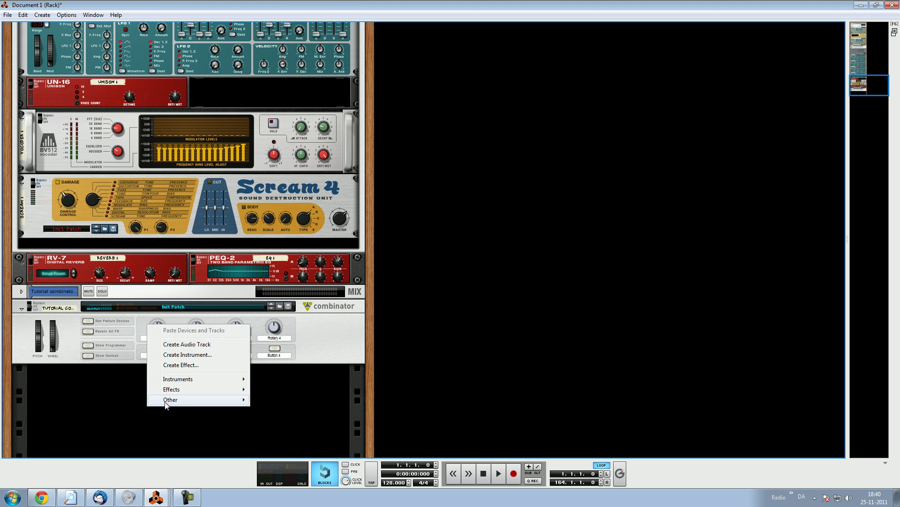
click(184, 399)
click(322, 399)
scroll(178, 387, down, 2)
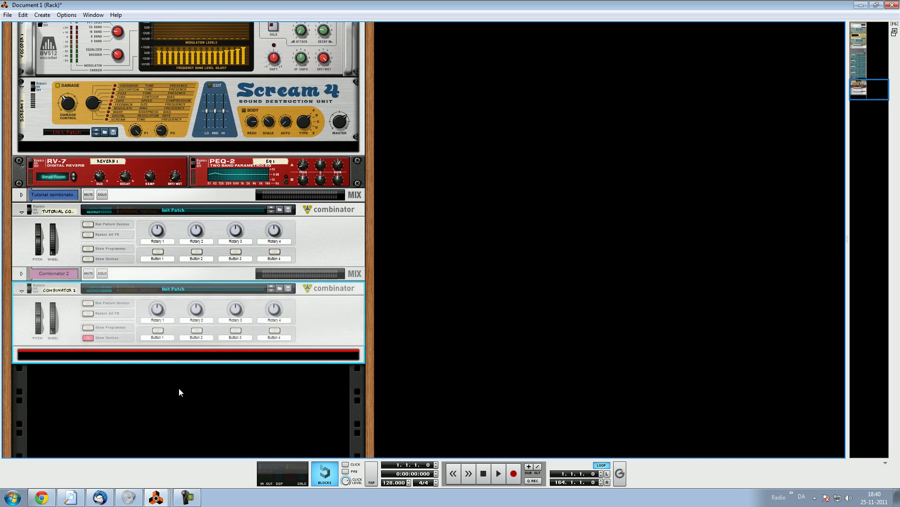
Open the choice of instruments to add inside Combinator 2.
right_click(167, 353)
click(247, 161)
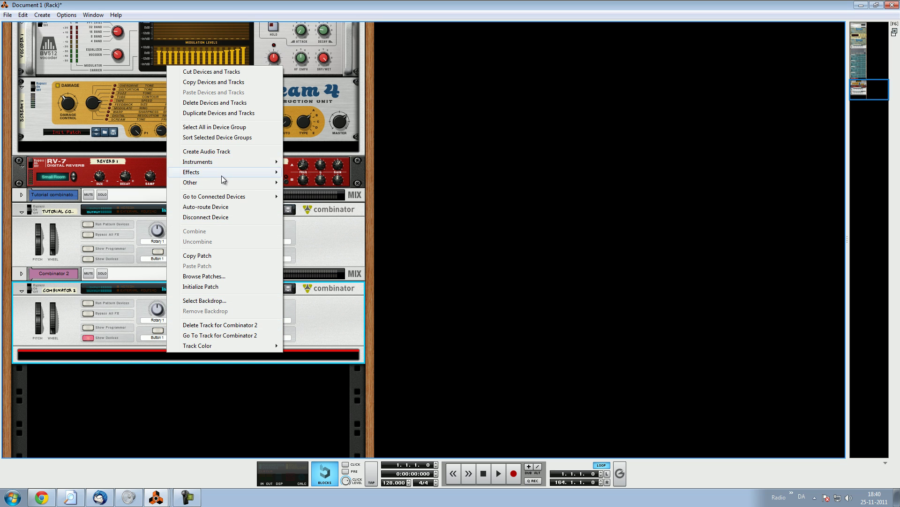
Add a 14-channel mixer and a Thor Polysonic Synthesizer inside Combinator 2, with Thor's programmer unfolded.
mouse_move(218, 182)
click(337, 211)
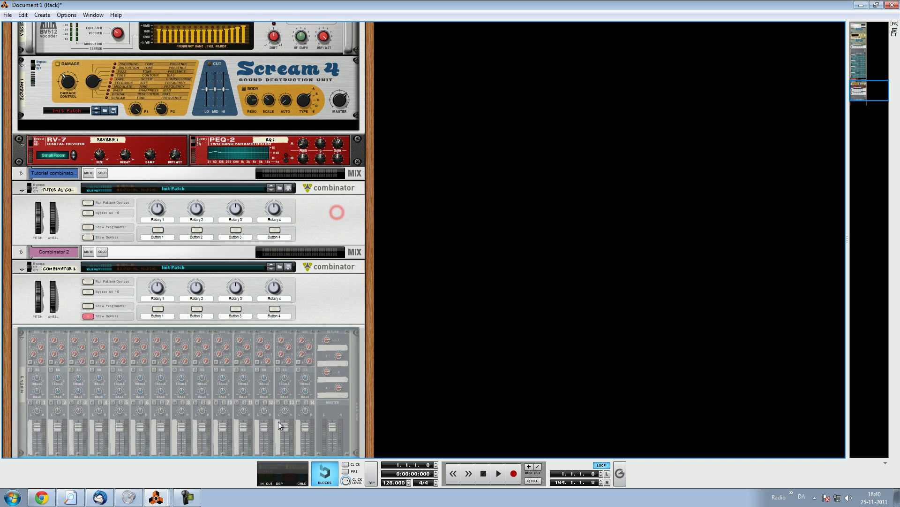
right_click(130, 355)
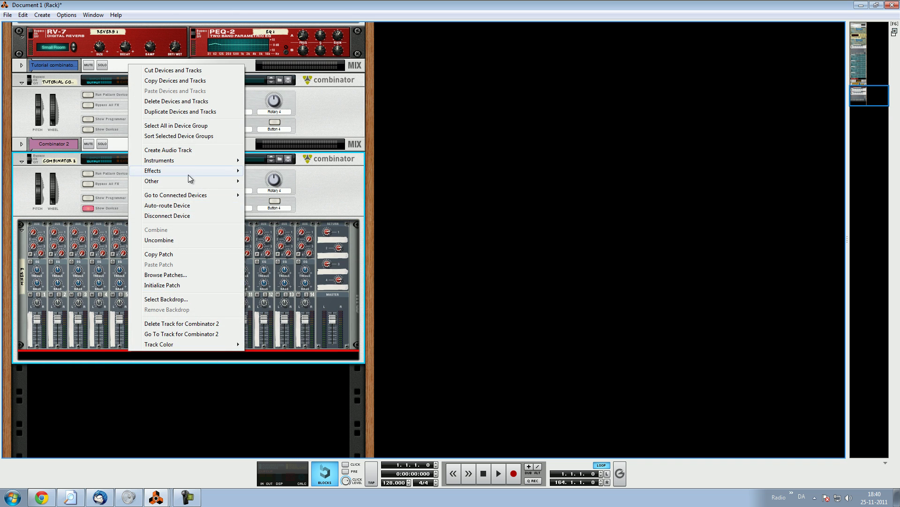
mouse_move(195, 163)
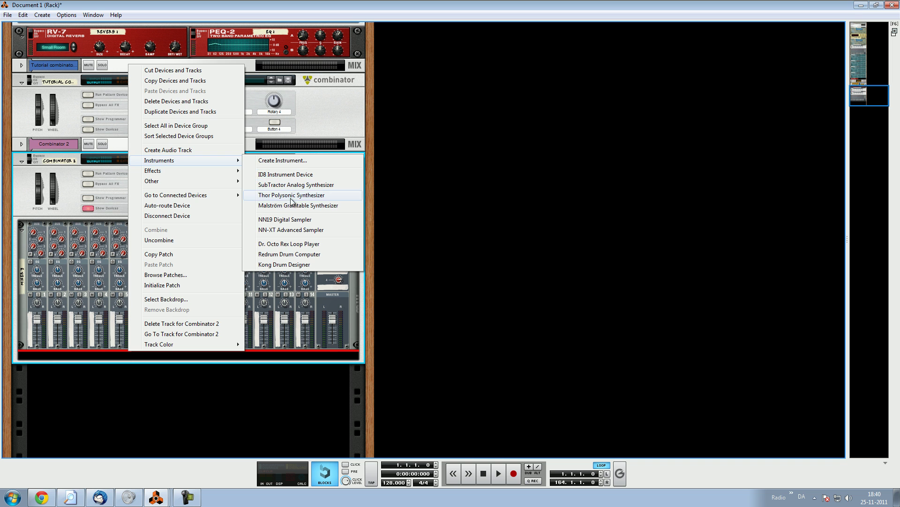
click(291, 196)
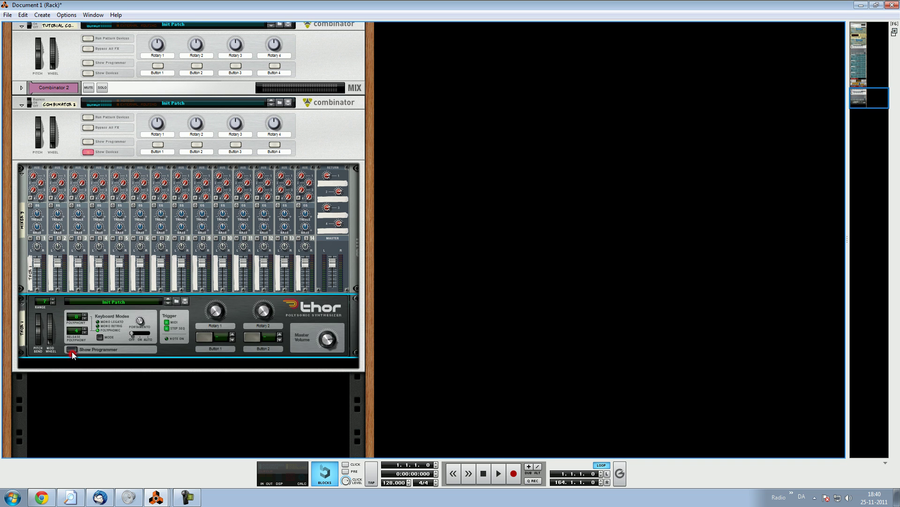
click(72, 349)
Raise Thor's filter 1 frequency to 21.6 kHz and change oscillator 1 to a Multi Oscillator.
click(45, 237)
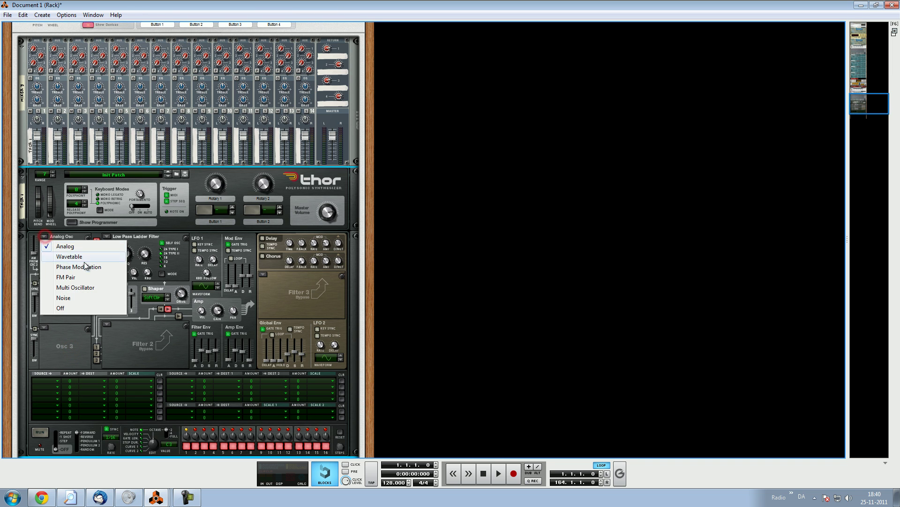
click(42, 237)
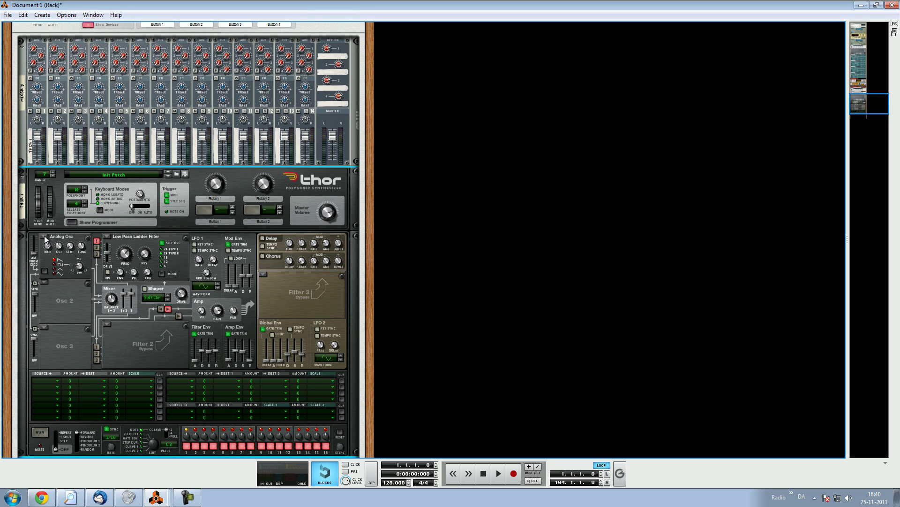
scroll(44, 235, down, 1)
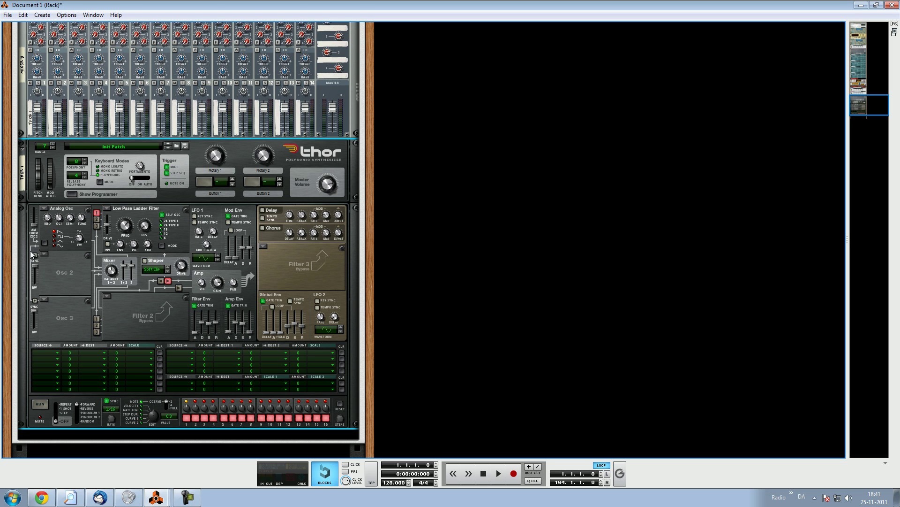
drag(125, 229, 126, 213)
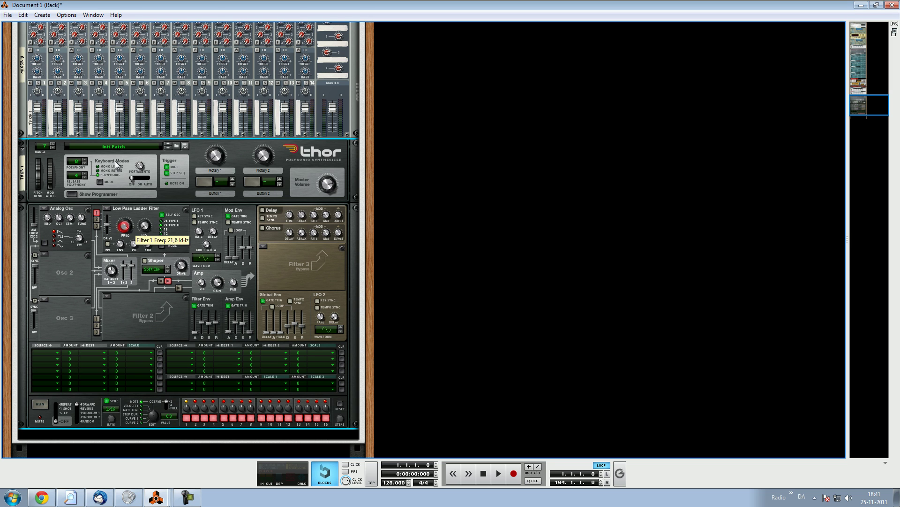
click(61, 208)
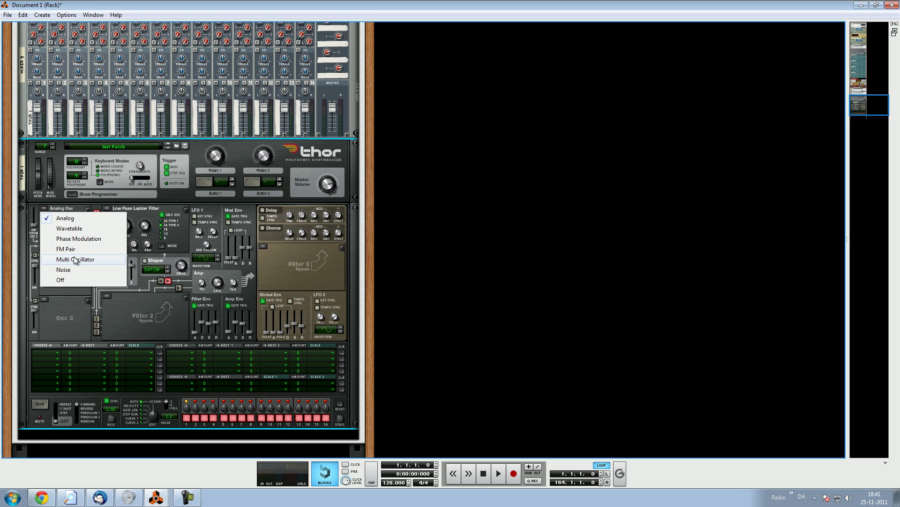
click(76, 260)
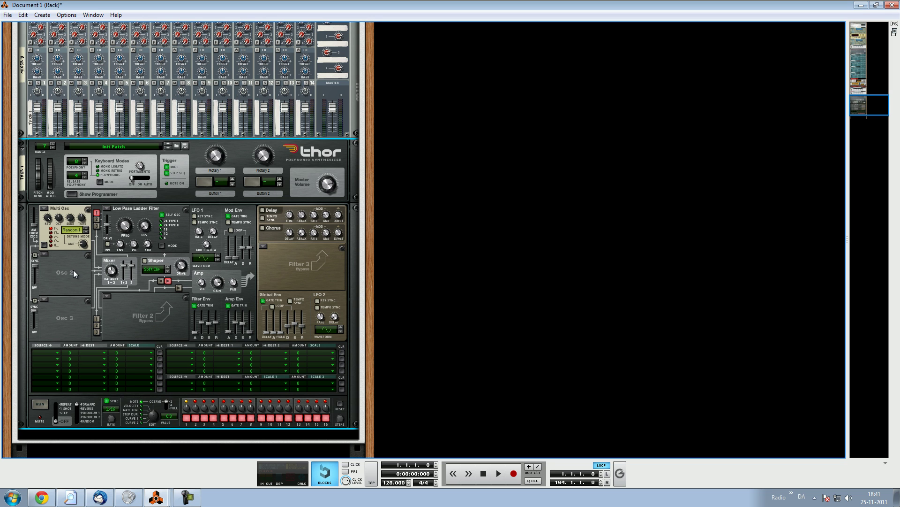
Raise the amp envelope's decay and sustain in Thor and turn off the filter envelope's gate trigger.
drag(236, 325, 243, 303)
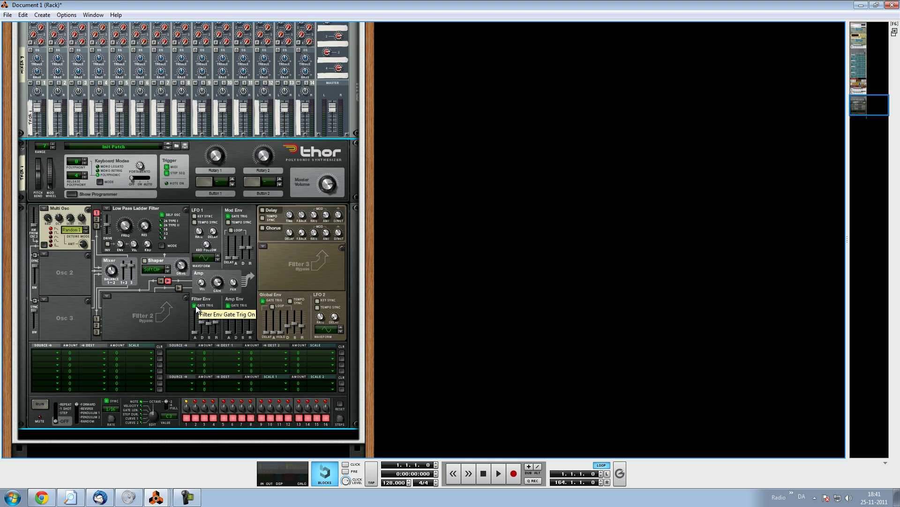
click(195, 306)
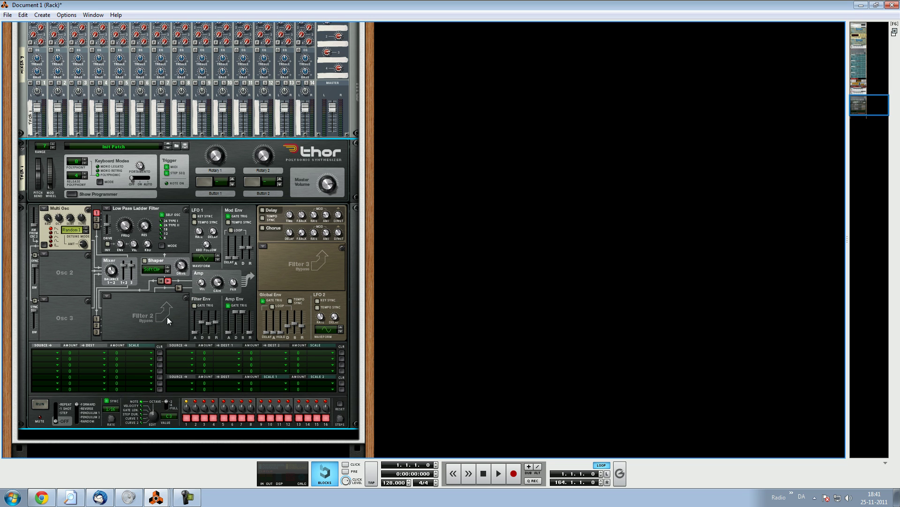
drag(128, 222, 126, 248)
scroll(42, 201, down, 2)
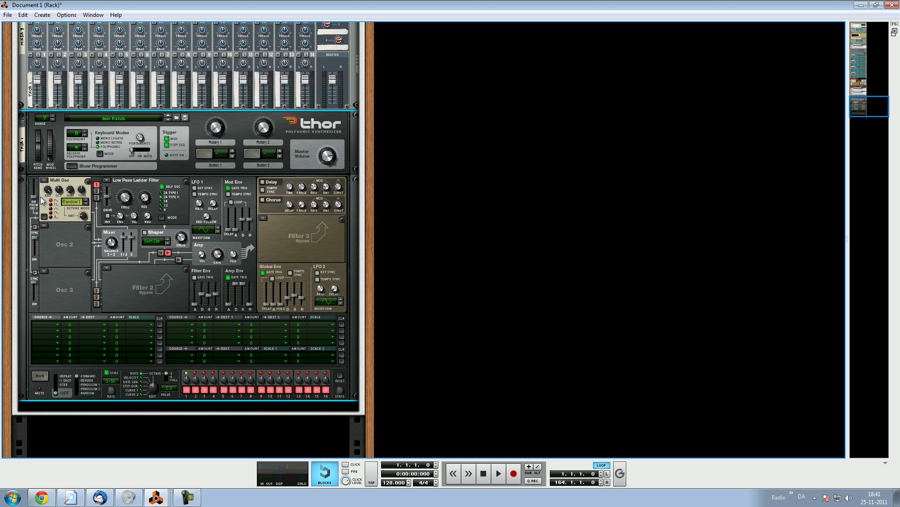
Raise Thor's polyphony and release polyphony, and try different waveforms for oscillator 1.
mouse_move(78, 135)
mouse_down()
mouse_move(75, 123)
mouse_move(76, 147)
mouse_up()
click(86, 131)
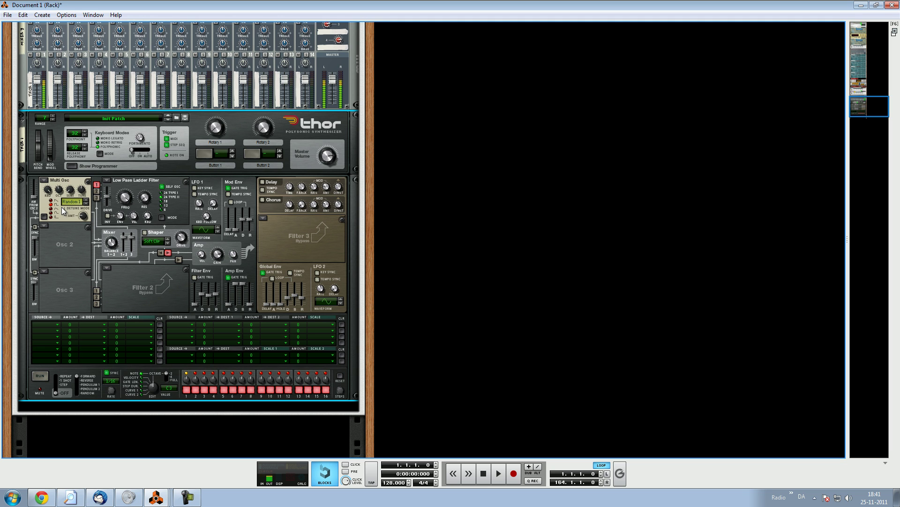
click(55, 209)
click(58, 213)
click(55, 202)
Add a Multi Oscillator as Thor's oscillator 2 and adjust the tuning and detune amounts of both oscillators.
click(46, 225)
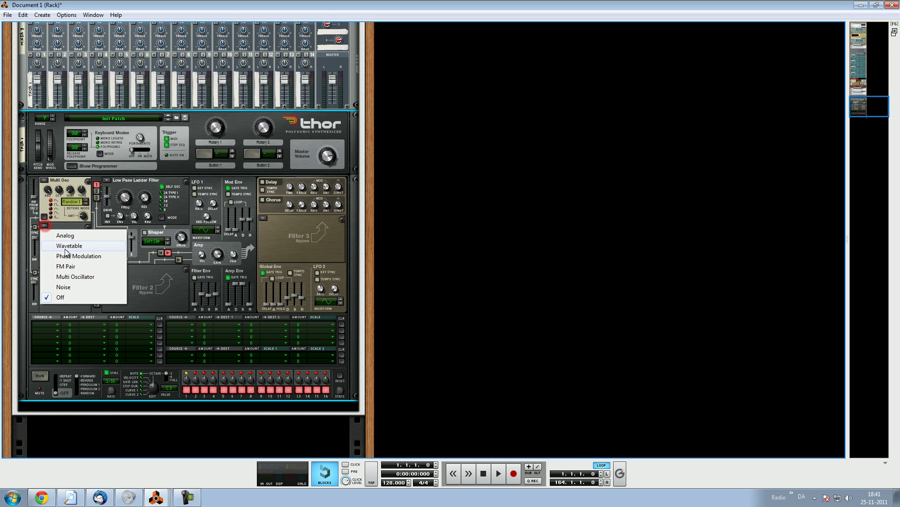
click(72, 274)
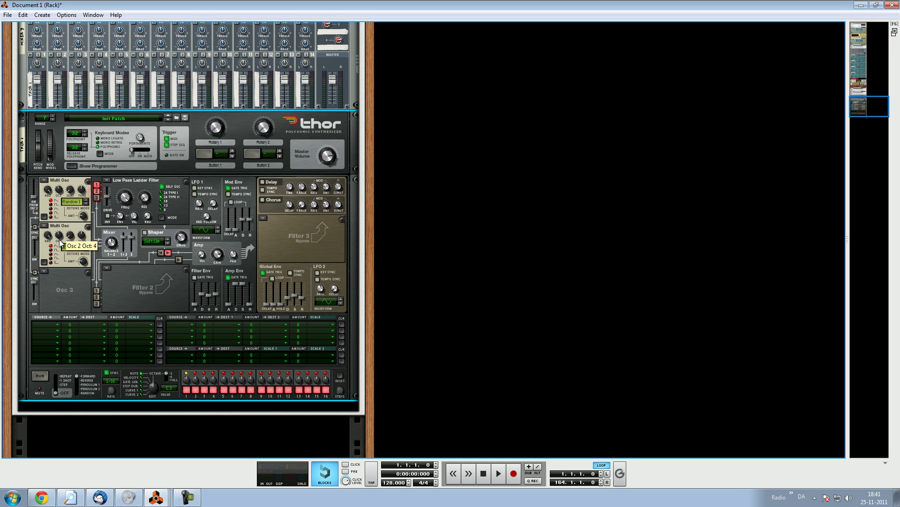
click(84, 234)
drag(82, 190, 80, 202)
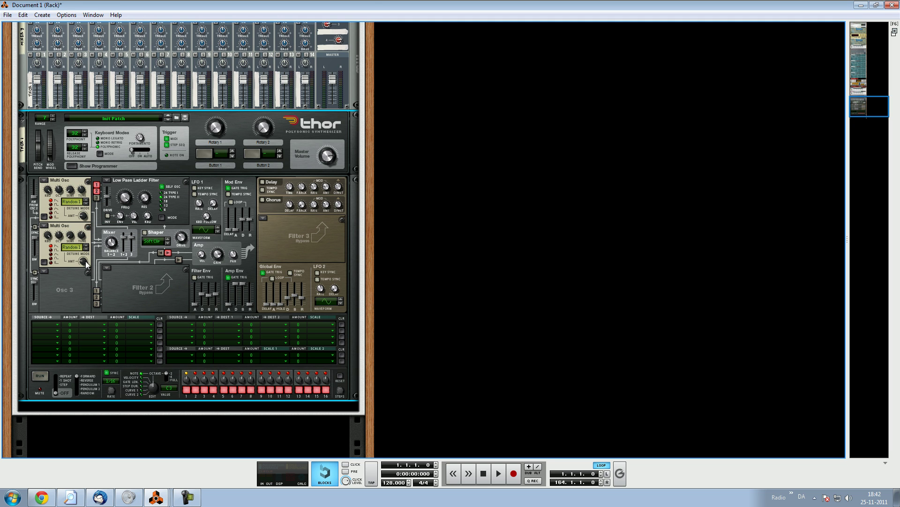
drag(86, 216, 88, 216)
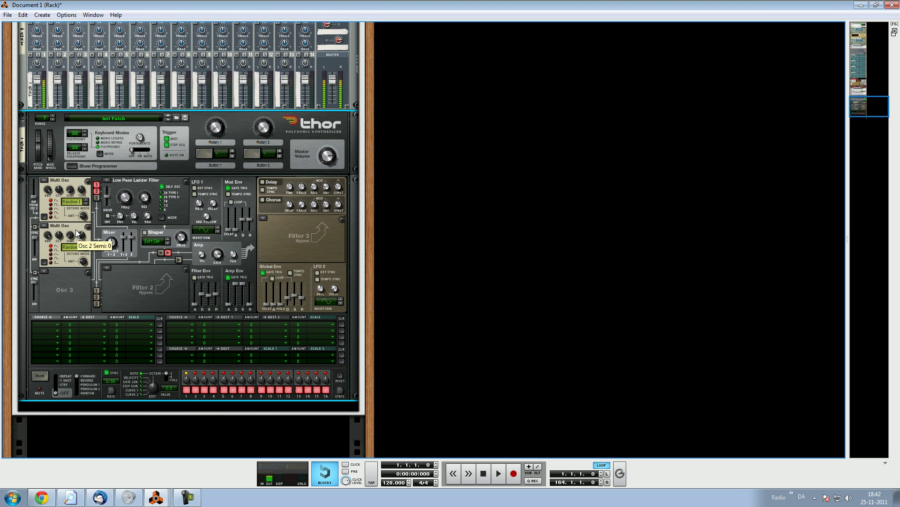
Duplicate the Thor synthesizer and cable the copy's audio outputs into channel 2 of the Combinator's mixer.
right_click(21, 351)
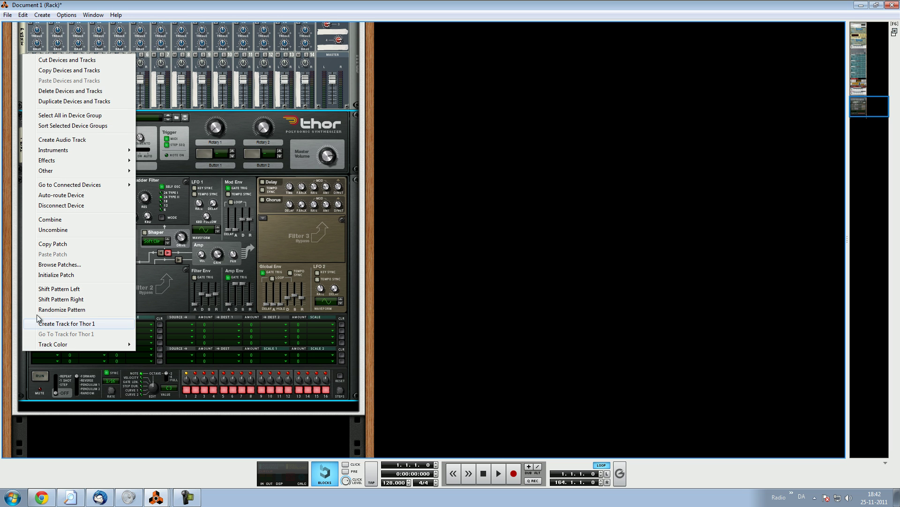
click(63, 103)
drag(331, 183, 54, 123)
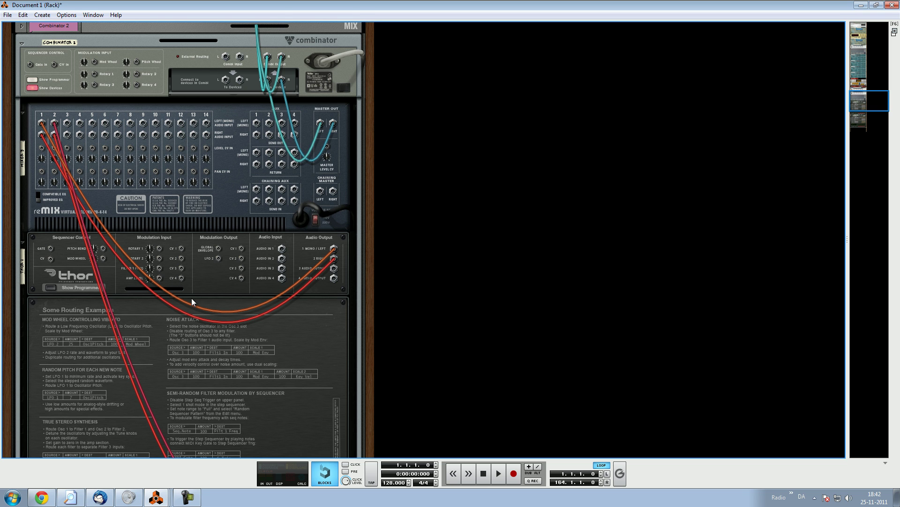
mouse_move(52, 125)
mouse_down()
mouse_move(43, 136)
mouse_move(55, 125)
mouse_up()
key(Tab)
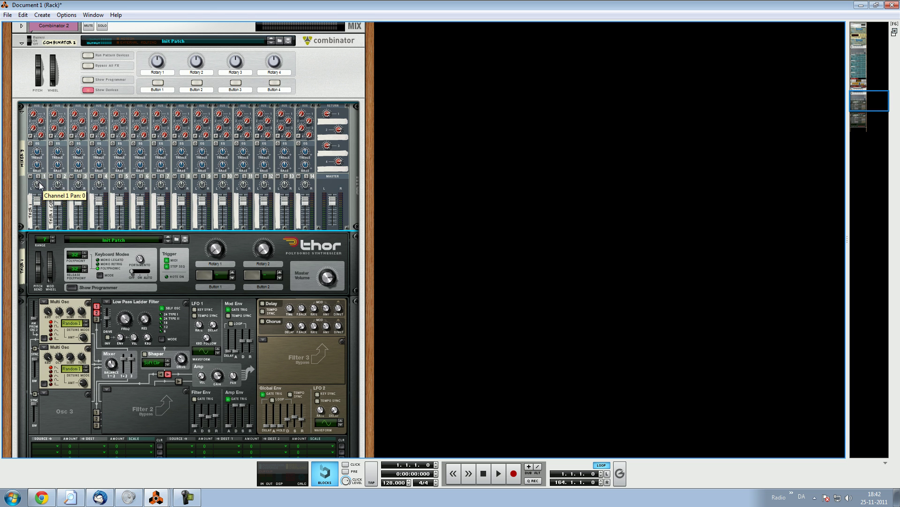
Adjust the panning of mixer channels 1 and 2 and set the mixer's master level to 74.
click(60, 187)
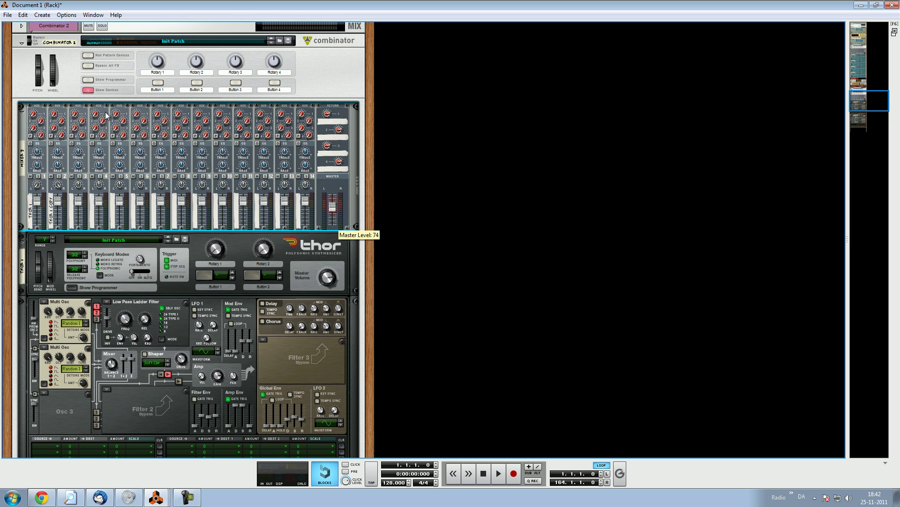
right_click(26, 106)
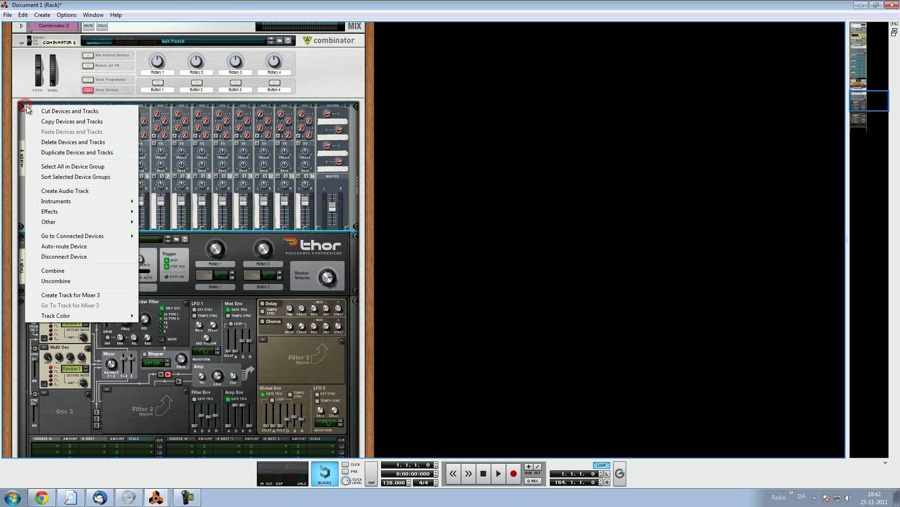
click(331, 88)
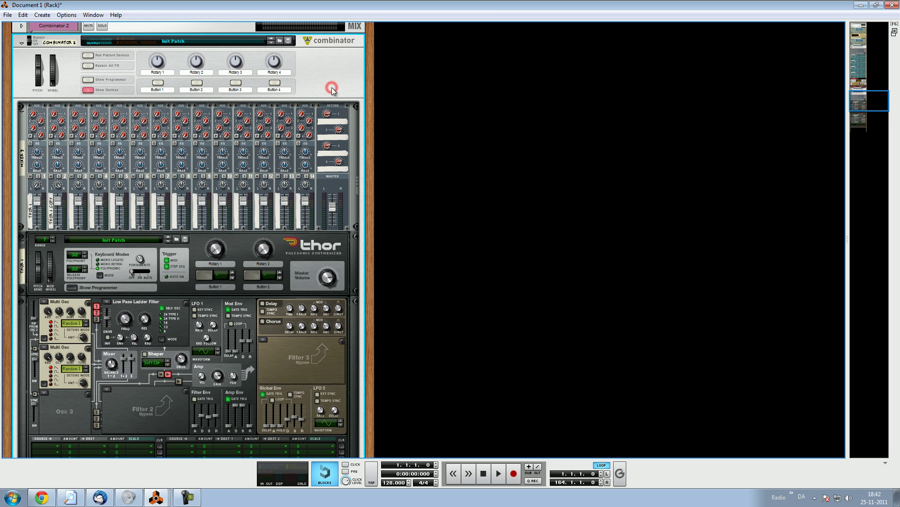
Add two RV7000 Advanced Reverb units to the mixer and raise channel 1's Aux 1 send to about 39.
scroll(125, 145, down, 3)
scroll(123, 147, up, 3)
right_click(21, 214)
right_click(21, 201)
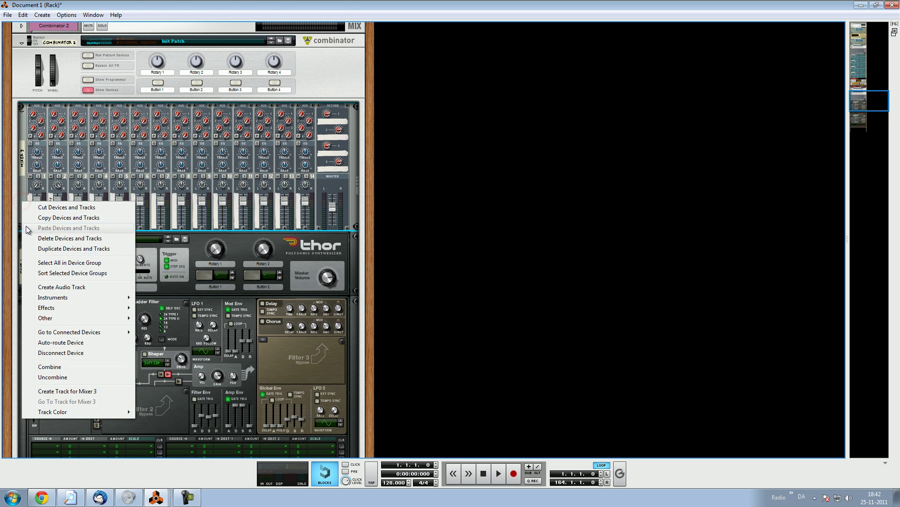
mouse_move(84, 309)
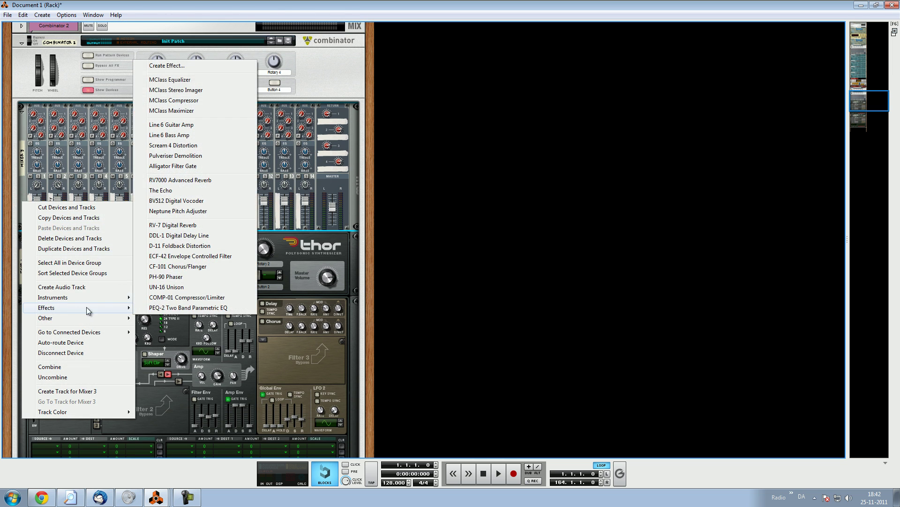
click(209, 182)
right_click(20, 219)
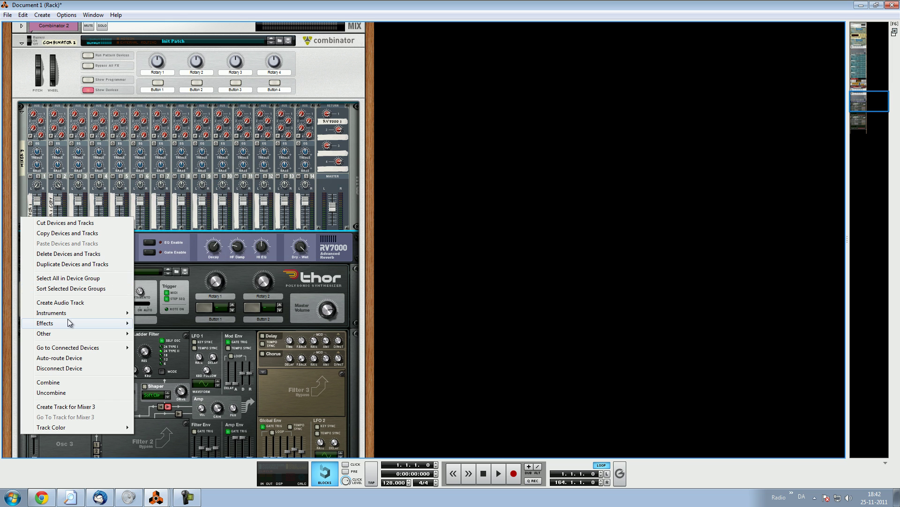
mouse_move(66, 322)
click(218, 196)
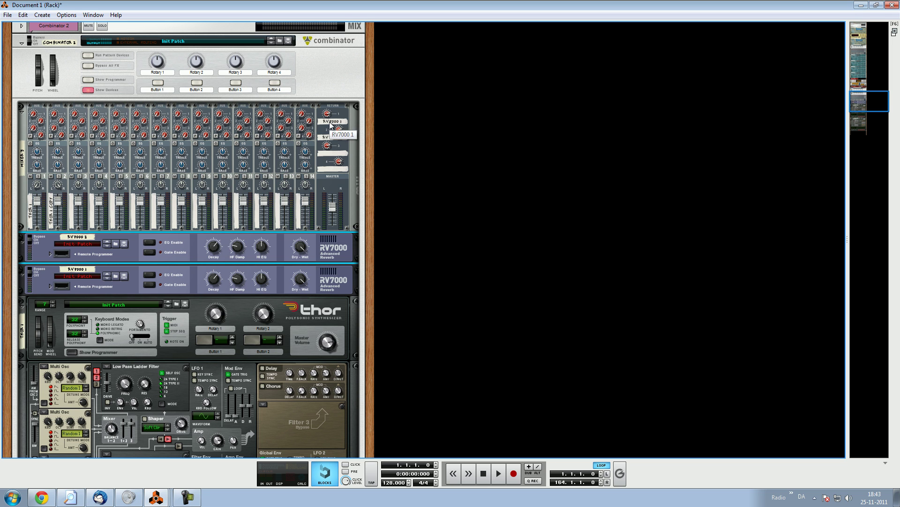
click(36, 116)
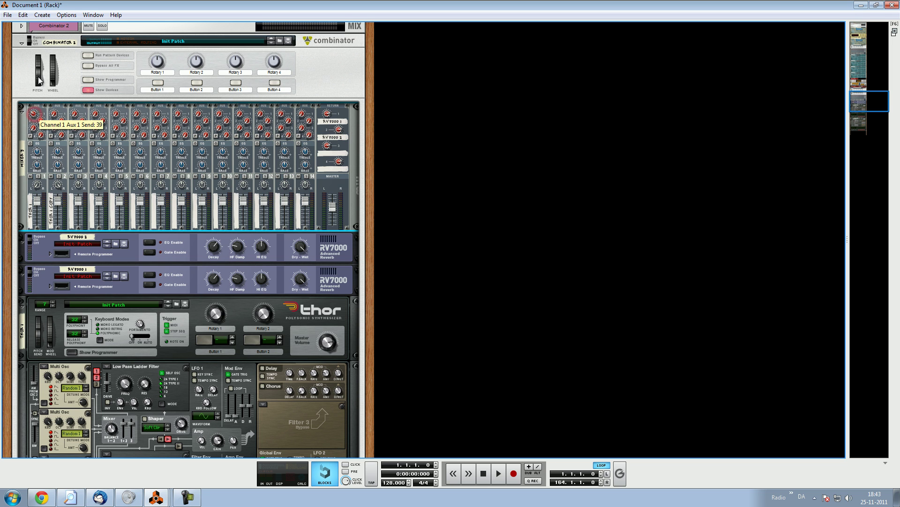
Unfold the second RV7000's remote programmer, choose the Arena algorithm and increase the room size.
click(49, 254)
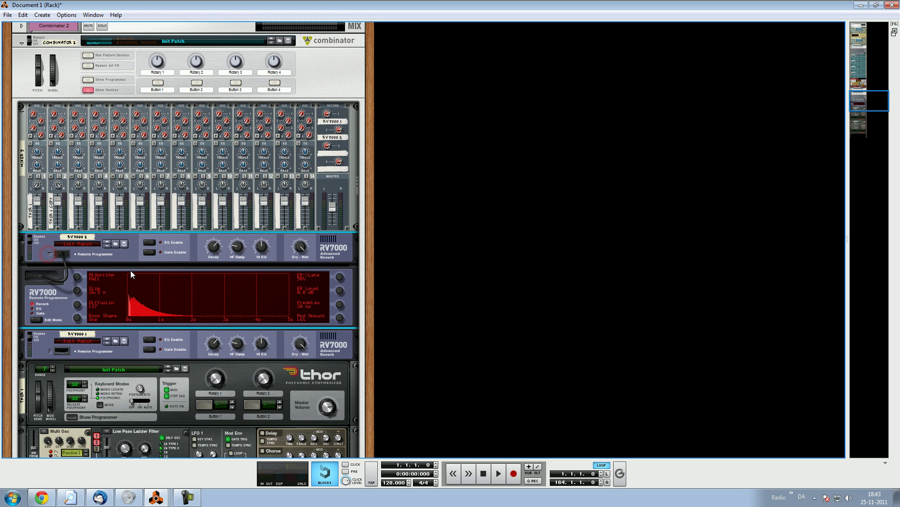
click(78, 279)
drag(77, 292, 82, 224)
drag(78, 327, 77, 343)
drag(340, 276, 345, 290)
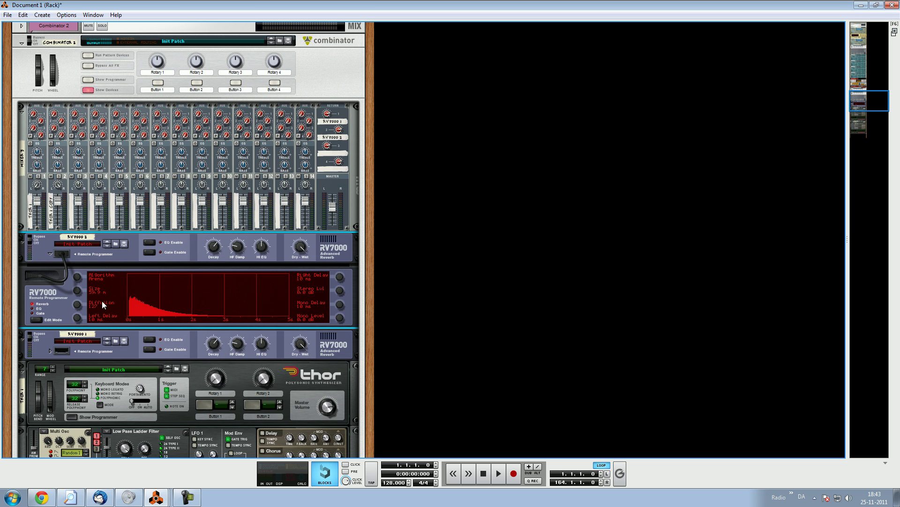
Set the second RV7000's HF Damp to 10 and adjust its Hi EQ, stereo level and mono level.
click(243, 248)
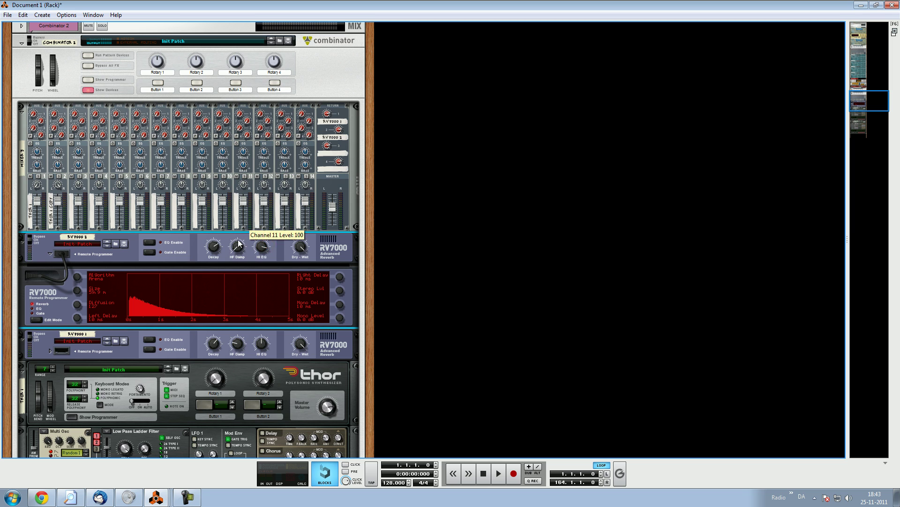
click(238, 248)
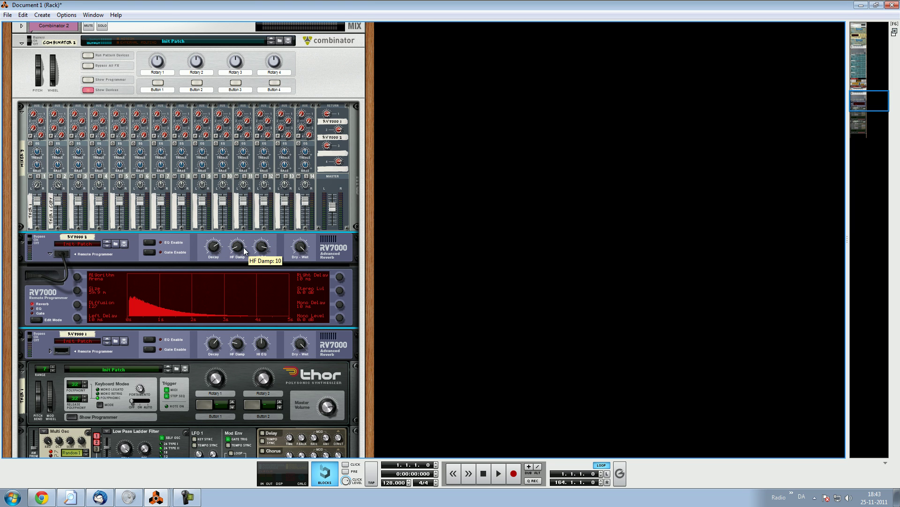
drag(265, 251, 266, 250)
click(265, 252)
drag(345, 319, 370, 420)
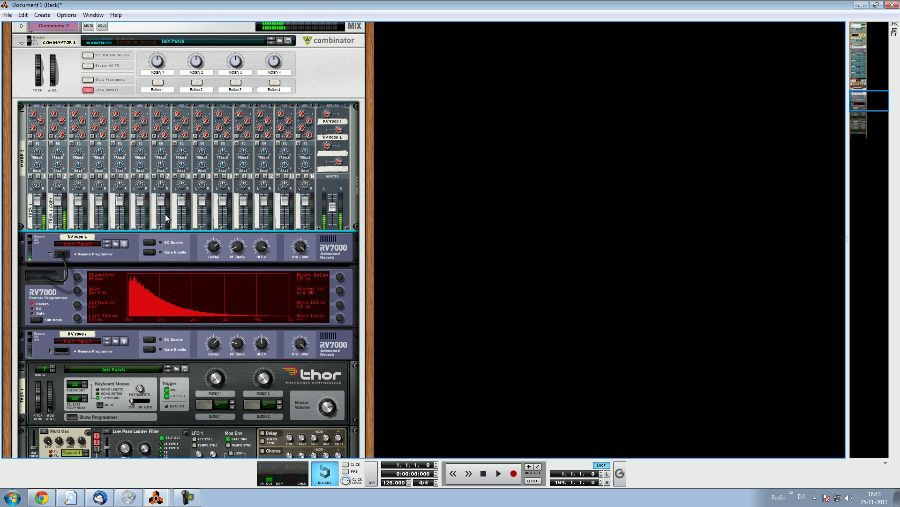
scroll(188, 309, down, 3)
scroll(194, 292, up, 3)
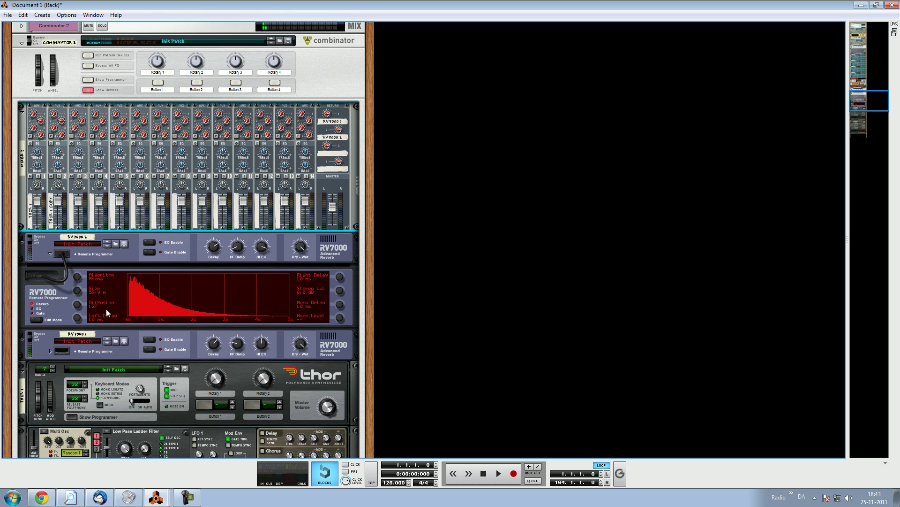
Unfold the remote programmer of the RV7000 1 reverb and choose the Multi Tap algorithm.
click(52, 352)
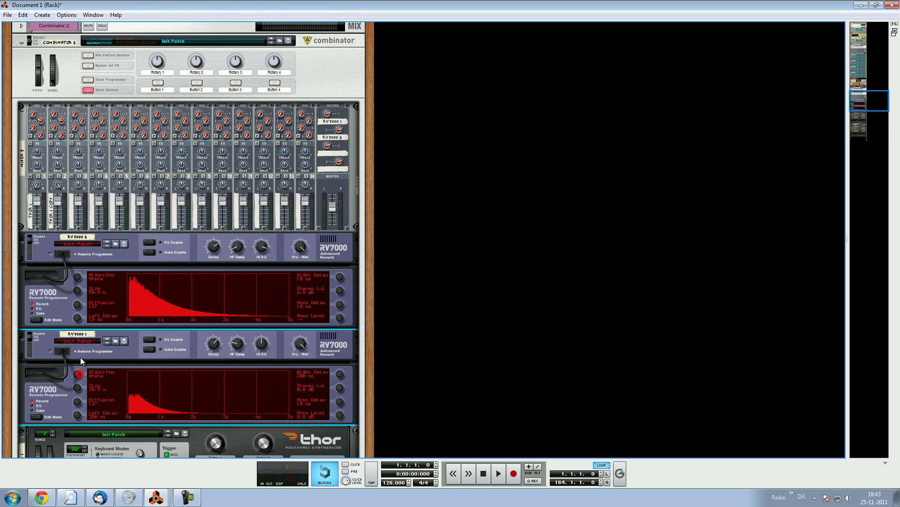
click(77, 388)
drag(75, 366, 106, 497)
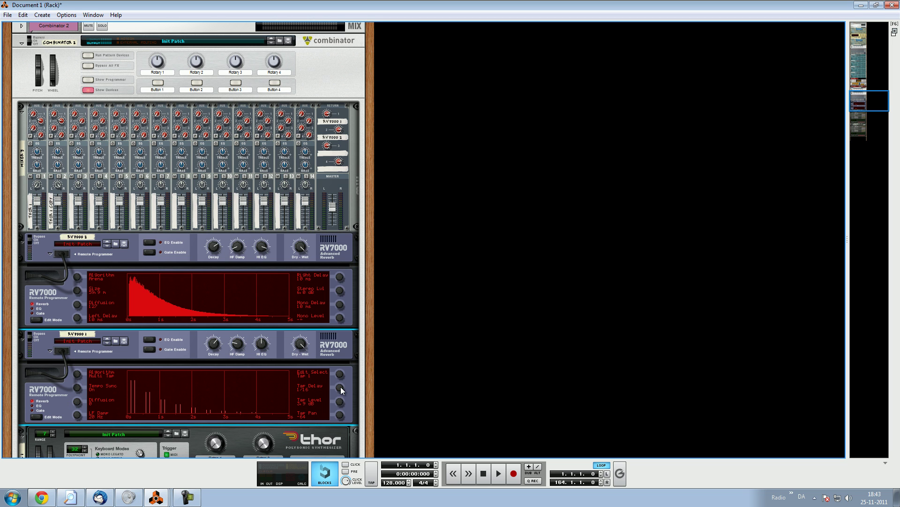
Adjust the tap delays on the RV7000 1, setting tap 1 to 2/16, and raise mixer channel 2's Aux 1 send to 32.
drag(344, 361, 346, 357)
drag(340, 388, 343, 377)
drag(54, 114, 53, 88)
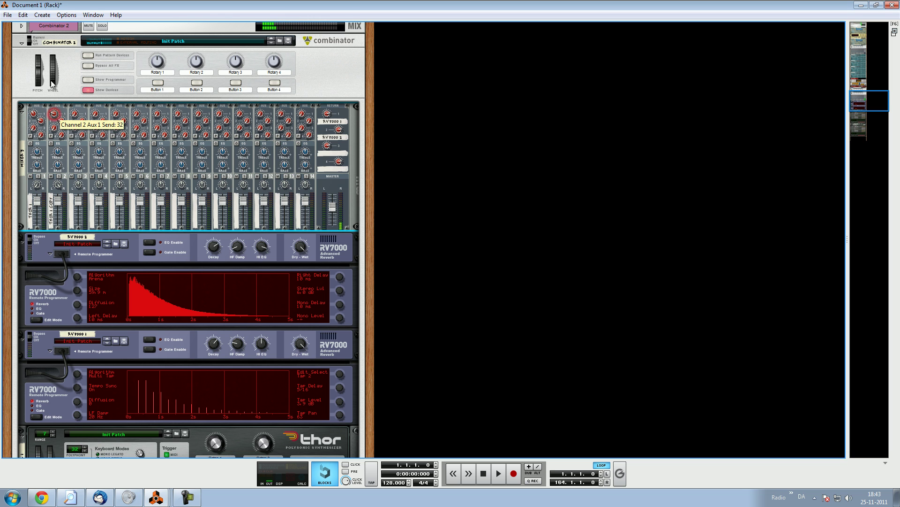
drag(339, 388, 341, 394)
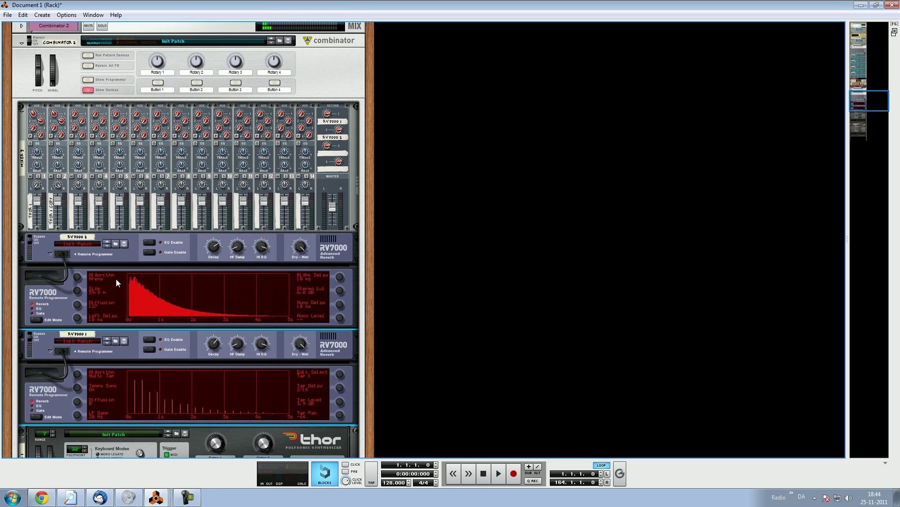
Cut the EQ Low Gain to -18.0 dB with EQ enabled on both RV7000s, and hide the Combinator's devices.
click(36, 308)
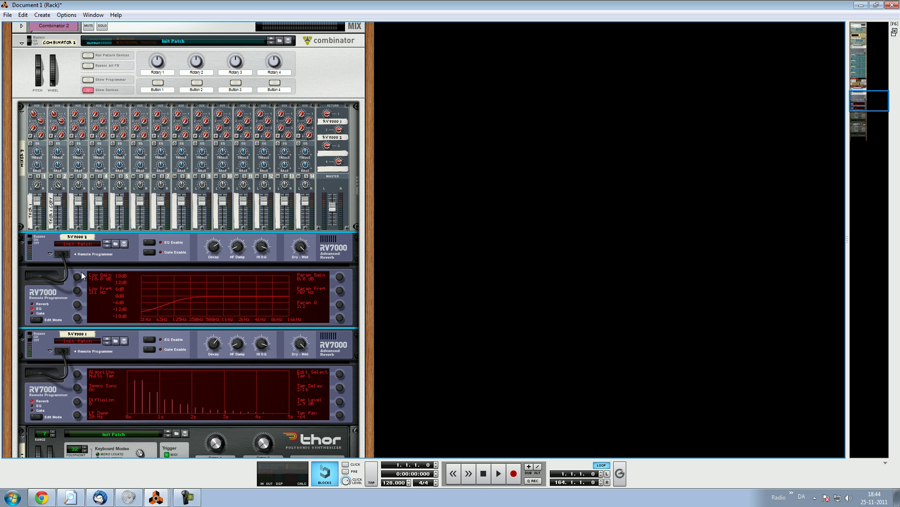
click(147, 243)
click(35, 406)
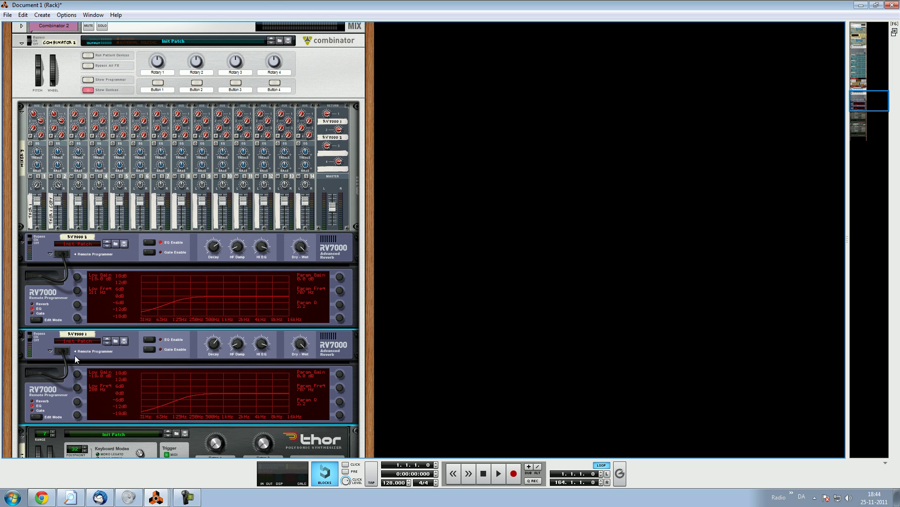
drag(77, 293, 108, 259)
click(152, 340)
click(88, 90)
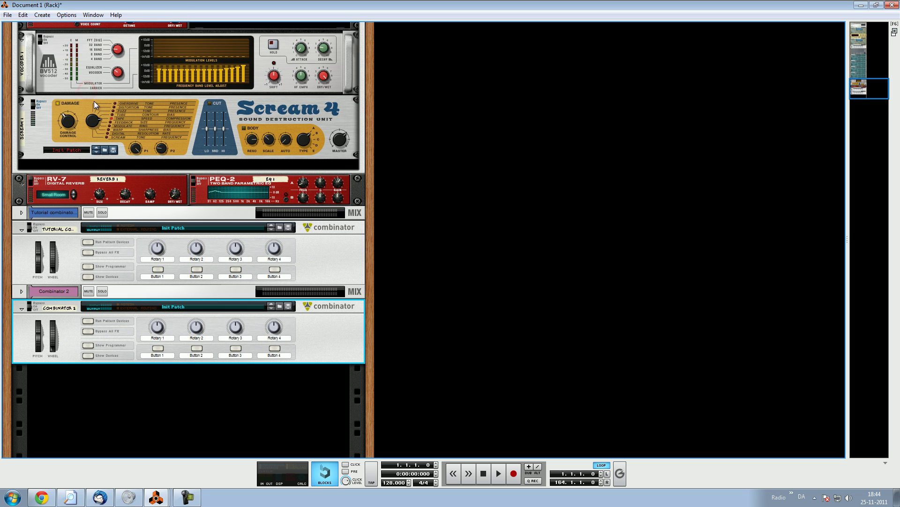
right_click(95, 413)
mouse_move(165, 398)
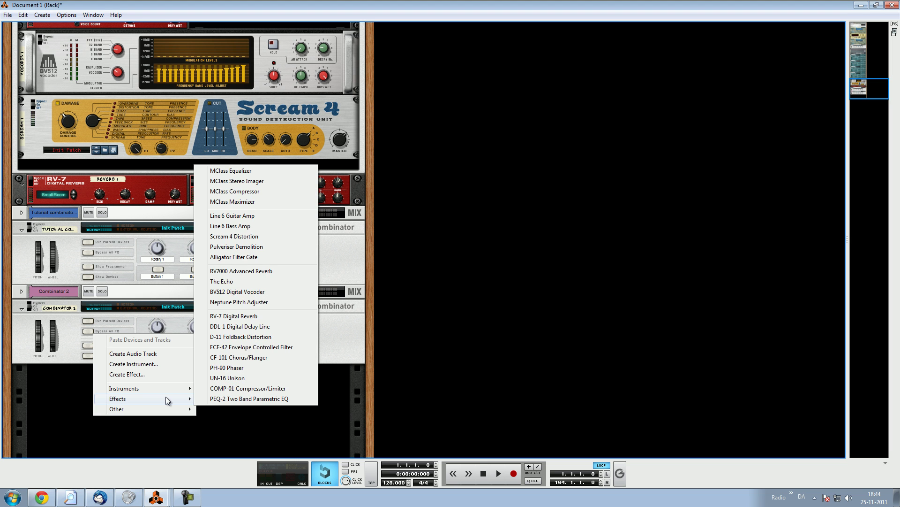
click(253, 399)
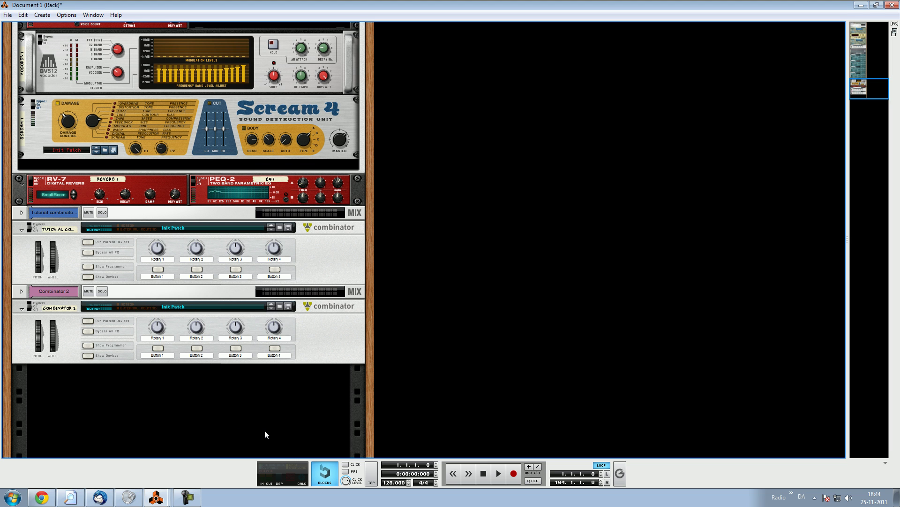
Show the sequencer and draw a two-bar clip at bar 2 on the Combinator 2 track.
key(F7)
click(219, 217)
click(143, 51)
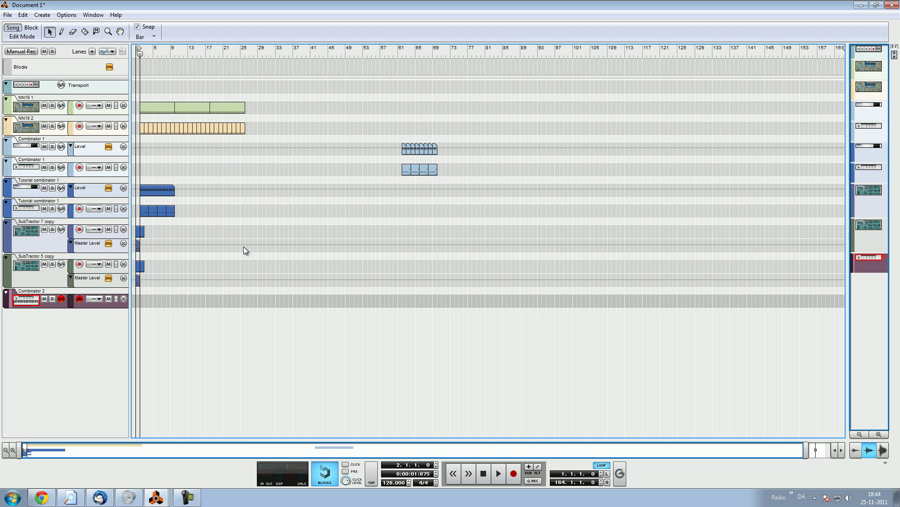
click(227, 241)
click(143, 50)
click(62, 31)
drag(141, 300, 147, 300)
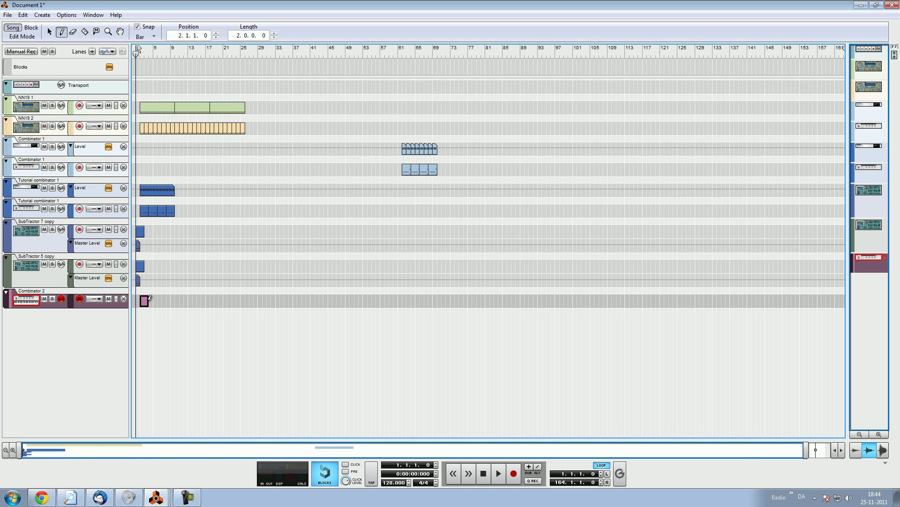
Open the new clip and build a three-note chord at bar 2 with G3 as its middle note.
double_click(148, 298)
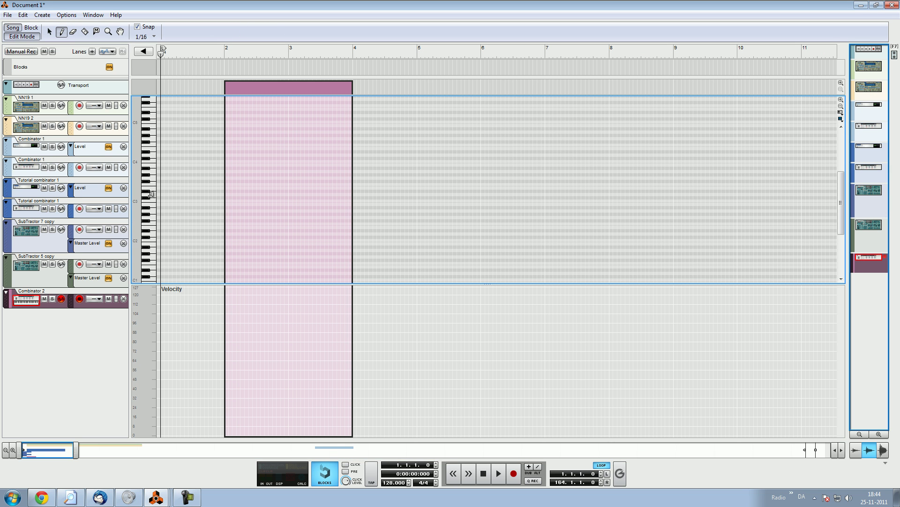
click(229, 188)
click(49, 31)
click(230, 175)
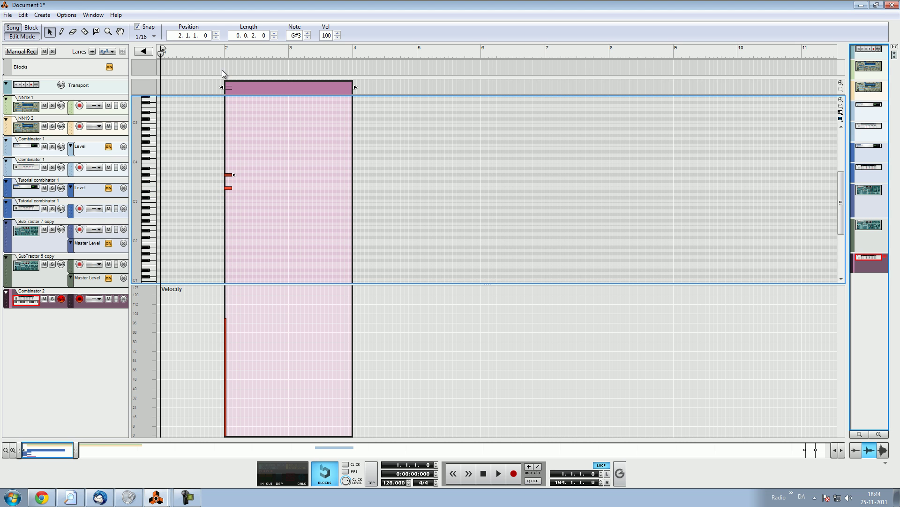
click(225, 48)
key(space)
drag(229, 175, 229, 178)
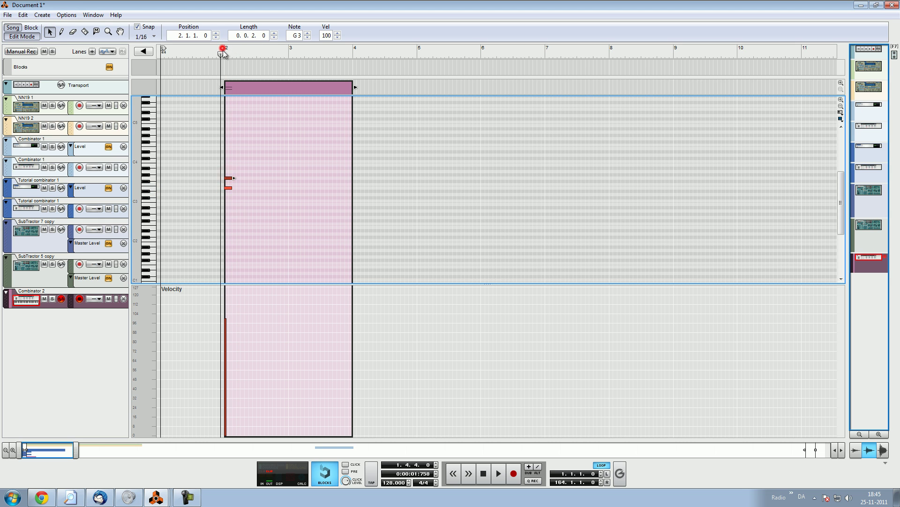
alt+click(228, 164)
key(space)
Lengthen the opening chord and add a second chord halfway through bar 2 with a higher top note.
drag(260, 138, 240, 188)
click(262, 165)
key(space)
drag(244, 147, 265, 189)
Play back the clip and add four short 1/16 chords at the start of bar 3 with D3 as the lowest note.
click(257, 51)
click(214, 51)
drag(265, 188, 297, 195)
drag(300, 136, 316, 194)
click(316, 127)
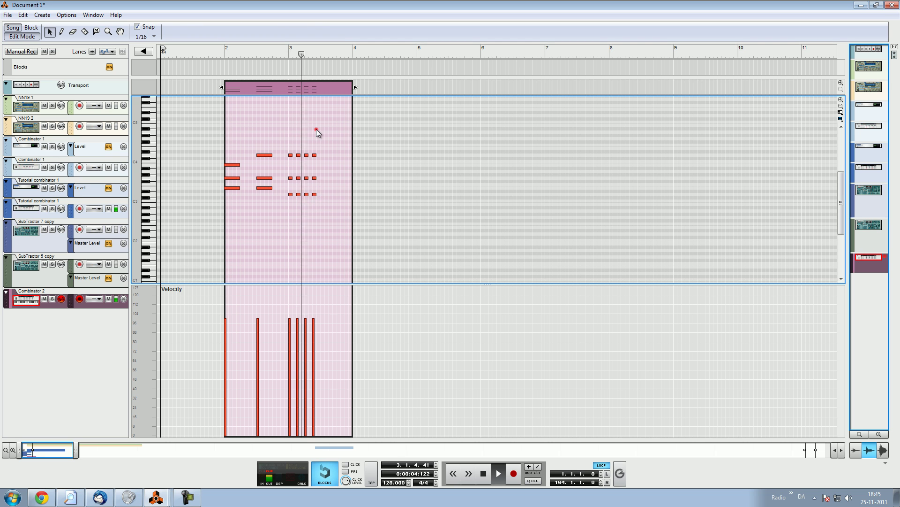
Repeat the short chords to the end of bar 3, with a lower top note from the third chord on.
drag(281, 52, 229, 58)
click(227, 51)
mouse_move(312, 141)
mouse_down()
mouse_move(314, 172)
mouse_move(305, 154)
mouse_move(326, 170)
mouse_move(319, 178)
mouse_move(330, 177)
mouse_move(323, 165)
mouse_move(325, 196)
mouse_up()
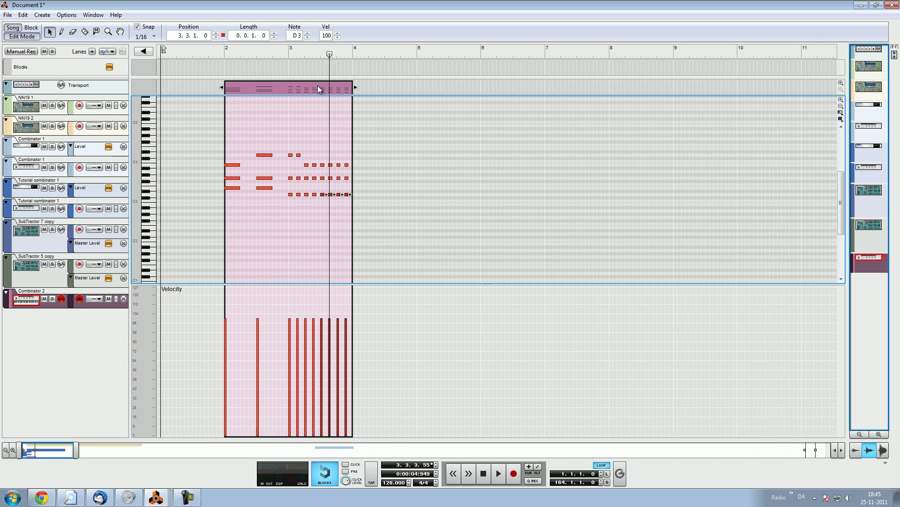
Lower the middle notes of the last four chords in bar 3 to F#3 and play back the clip.
click(320, 54)
click(364, 154)
drag(367, 172, 322, 181)
key(space)
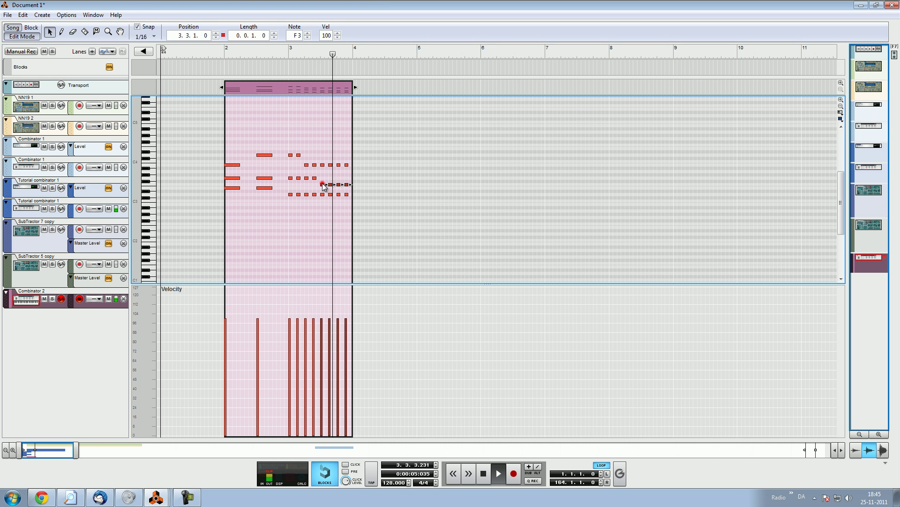
key(space)
drag(285, 48, 222, 57)
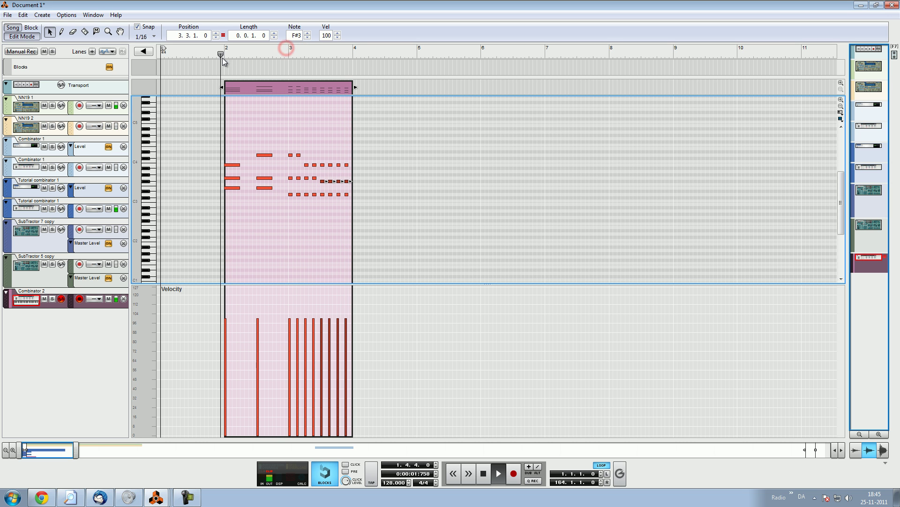
key(space)
Delete the last three chords of bar 3, lengthen the chord at 3.3.1 to one beat, and replay the clip.
click(357, 164)
key(alt+Tab)
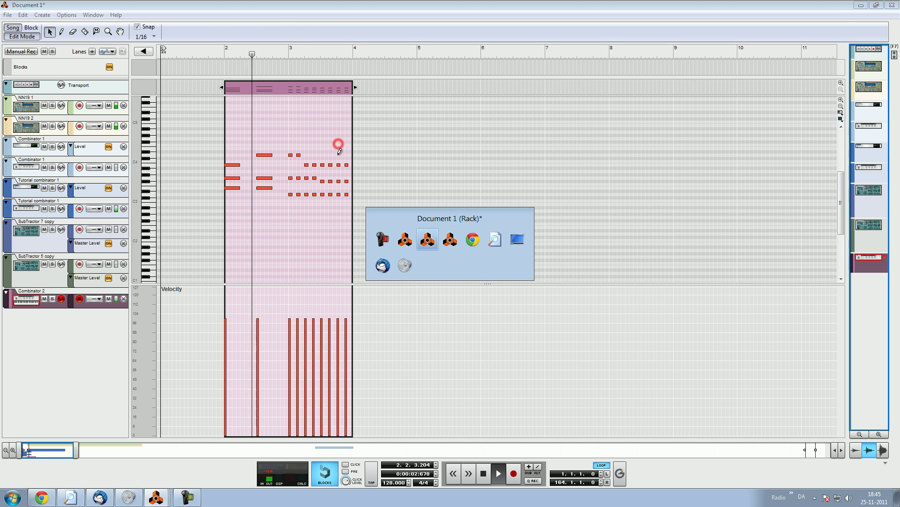
mouse_move(345, 200)
mouse_down()
mouse_move(366, 150)
mouse_move(336, 145)
mouse_move(339, 201)
mouse_up()
key(Delete)
key(Delete)
key(Delete)
drag(323, 151, 333, 183)
click(285, 54)
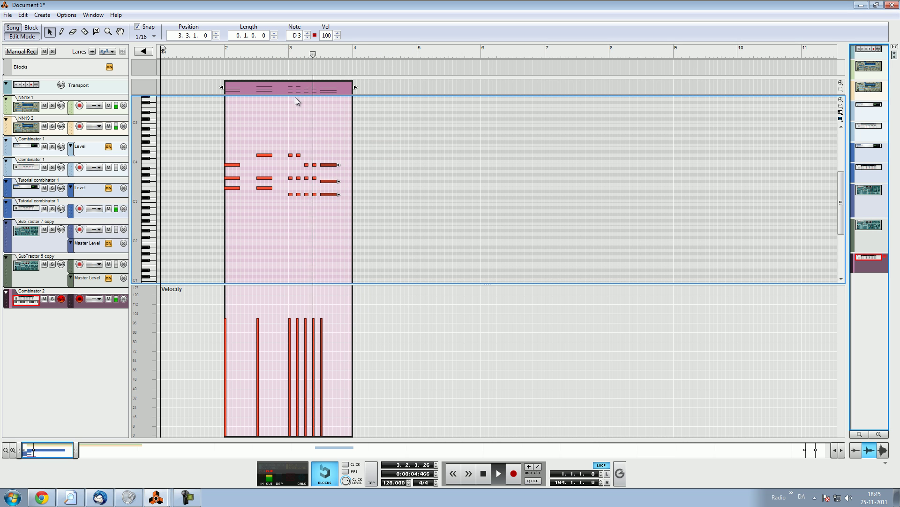
click(227, 52)
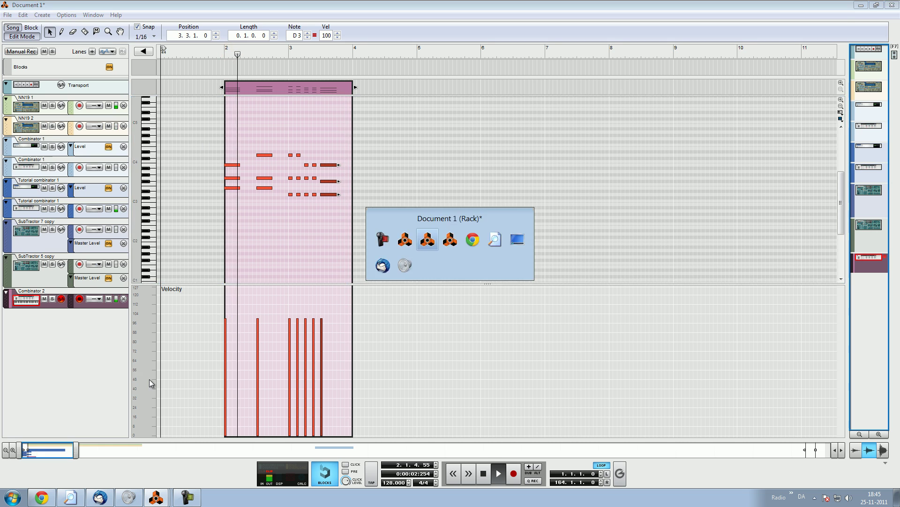
Stop playback and create level automation from Combinator 2's channel fader in the main mixer.
key(F6)
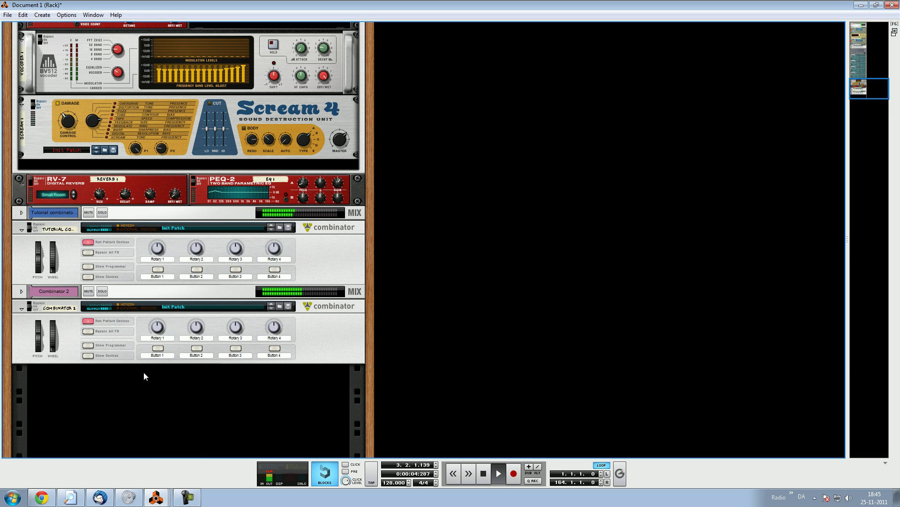
key(space)
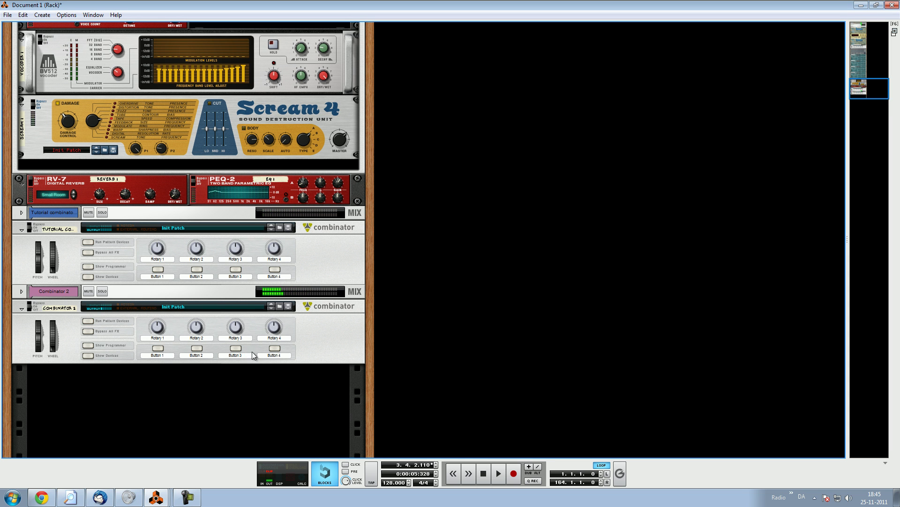
click(156, 501)
click(169, 463)
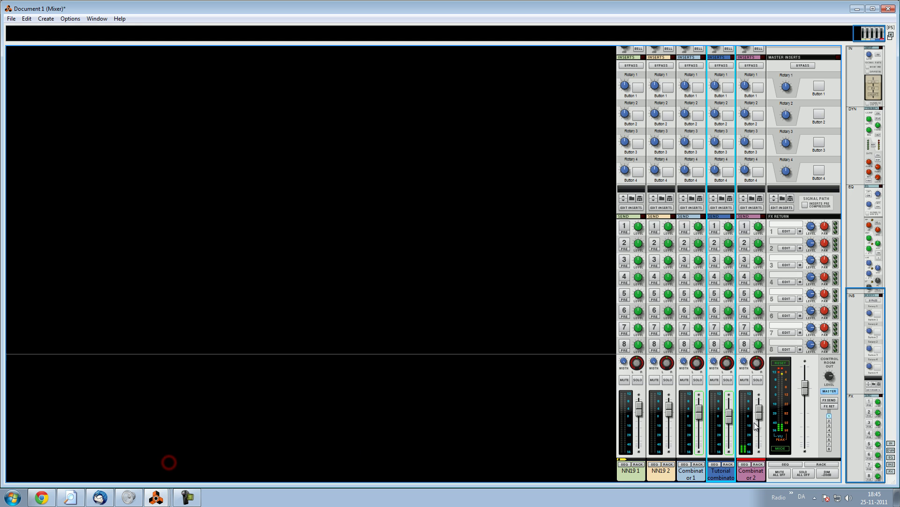
right_click(757, 416)
click(787, 419)
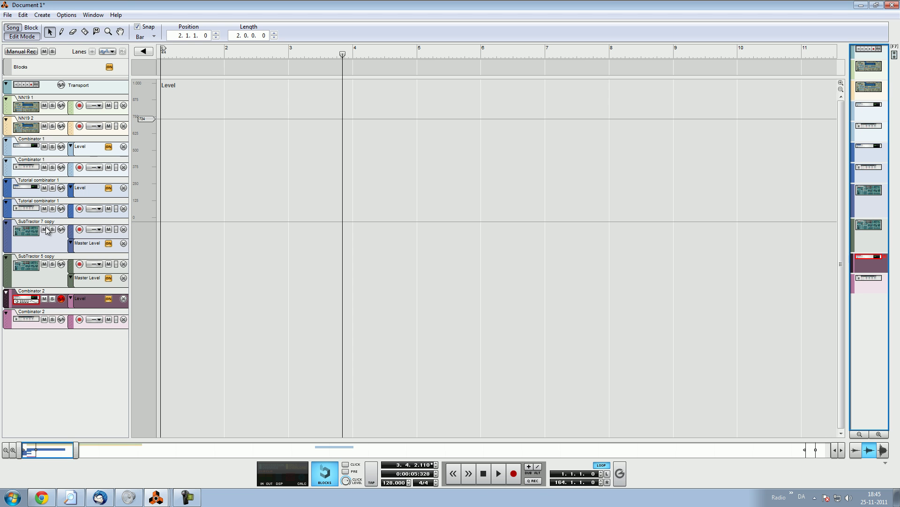
Copy the Tutorial combinator 1 level automation clips onto Combinator 2's level lane and play the arrangement.
click(6, 36)
drag(208, 177, 150, 302)
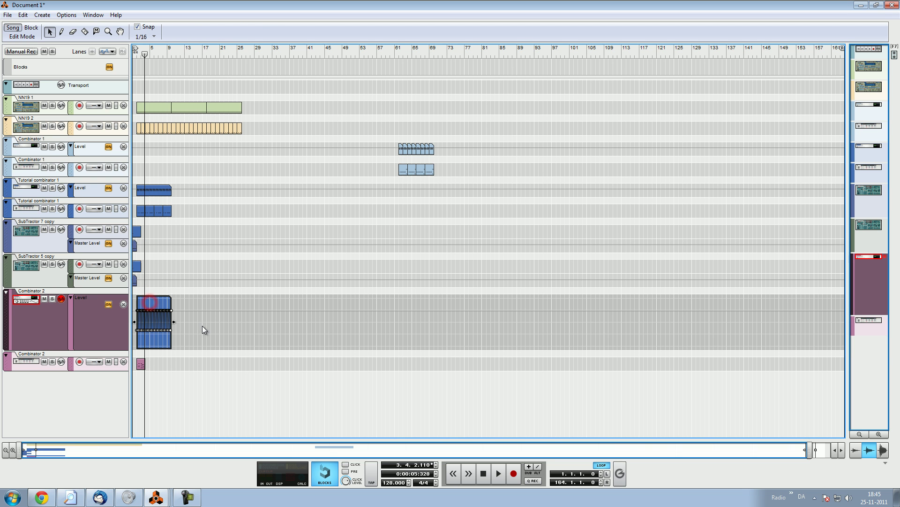
click(137, 51)
key(space)
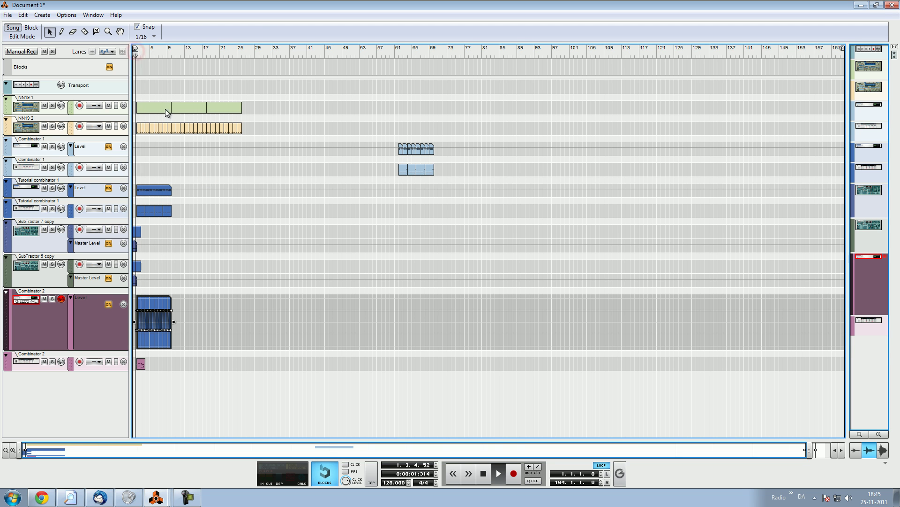
click(204, 192)
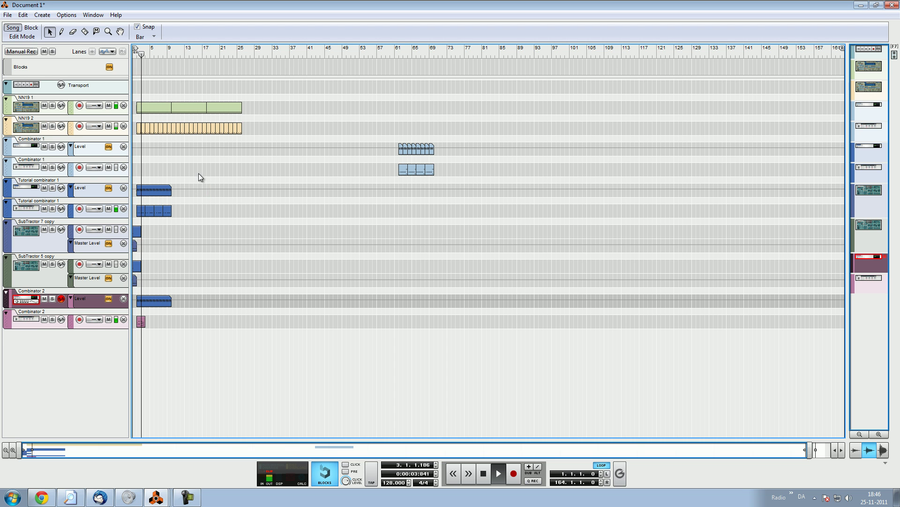
key(space)
Paste repeats of Combinator 2's two-bar note clip so the chords run up to bar 10.
click(140, 322)
key(ctrl+v)
key(ctrl+v)
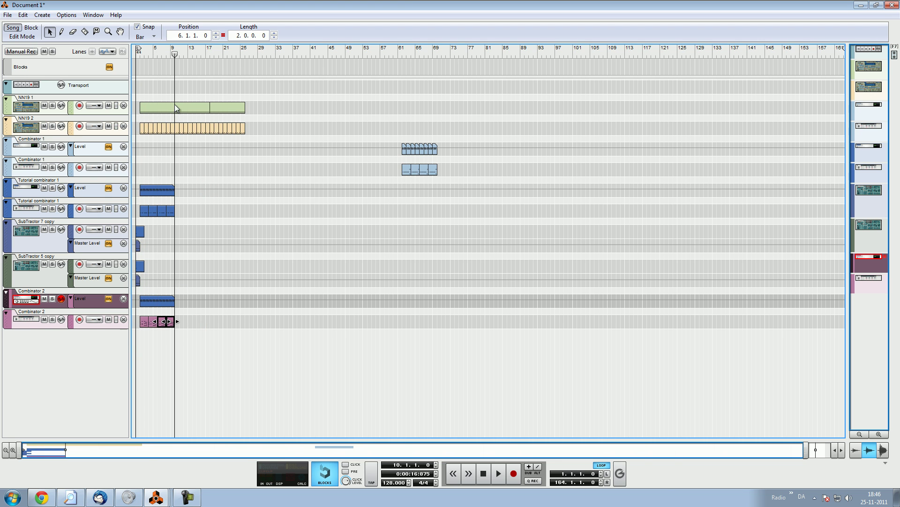
Show the Combinator's devices in the rack again and make Combinator 2's note track the active keyboard input.
key(alt+Tab)
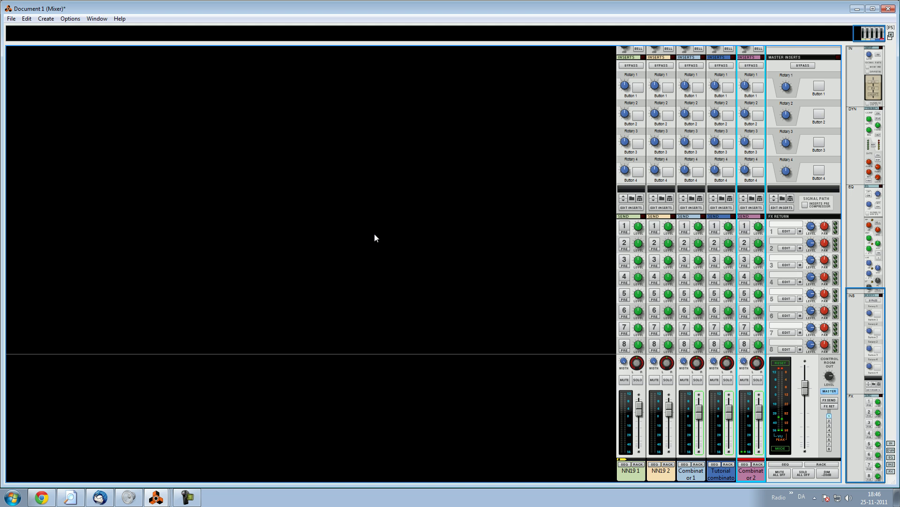
key(alt+Tab)
click(87, 356)
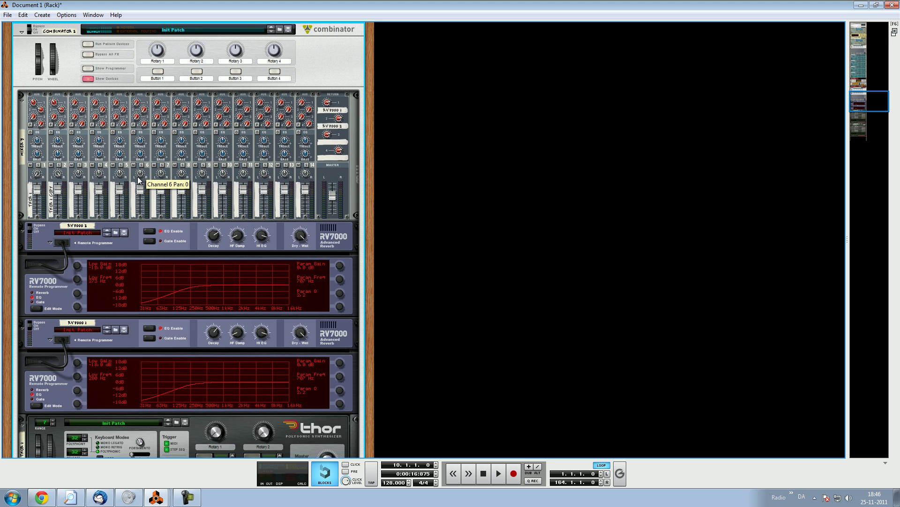
key(alt+Tab)
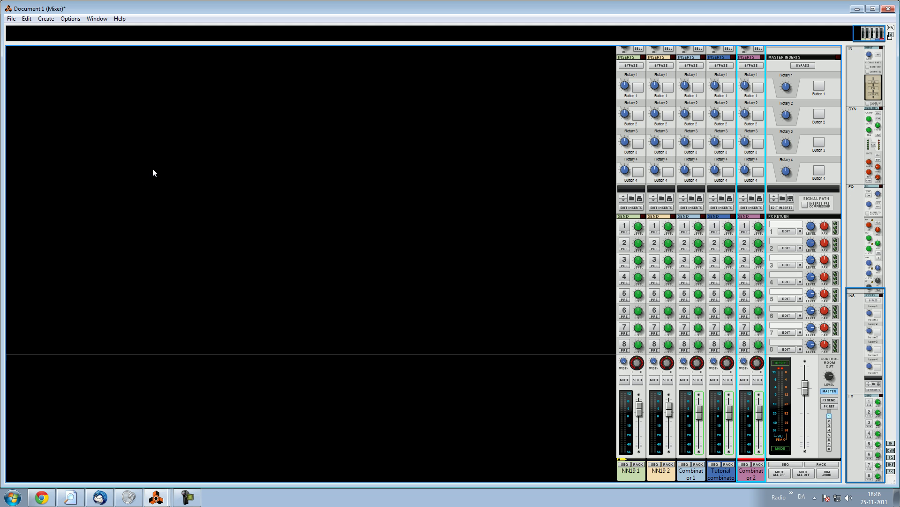
key(alt+Tab)
click(27, 320)
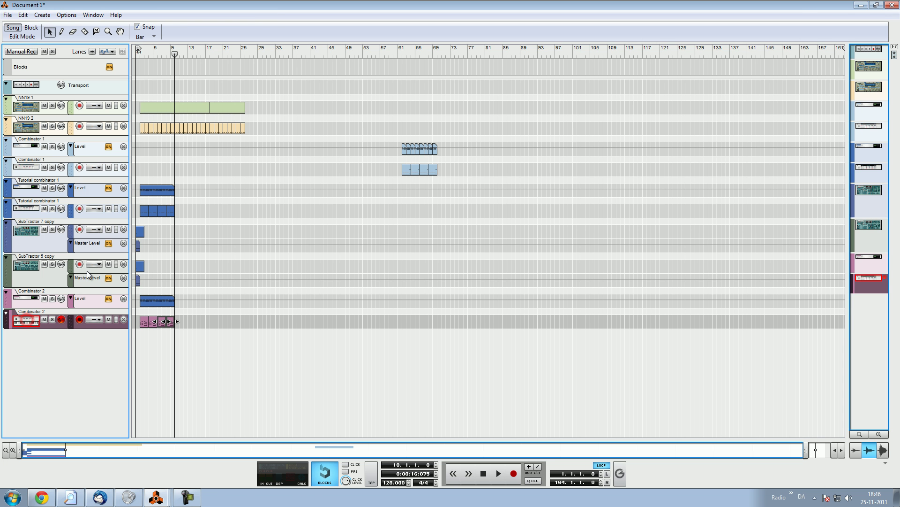
key(alt+Tab)
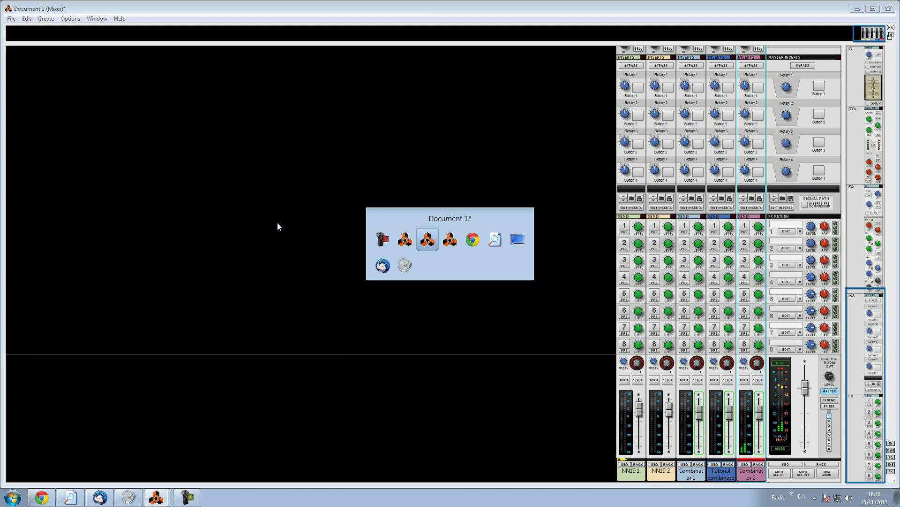
key(alt+Tab)
scroll(211, 319, down, 3)
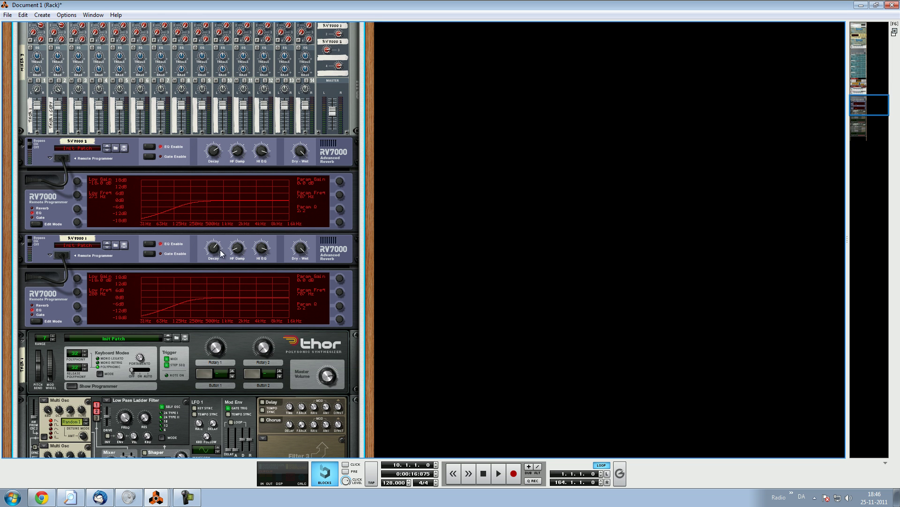
scroll(190, 217, up, 4)
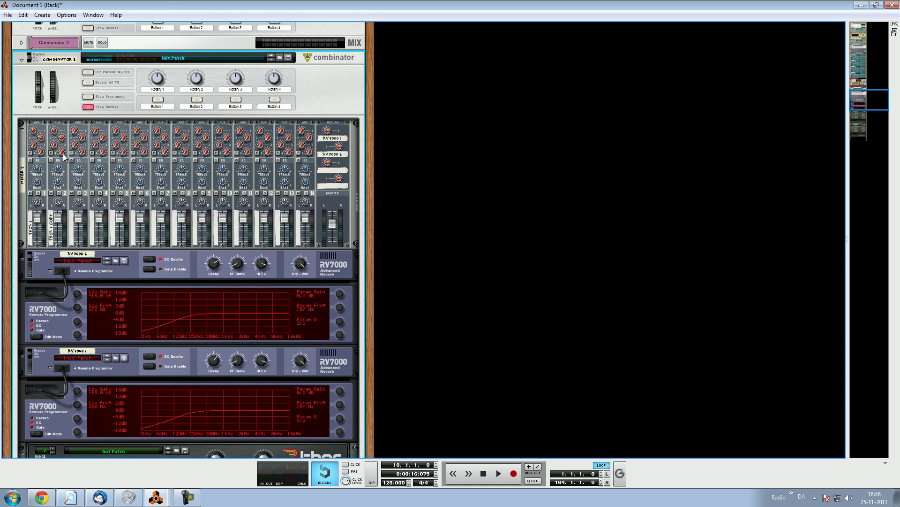
click(38, 134)
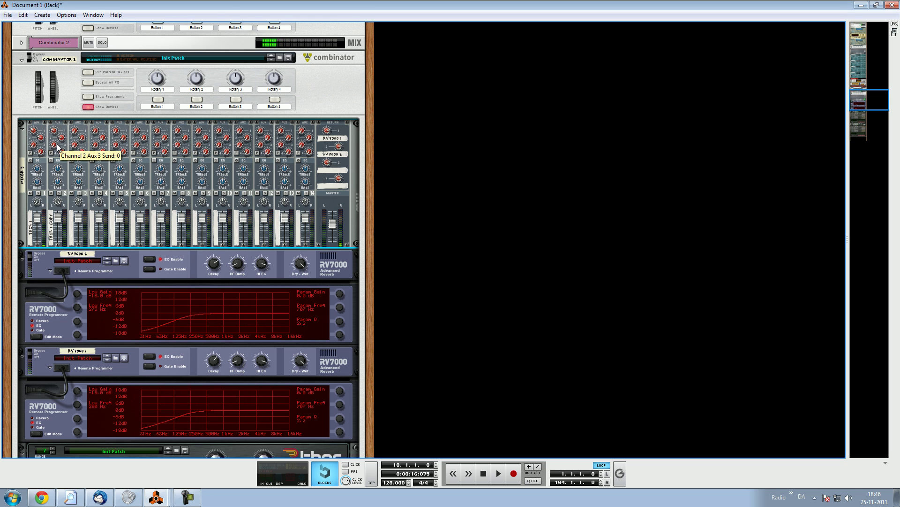
click(87, 108)
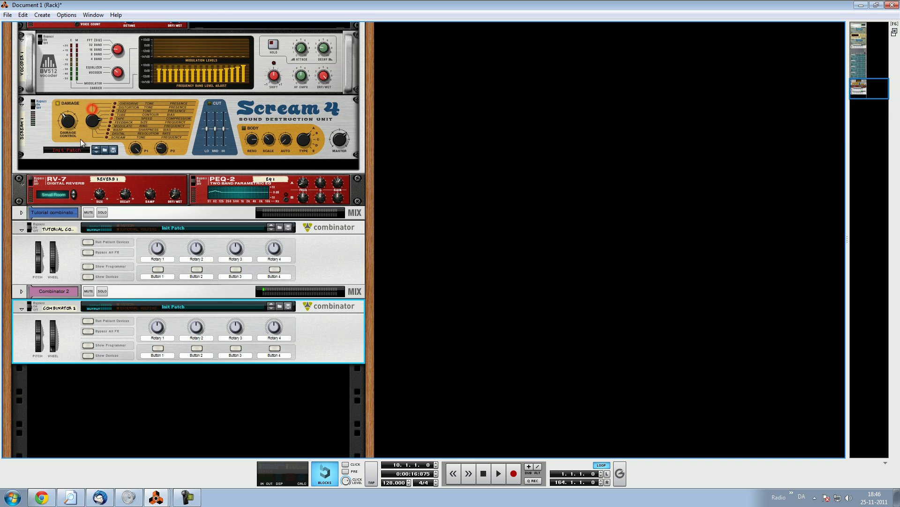
right_click(66, 382)
mouse_move(120, 449)
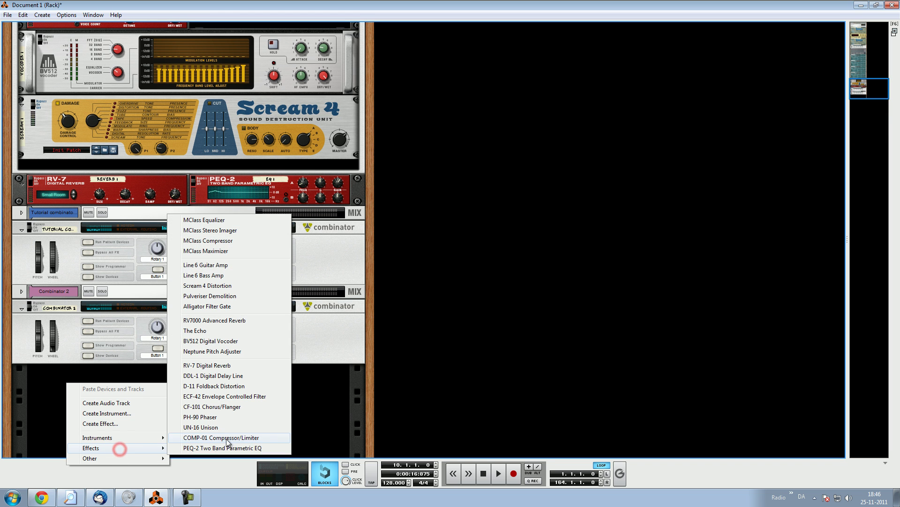
click(87, 355)
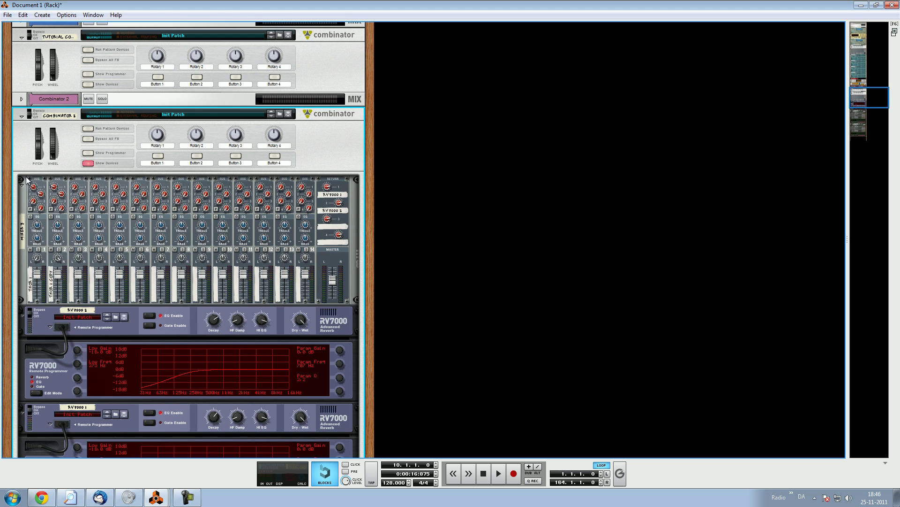
Create an MClass Equalizer below the mixer inside Combinator 2's device group.
right_click(27, 179)
mouse_move(64, 282)
click(214, 56)
Move the MClass Equalizer above the mixer and route the mixer's master output through it to the Combinator's From Devices inputs.
key(Tab)
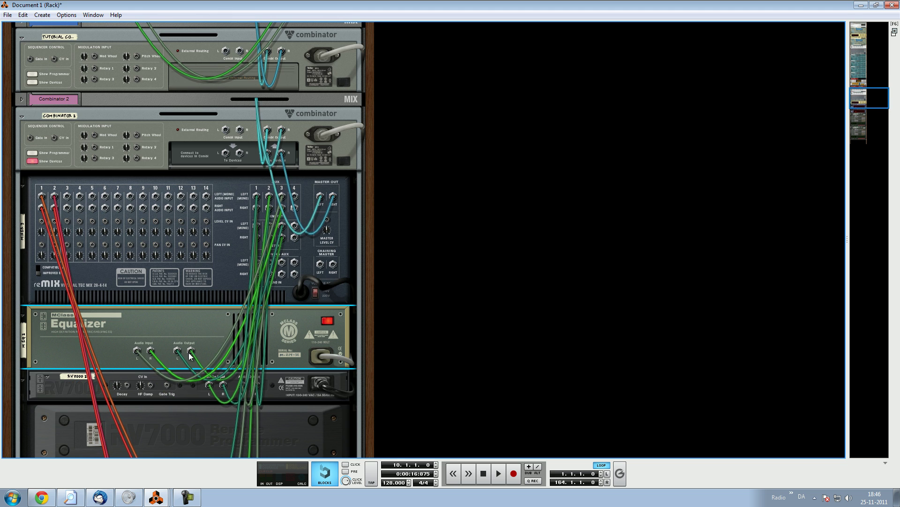
drag(137, 351, 126, 321)
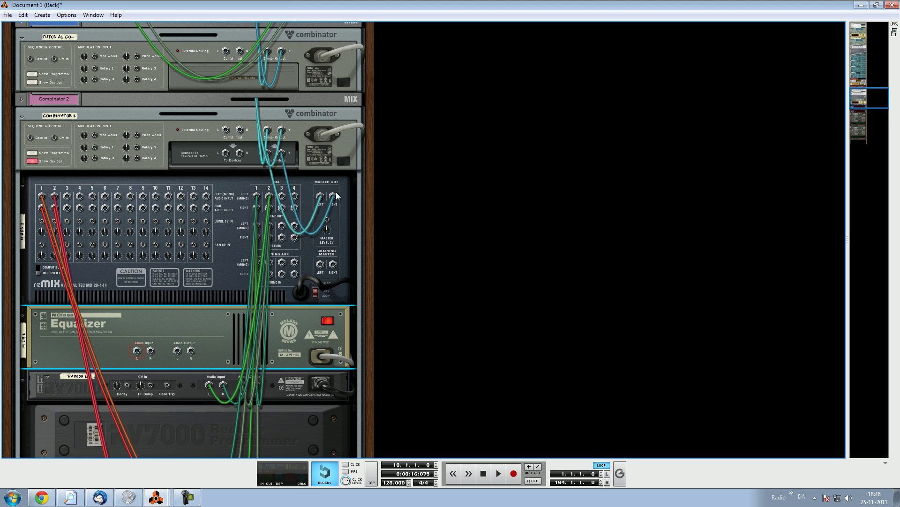
scroll(308, 187, up, 2)
drag(321, 224, 268, 181)
drag(29, 353, 75, 216)
drag(307, 169, 304, 178)
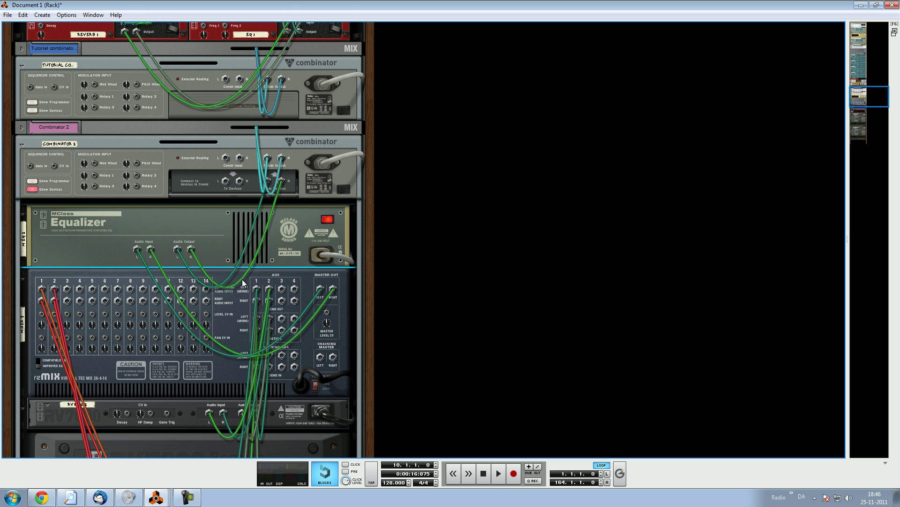
key(Tab)
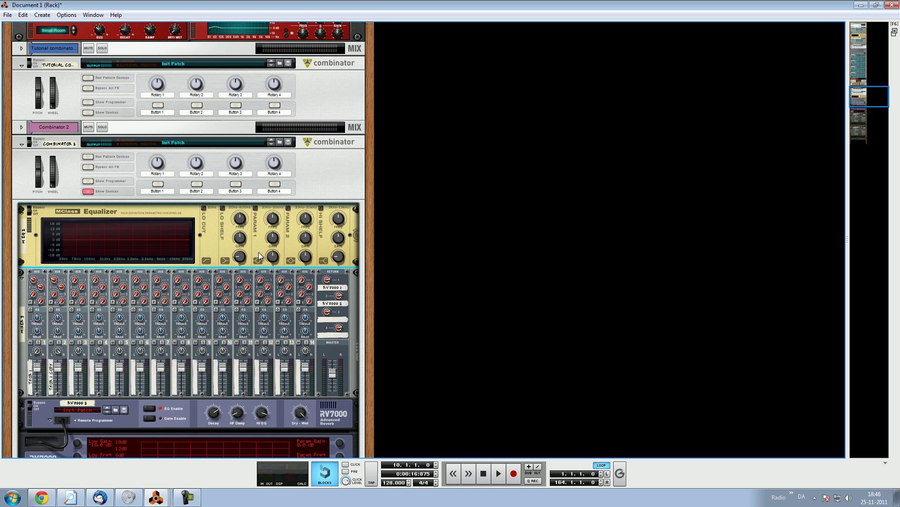
Enable the equalizer's low cut and low shelf, reducing the low shelf gain and setting its Q to 0.50.
click(204, 208)
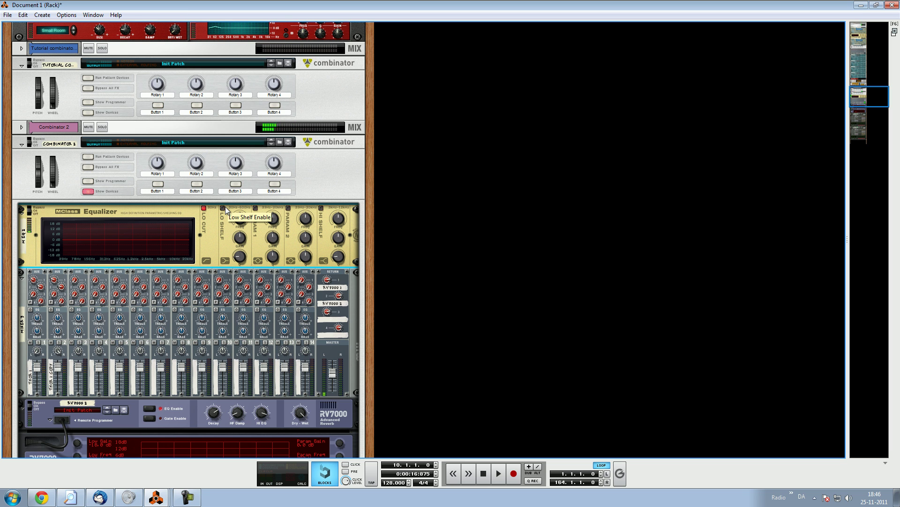
click(223, 208)
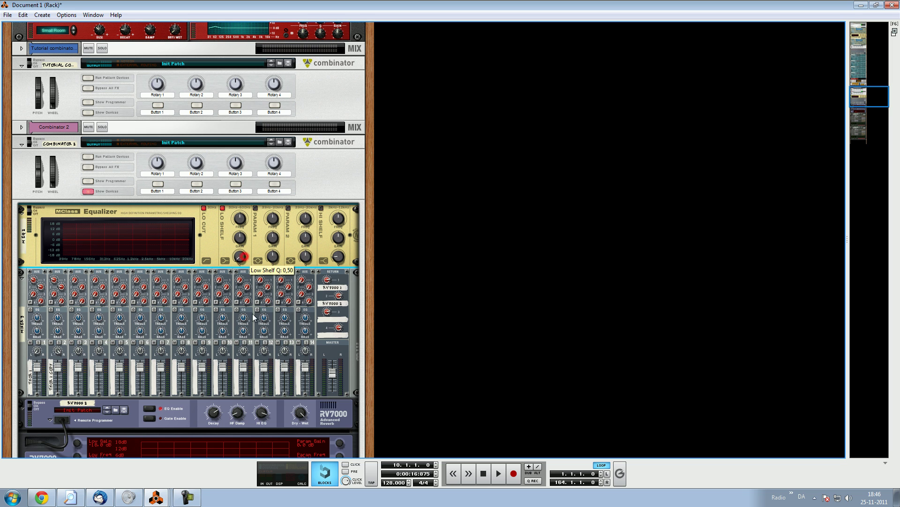
drag(237, 245, 239, 262)
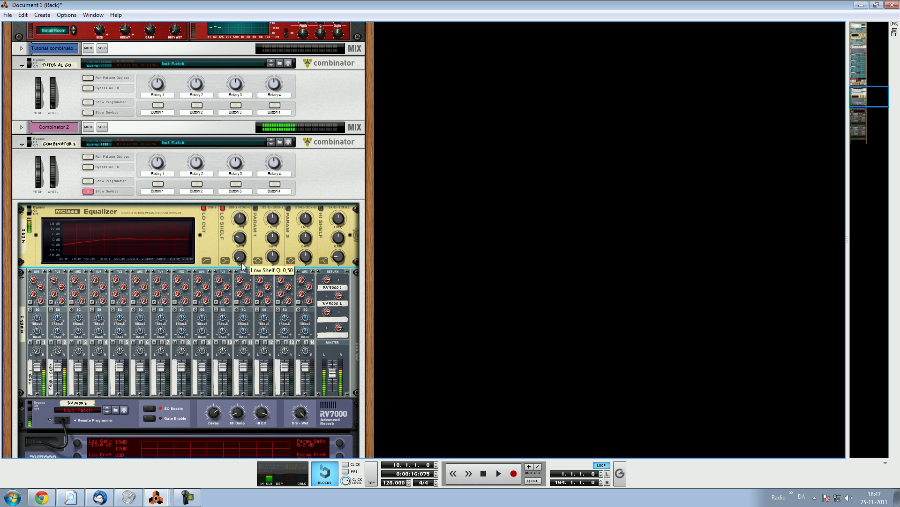
Enable both parametric bands, boosting band 1 with a Q of 2.5 and band 2 by 3.7 dB at 14.19 kHz with a lowered Q.
click(255, 207)
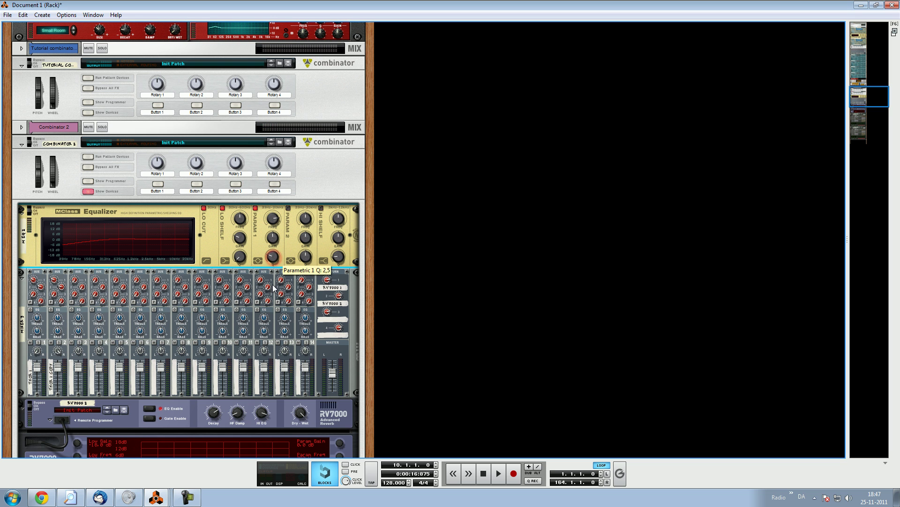
drag(273, 239, 277, 230)
click(304, 216)
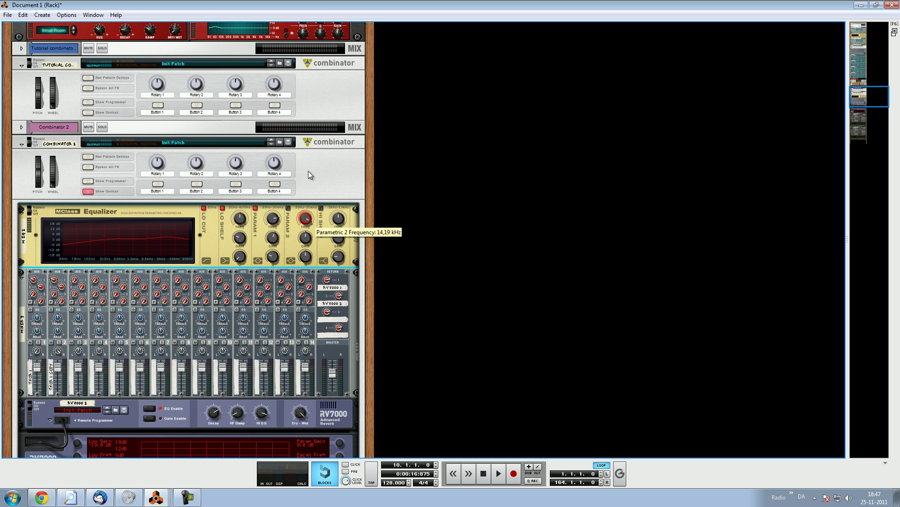
click(288, 208)
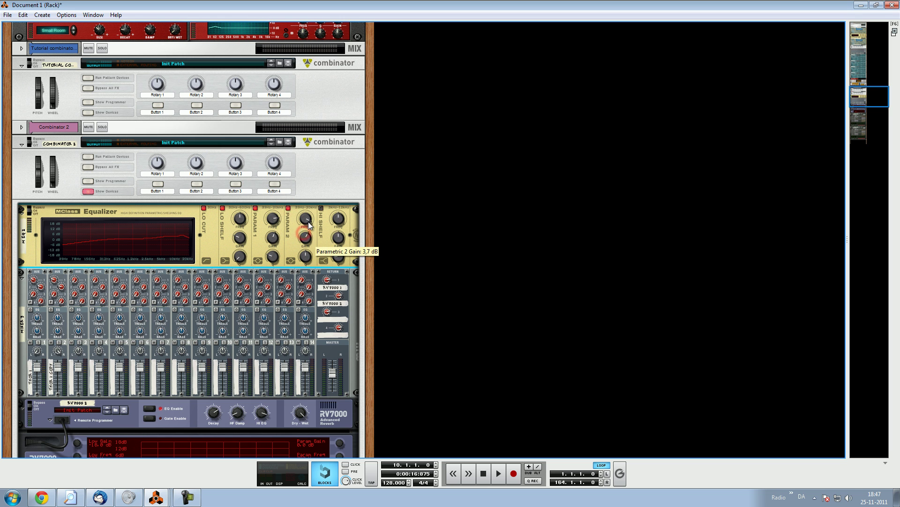
drag(306, 258, 308, 277)
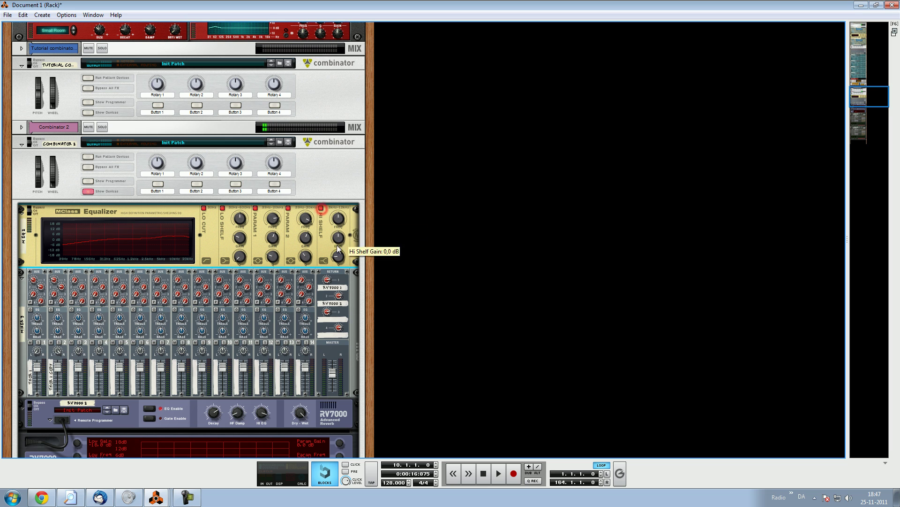
Enable the equalizer's high shelf and adjust its gain and Q for a high-end boost.
drag(343, 246, 353, 154)
drag(338, 256, 361, 459)
drag(339, 237, 338, 250)
Compare the sound with both parametric bands off, set band 1's frequency to 2.428 kHz, and re-enable both bands.
click(288, 208)
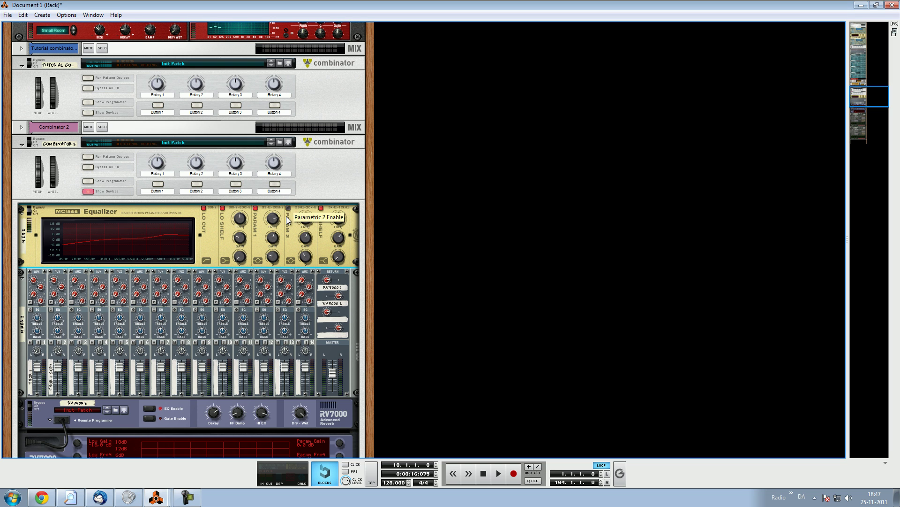
click(255, 208)
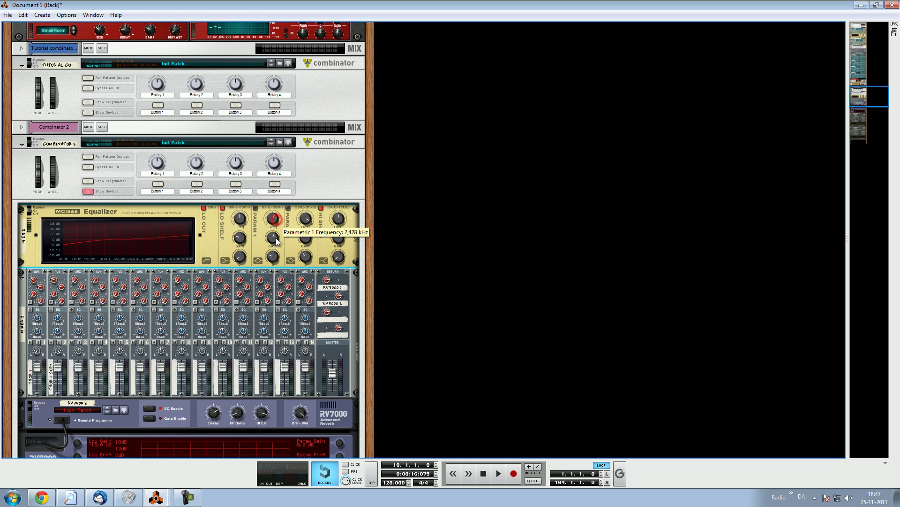
click(256, 208)
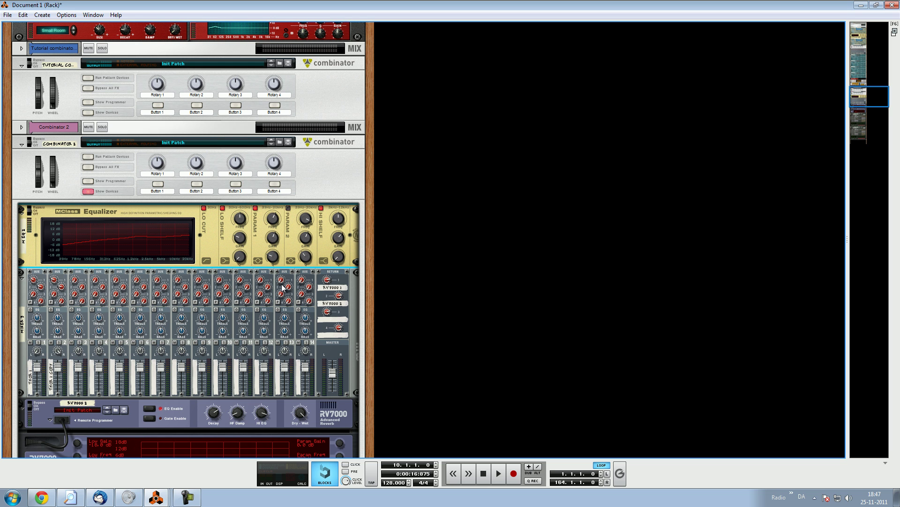
click(288, 209)
scroll(254, 217, down, 3)
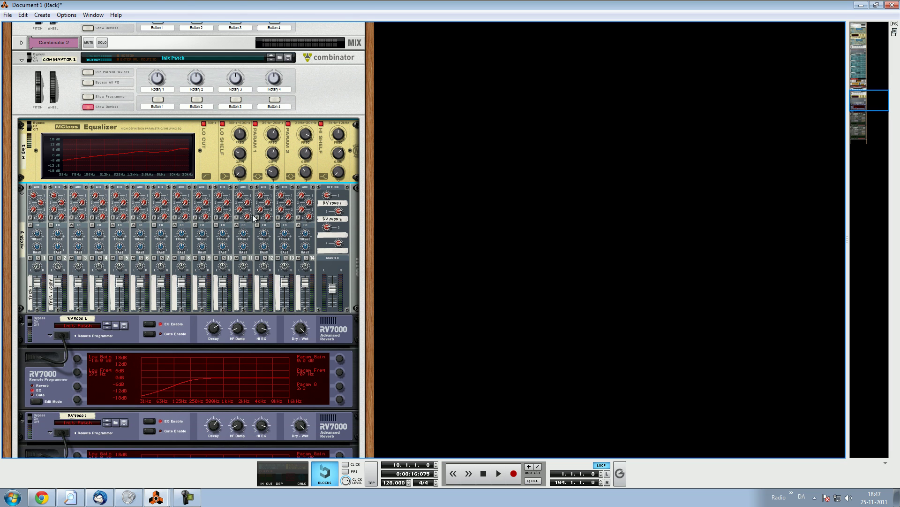
scroll(253, 217, up, 3)
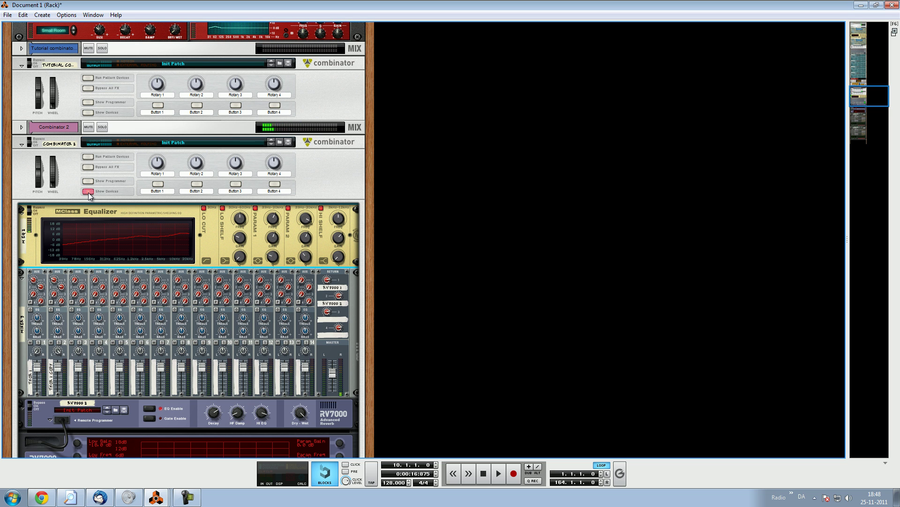
scroll(94, 197, down, 3)
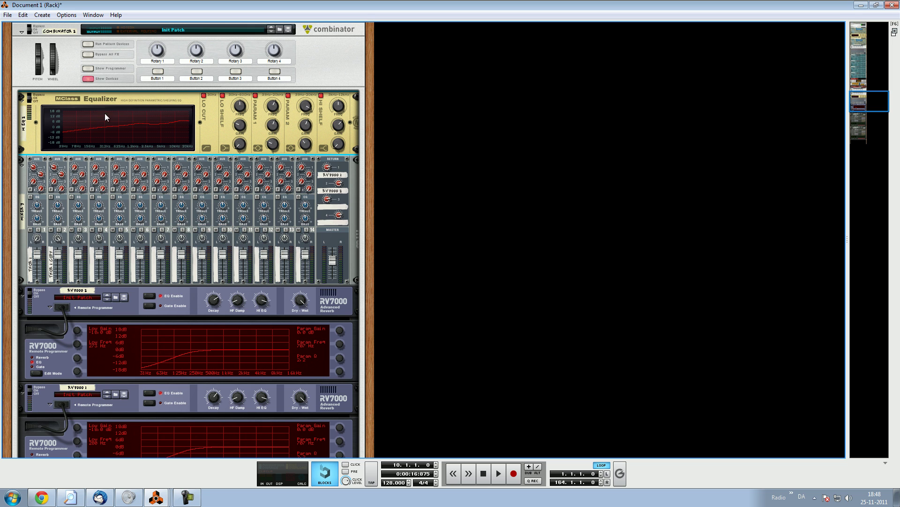
click(87, 78)
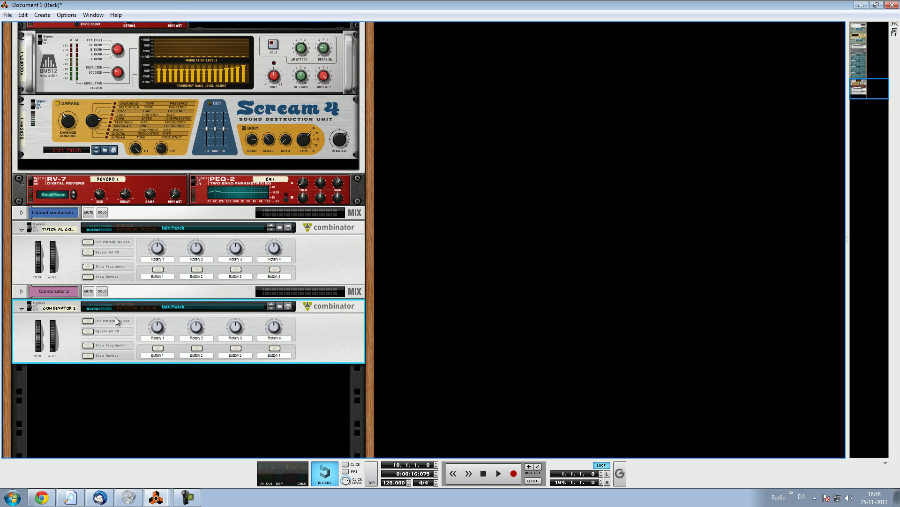
click(88, 355)
Create an ECF-42 Envelope Controlled Filter after the MClass Equalizer, place it above the equalizer and check its rear routing.
scroll(72, 173, up, 2)
right_click(48, 161)
mouse_move(100, 266)
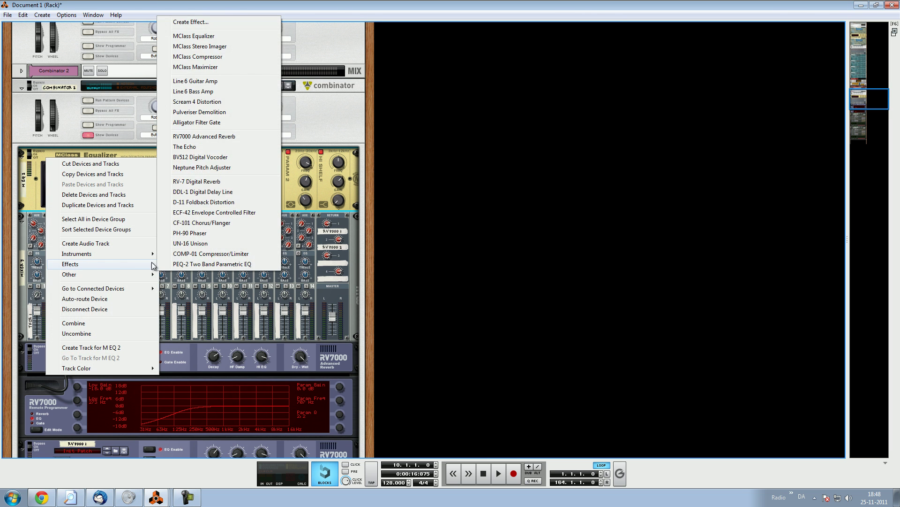
click(238, 212)
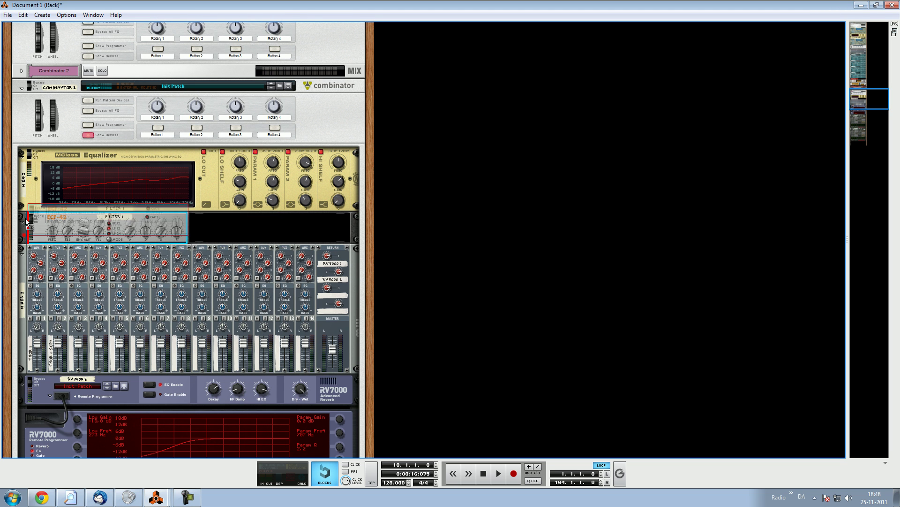
key(Tab)
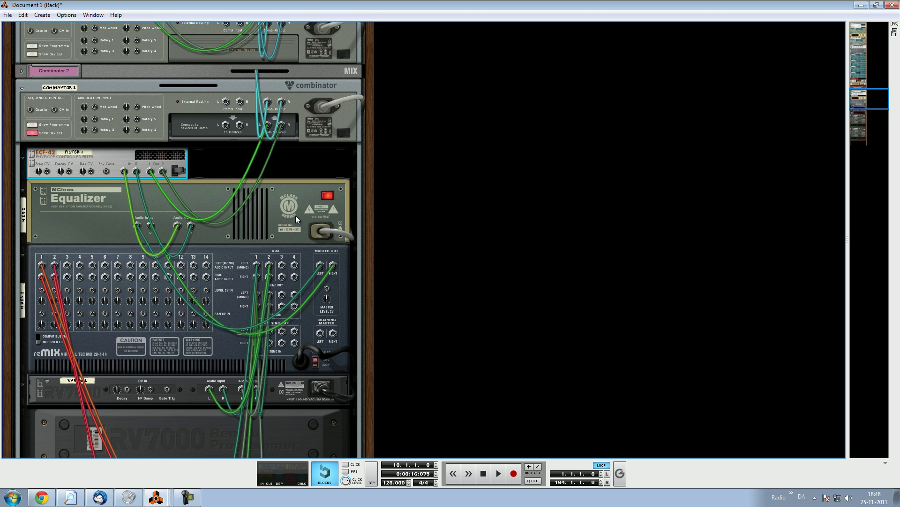
key(Tab)
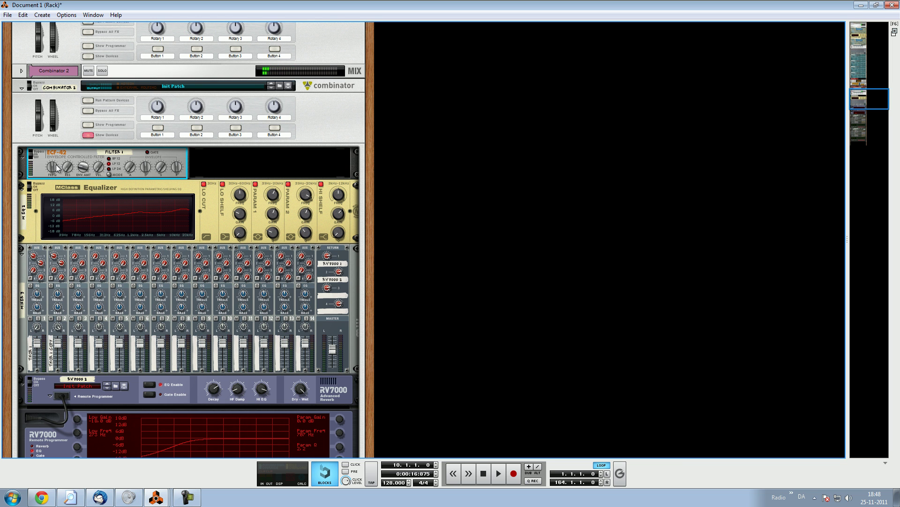
Connect the ECF-42's Freq CV input to the first Thor's Global Env modulation output.
key(Tab)
scroll(92, 171, down, 1)
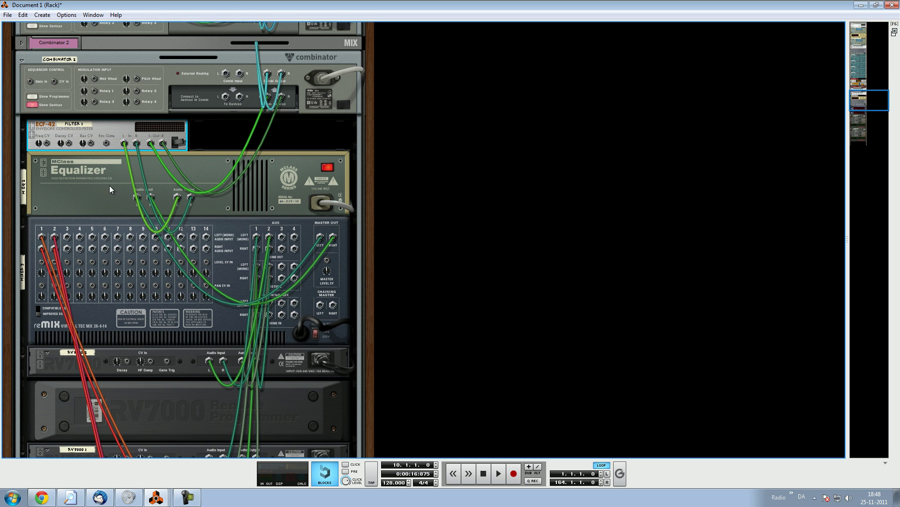
scroll(148, 196, down, 1)
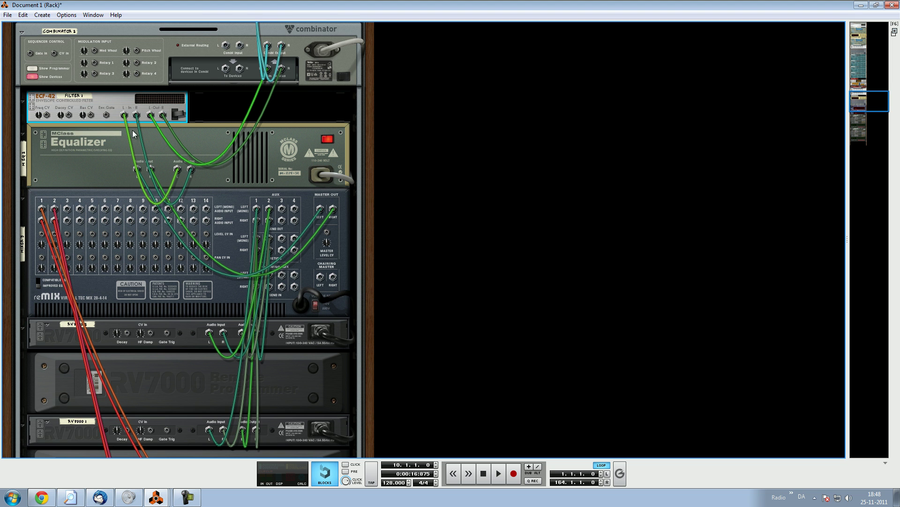
drag(45, 116, 218, 332)
scroll(224, 328, down, 7)
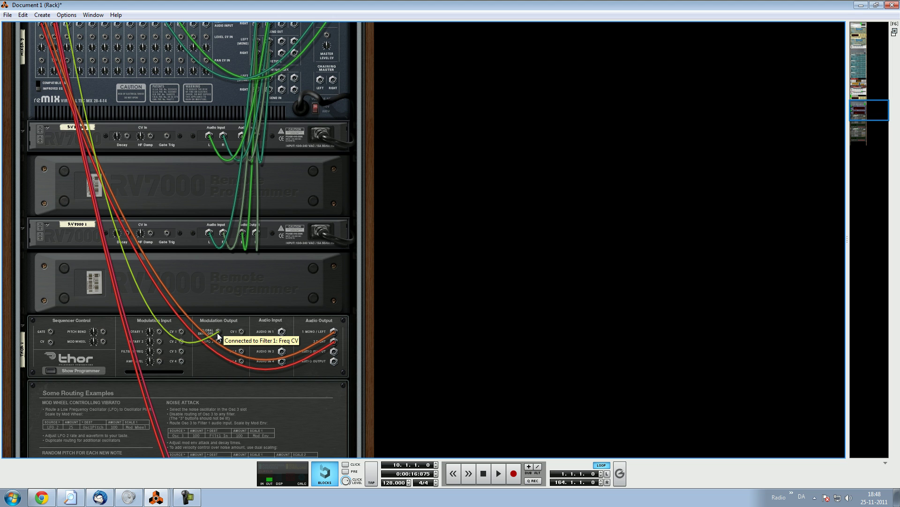
Shape the first Thor's Global Env by lowering the sustain, setting the decay to 423 ms and adjusting the release.
key(Tab)
scroll(232, 330, down, 5)
scroll(261, 304, down, 1)
scroll(253, 309, up, 1)
click(197, 361)
drag(197, 361, 202, 368)
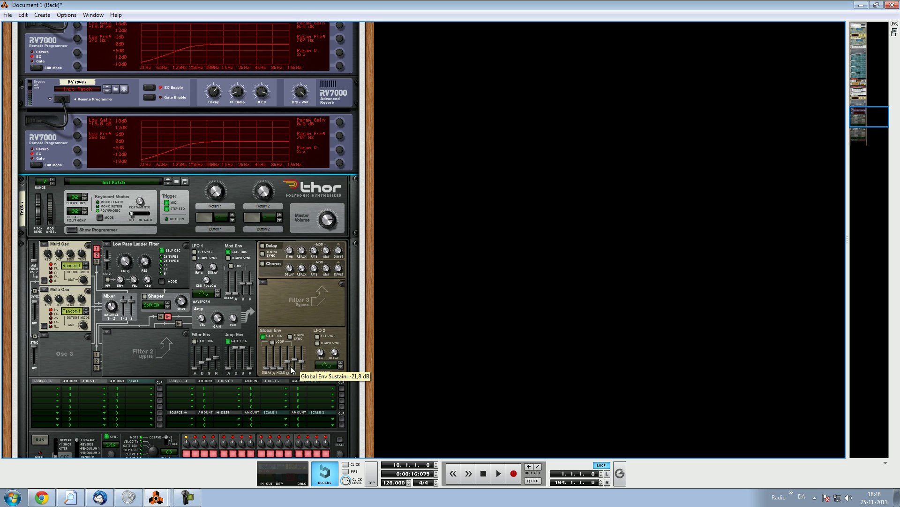
drag(296, 375, 285, 375)
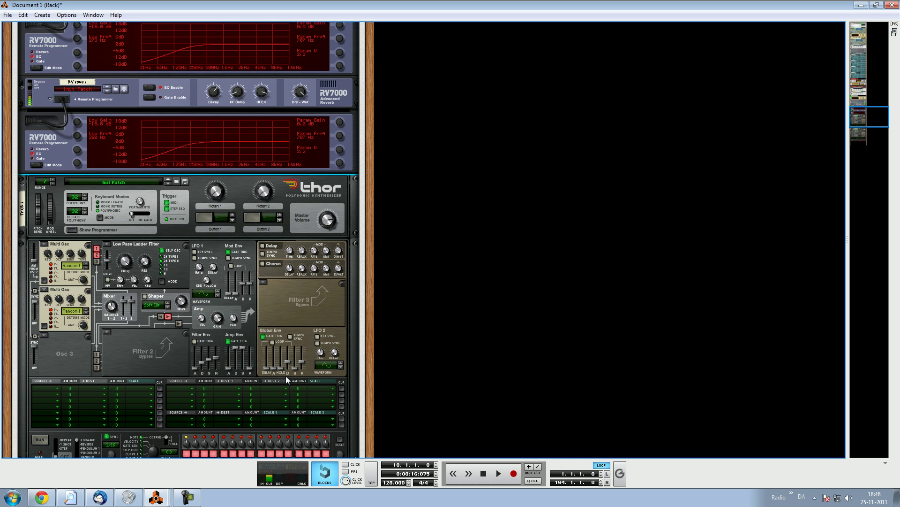
drag(288, 365, 288, 366)
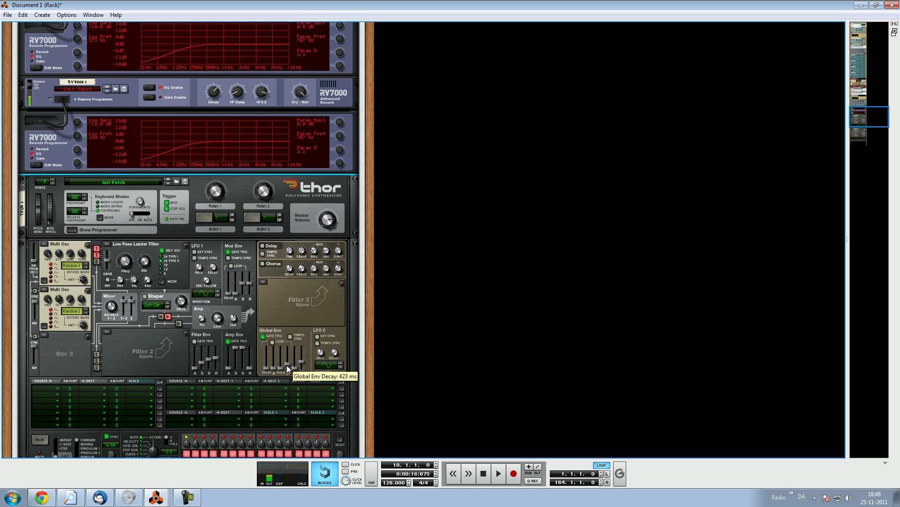
drag(301, 364, 300, 367)
Lower the ECF-42 filter's cutoff frequency.
scroll(291, 354, up, 10)
click(53, 195)
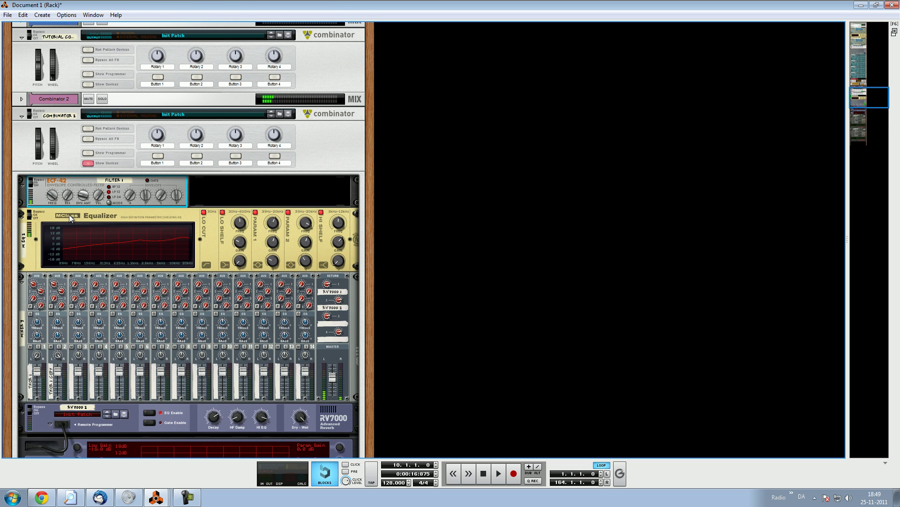
scroll(107, 206, down, 2)
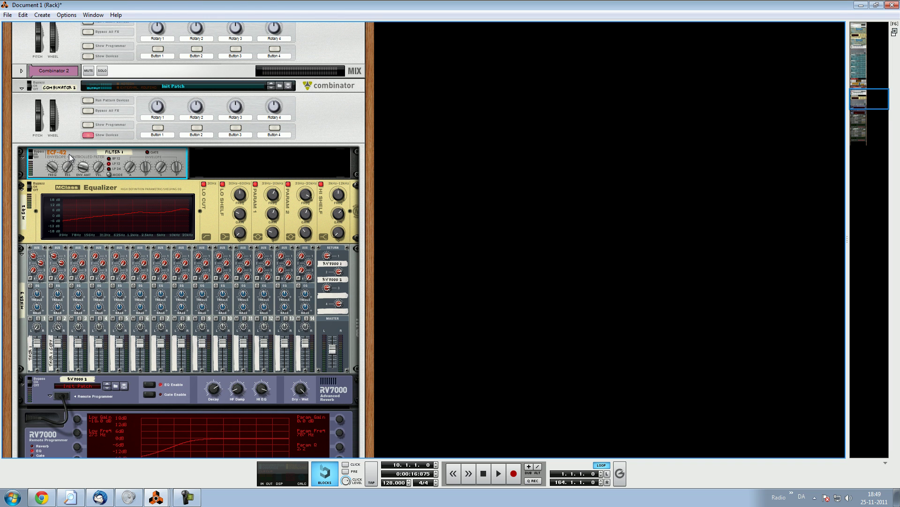
Delete the ECF-42 filter placed above the MClass Equalizer.
scroll(243, 202, down, 3)
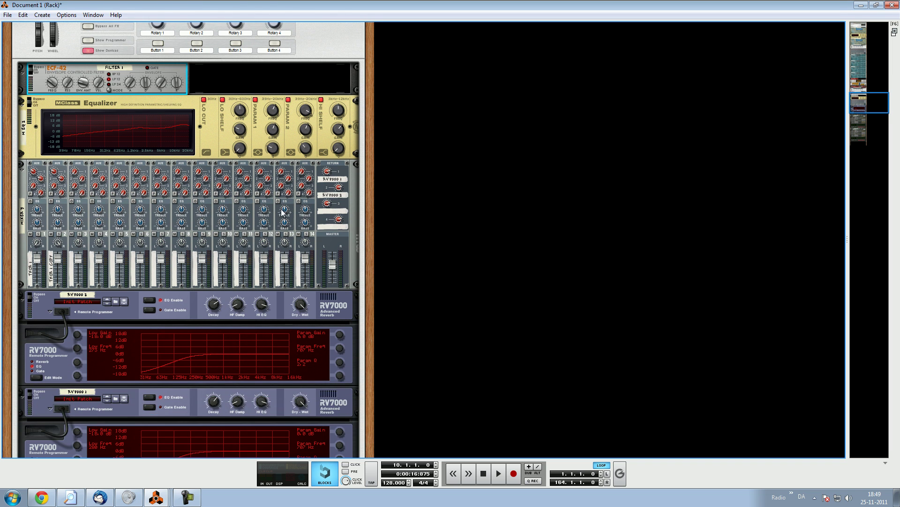
click(120, 83)
mouse_move(83, 87)
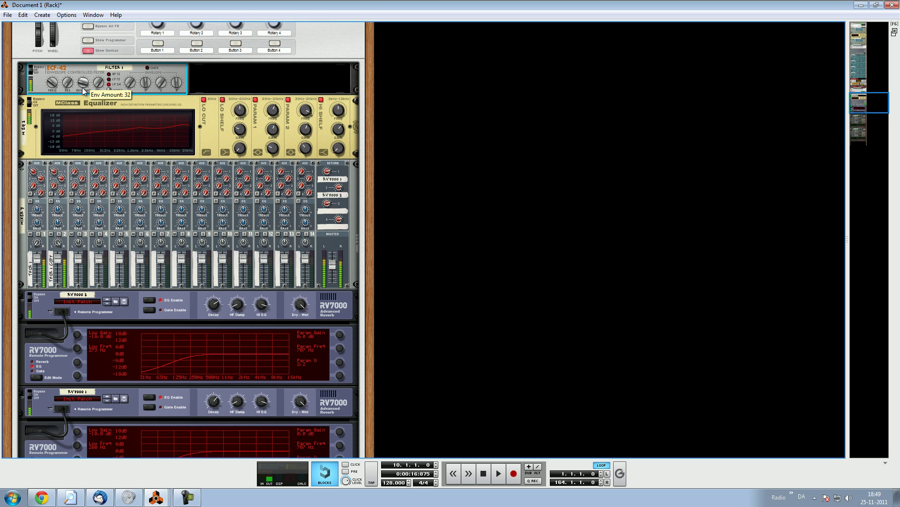
key(Delete)
key(Return)
Create an ECF-42 Envelope Controlled Filter directly after the first Thor.
scroll(220, 268, down, 10)
scroll(215, 299, down, 5)
right_click(29, 248)
click(91, 295)
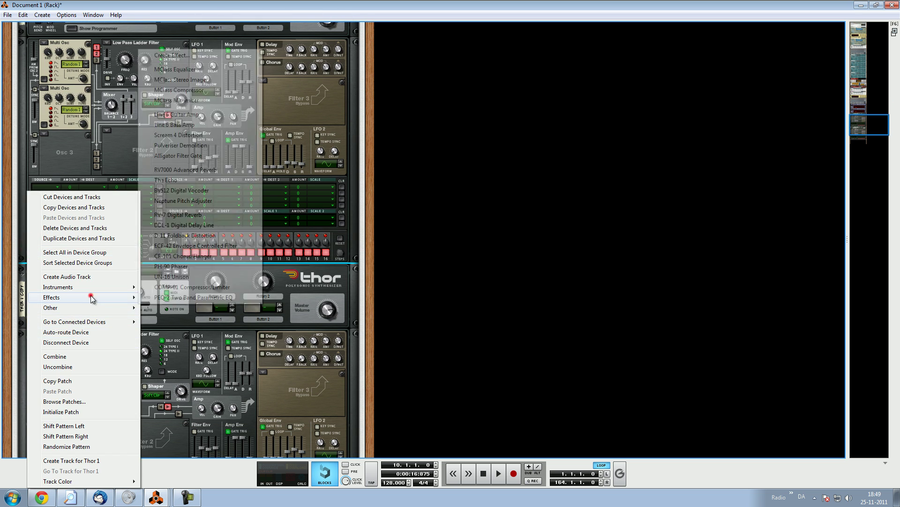
click(221, 246)
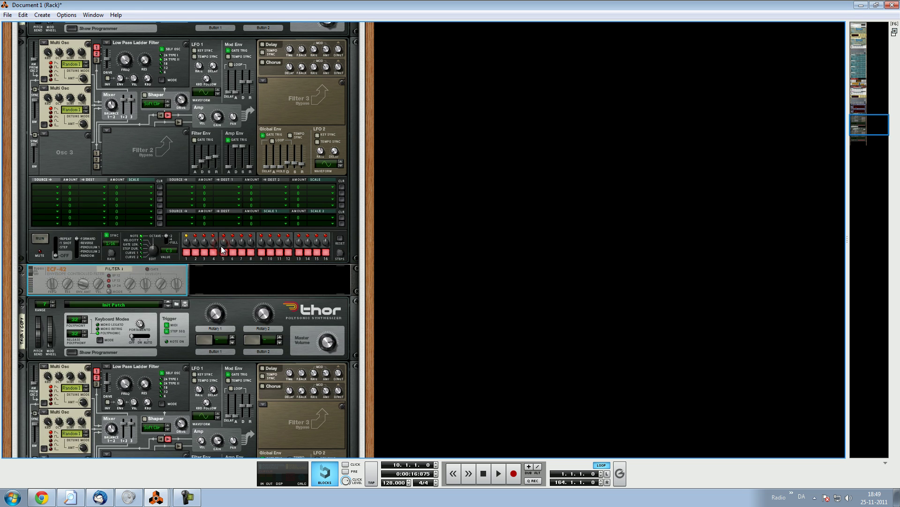
Connect the new ECF-42's Freq CV input to the first Thor's Global Envelope output and check the rear routing.
drag(46, 287, 219, 74)
scroll(235, 193, up, 3)
scroll(225, 86, down, 7)
scroll(281, 215, down, 2)
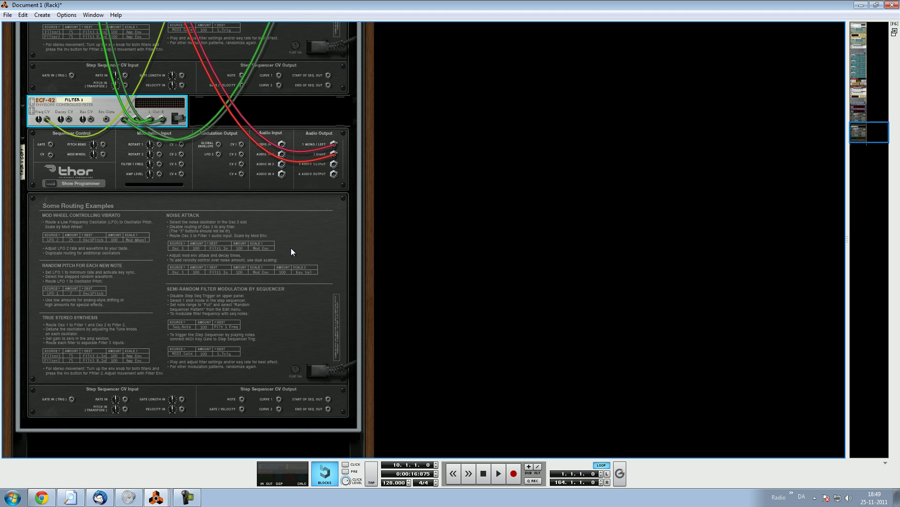
scroll(284, 233, up, 10)
key(Tab)
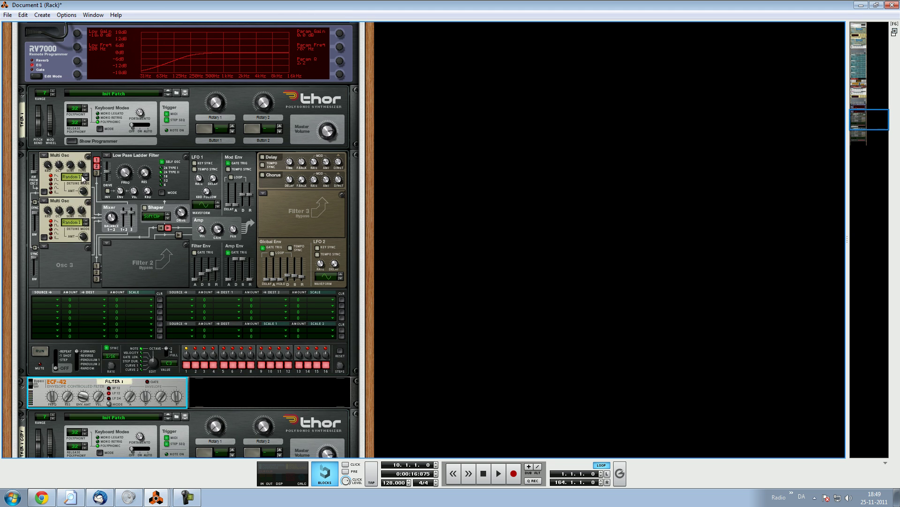
Copy the first Thor's patch and paste it onto the second Thor.
right_click(61, 136)
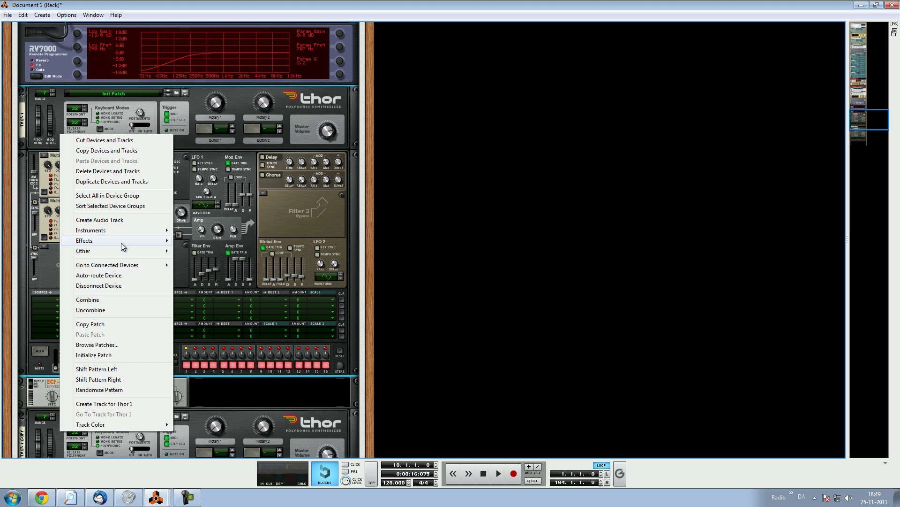
click(117, 324)
scroll(229, 340, down, 5)
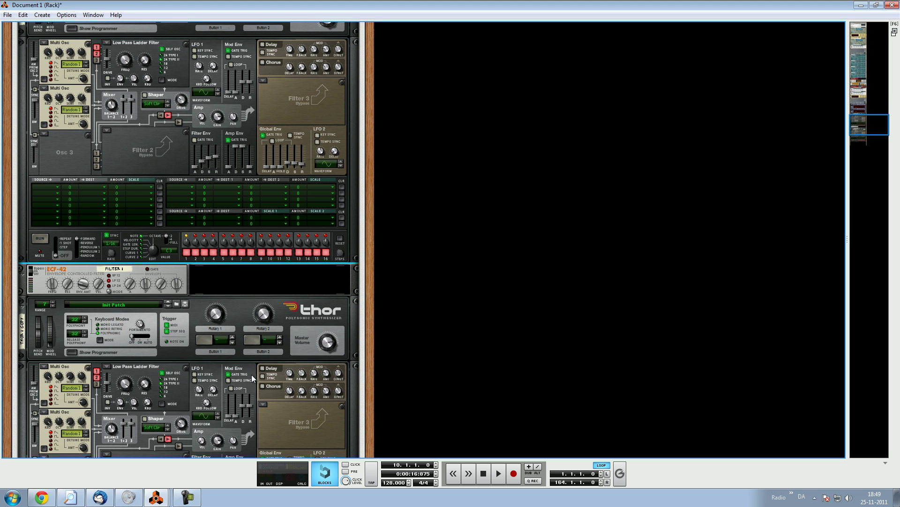
right_click(252, 368)
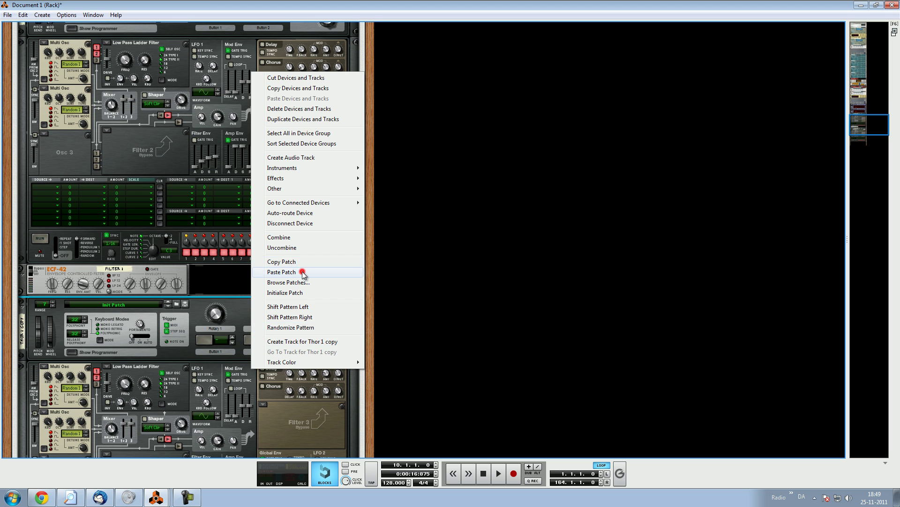
click(331, 272)
Create an ECF-42 filter after the second Thor and connect its Freq CV input to that Thor's Global Envelope output.
scroll(174, 215, down, 7)
scroll(122, 223, down, 3)
right_click(30, 326)
click(88, 136)
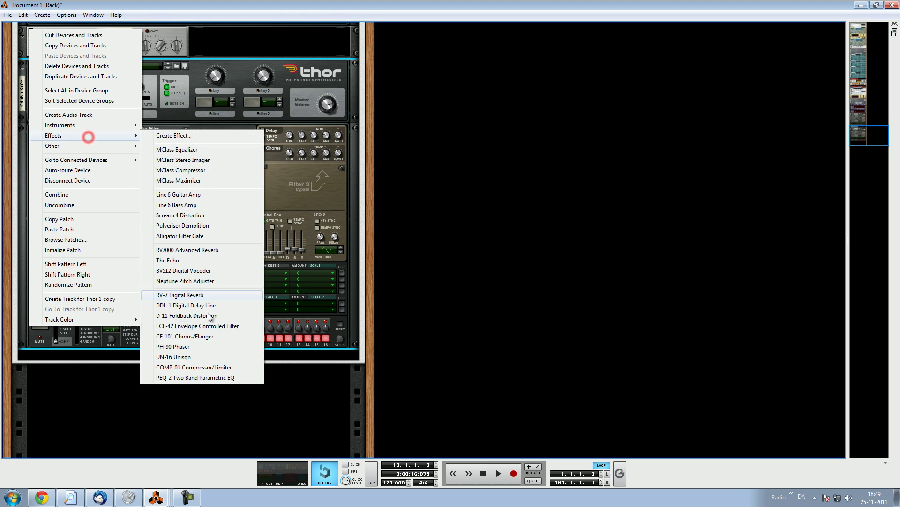
click(218, 326)
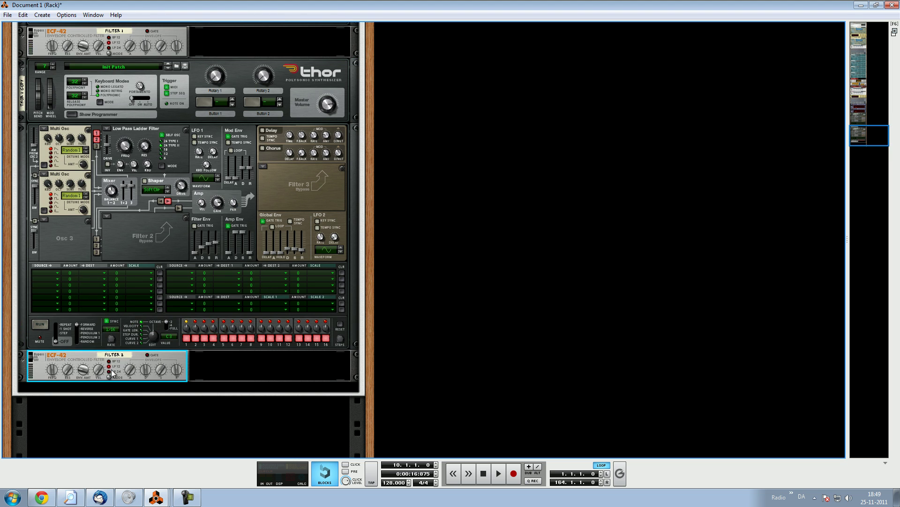
key(Tab)
drag(47, 373, 219, 75)
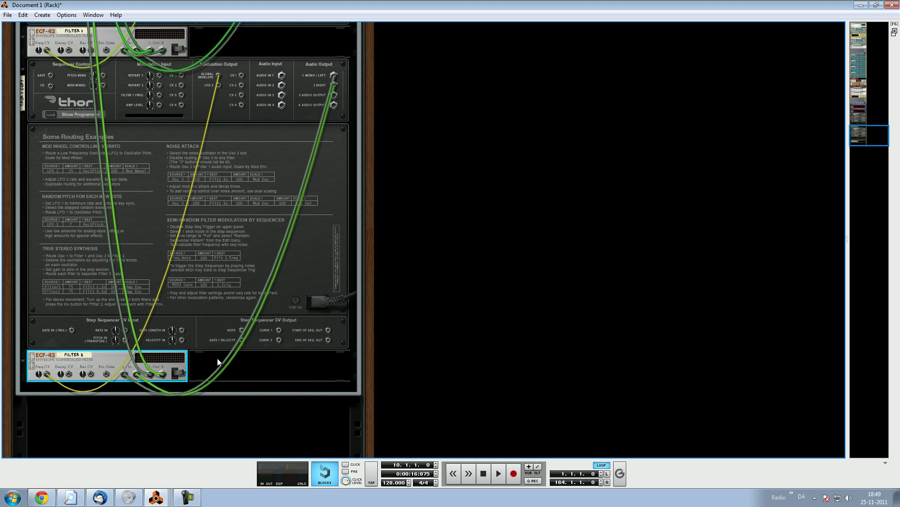
Show Combinator 2's programmer and route Rotary 1 to Filter 1's Frequency.
scroll(185, 339, up, 10)
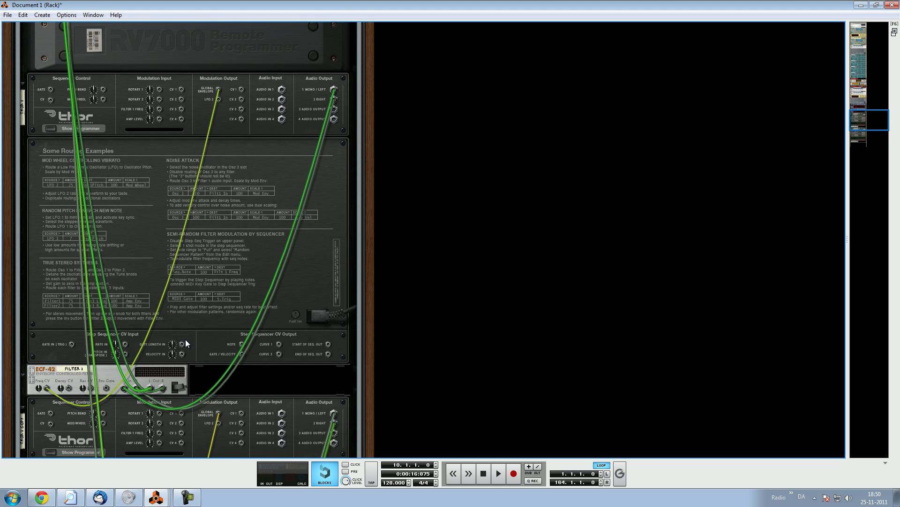
scroll(180, 339, up, 15)
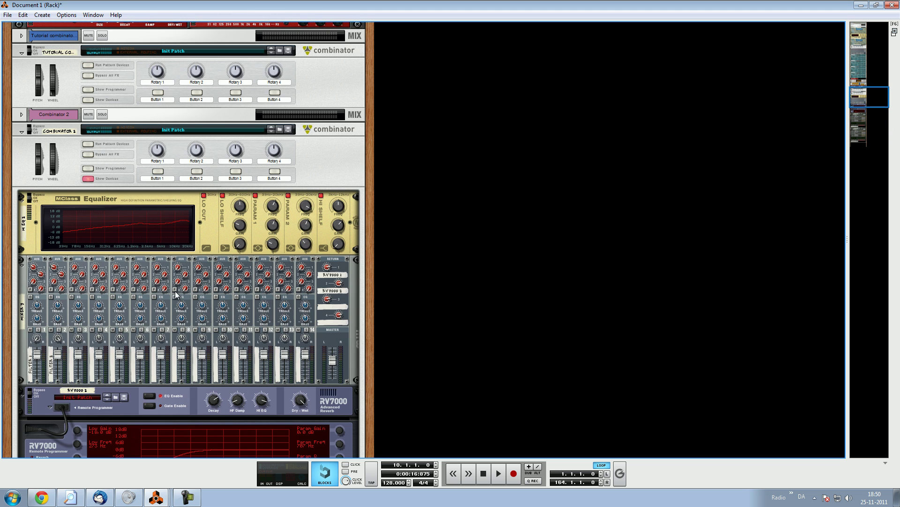
drag(152, 154, 145, 165)
click(89, 168)
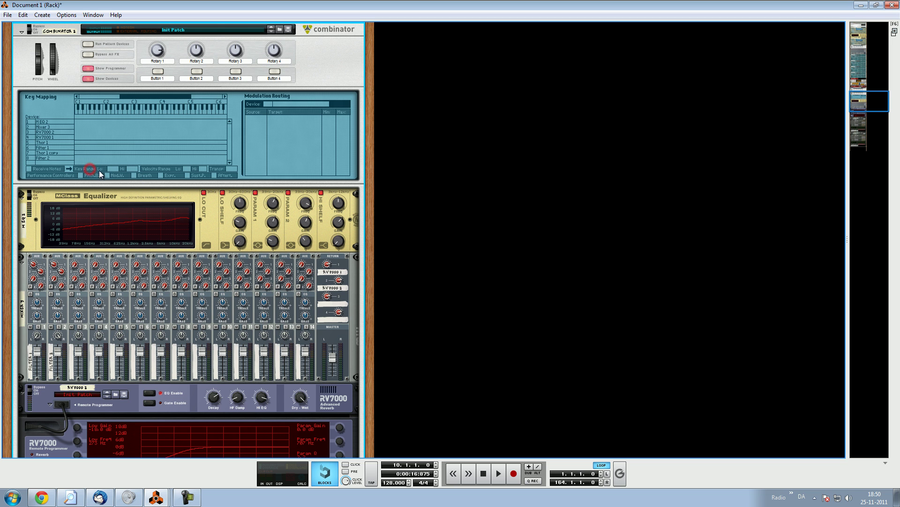
click(63, 147)
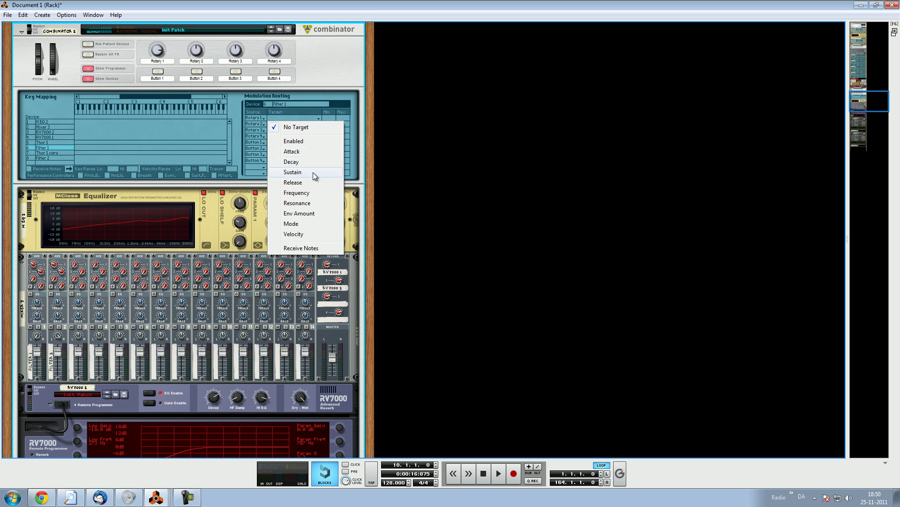
click(70, 75)
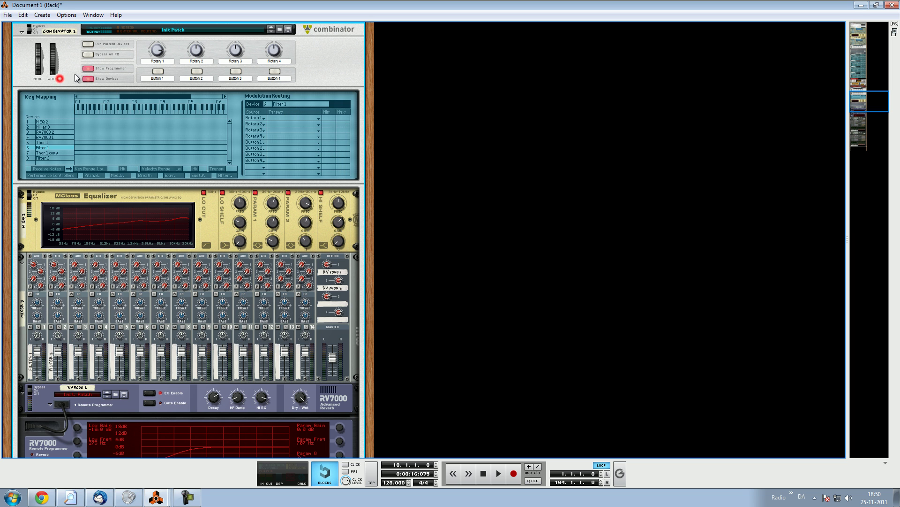
click(88, 68)
click(88, 68)
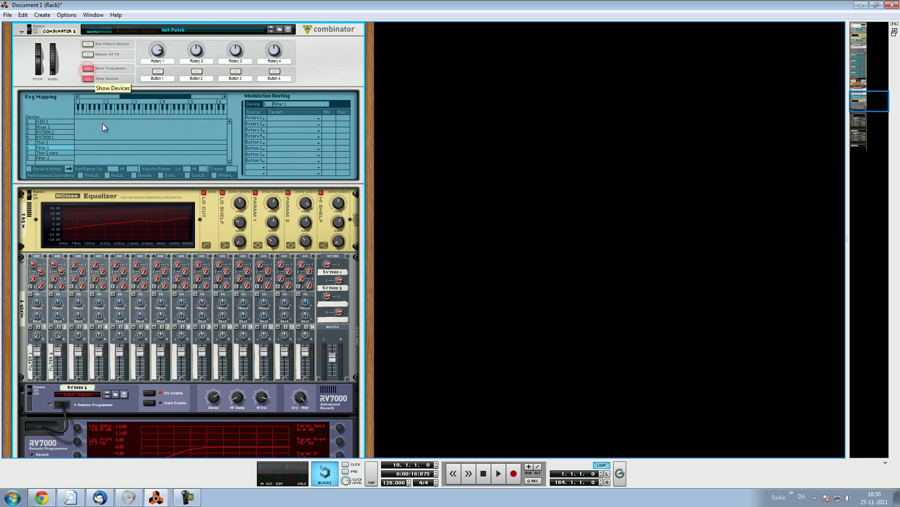
click(46, 148)
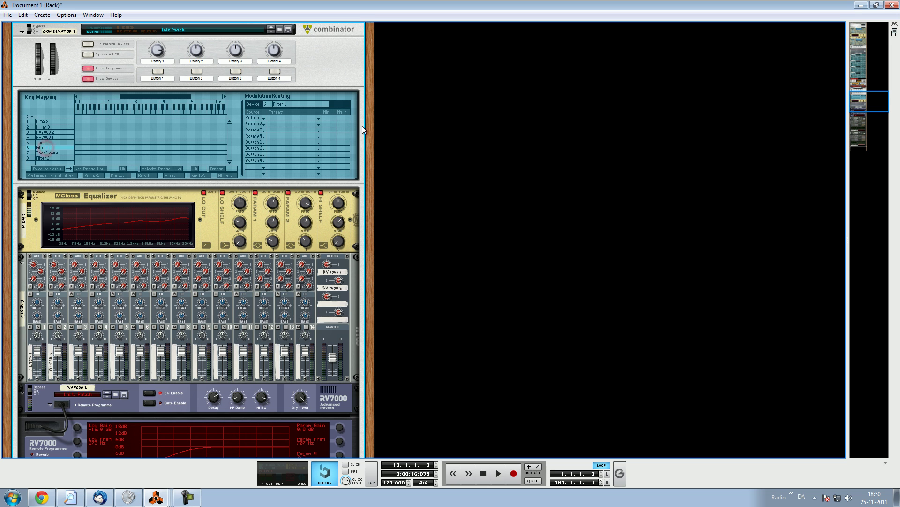
click(284, 118)
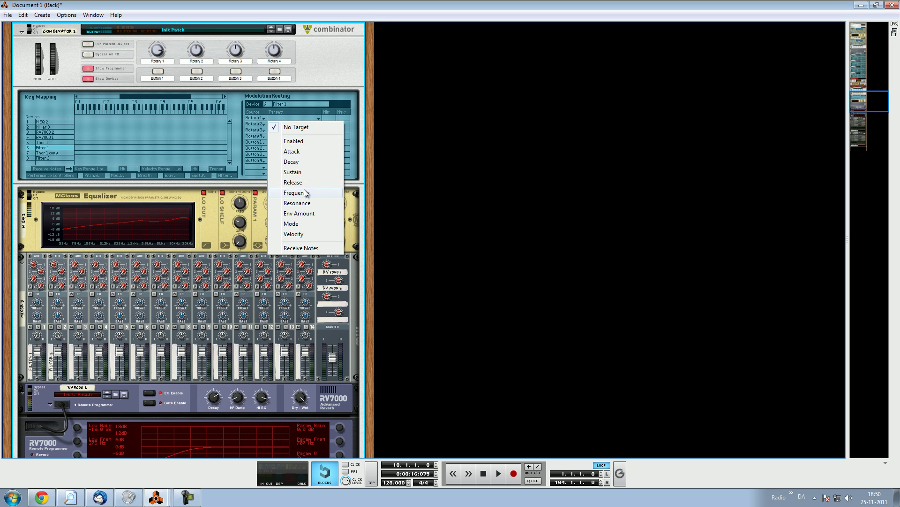
click(296, 189)
Route Rotary 1 to Filter 2's Frequency as well.
click(80, 157)
click(294, 121)
click(306, 189)
Sweep Combinator 2's Rotary 1 knob to audition the cutoff movement of both filters.
drag(153, 56, 165, 95)
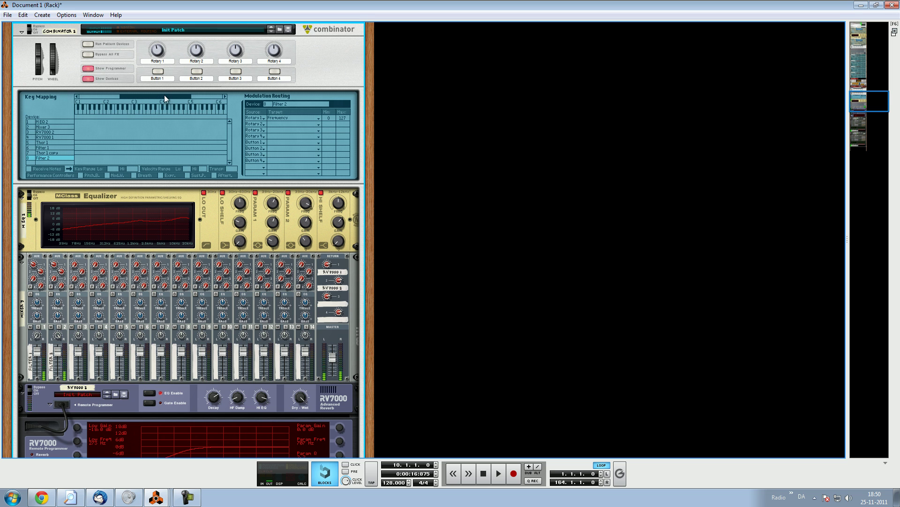
mouse_move(159, 54)
mouse_down()
mouse_move(157, 93)
mouse_move(159, 68)
mouse_up()
drag(175, 5, 174, 2)
drag(162, 49, 161, 7)
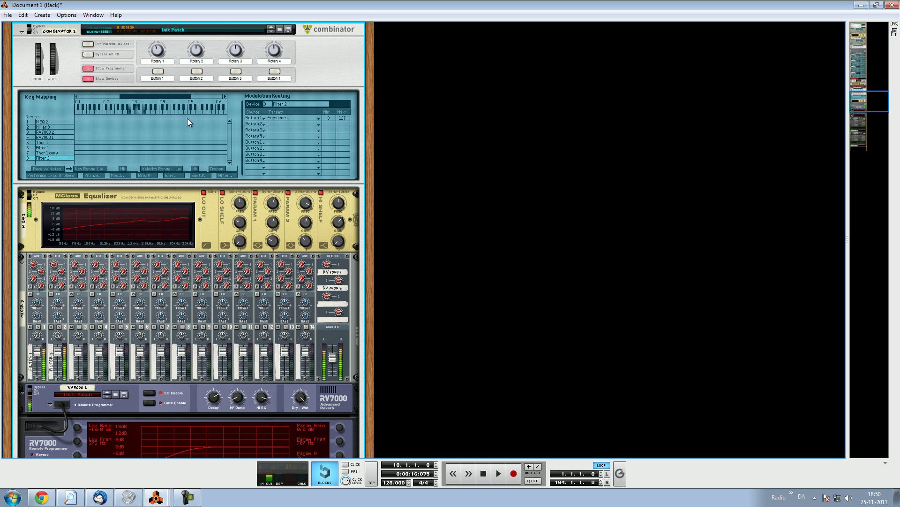
Switch to the sequencer and draw an eight-bar clip starting at bar 18 on the Combinator 2 note track.
key(F5)
key(alt+Tab)
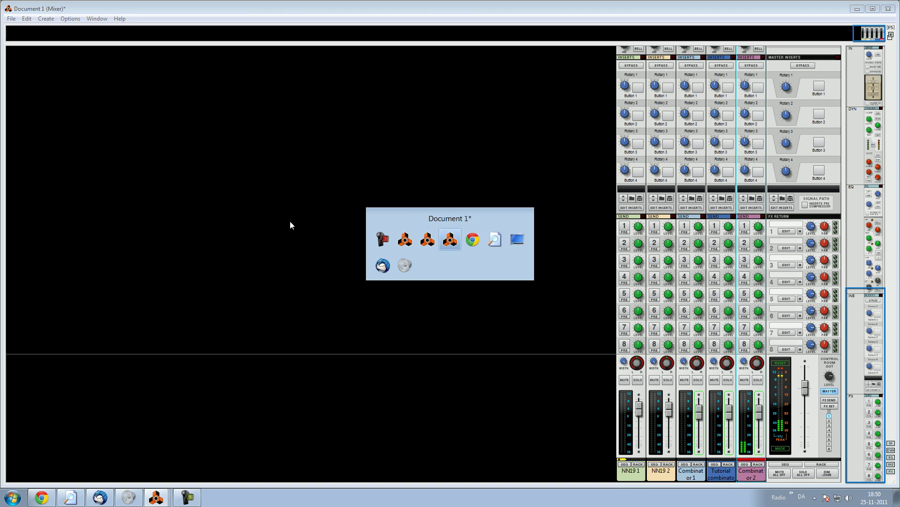
key(alt+shift+Tab)
key(alt+Tab)
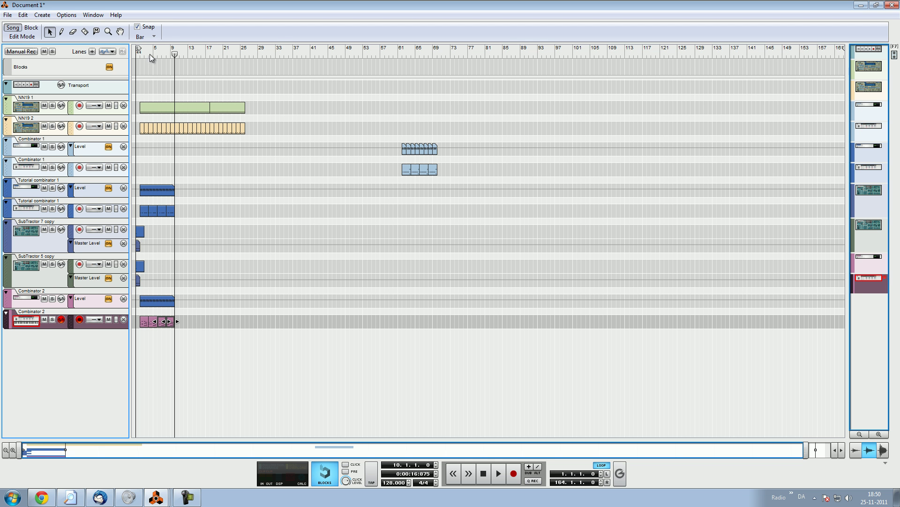
key(alt+Tab)
key(alt+Tab)
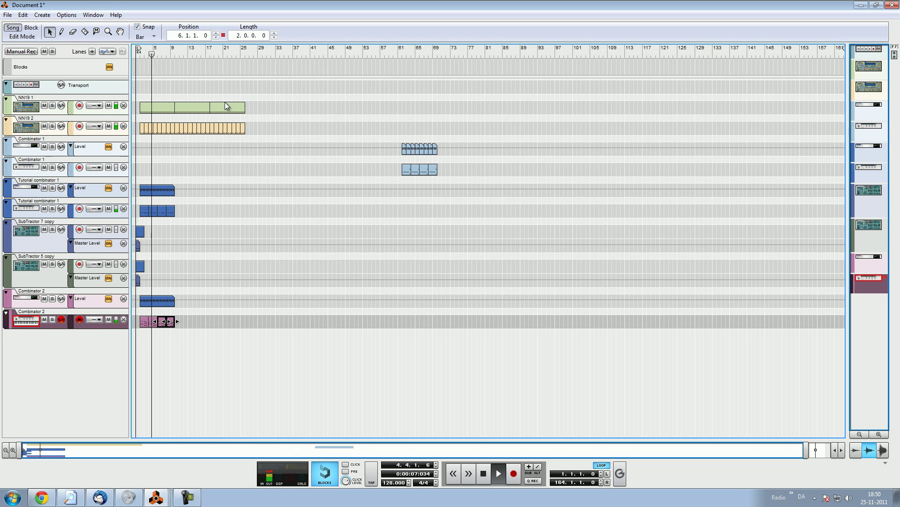
click(61, 32)
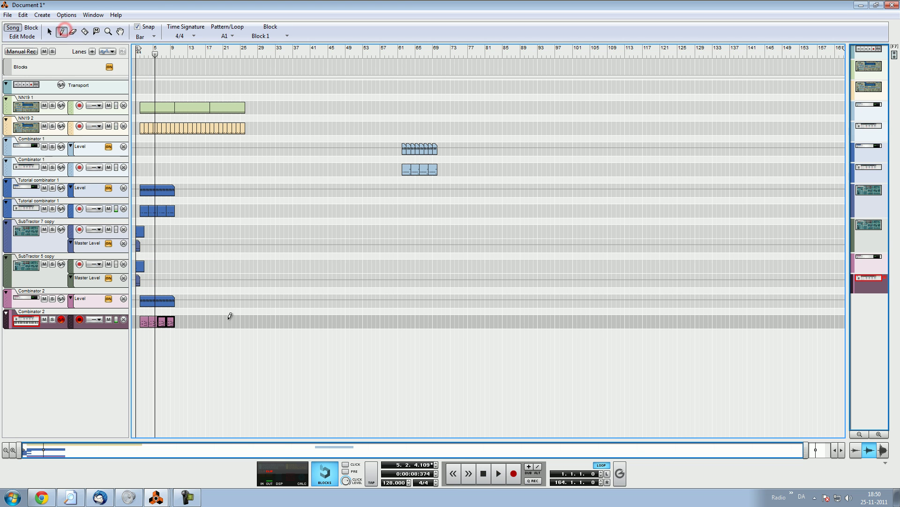
drag(215, 319, 245, 312)
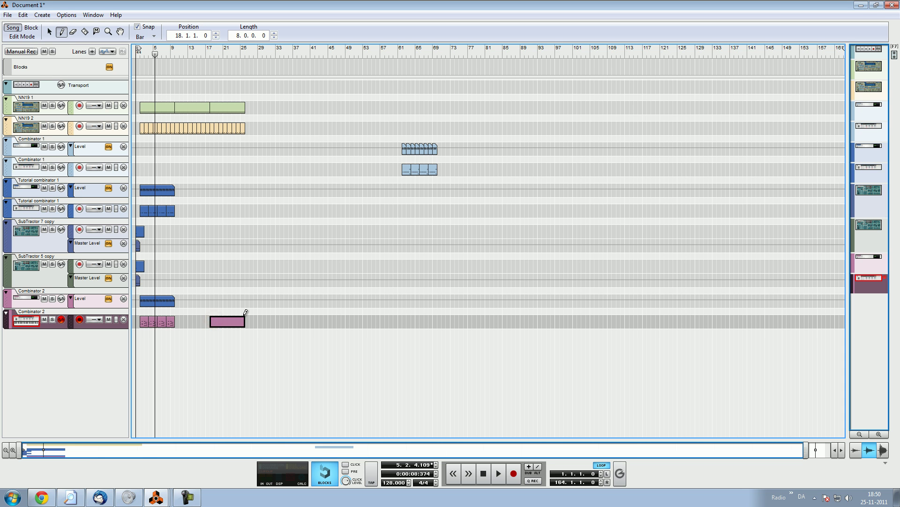
Fill bar 18 of the new clip with eight repeated three-note chords between E2 and B2, each note 0.0.2.0 long.
double_click(243, 318)
click(146, 218)
click(324, 218)
key(q)
mouse_move(379, 157)
mouse_down()
mouse_move(346, 217)
mouse_move(309, 227)
mouse_move(358, 226)
mouse_up()
click(323, 49)
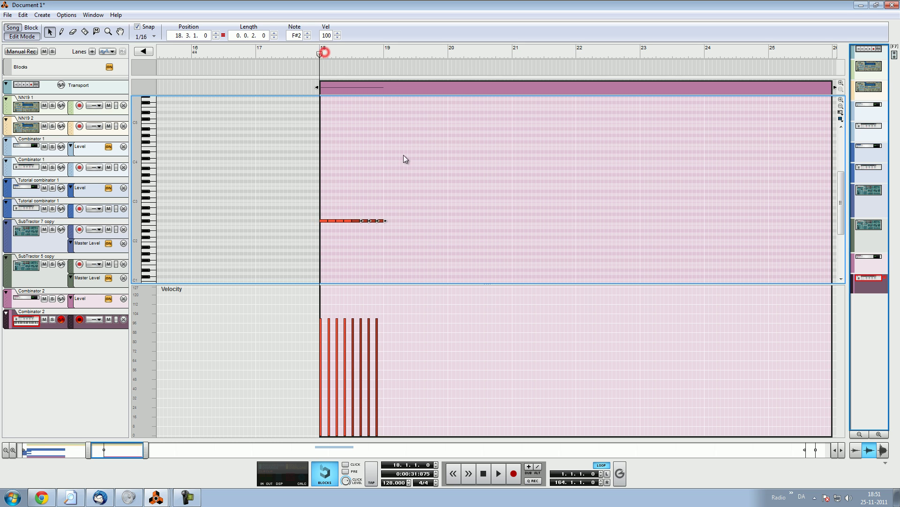
click(424, 159)
drag(412, 196, 324, 205)
Play the chords from bar 18 and select all of their notes.
key(space)
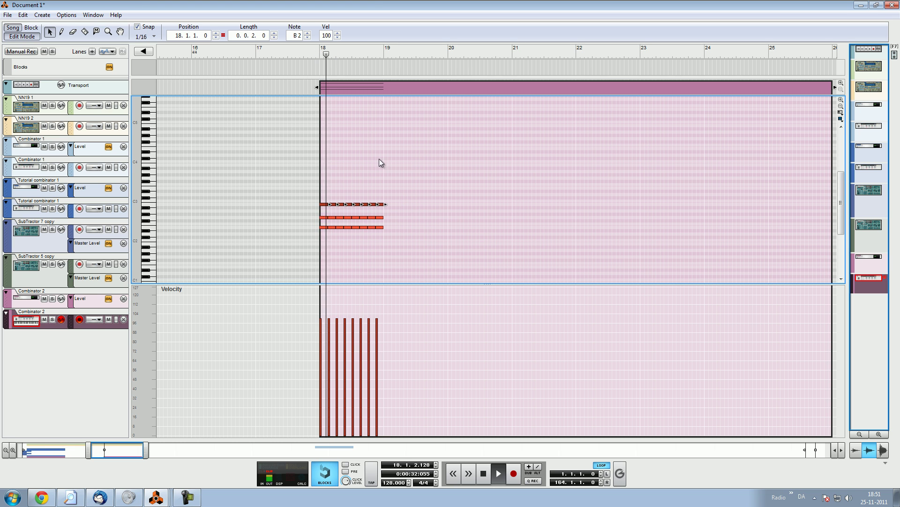
key(space)
drag(430, 181, 303, 250)
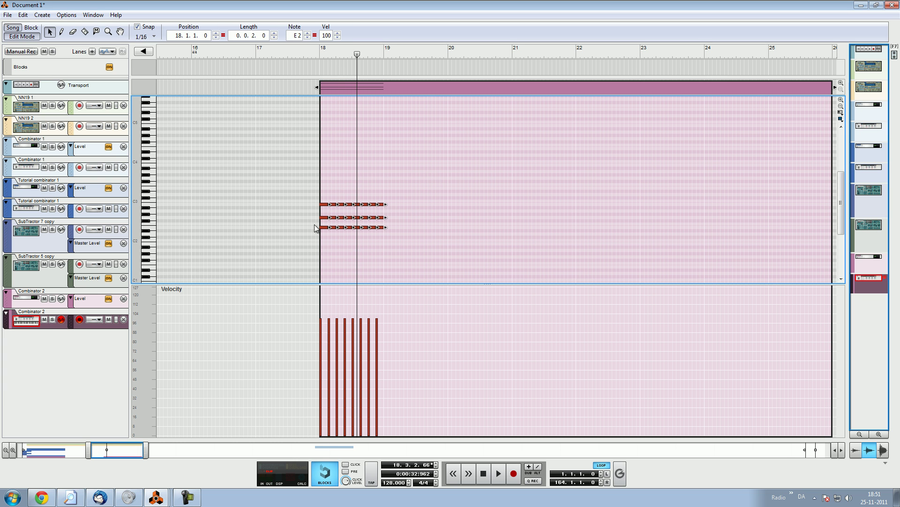
click(322, 55)
key(space)
Return to the arrangement, set the song position to bar 18 and reopen the Combinator 2 clip's notes.
key(F5)
key(F7)
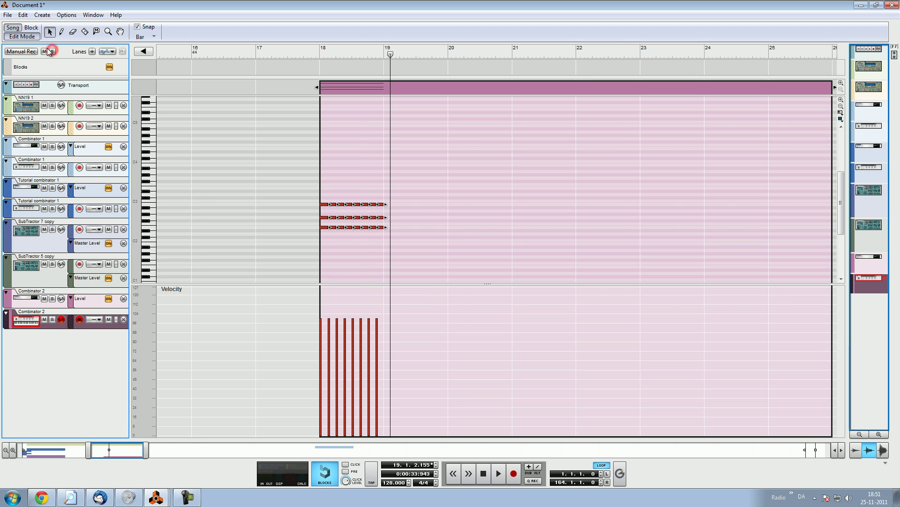
click(22, 36)
key(alt+Tab)
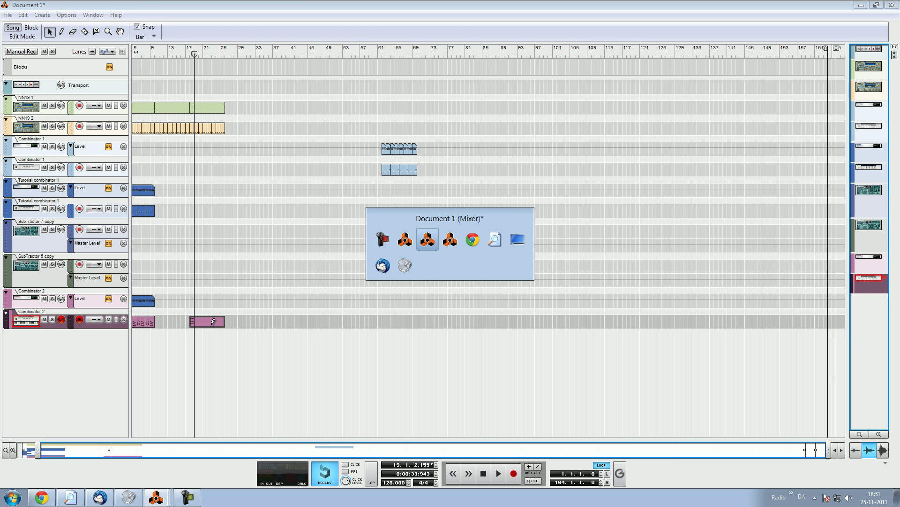
mouse_move(157, 496)
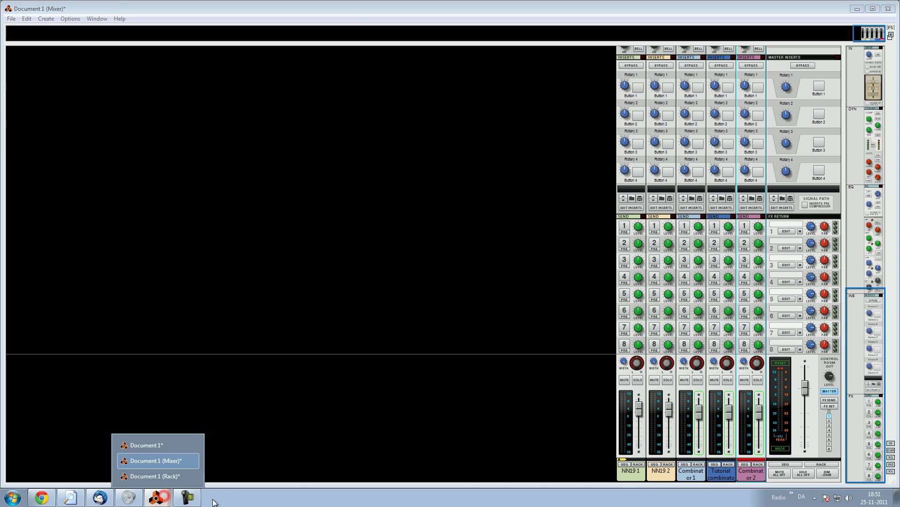
click(164, 444)
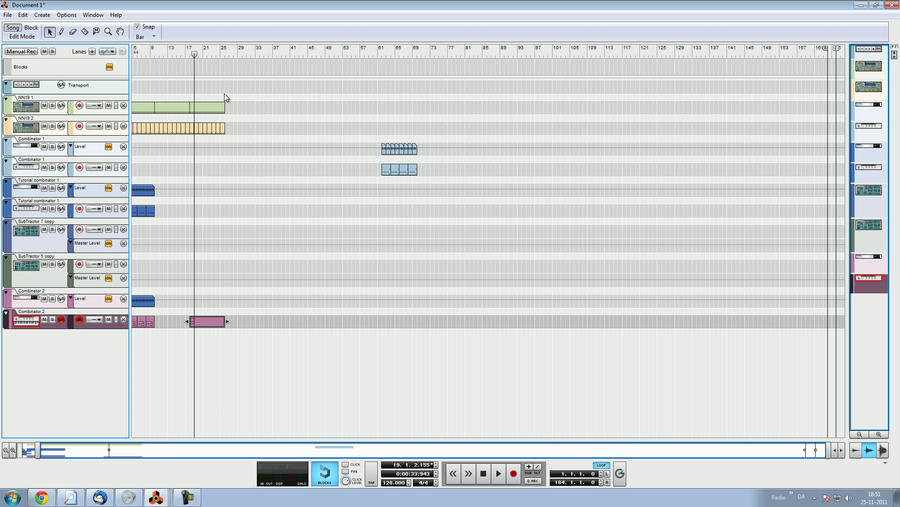
click(189, 54)
double_click(198, 324)
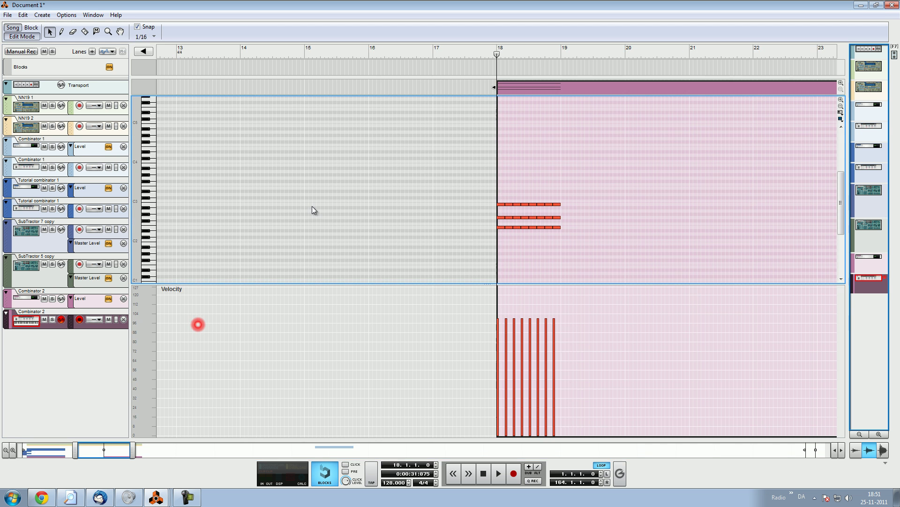
Set the length of all the bar 18 chord notes to 0.0.1.210 and play them.
drag(259, 37, 263, 46)
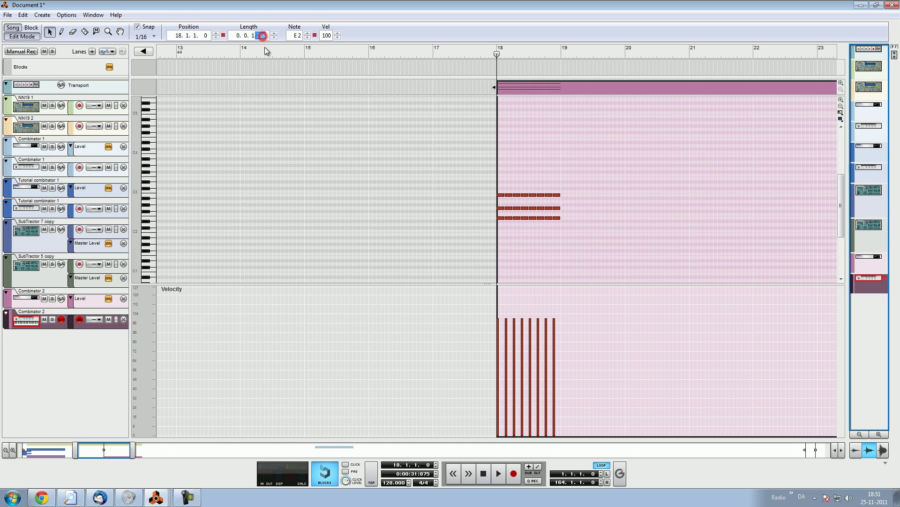
key(space)
click(572, 166)
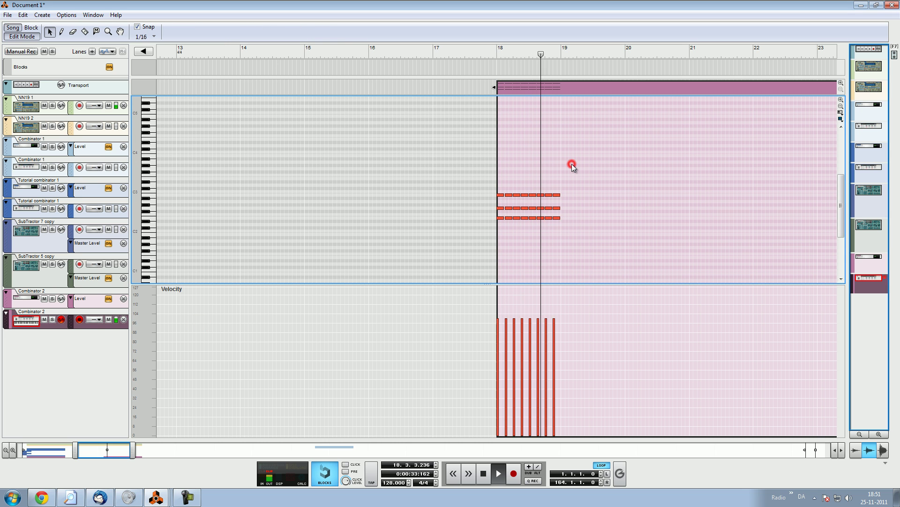
key(space)
click(498, 55)
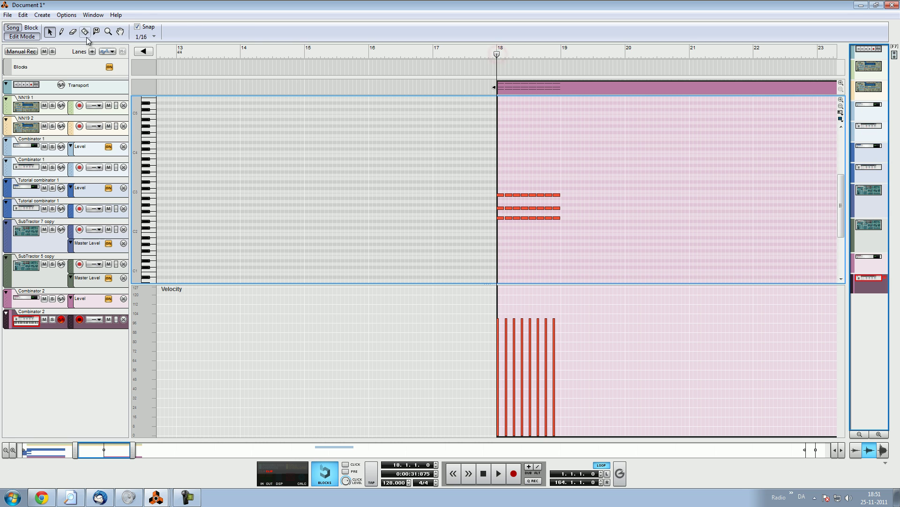
Add a row of E0 bass notes beneath the bar 18 chords and duplicate the whole bar's notes into bar 19.
drag(676, 165, 390, 273)
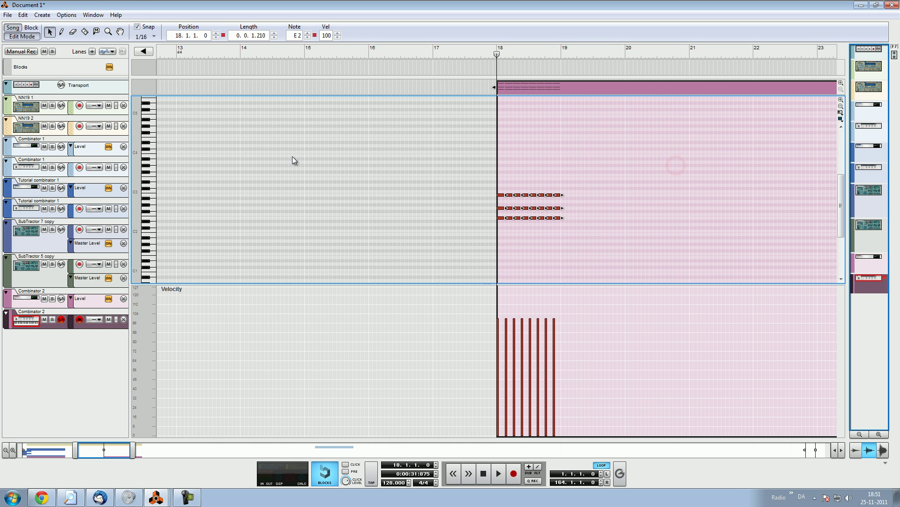
drag(588, 172, 508, 235)
key(space)
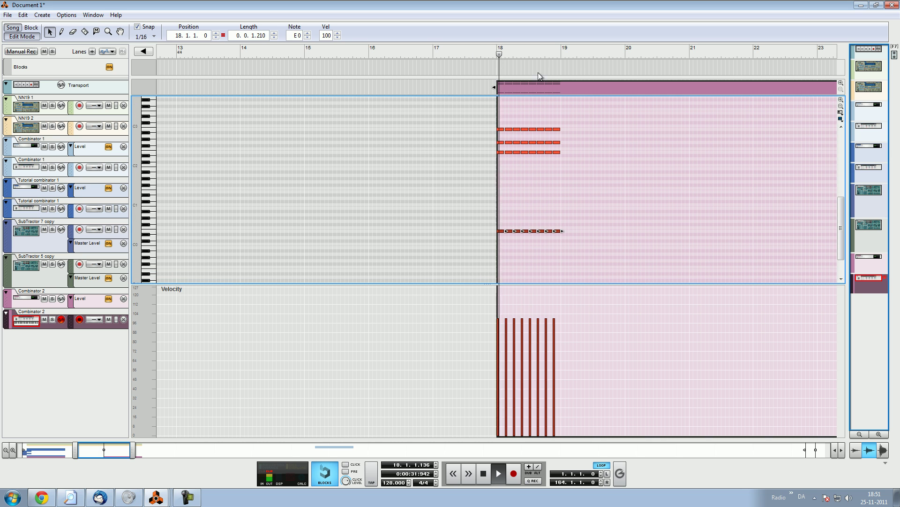
click(599, 178)
key(space)
drag(598, 111, 566, 232)
Switch to the rack and save the Combinator 2 patch as Hard Pluck Supersaw 1.
key(alt+Tab)
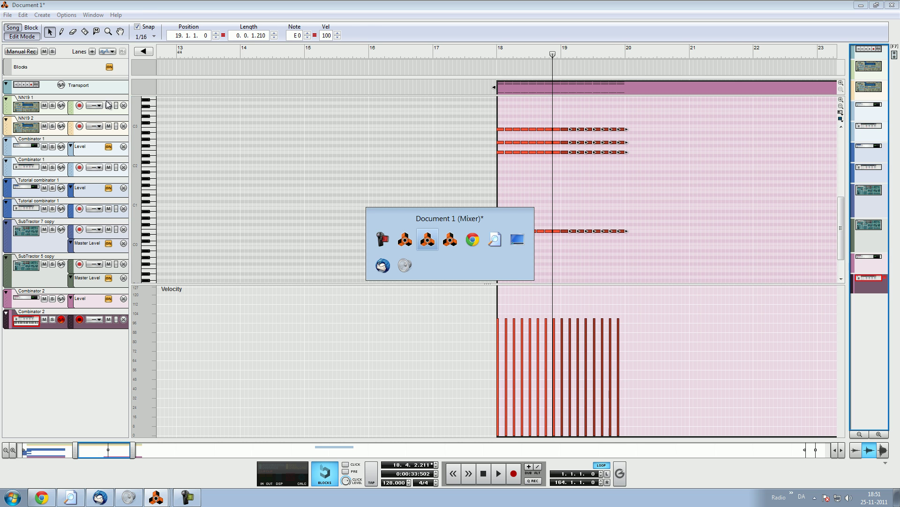
key(alt+Tab)
key(alt+Tab)
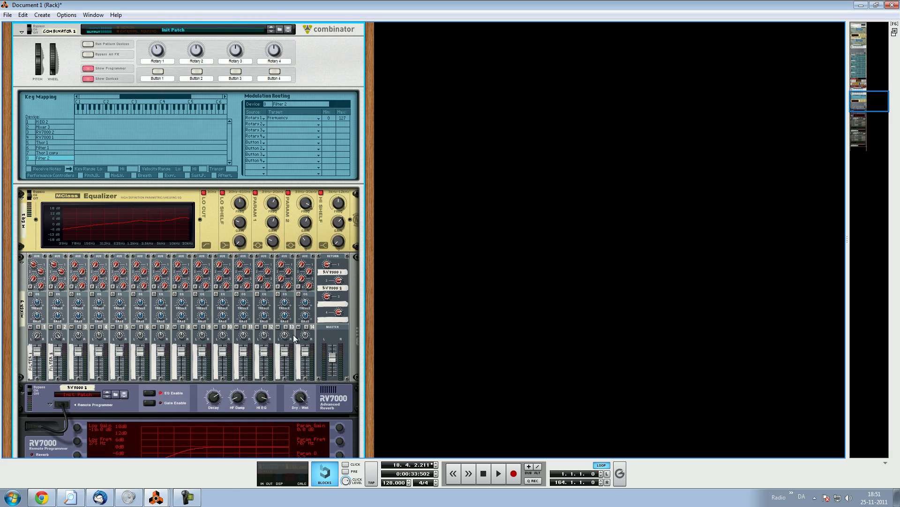
click(289, 114)
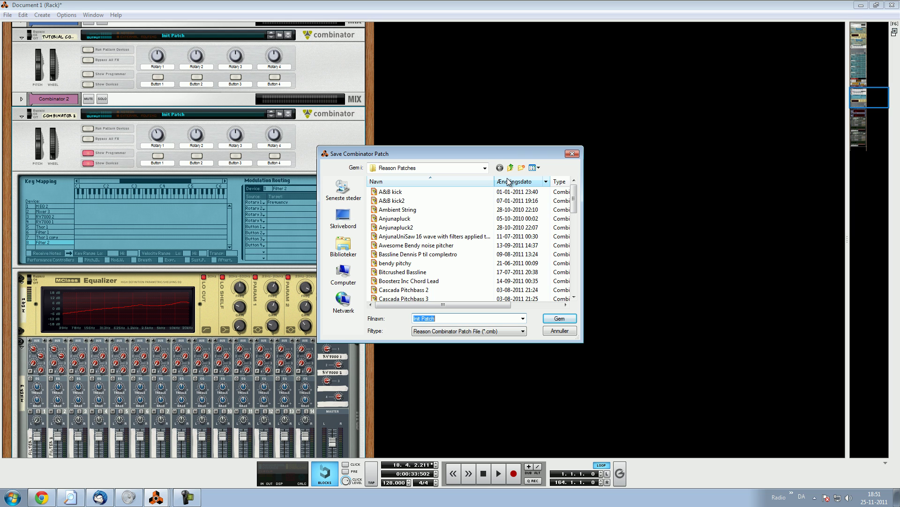
text(Hard Pluck Supersaw 1)
key(Return)
Return to the sequencer and play the two-bar chord pattern from bar 18.
key(alt+Tab)
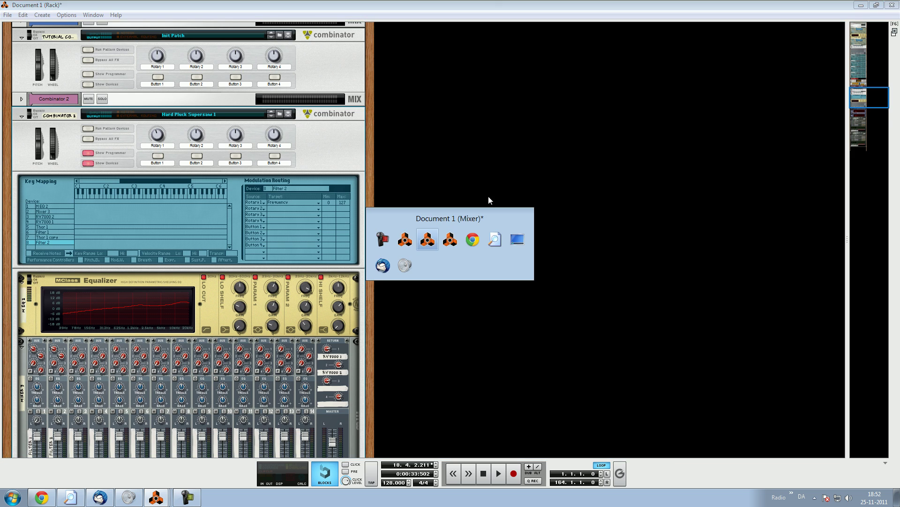
key(alt+Tab)
click(495, 52)
key(space)
click(594, 121)
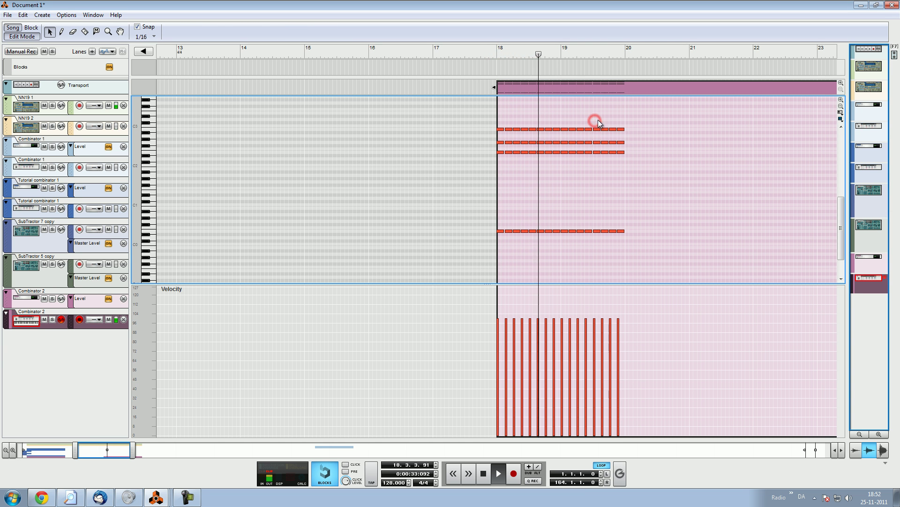
Set the length of all chord and bass notes in bars 18 and 19 to 0.0.1.195.
key(alt+Tab)
key(alt+Tab)
drag(658, 112, 473, 254)
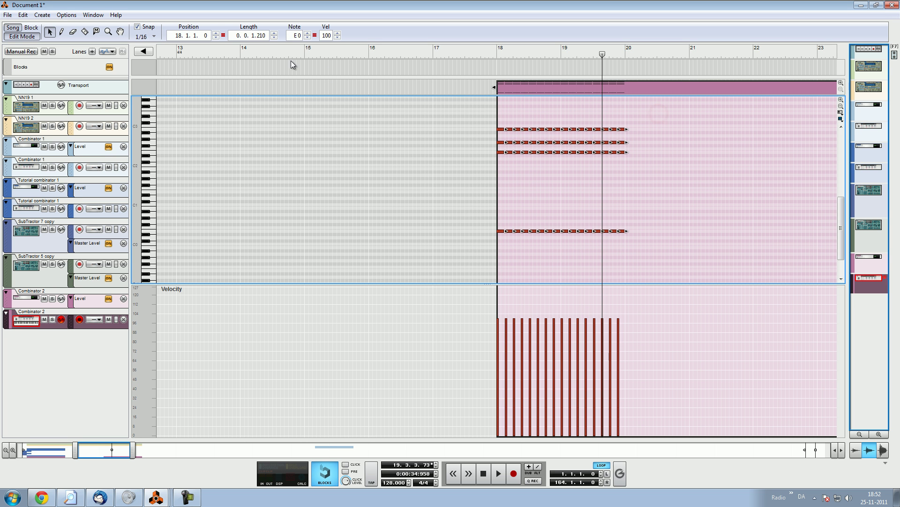
drag(257, 36, 261, 44)
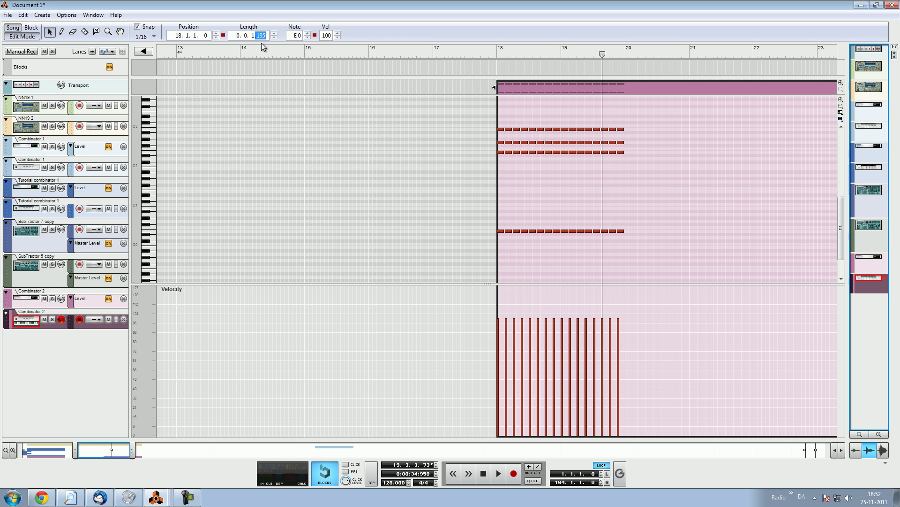
Adjust the Amp Env Release on both Thor synths in the rack, setting the first Thor's to about 1.02 s.
key(alt+Tab)
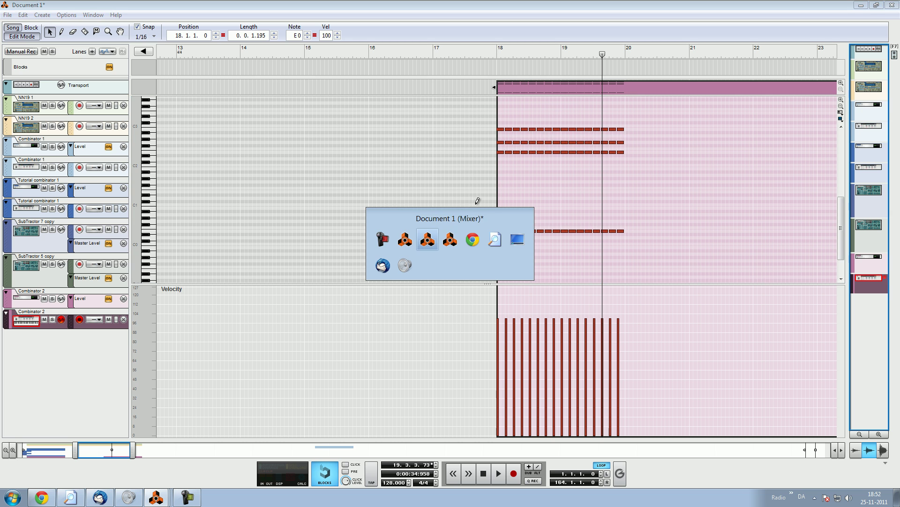
click(452, 241)
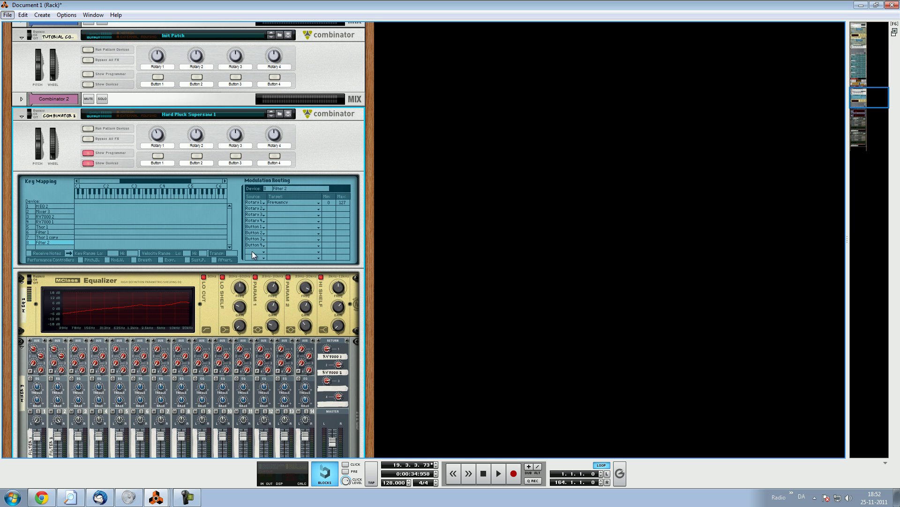
scroll(230, 304, down, 15)
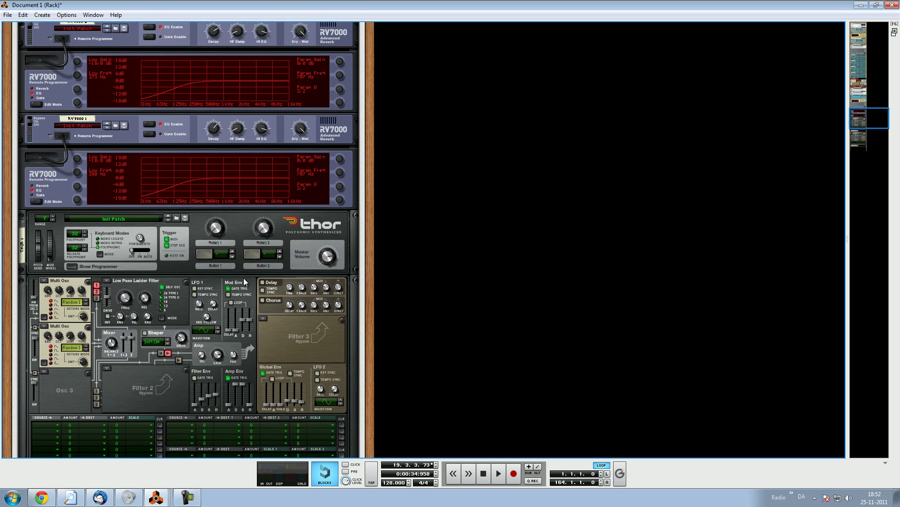
click(250, 350)
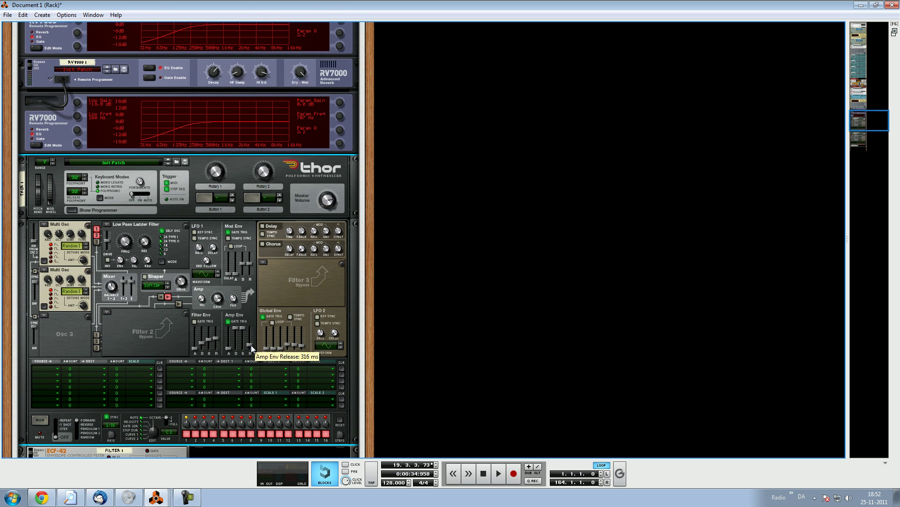
key(ctrl+d)
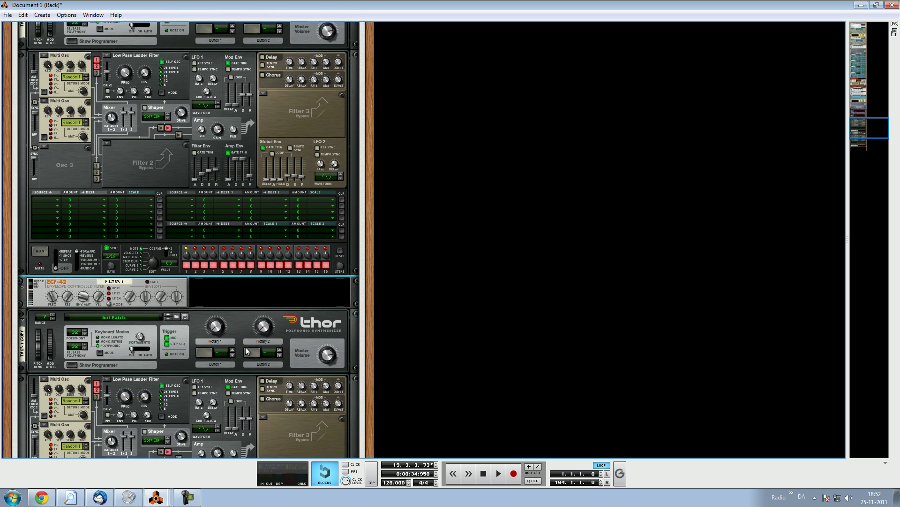
drag(247, 360, 250, 364)
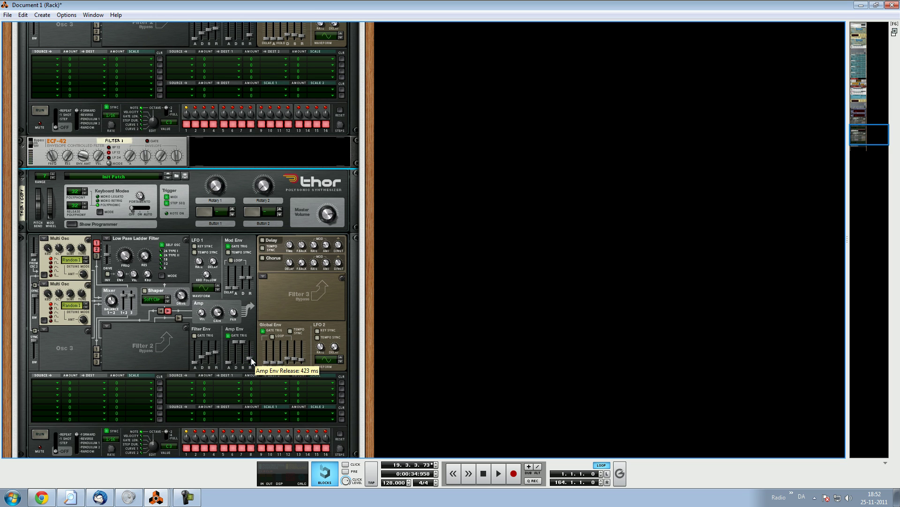
drag(252, 357, 252, 359)
drag(249, 361, 250, 358)
scroll(251, 359, down, 5)
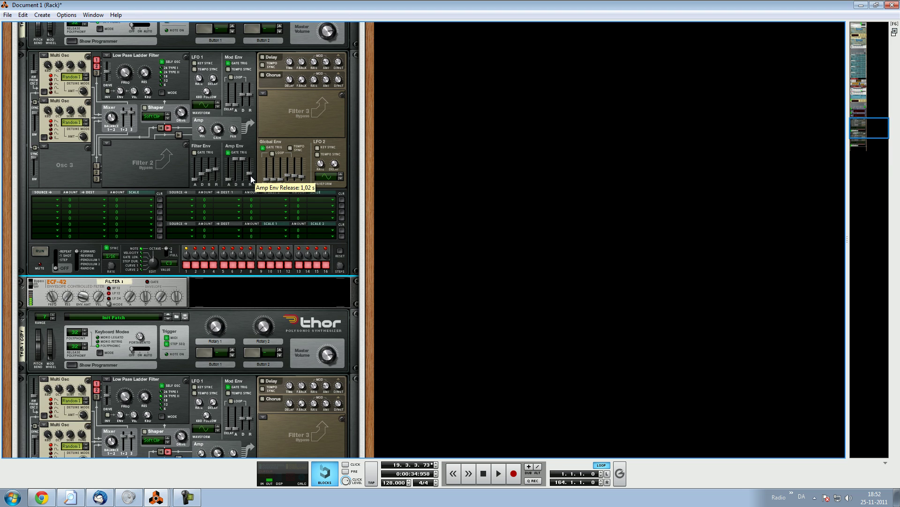
Play the chord pattern from bar 18 in the sequencer to listen to the adjusted Thor release.
key(F7)
drag(520, 53, 502, 53)
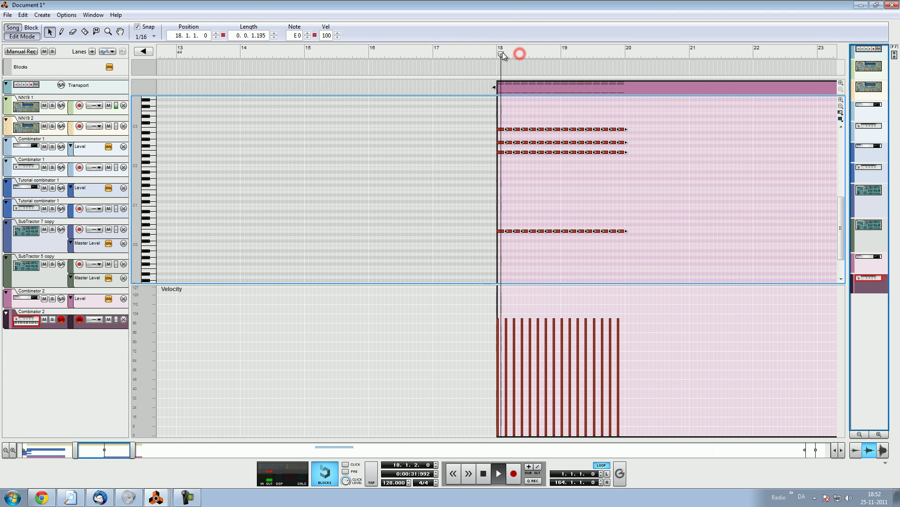
key(F6)
key(F7)
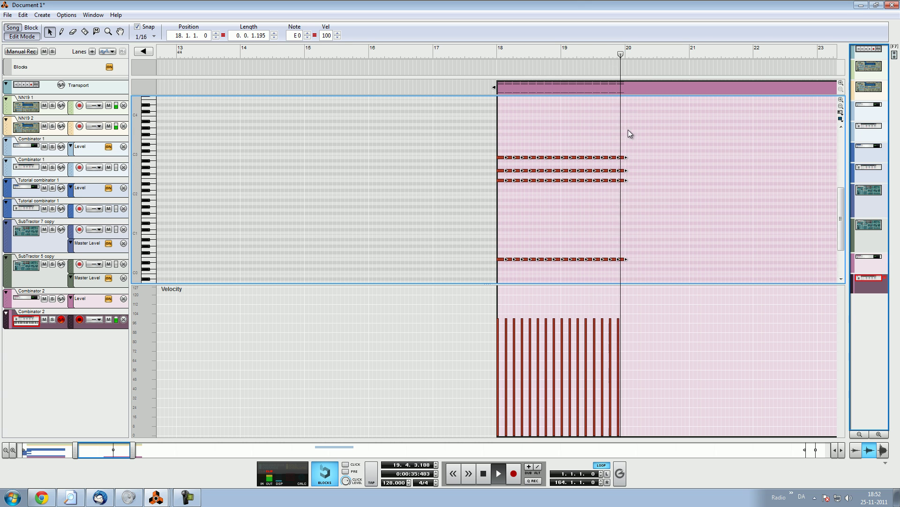
key(space)
Add a D3 note row above the chords from bar 18 up to 19.3 and play it from bar 18.
click(491, 52)
drag(690, 123, 505, 150)
key(space)
click(499, 54)
click(654, 139)
drag(681, 126, 598, 157)
click(626, 165)
click(496, 50)
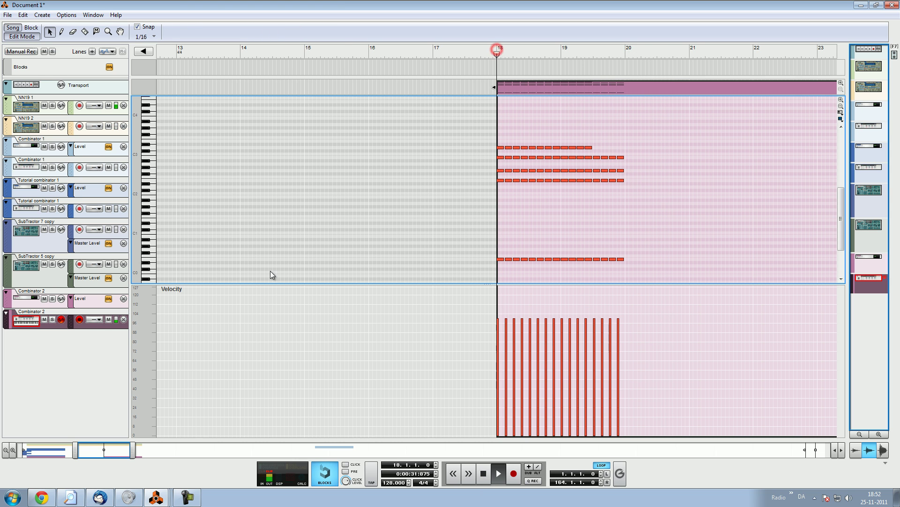
Switch to the rack and view the first Thor's amplifier envelope.
click(11, 36)
double_click(202, 319)
key(F6)
scroll(209, 267, up, 3)
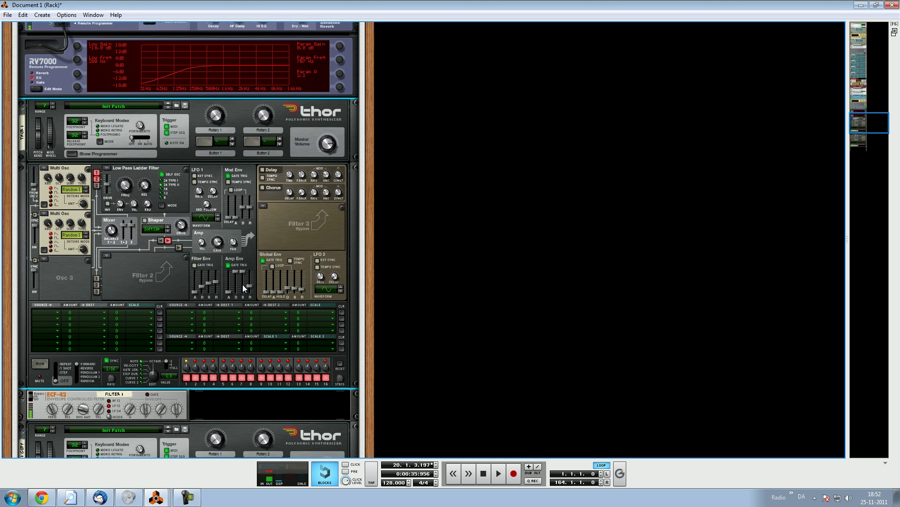
Copy the bass notes into bars 20 and 21 at pitch D0 and play the transition into them.
key(F7)
drag(580, 224, 543, 268)
key(space)
drag(562, 73, 508, 65)
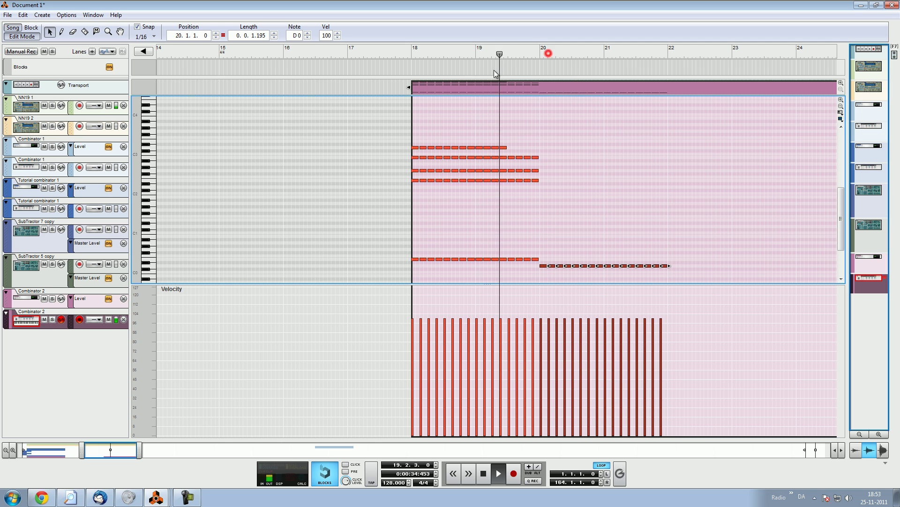
Stack D2, F#2, B2 and D3 note rows over bars 20 and 21, deleting the last four D3 notes from 21.3.
drag(556, 177, 544, 162)
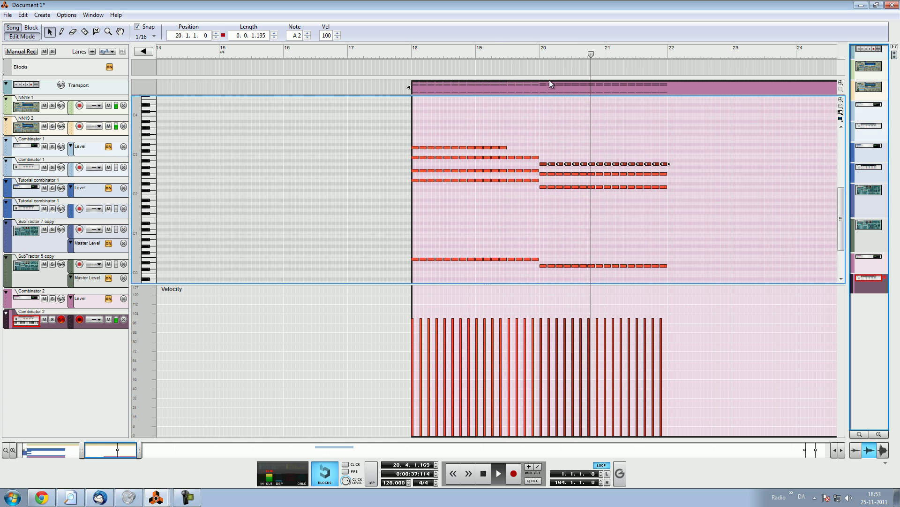
drag(543, 164, 544, 148)
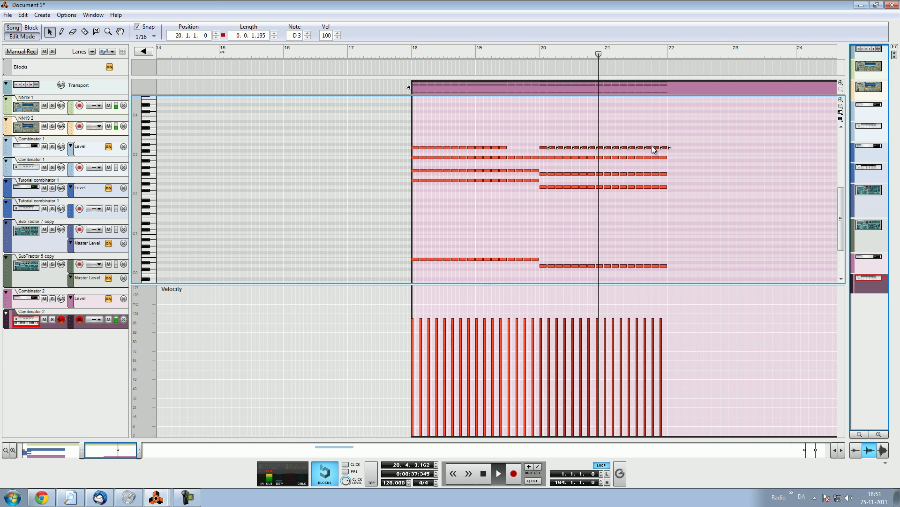
drag(694, 132, 641, 151)
key(Delete)
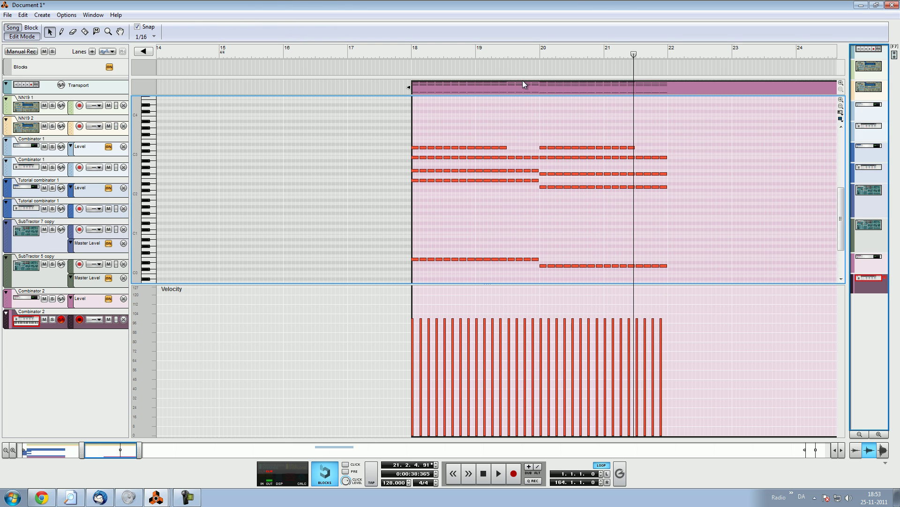
Add four D2 notes starting at 19.3 and four B1 notes starting at 21.3.
click(511, 50)
drag(543, 182, 642, 201)
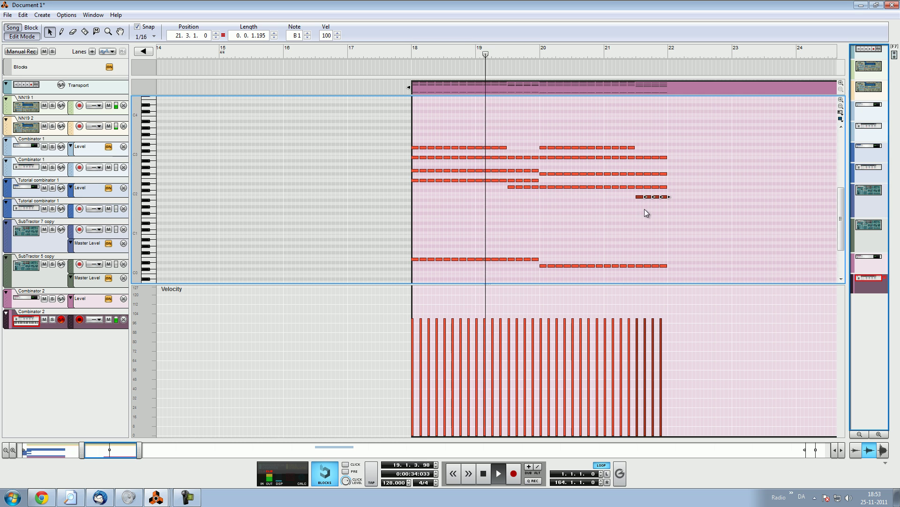
click(633, 223)
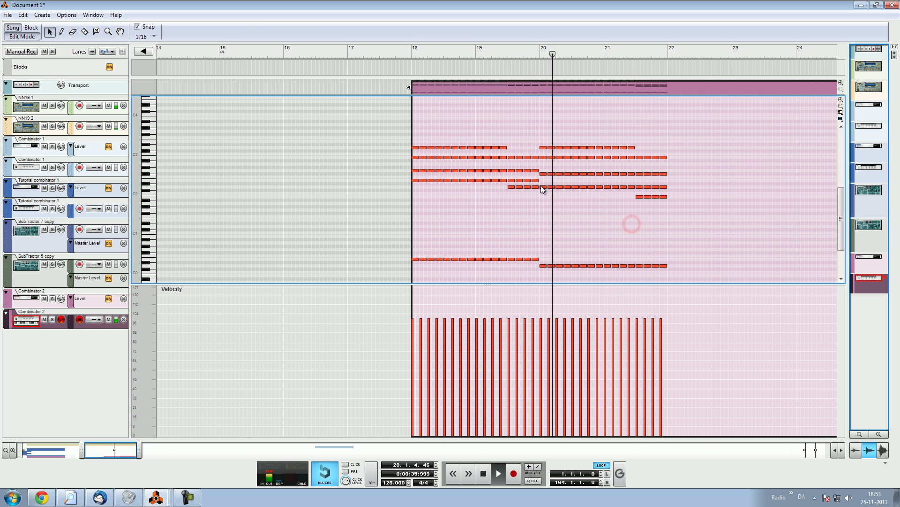
Lower the four D2 notes starting at 19.3 to C2, trying C#2 during playback first.
drag(539, 187, 518, 193)
key(space)
click(501, 55)
key(space)
click(511, 189)
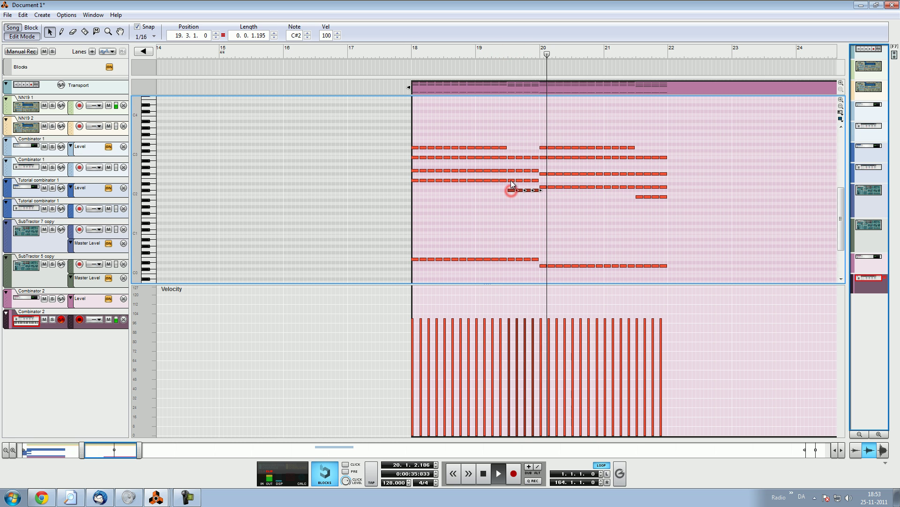
drag(511, 190, 540, 191)
drag(535, 188, 536, 192)
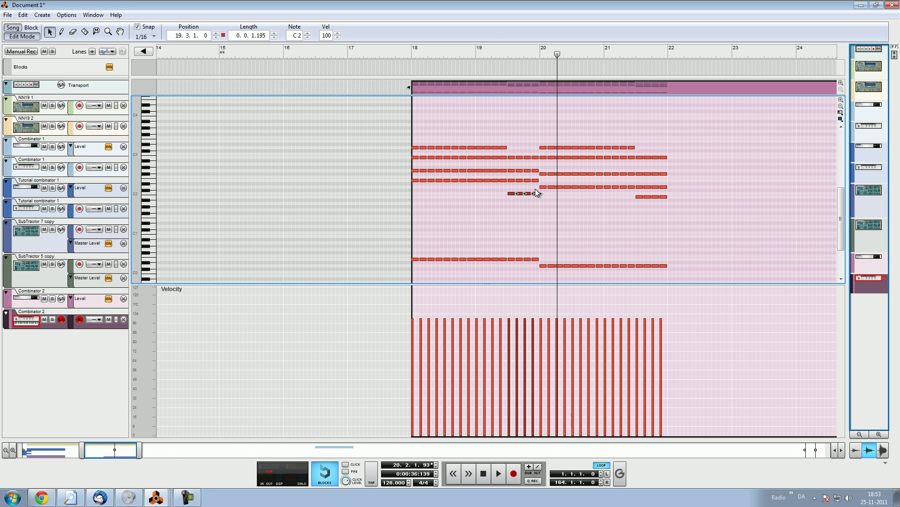
Play the revised chords from just before 19.3 to the end of bar 21.
click(504, 54)
key(space)
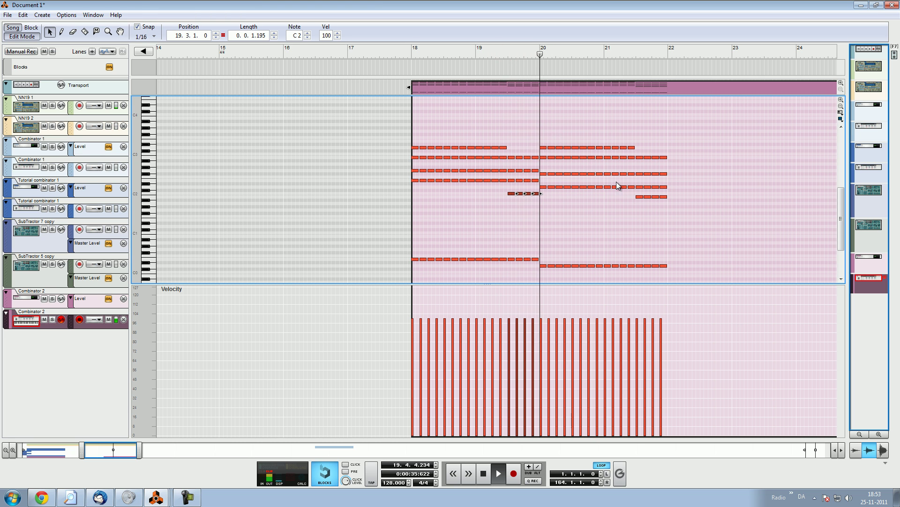
click(631, 224)
click(662, 214)
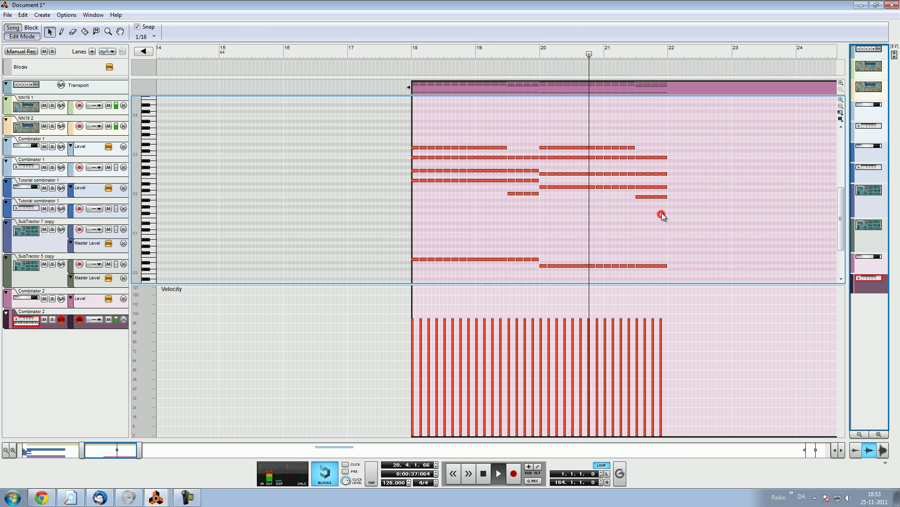
click(731, 159)
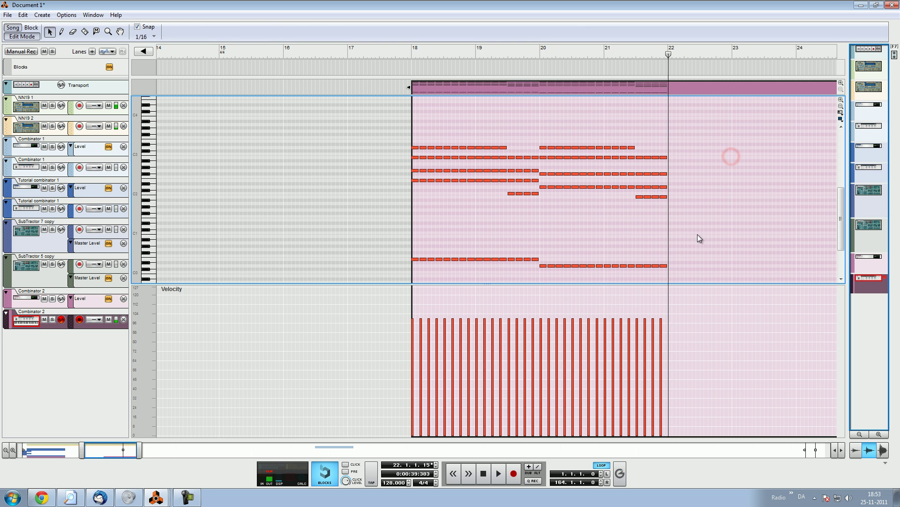
Add a C0 bass row with F#2, C3 and D3 rows over bars 22 and 23, and play from bar 22.
drag(543, 268, 543, 268)
drag(544, 265, 673, 178)
click(673, 50)
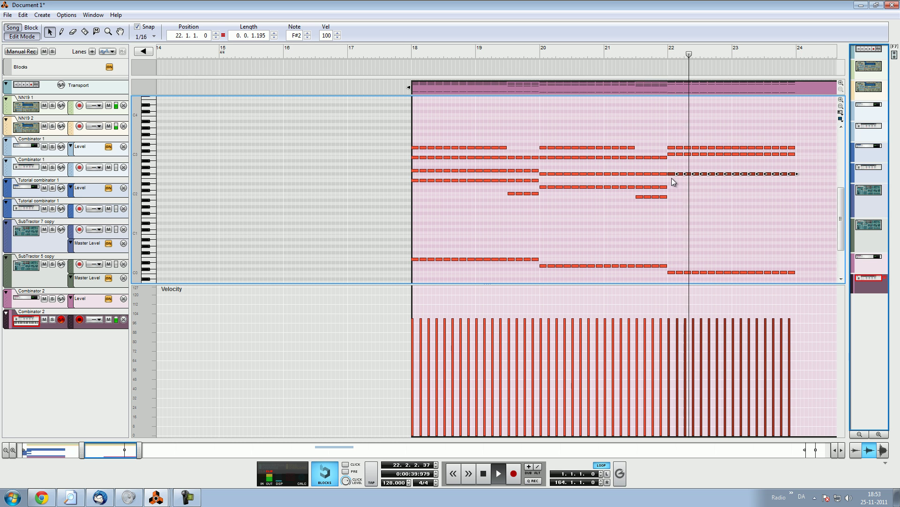
Lower the C3 row over bars 22 and 23 to B2, add a C1 bass row there, and play from bar 22.
drag(803, 149, 668, 156)
click(649, 55)
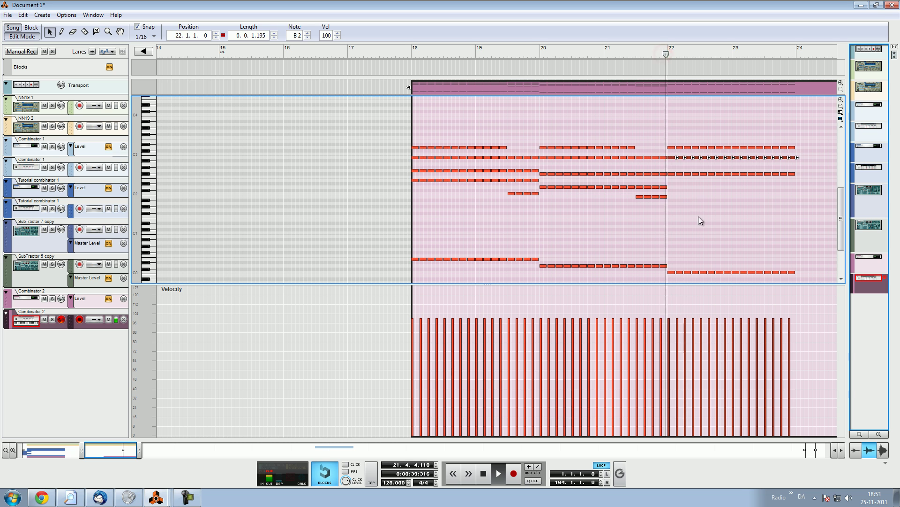
drag(800, 251, 670, 233)
click(671, 52)
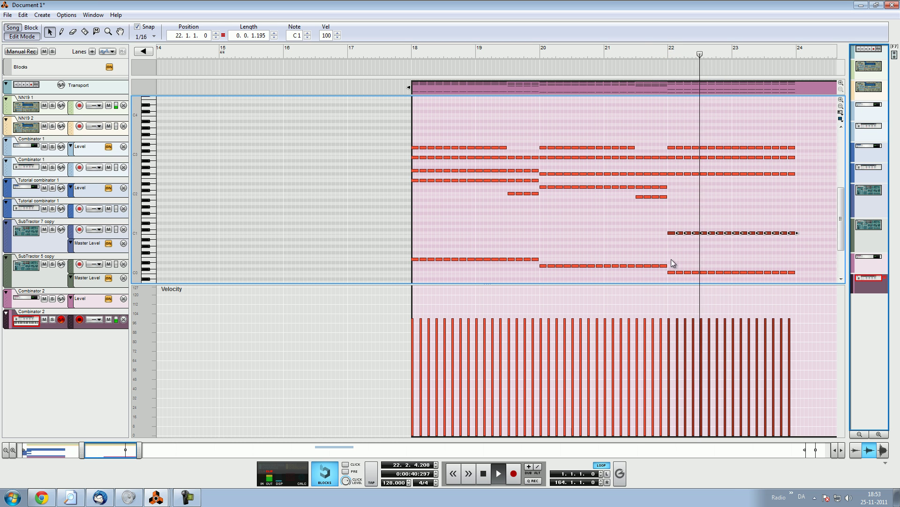
Raise the F#2, B2 and D3 rows over bars 22 and 23 to G2, C3 and E3, and play from bar 22.
drag(813, 115, 671, 155)
drag(800, 133, 672, 141)
click(670, 52)
key(space)
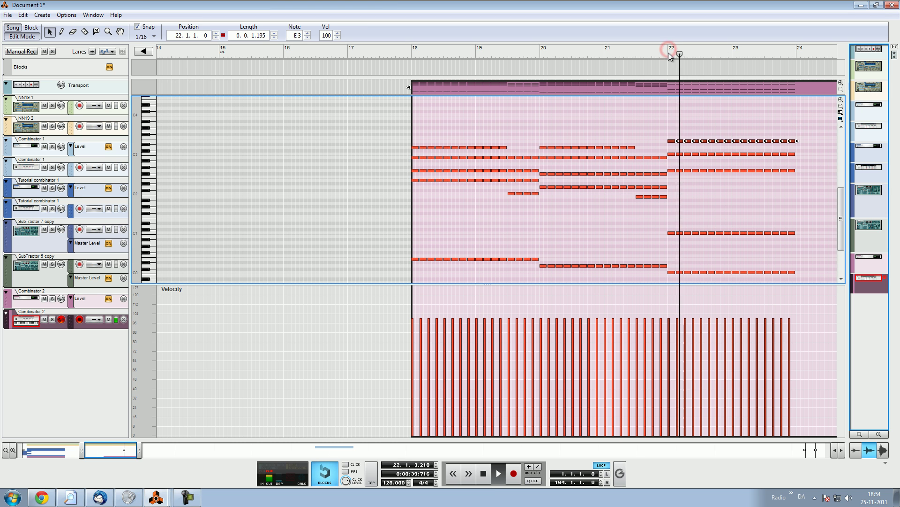
Play the chord progression from just before bar 18 into bar 22.
click(756, 209)
drag(511, 53, 408, 57)
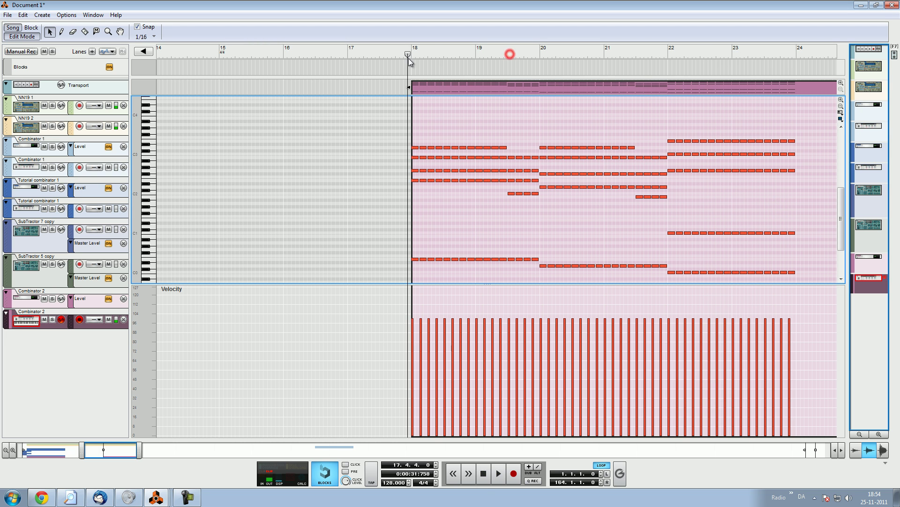
drag(802, 123, 780, 141)
key(alt+Tab)
key(alt+Tab)
drag(745, 194, 775, 210)
click(696, 212)
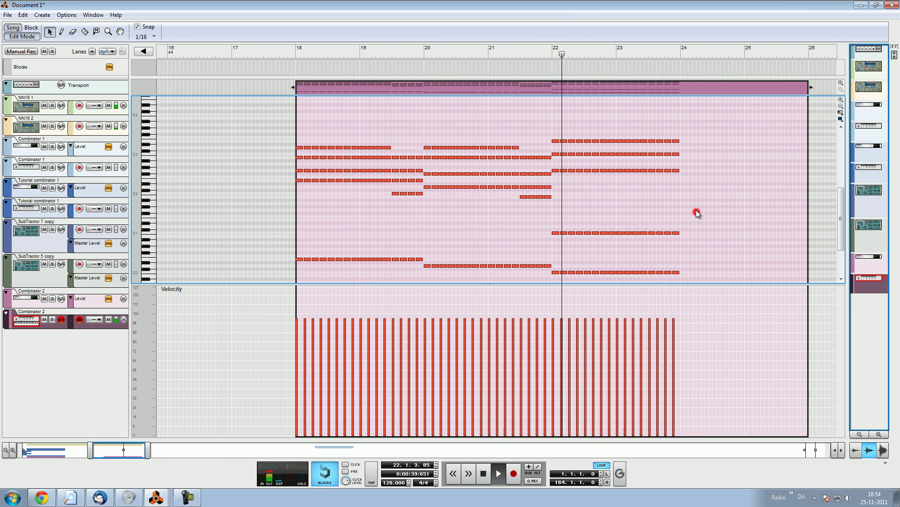
Raise the E3 notes from 22.4.3 to the end of bar 23 to F#3, trying F3 on bar 23 first.
drag(708, 127, 680, 137)
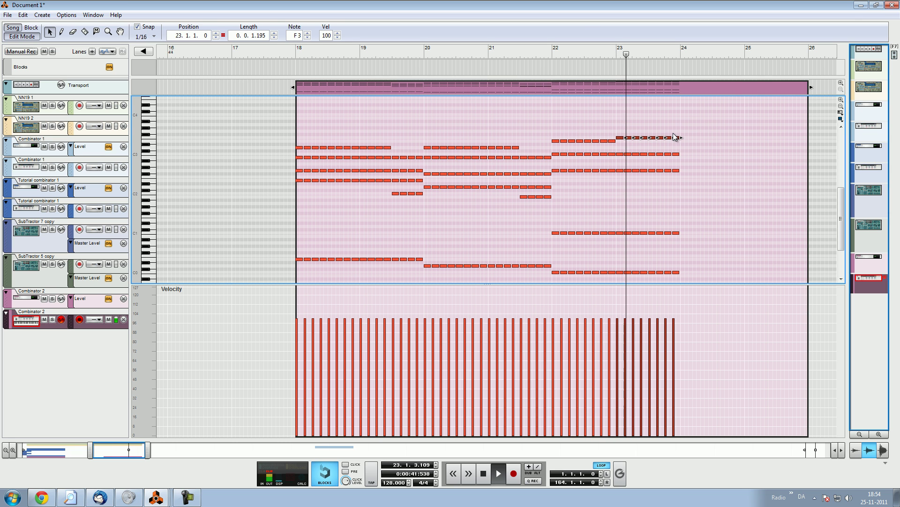
click(552, 57)
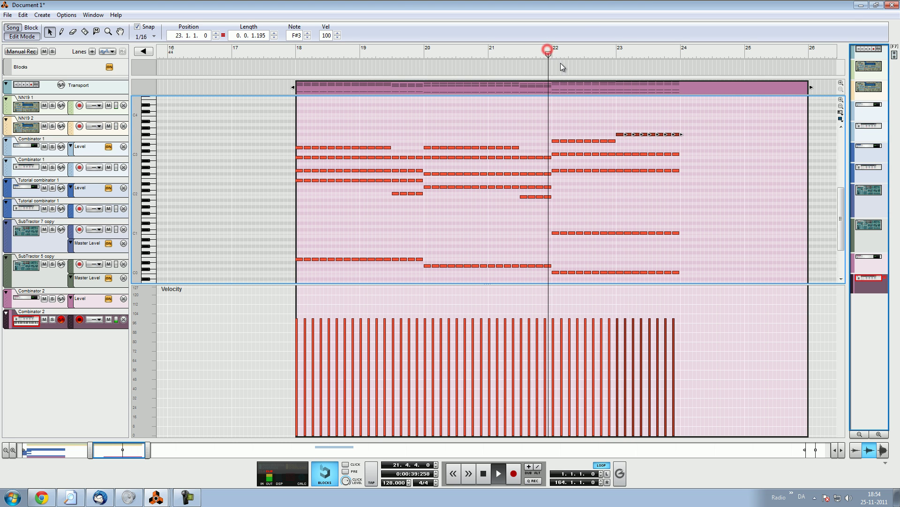
click(709, 123)
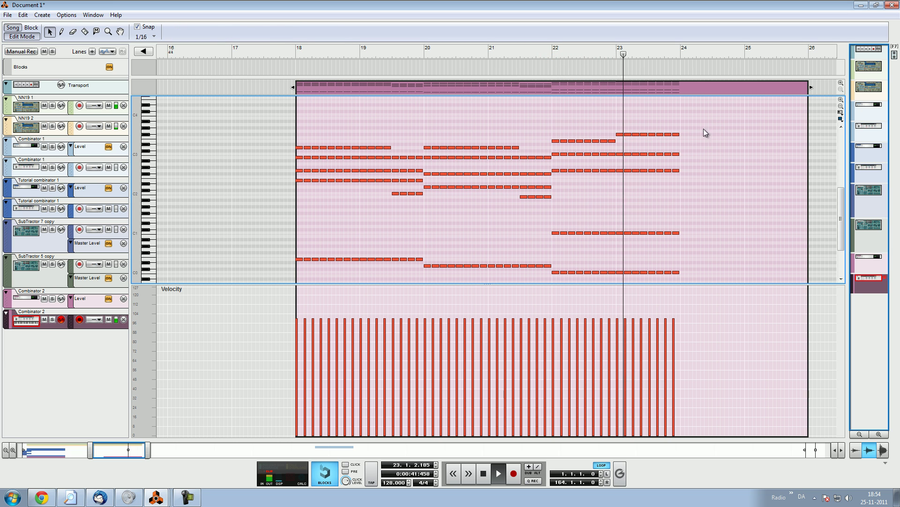
drag(611, 140, 612, 136)
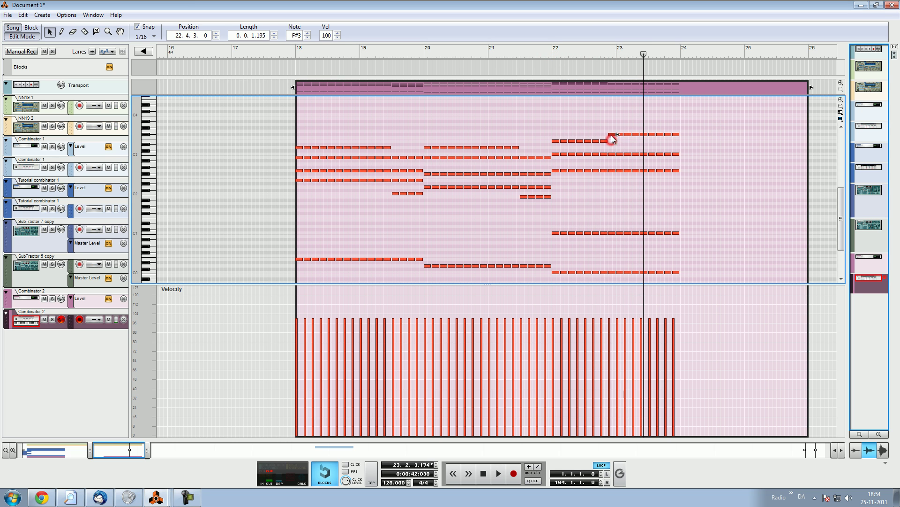
Raise the C3 notes from 22.4.3 to the end of bar 23 to D3 and replay the change.
drag(696, 144, 613, 148)
click(599, 57)
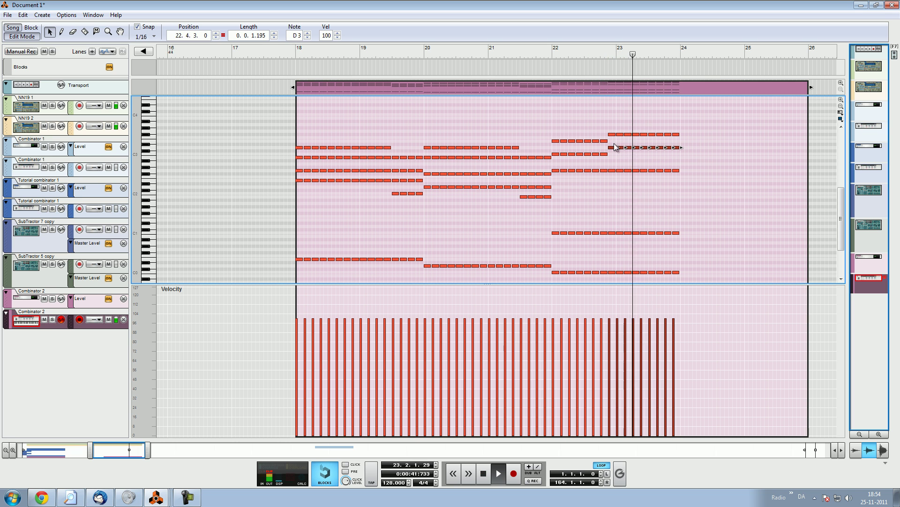
click(695, 162)
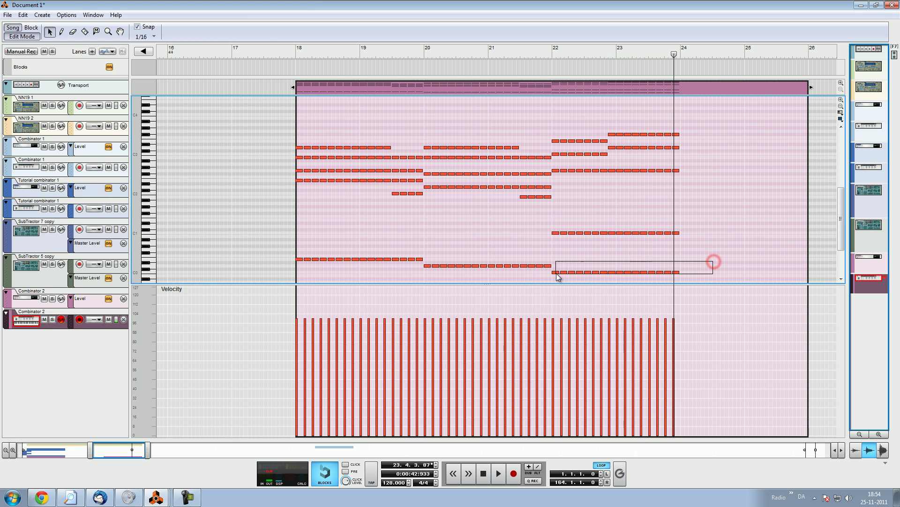
Add B-1 and B0 bass rows with D2, F#2 and B2 chord rows over bars 24 and 25.
drag(696, 209, 553, 271)
drag(619, 272, 683, 259)
click(703, 162)
drag(689, 145, 557, 150)
drag(612, 149, 684, 156)
drag(680, 50, 587, 66)
drag(685, 154, 684, 167)
Raise the last F#3 note of bar 23 to G3 while playing into bar 24.
click(693, 127)
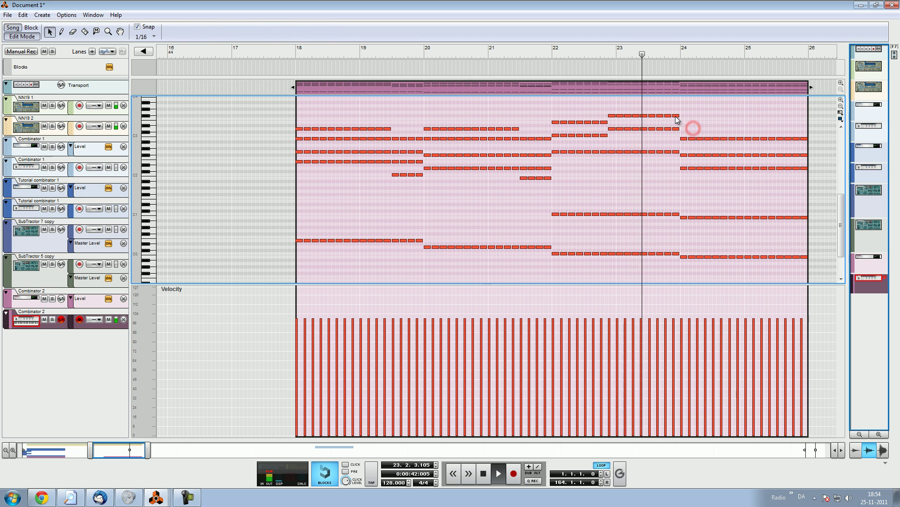
drag(675, 115, 676, 113)
click(708, 121)
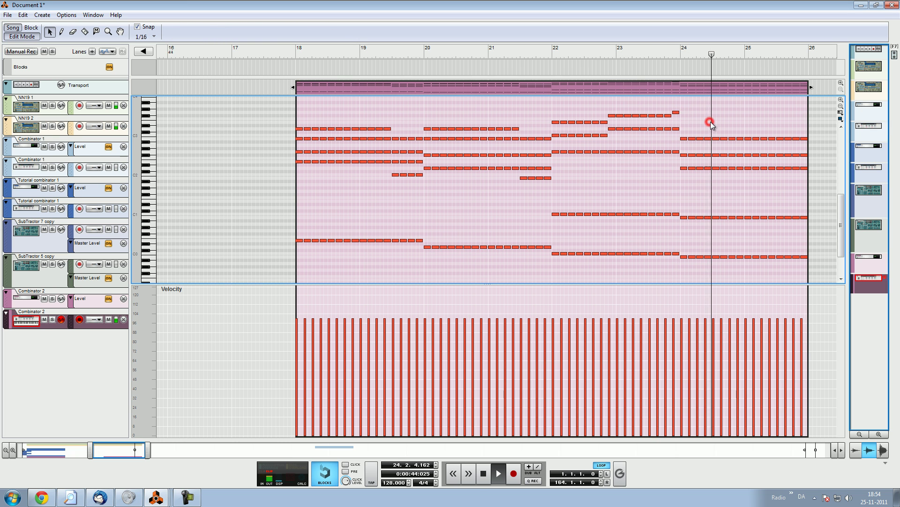
Add a D3 row over bars 24 and 25, and play the progression from bar 18.
drag(685, 145, 684, 129)
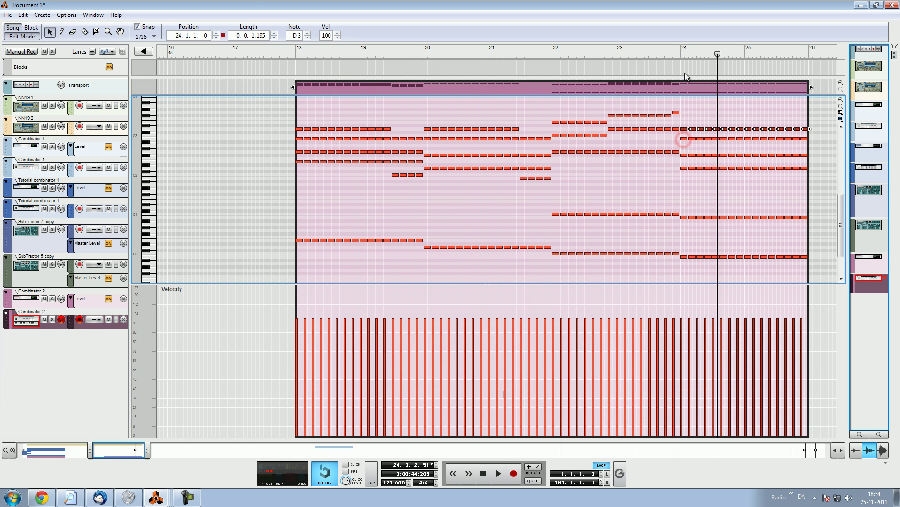
click(675, 55)
click(626, 52)
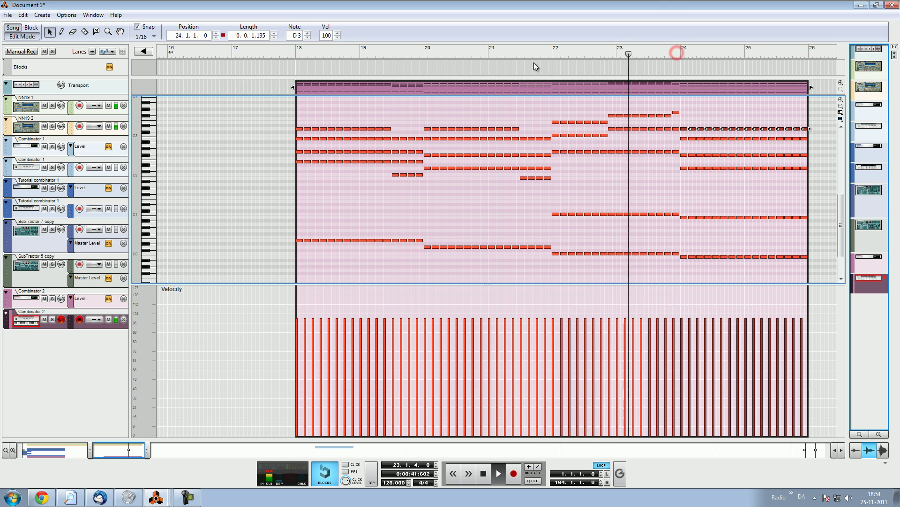
click(297, 53)
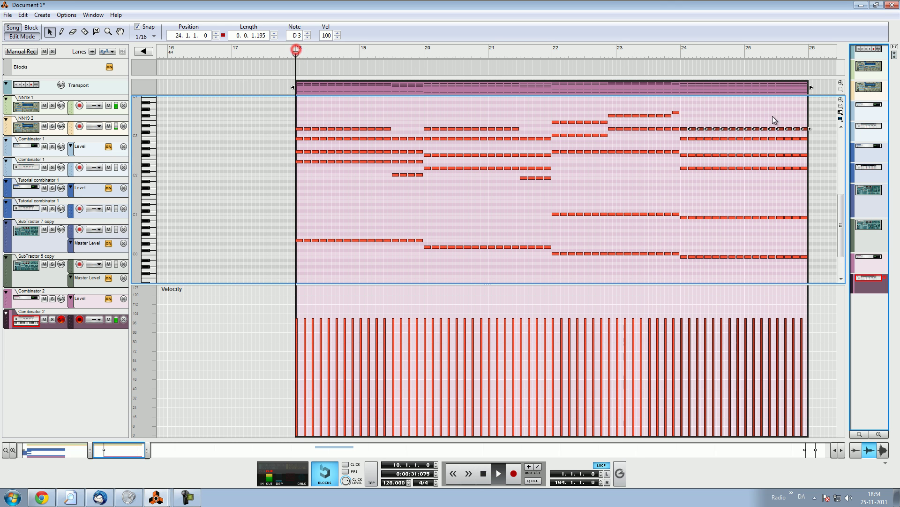
Delete the C0 and B-1 bass rows over bars 22 to 25 and raise the D0 row over bars 20 and 21 to D1.
click(802, 221)
drag(807, 206, 531, 185)
drag(814, 238, 556, 264)
key(Delete)
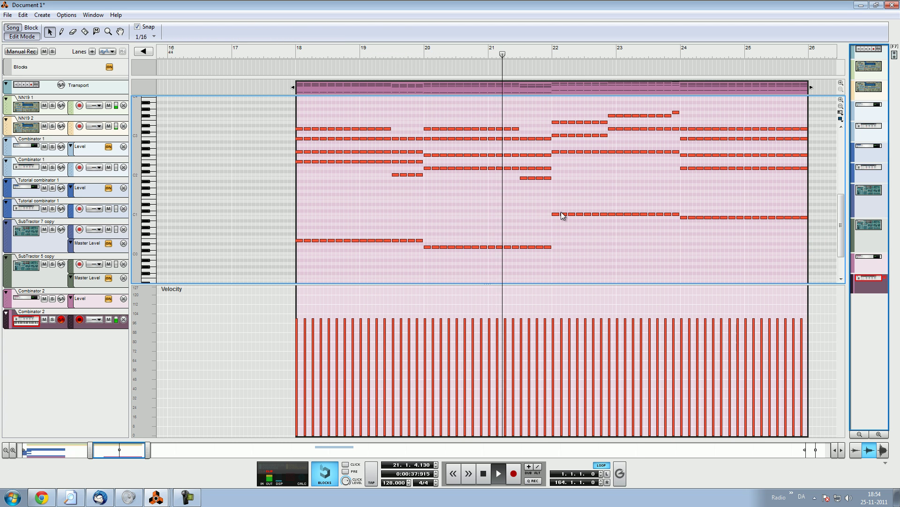
drag(592, 232, 297, 242)
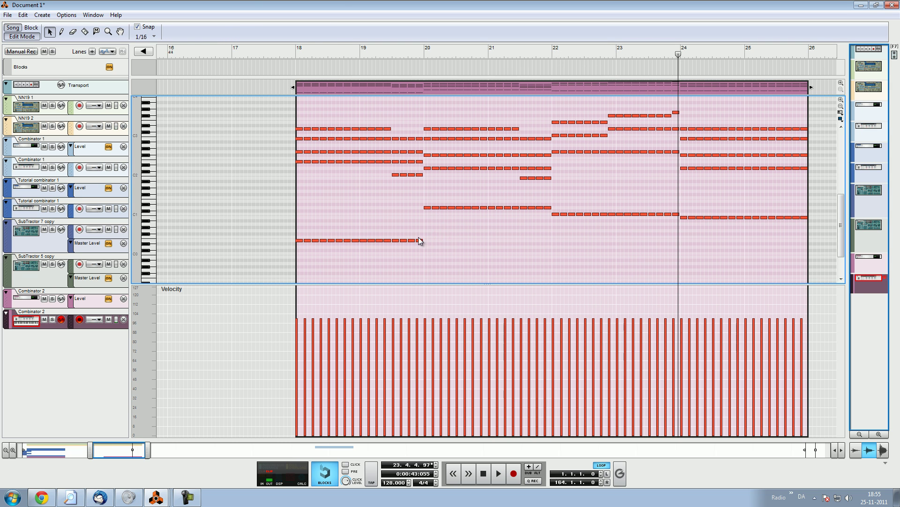
Start playback from bar 18, and hide Combinator 2's devices and the Tutorial Combinator's programmer in the rack.
click(297, 52)
key(space)
key(F6)
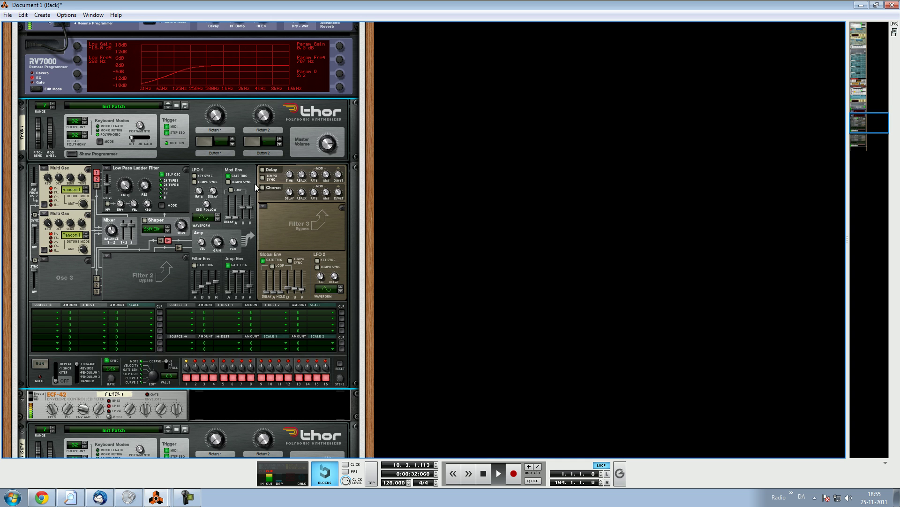
scroll(175, 164, up, 12)
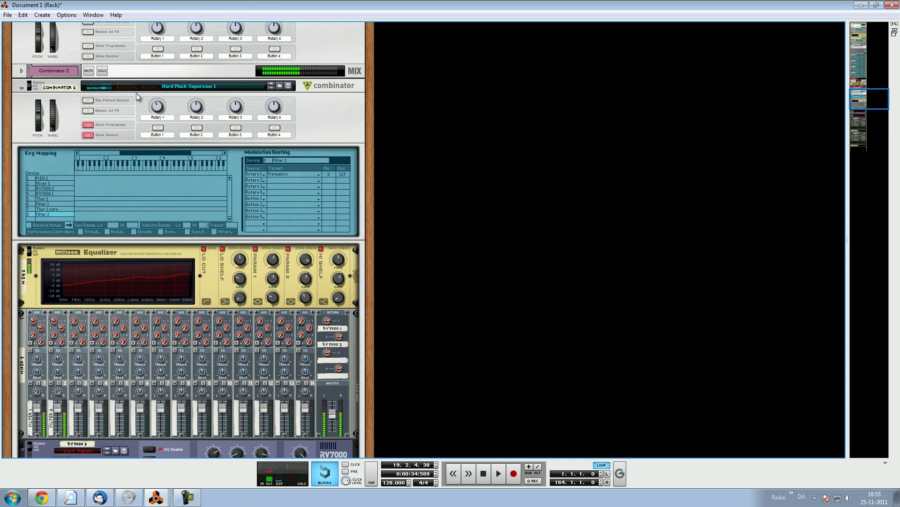
click(94, 135)
click(87, 170)
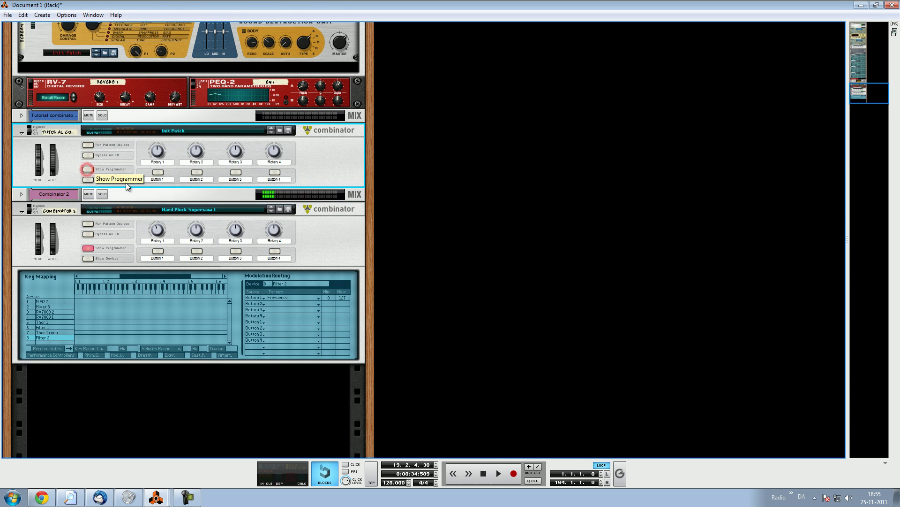
click(161, 241)
Show Combinator 2's devices again and adjust Thor 1's Global Env during playback.
key(alt+Tab)
key(alt+Tab)
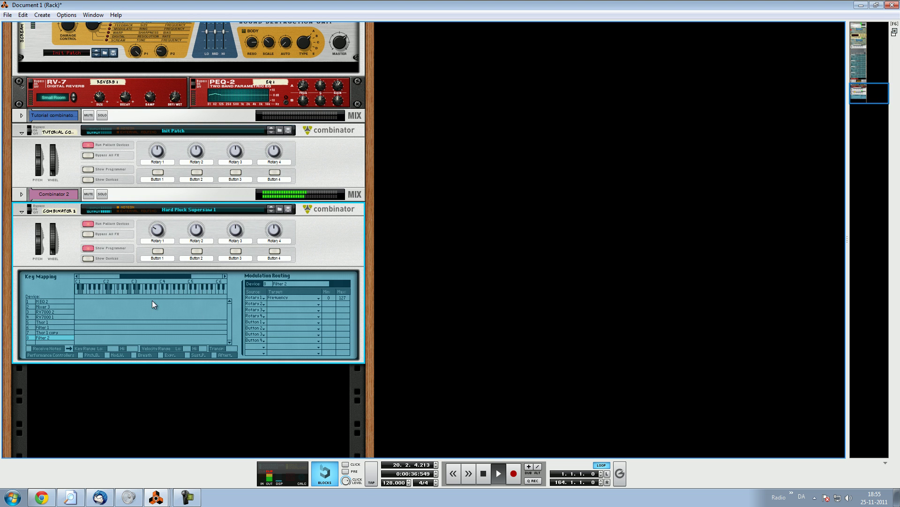
click(86, 260)
scroll(314, 330, down, 10)
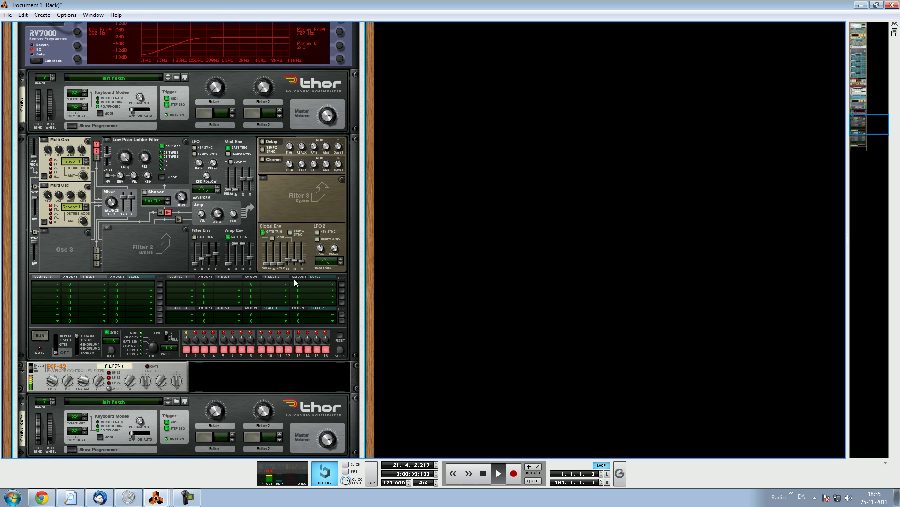
click(289, 263)
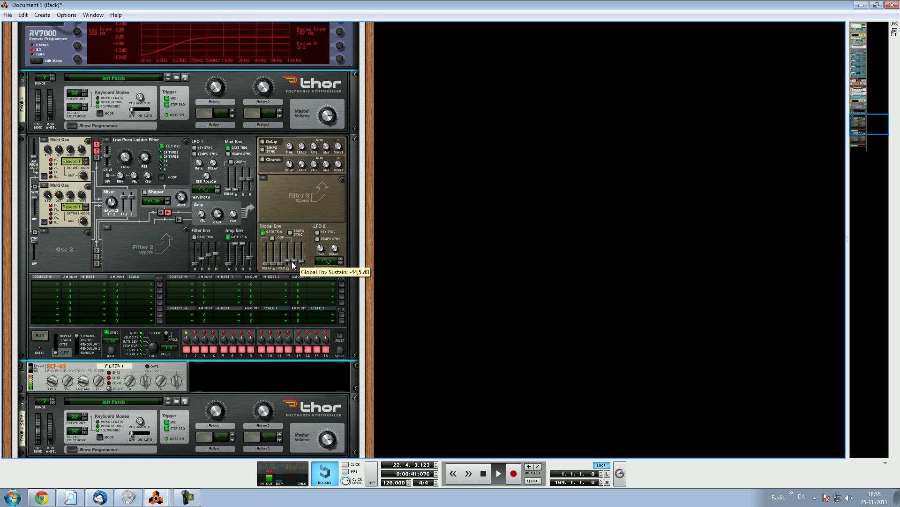
Copy Thor 1's patch and paste it into Thor 1 copy.
right_click(284, 209)
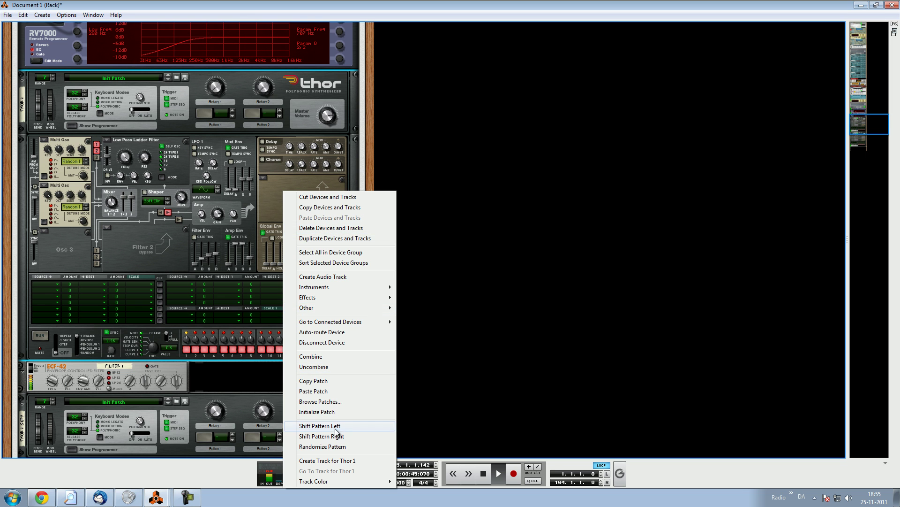
click(334, 382)
right_click(250, 411)
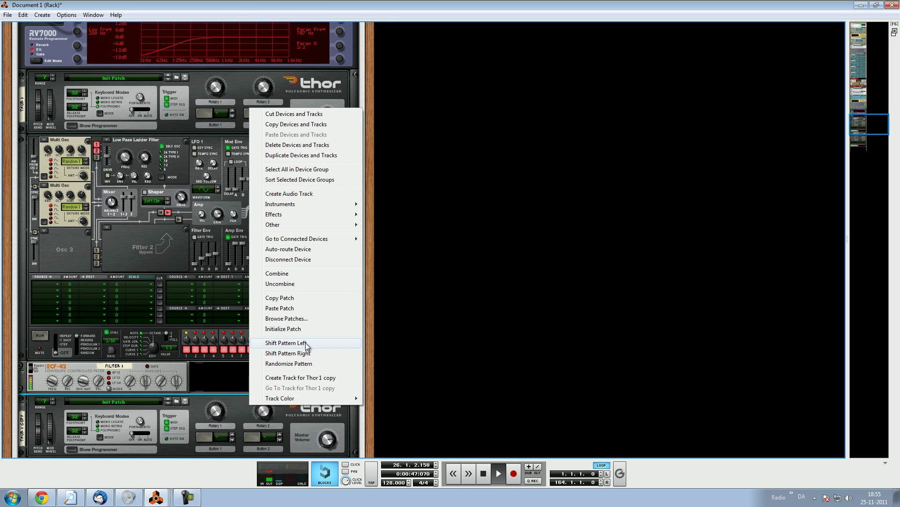
click(306, 309)
Adjust the Global Env decay on both Thors while playing from bar 18, trying 316 ms on Thor 1 and using 552 ms on Thor 1 copy.
key(alt+Tab)
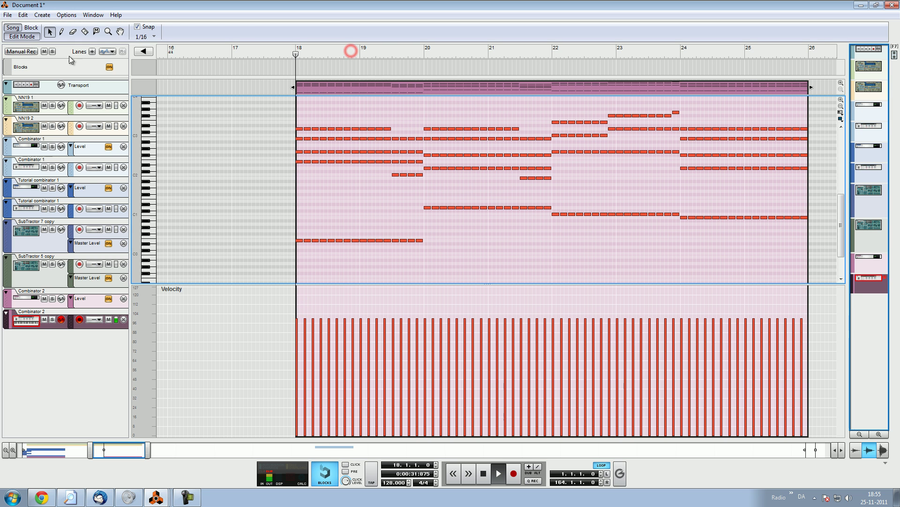
key(alt+Tab)
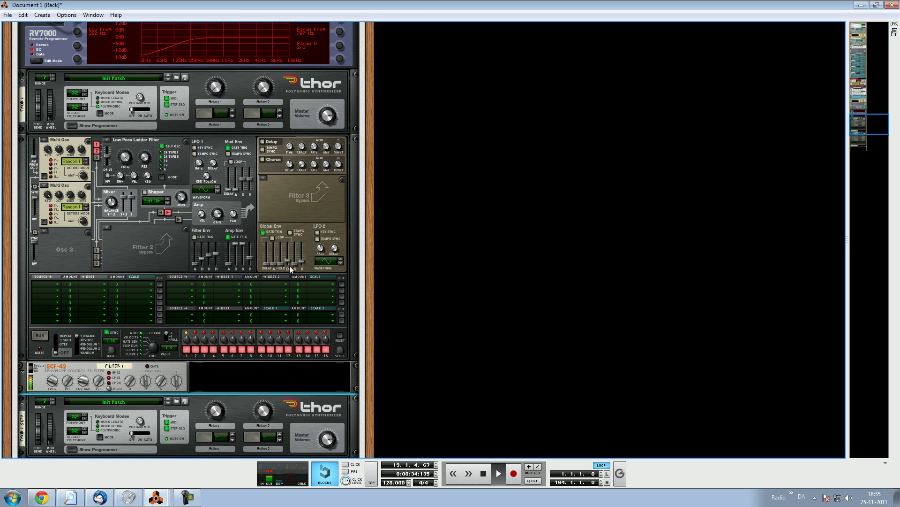
click(293, 267)
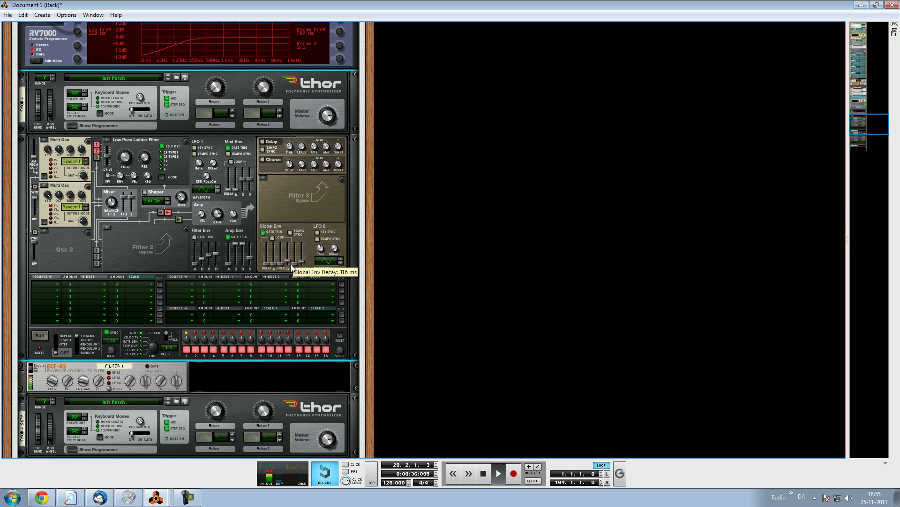
drag(290, 260, 305, 285)
scroll(305, 286, down, 5)
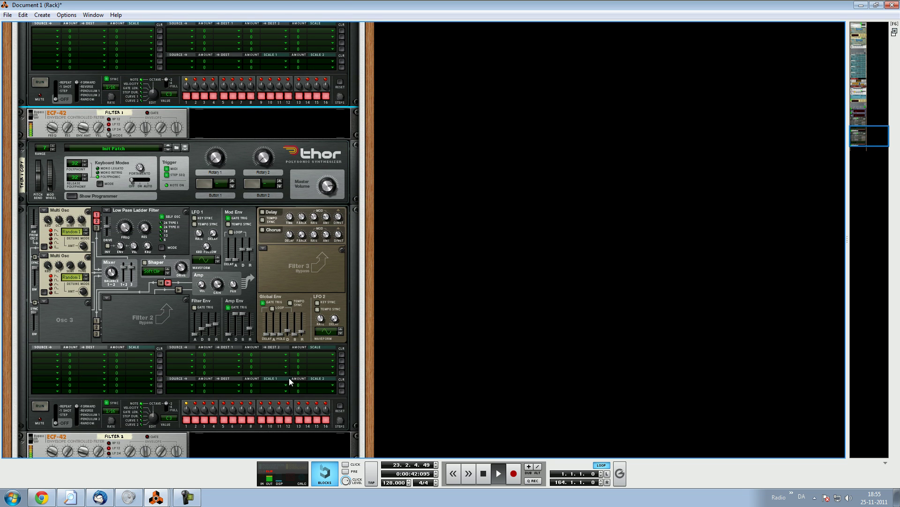
click(290, 333)
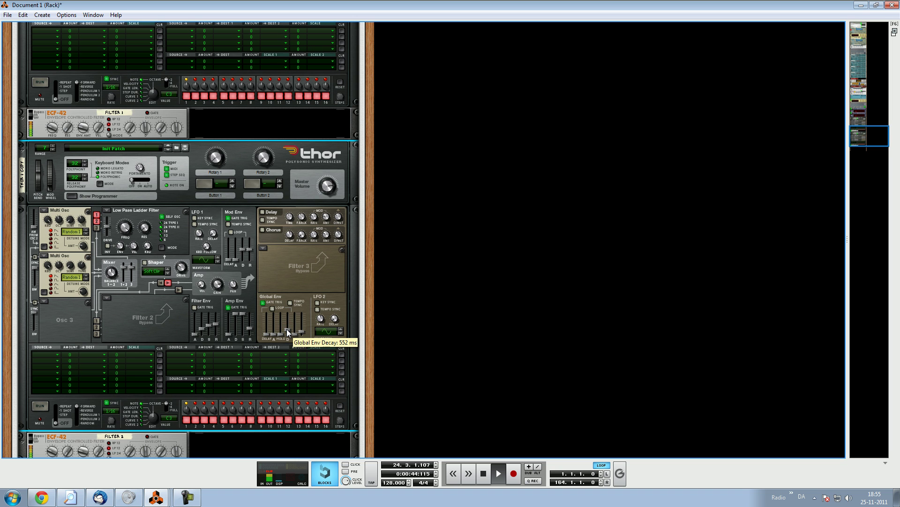
Return to the sequencer and play the progression from bar 18.
scroll(286, 329, up, 12)
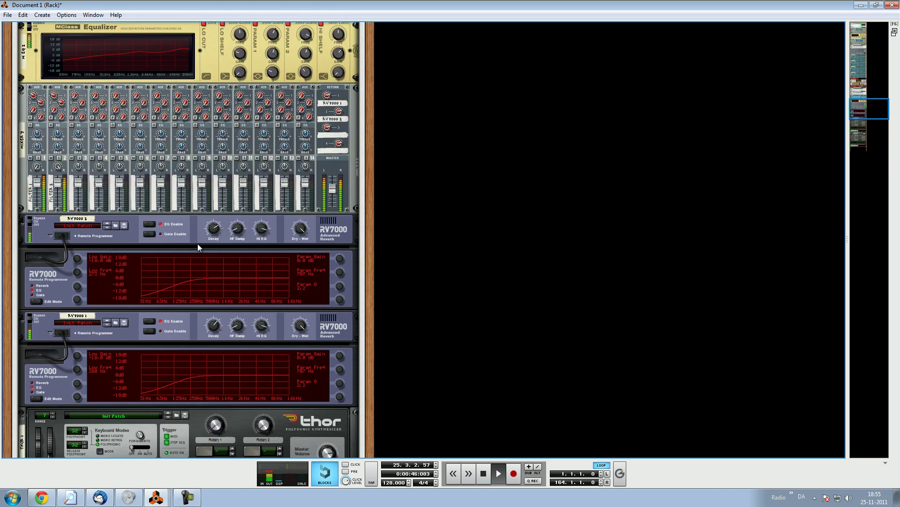
scroll(196, 245, up, 6)
key(F7)
drag(301, 52, 294, 53)
key(space)
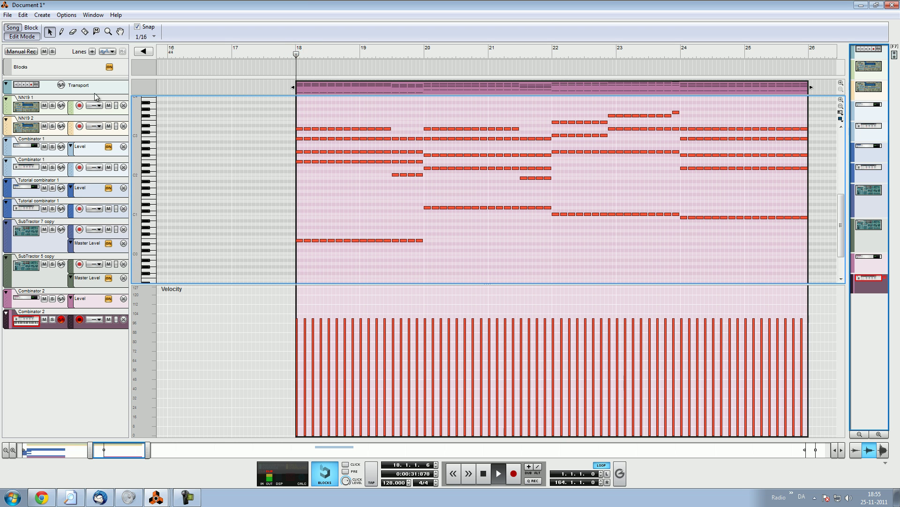
Copy the earlier eight-bar Level clip on Combinator 2's mix track to bar 18 in the song arrangement and play it.
click(12, 28)
drag(148, 305, 221, 308)
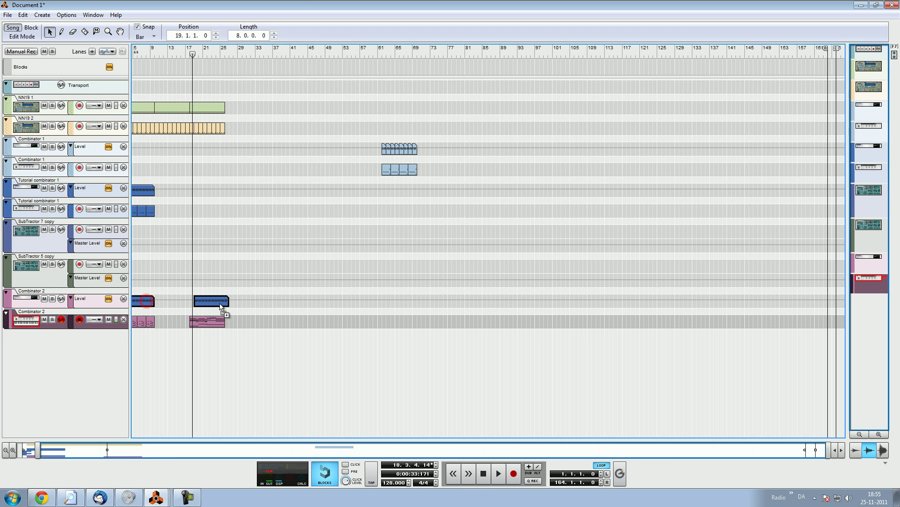
key(space)
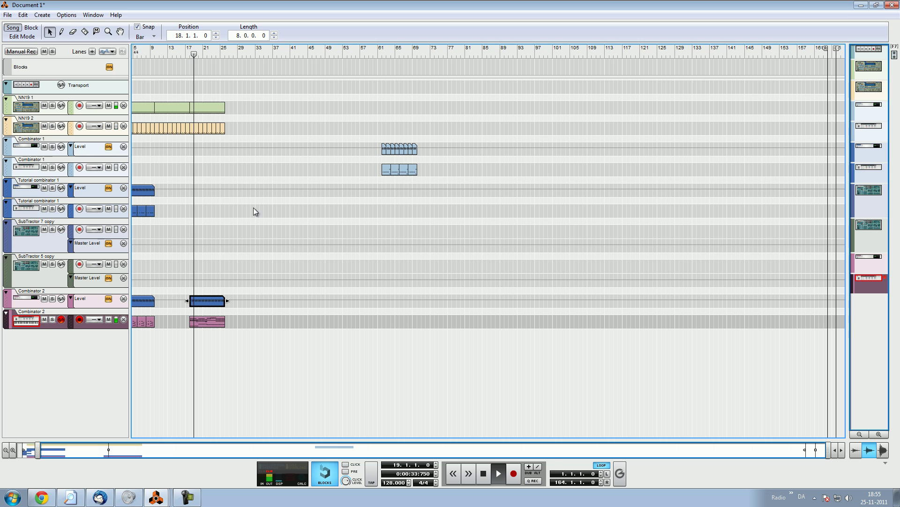
Audition the filter sweep in the rack by turning Combinator 2's Rotary 1 through 60 during playback, and replay the sequence from bar 18.
key(F6)
key(F7)
key(F6)
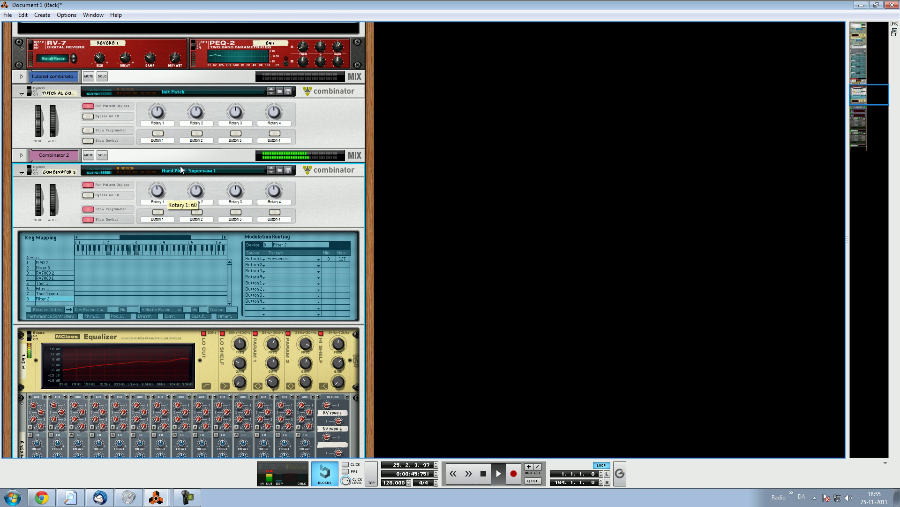
key(F7)
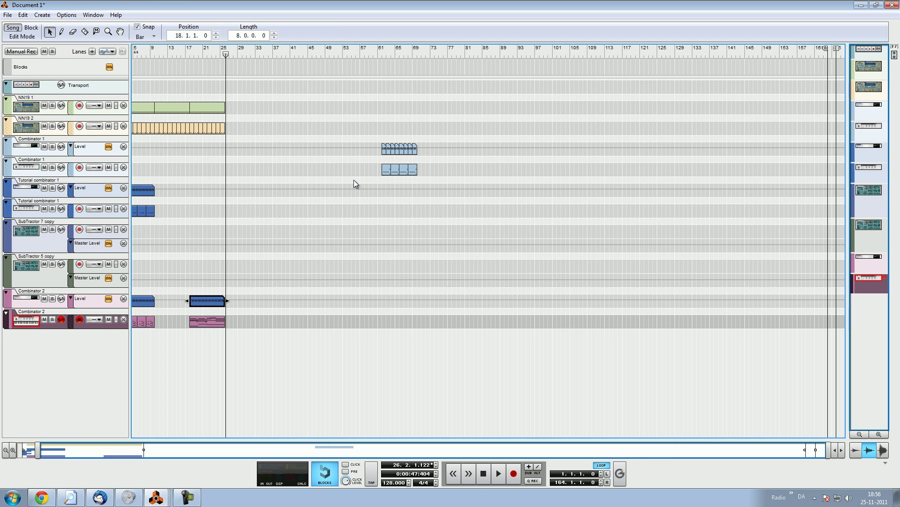
click(190, 55)
key(space)
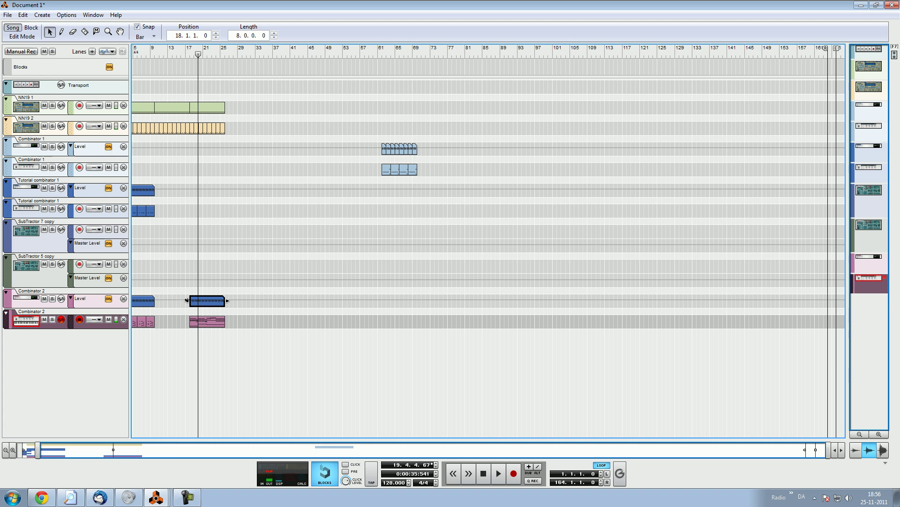
Extend the start of Combinator 2's second Level automation clip back to bar 17 and play it from bar 18.
double_click(199, 302)
key(ctrl+e)
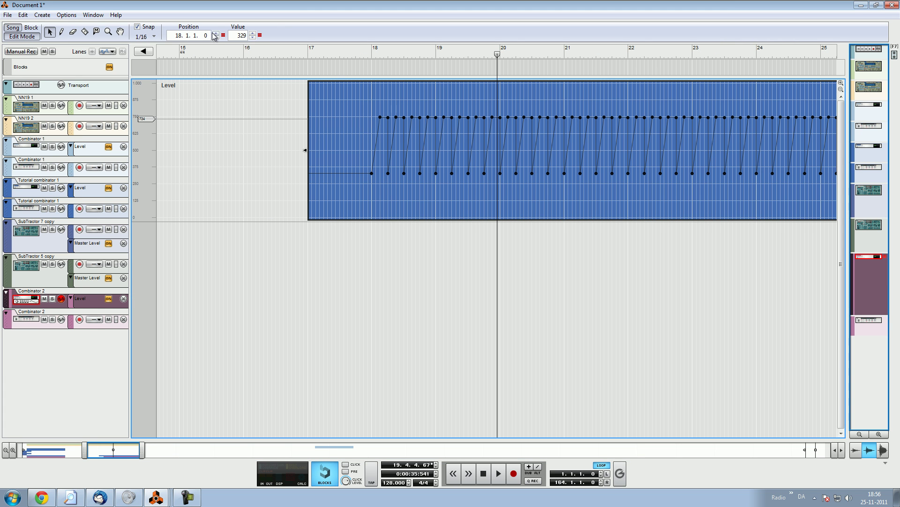
drag(208, 37, 322, 65)
click(323, 66)
click(322, 53)
key(space)
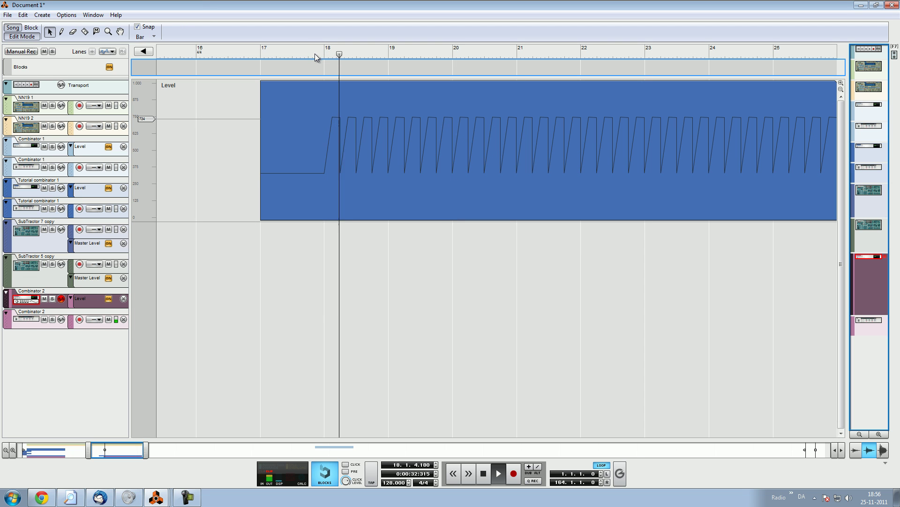
Return to the song arrangement and sweep Combinator 2's Rotary 1 in the rack through 93 while the progression plays.
click(15, 28)
click(258, 194)
click(262, 244)
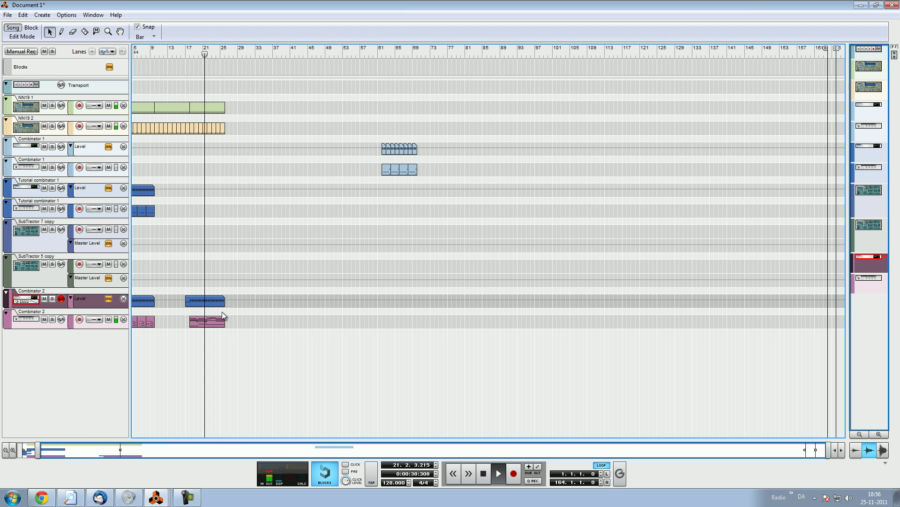
key(alt+Tab)
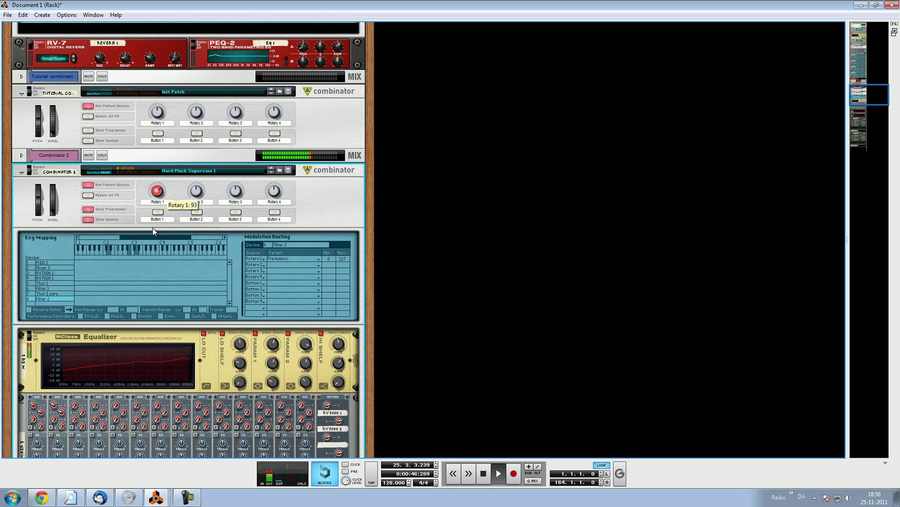
key(alt+Tab)
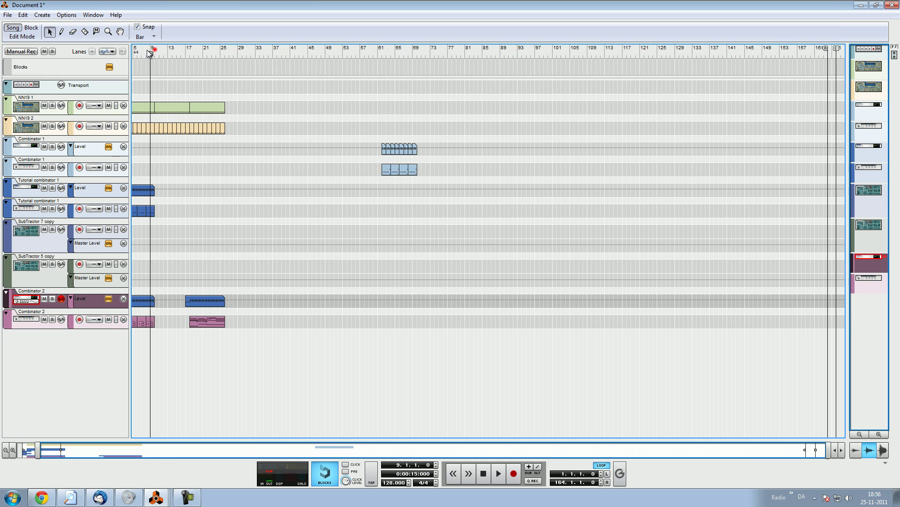
Copy Tutorial combinator 1's Level and note clips to bar 18 and join the copied note clips into one eight-bar clip.
click(155, 49)
drag(204, 180, 218, 191)
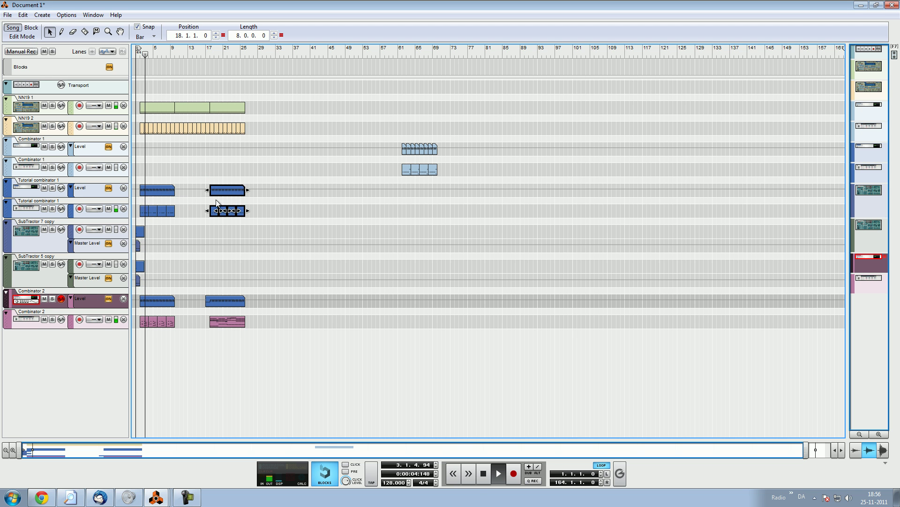
click(231, 243)
click(210, 212)
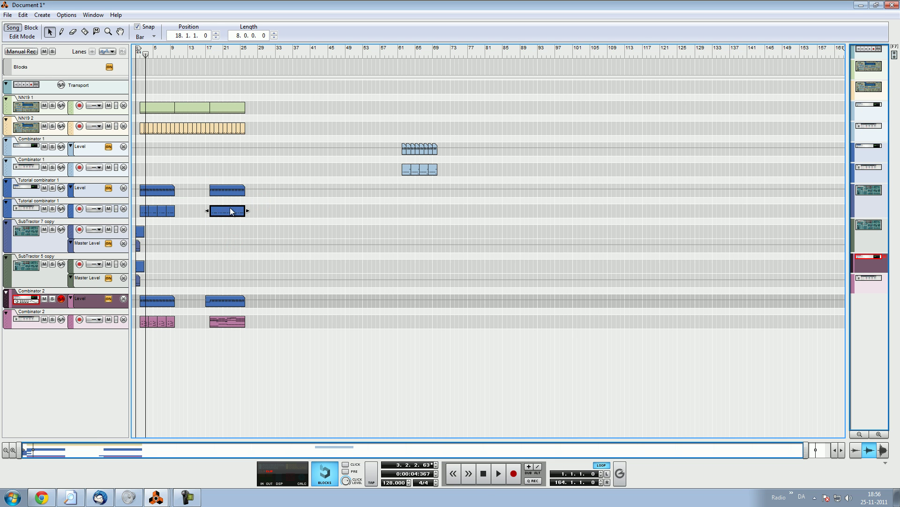
Transpose the notes in Tutorial combinator 1's joined clip to D0 in bars 20–21, C0 in bars 22–23 and B0 in bars 24–25.
double_click(230, 209)
drag(458, 196, 458, 203)
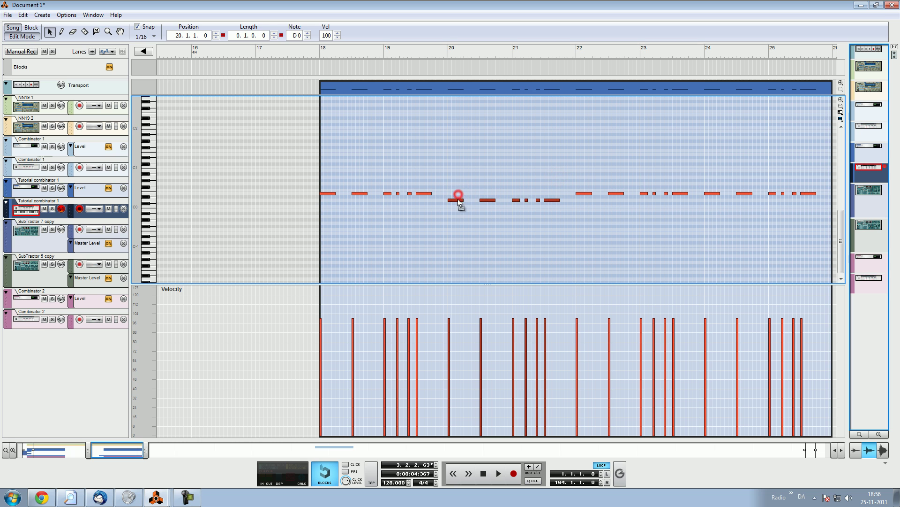
drag(677, 179, 573, 198)
click(148, 167)
click(148, 205)
drag(586, 193, 587, 209)
drag(817, 185, 710, 170)
Listen to the transposed bass notes from bar 20, and replay the full song arrangement from bar 18.
drag(553, 46, 456, 60)
key(space)
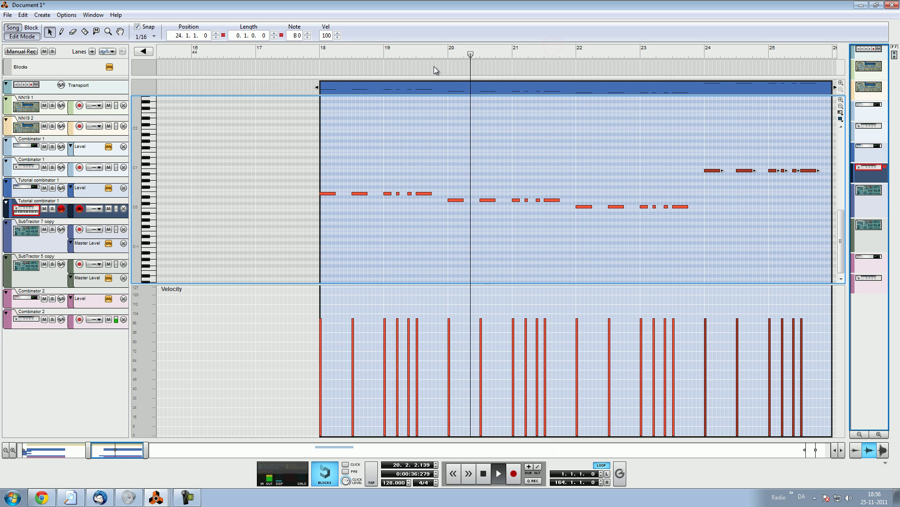
click(13, 27)
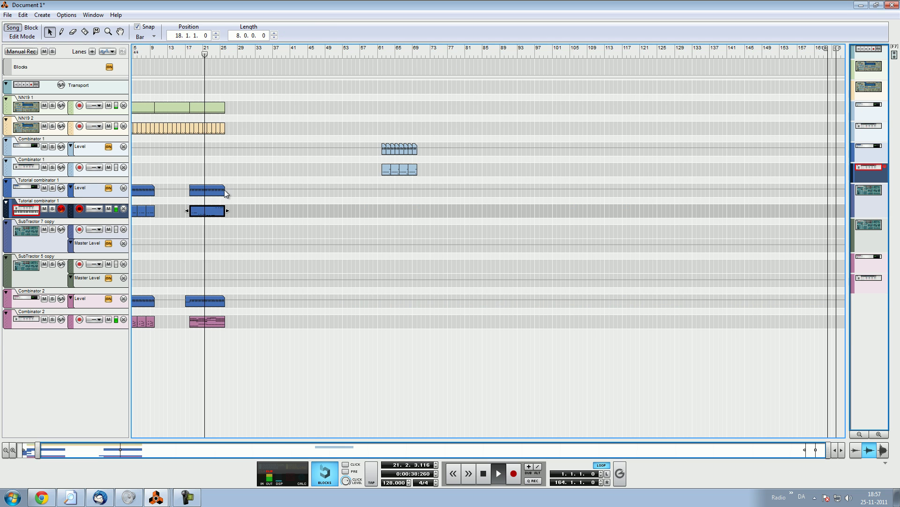
click(238, 258)
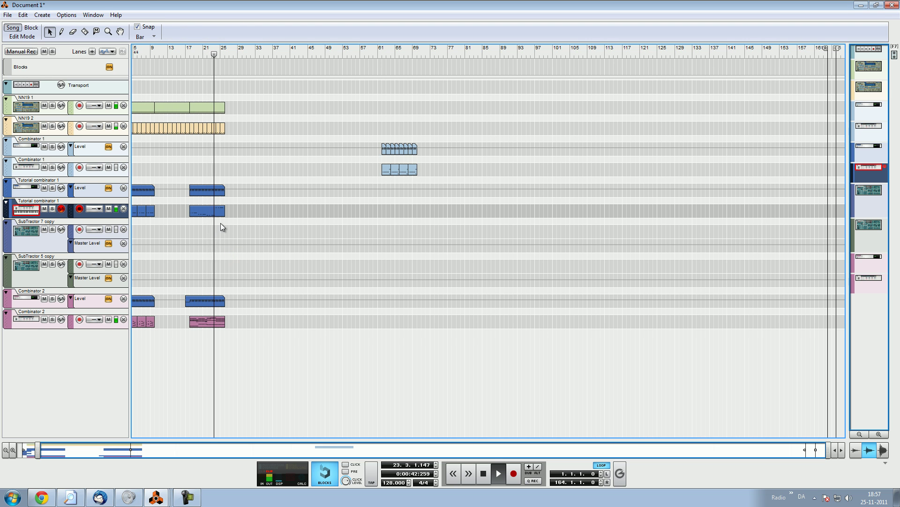
click(214, 247)
click(265, 215)
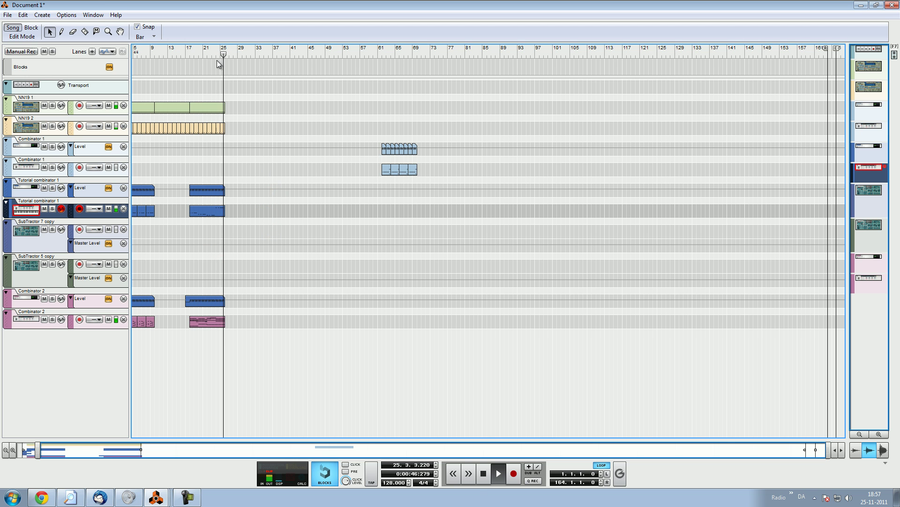
click(187, 51)
click(262, 167)
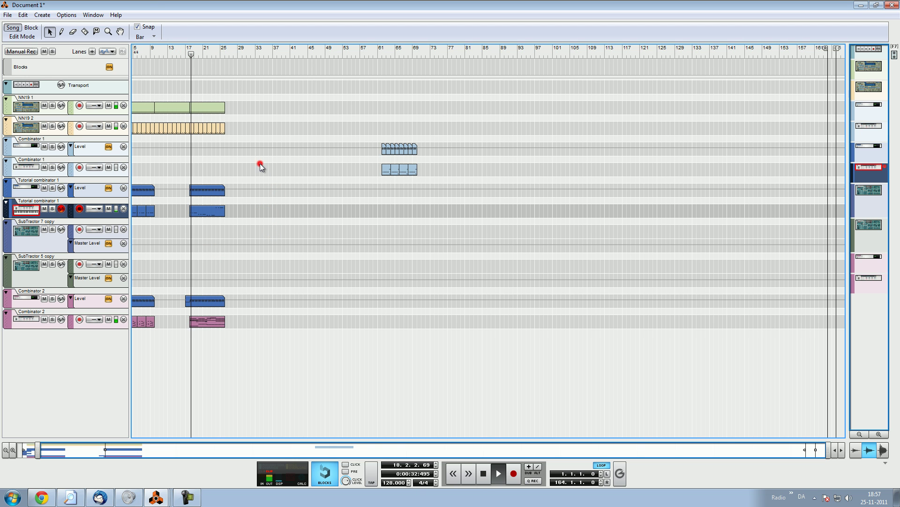
Hide the devices inside Combinator 2 in the rack, and return to the start of the song arrangement.
key(F6)
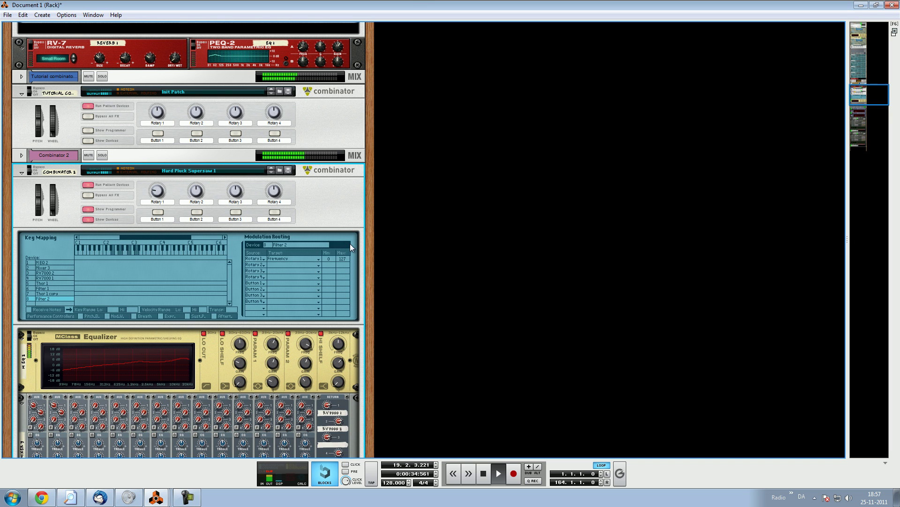
click(87, 220)
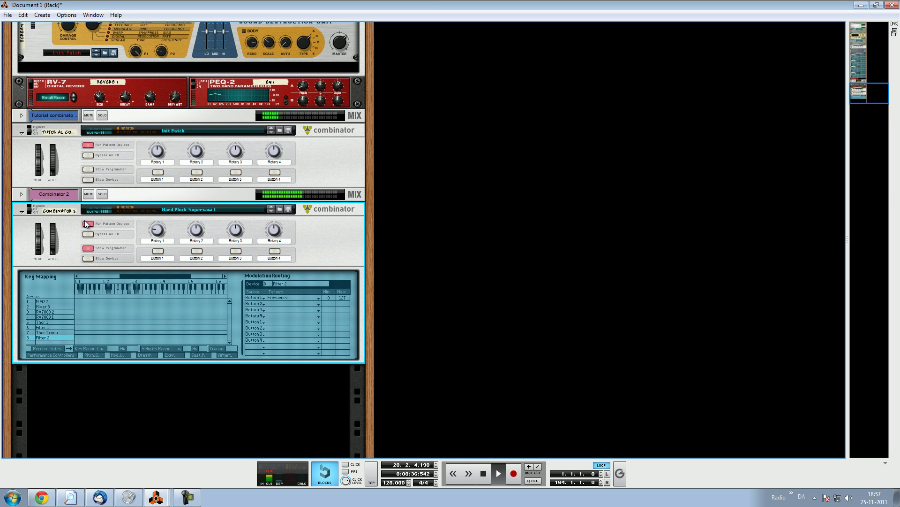
key(F7)
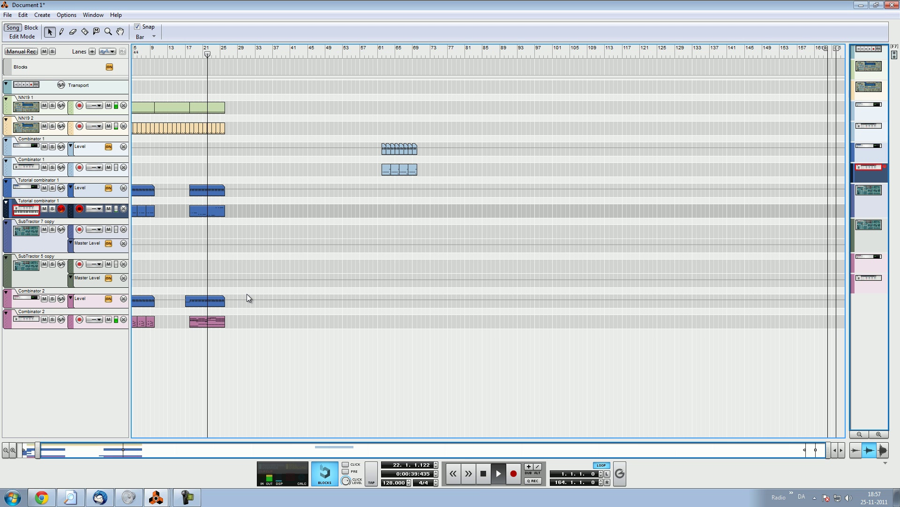
click(338, 371)
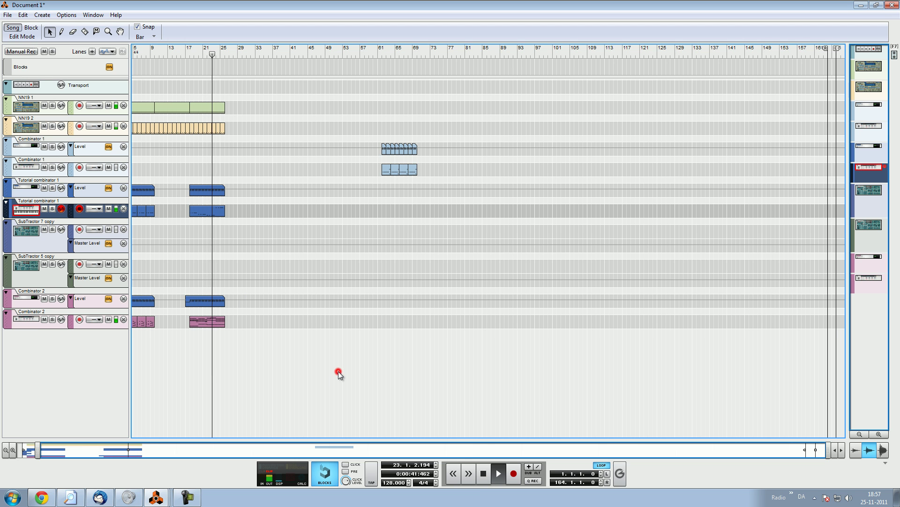
drag(472, 451, 335, 447)
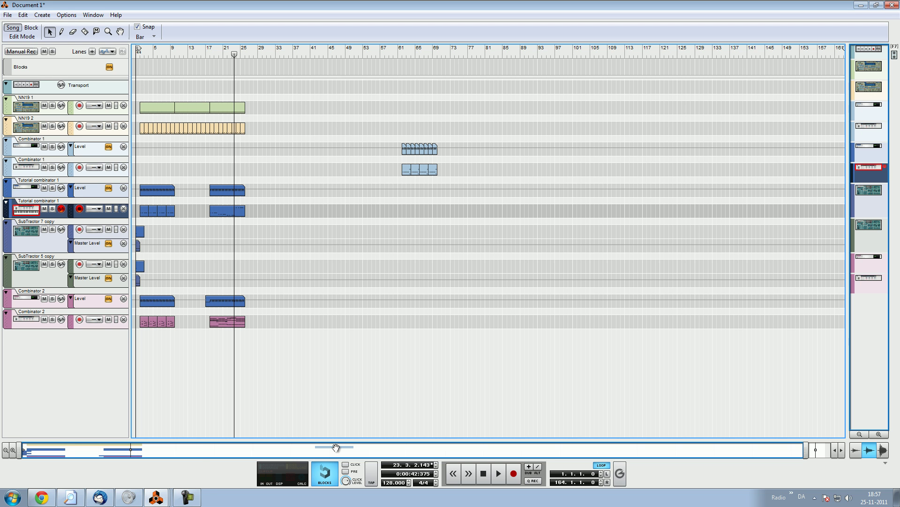
Hide Combinator 2's programmer in the rack and go back to the sequencer.
click(156, 497)
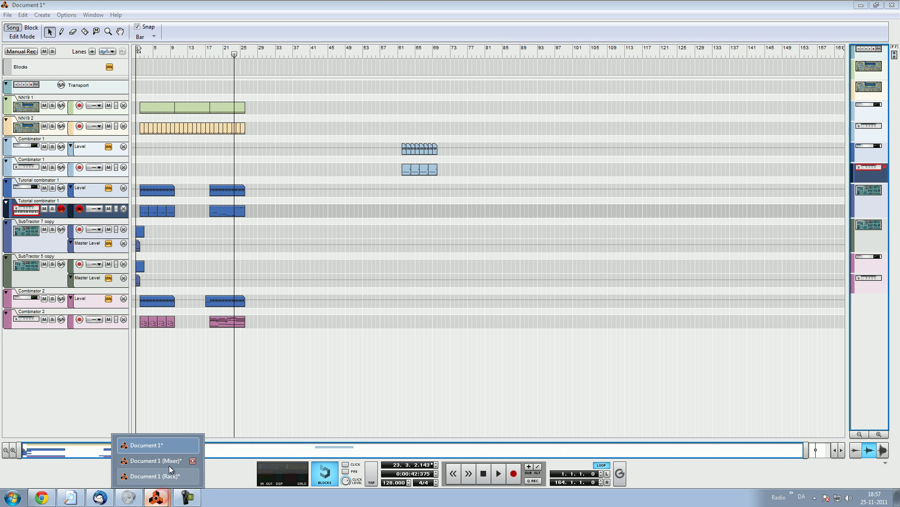
click(167, 475)
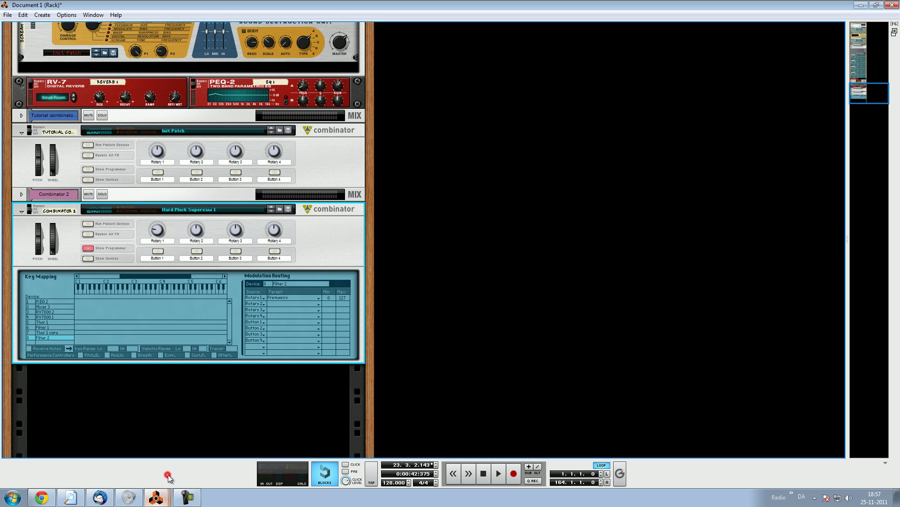
click(92, 247)
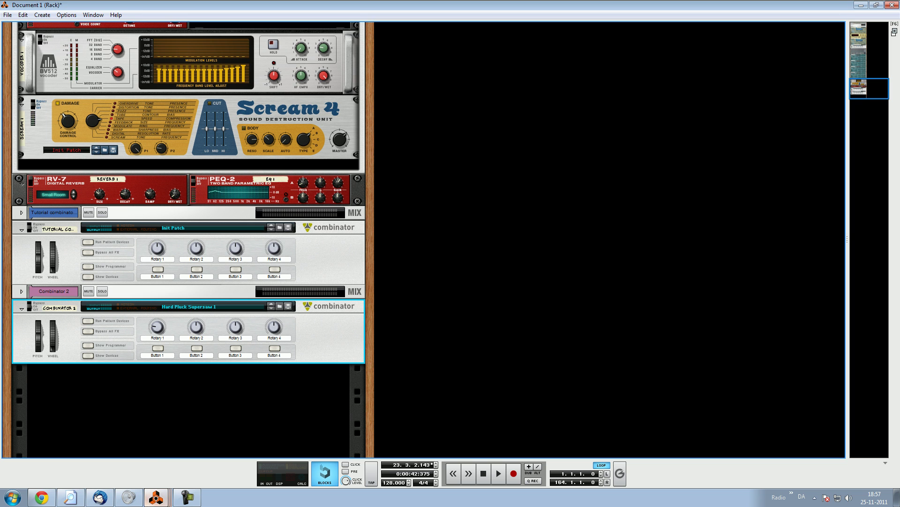
click(156, 497)
click(155, 445)
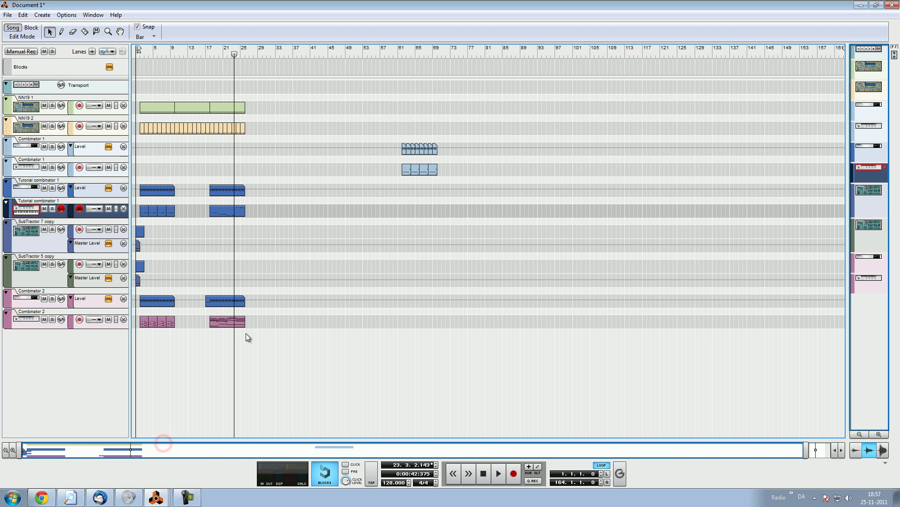
Play the song from bar 1 to check the opening section, and stop playback.
drag(214, 52, 212, 52)
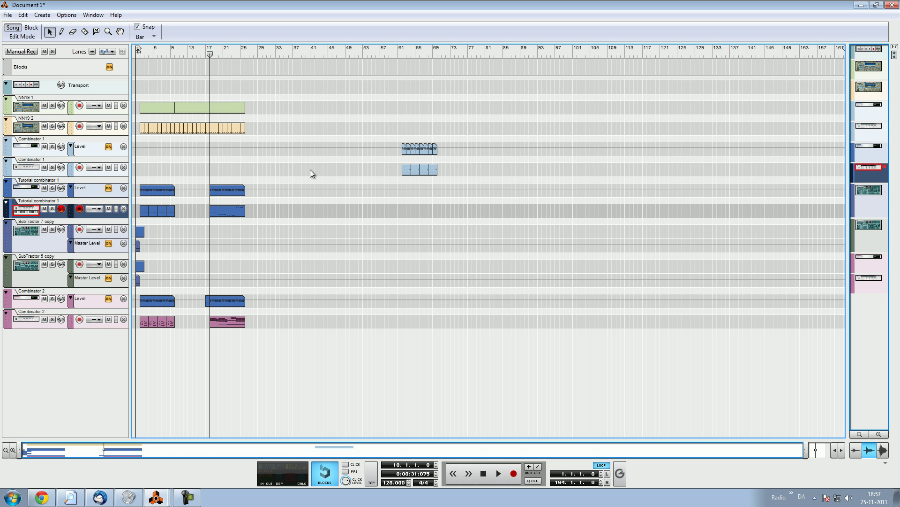
click(144, 52)
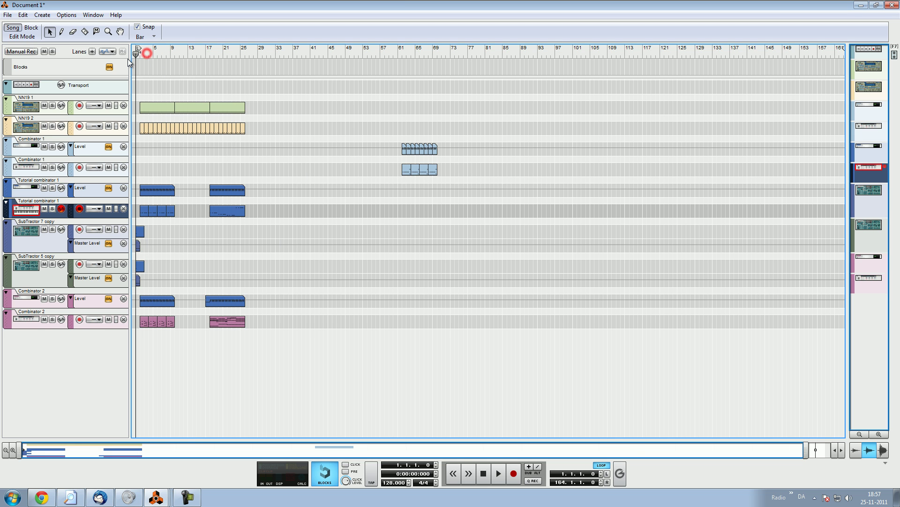
click(499, 471)
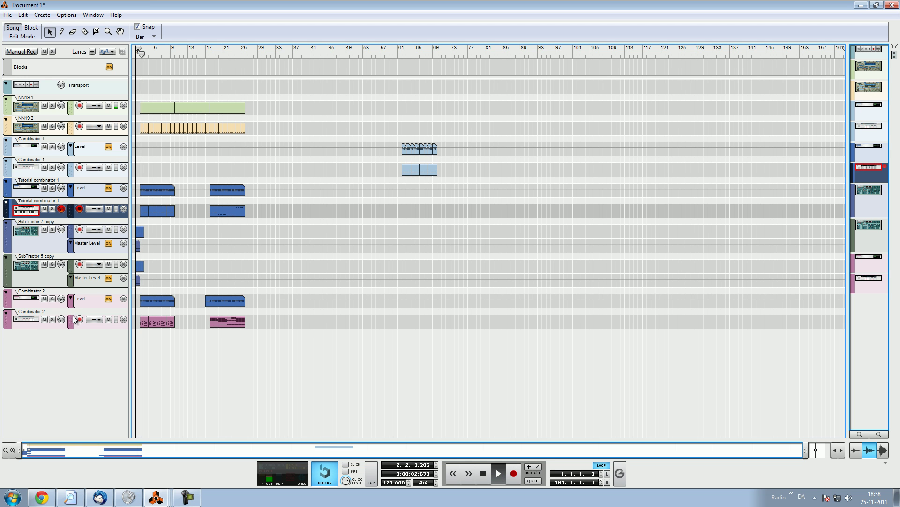
click(44, 321)
key(space)
Play from bar 18, mute both Tutorial combinator 1 tracks to hear the pluck chords without the bass, and stop playback.
click(205, 51)
key(space)
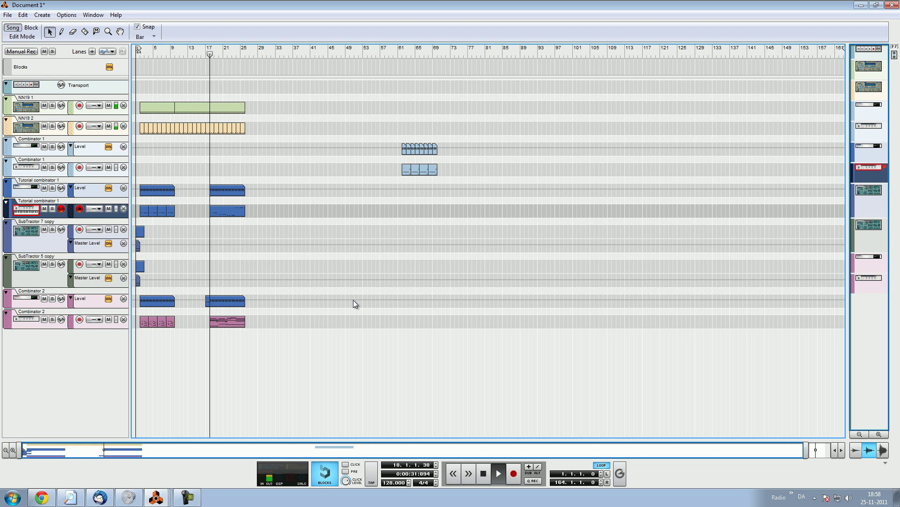
click(44, 208)
click(44, 187)
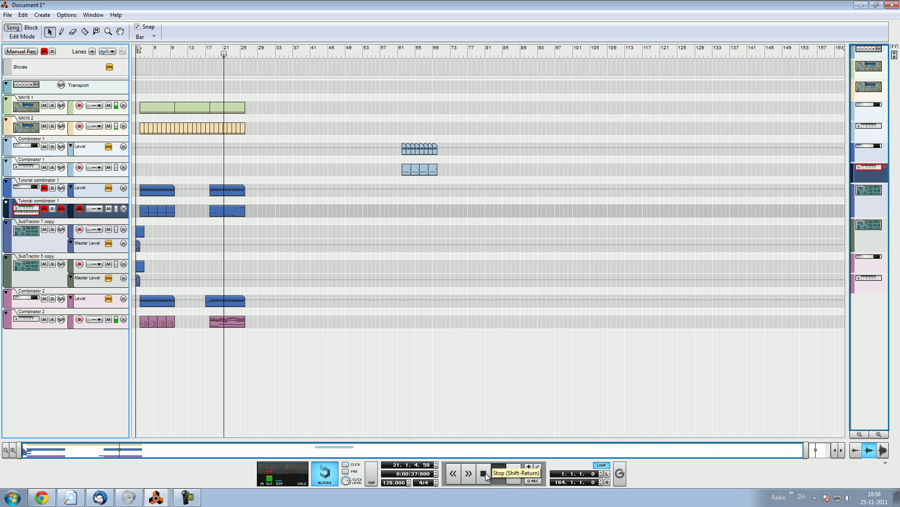
click(486, 474)
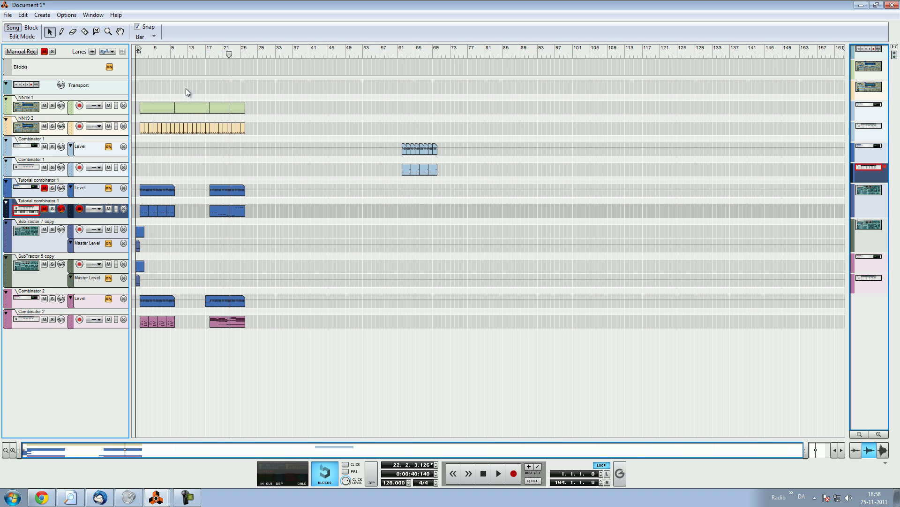